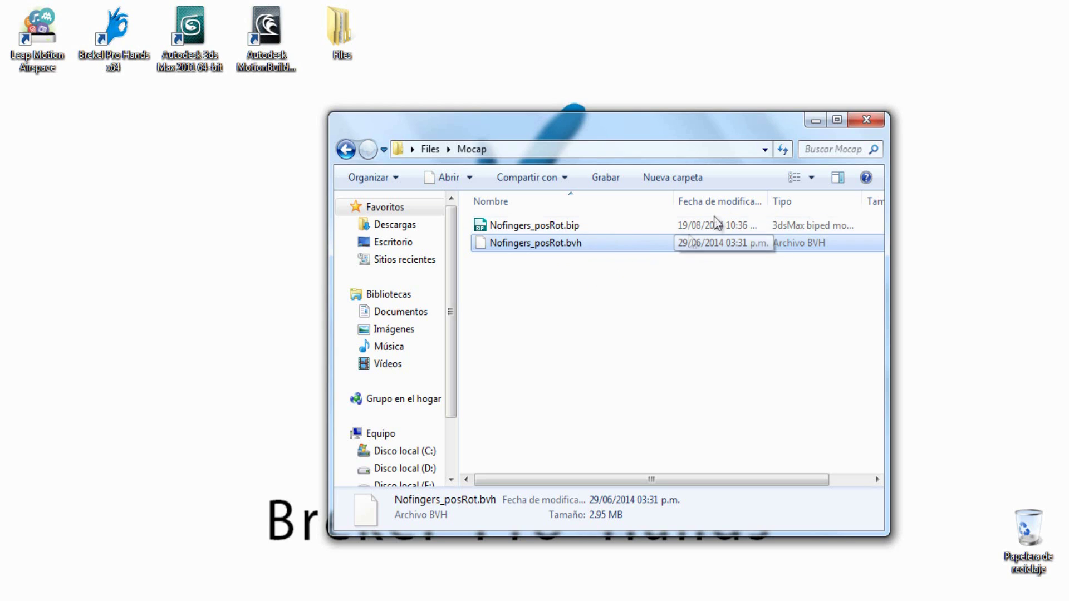
Close the Mocap folder, switch to Firefox and open the sign-in page for the Leap Motion V2 Tracking Beta SDK
click(866, 119)
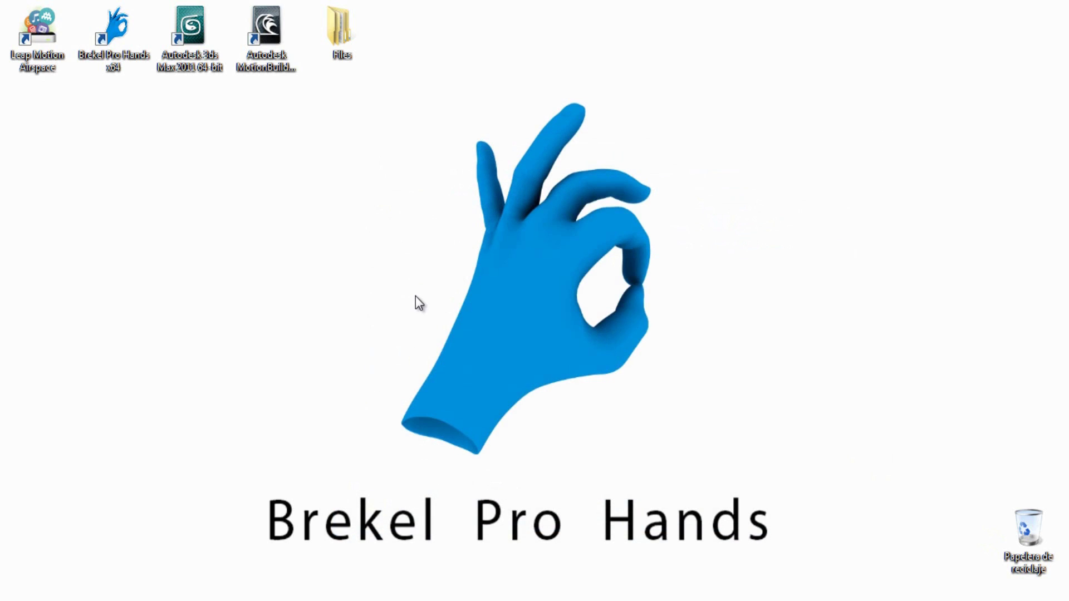
click(267, 599)
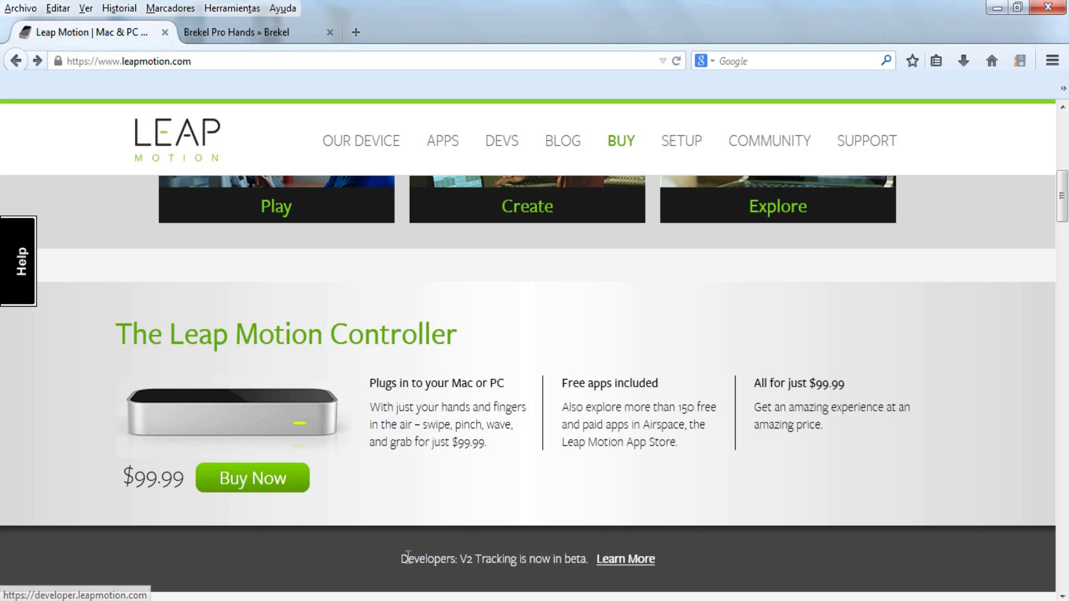
click(617, 559)
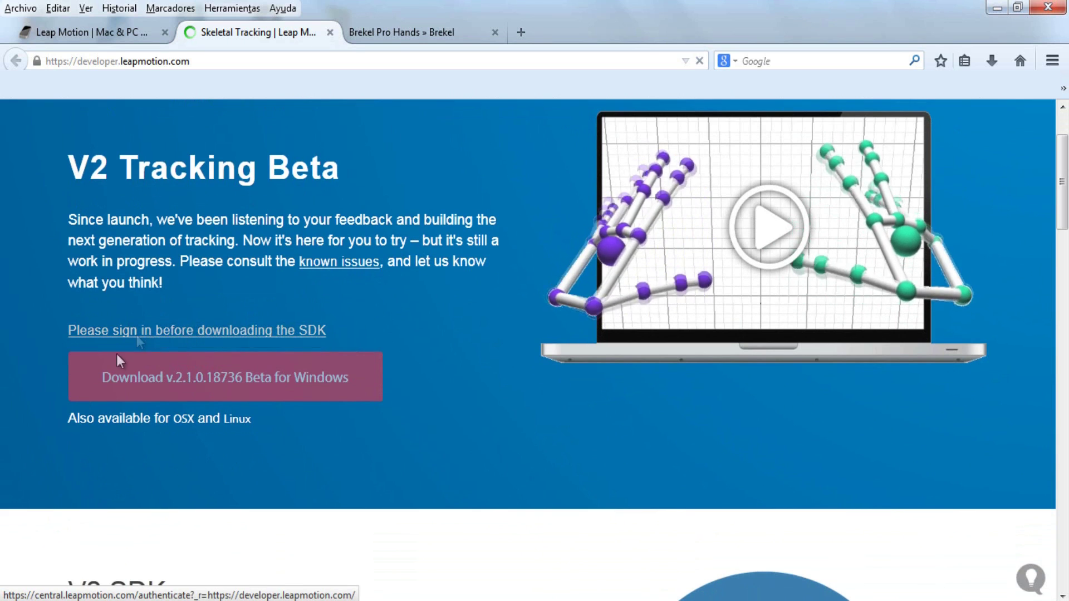
click(195, 337)
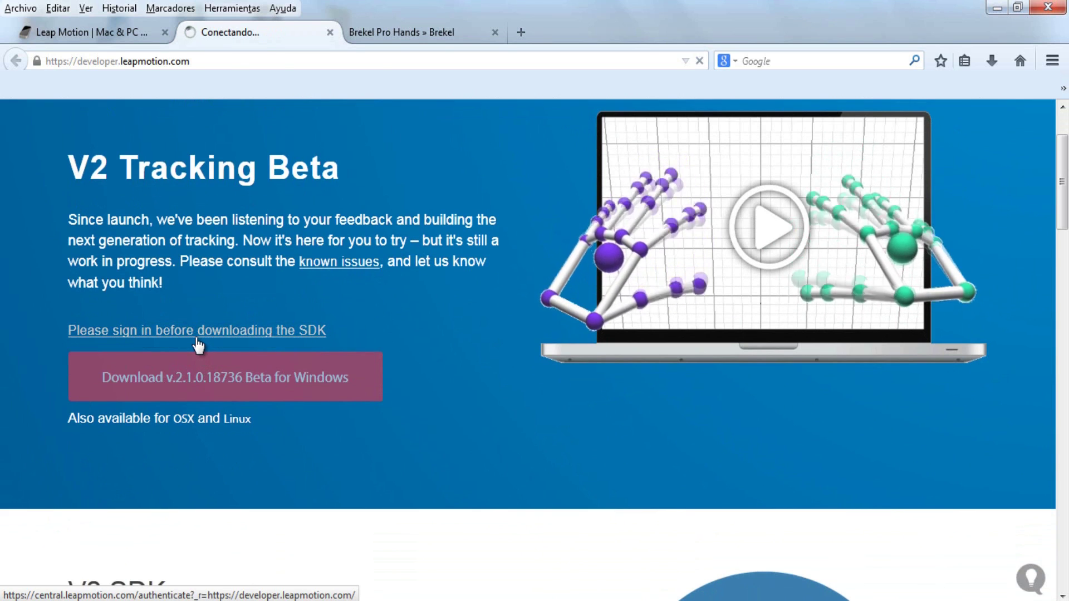
scroll(290, 334, down, 3)
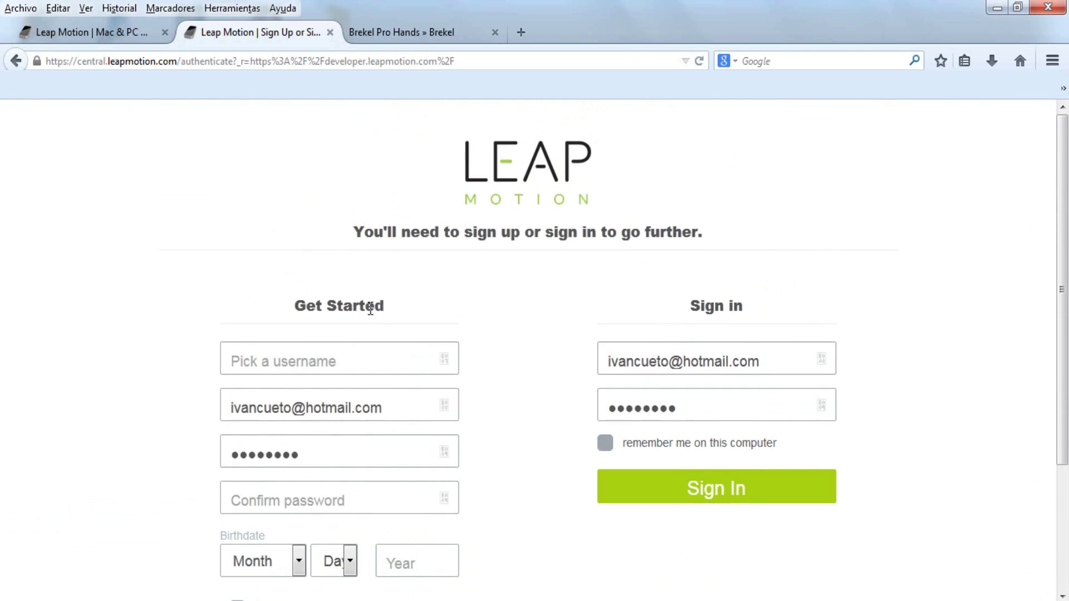
scroll(369, 306, down, 2)
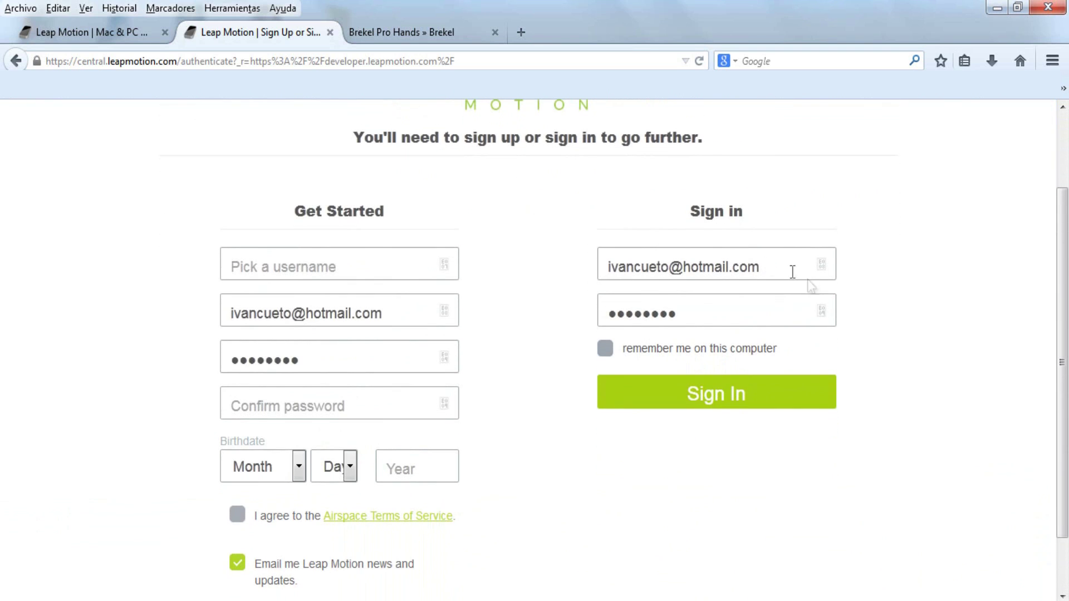
Open the Pro Hands trial and purchase page on the Brekel site and check the v2.10 driver download without saving it
click(399, 31)
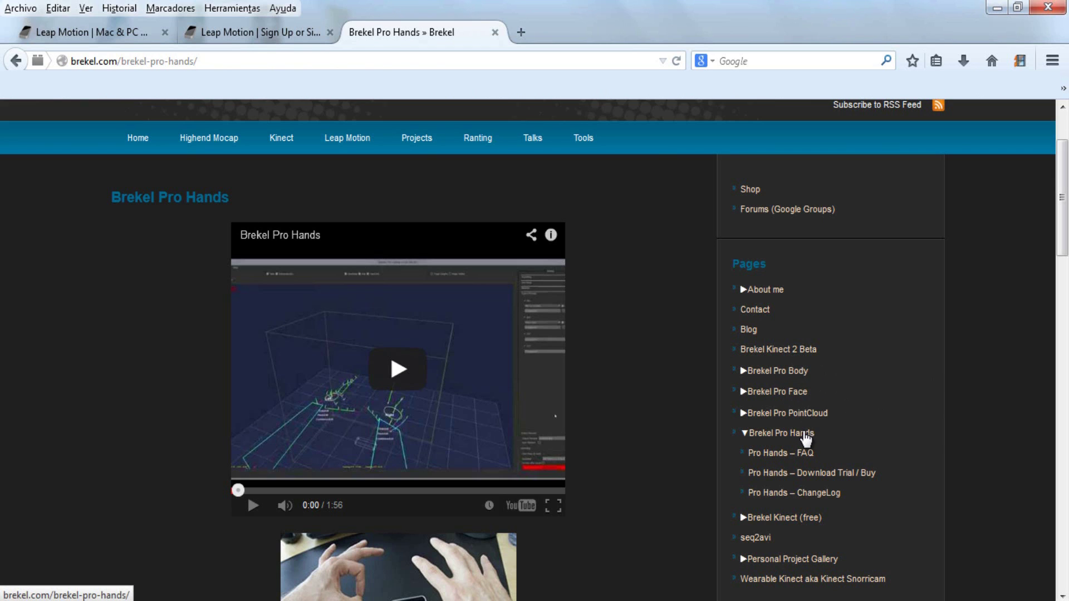
scroll(818, 435, down, 3)
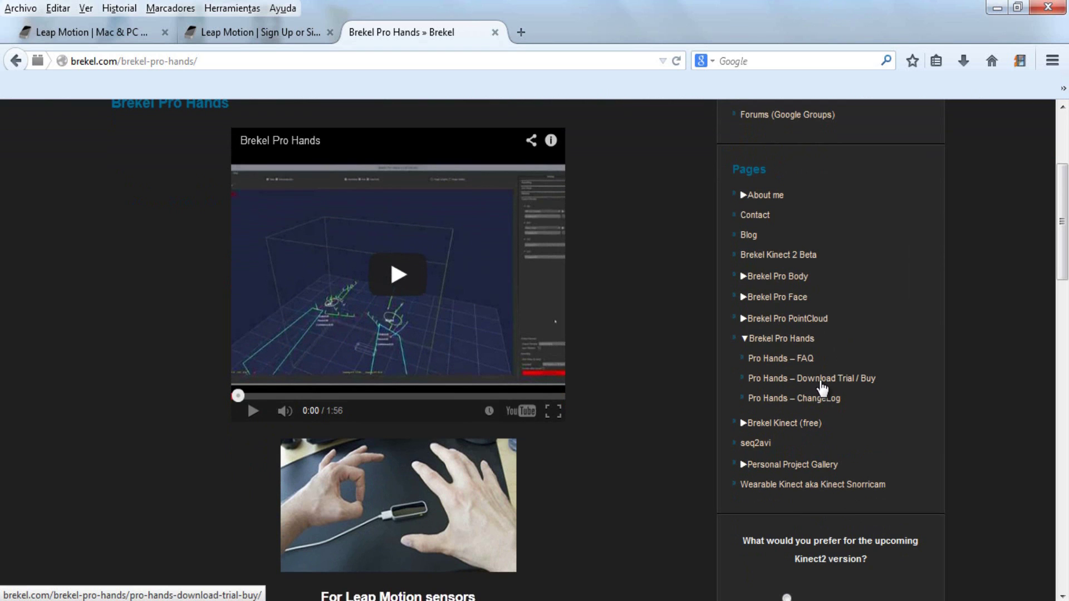
click(825, 381)
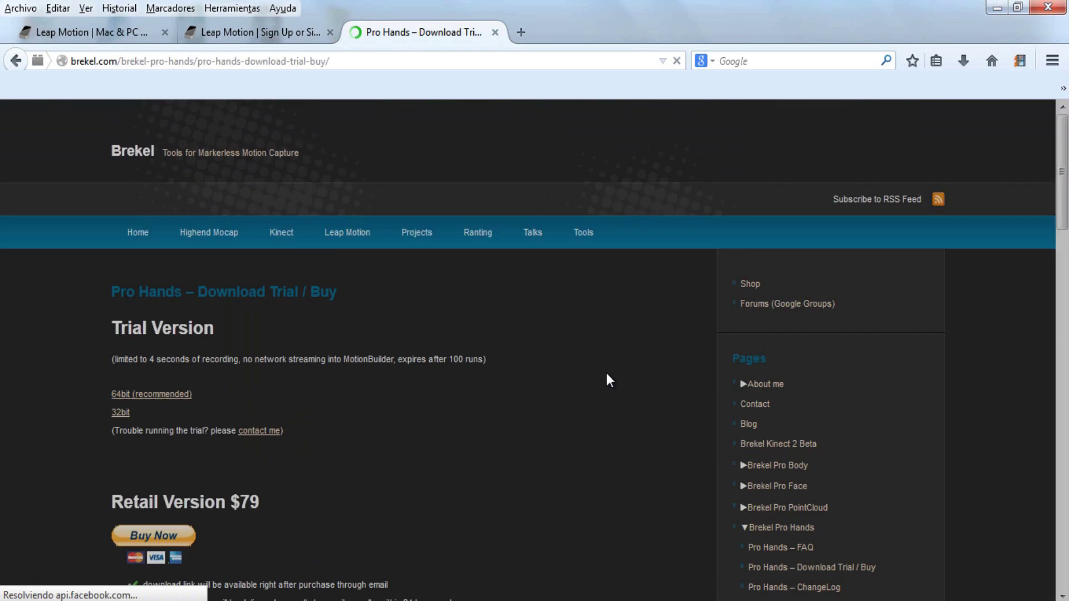
scroll(571, 387, down, 7)
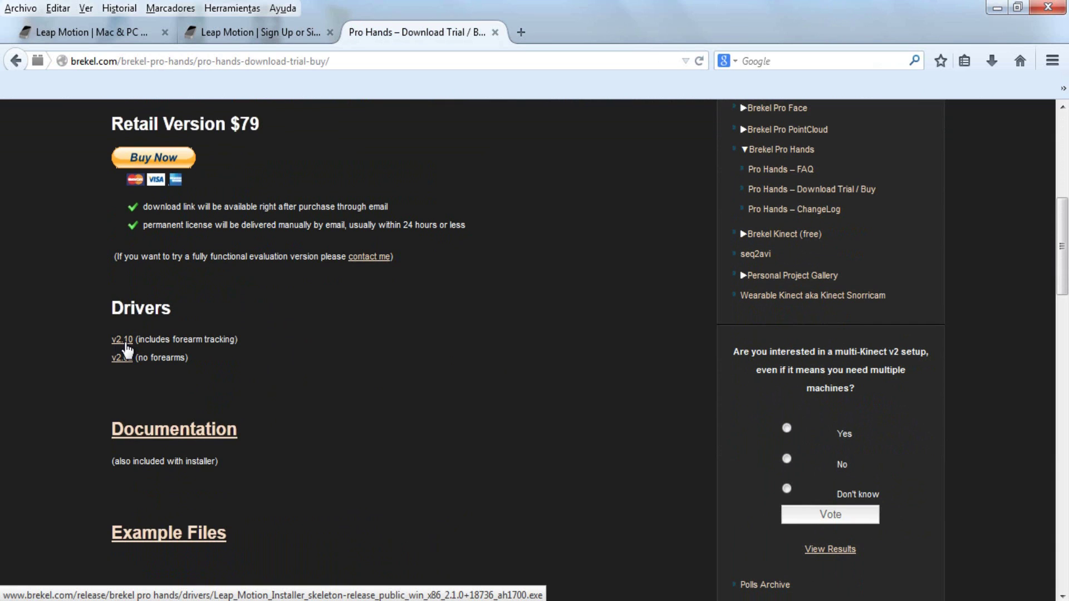
click(123, 340)
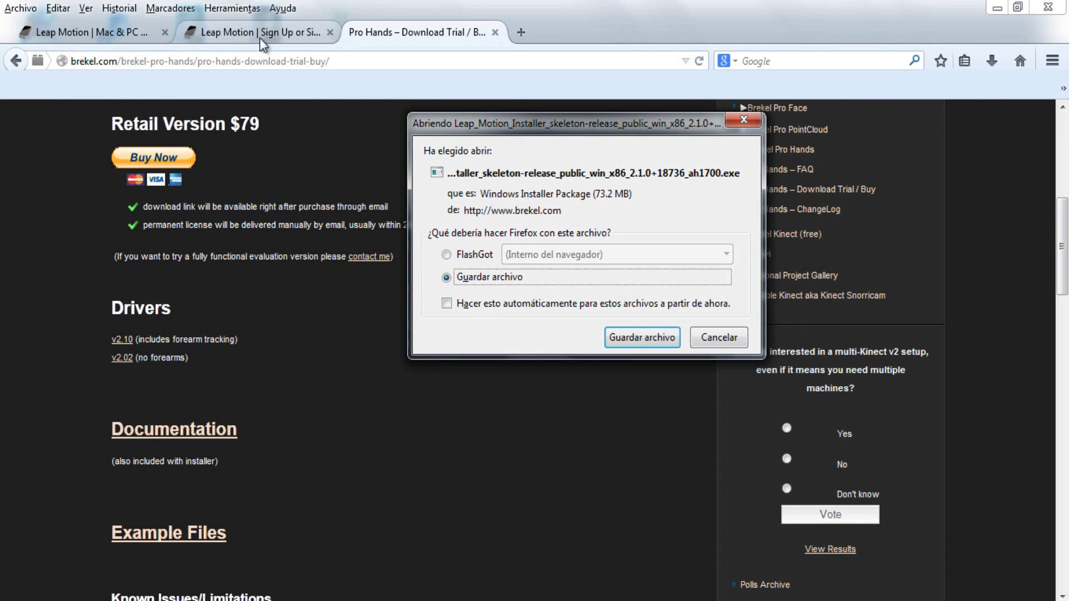
click(717, 340)
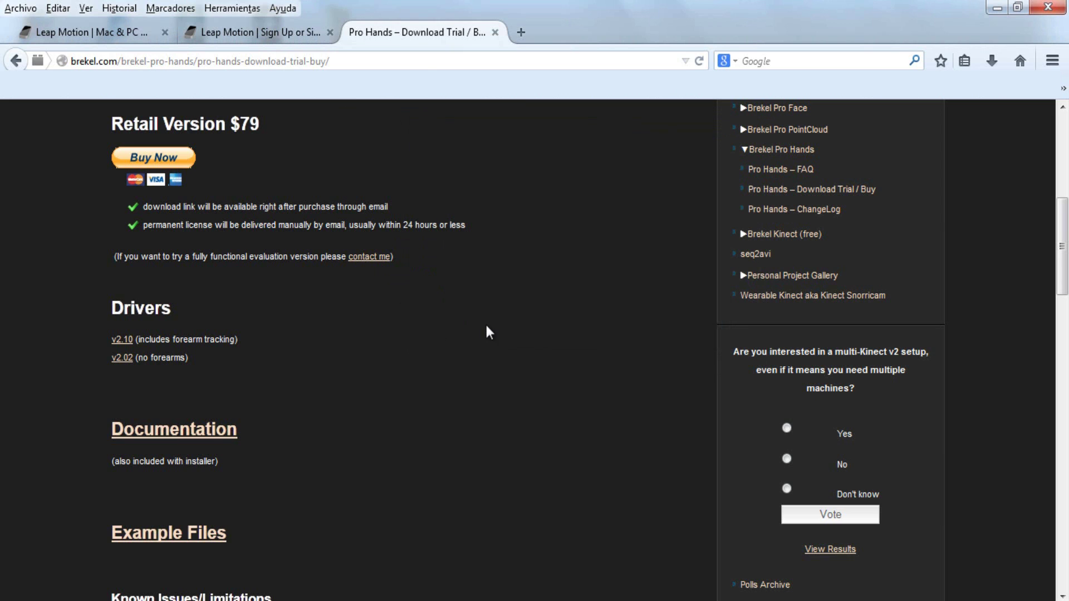
Return to the main Brekel Pro Hands page and look through it
scroll(91, 103, up, 7)
click(21, 63)
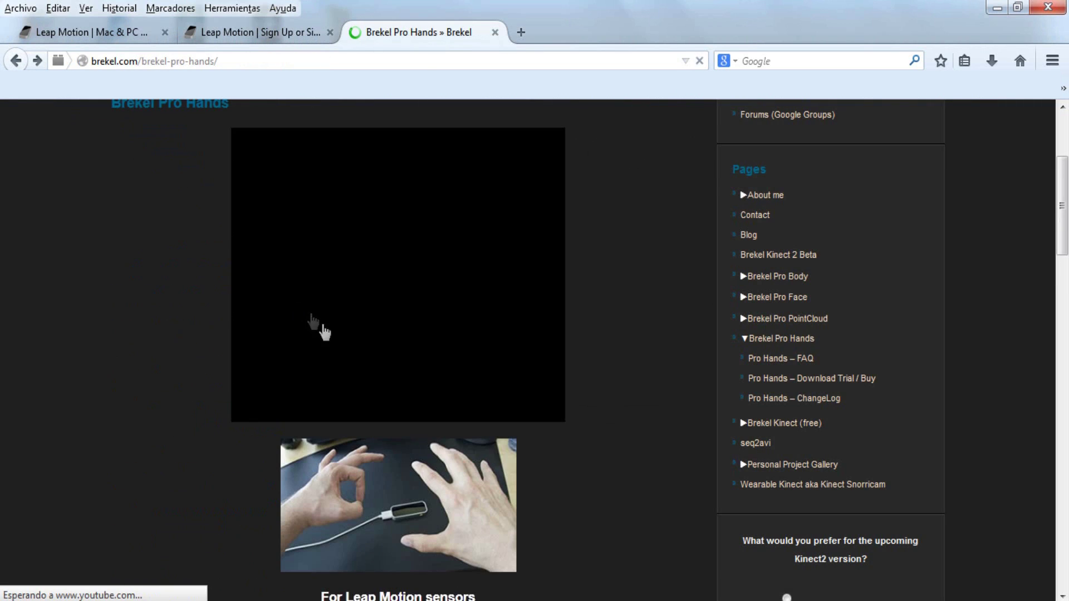
scroll(358, 382, down, 3)
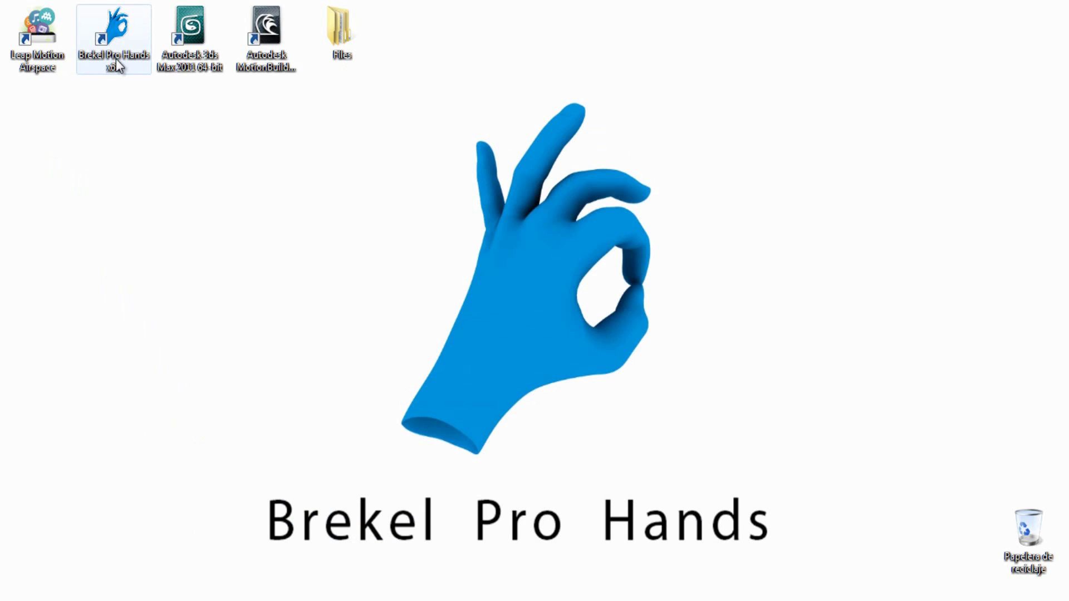
Switch to the desktop and launch the 64-bit version of Brekel Pro Hands
double_click(115, 61)
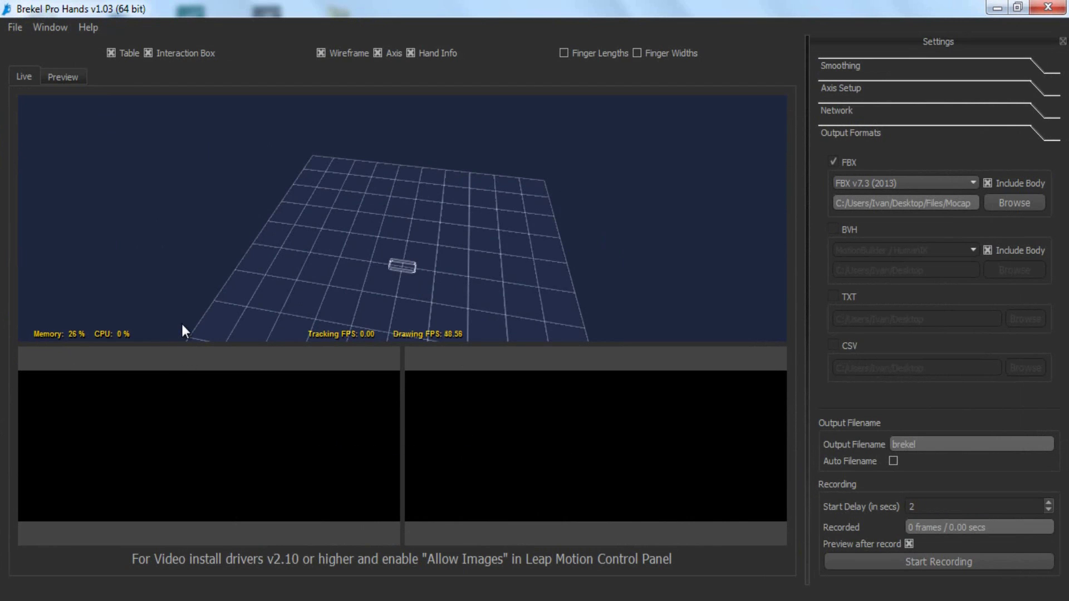
Hide the video display and show it again
click(62, 29)
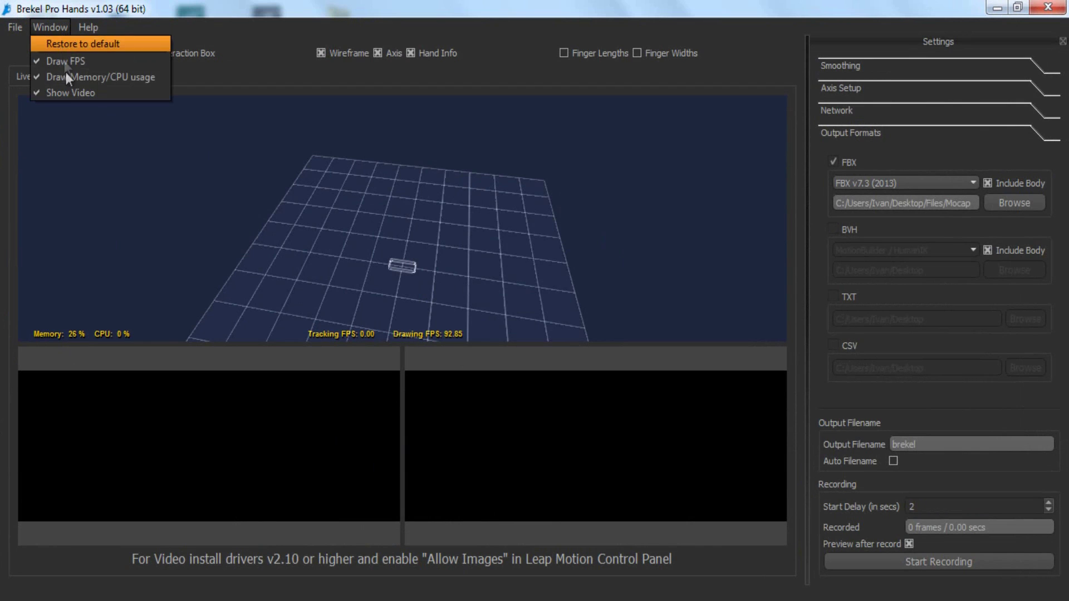
click(67, 94)
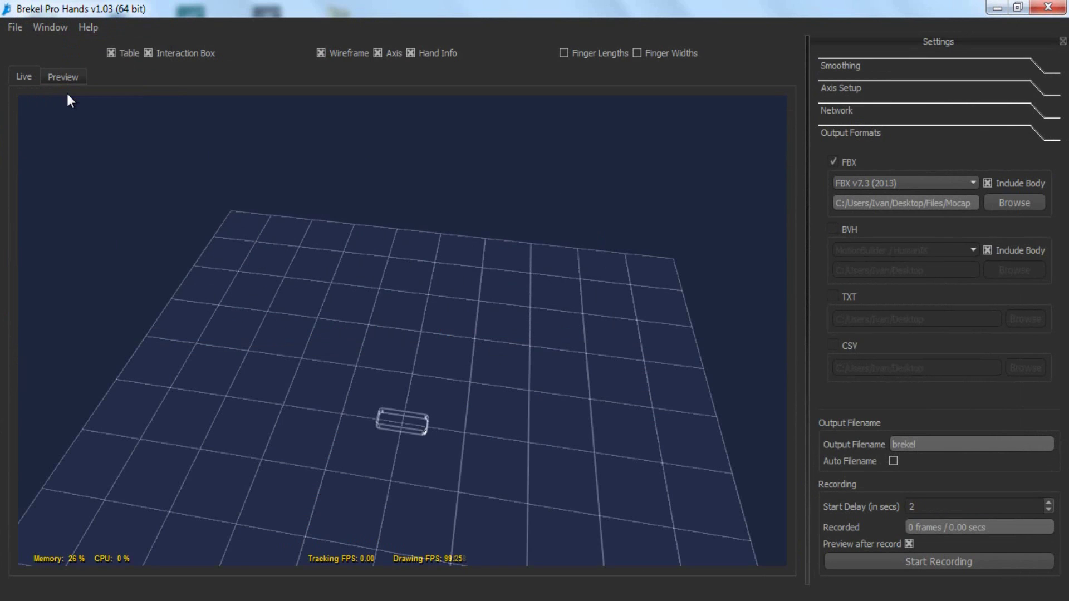
click(47, 28)
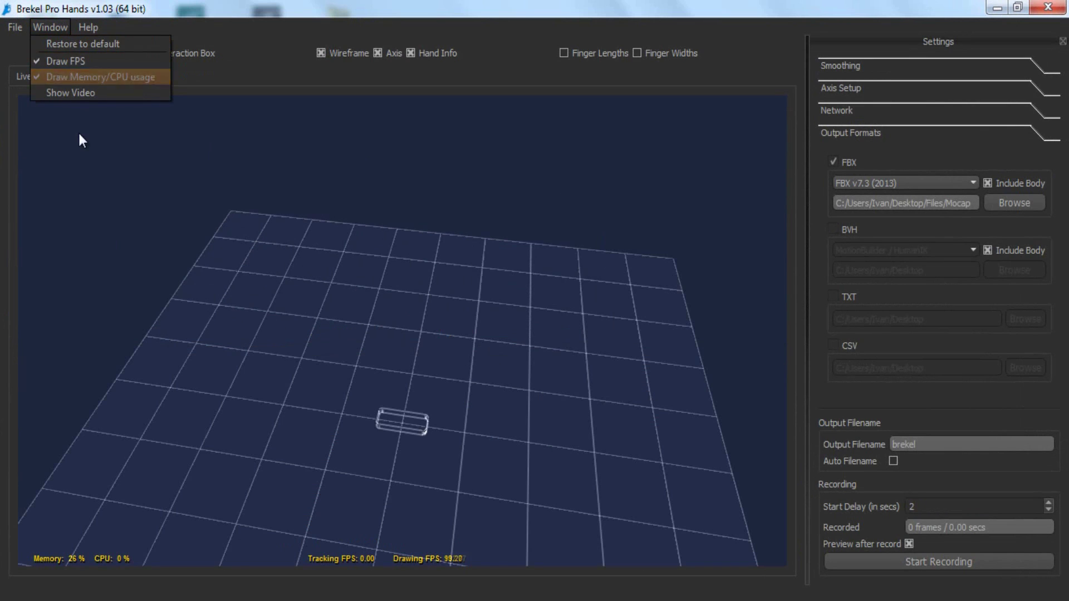
click(79, 97)
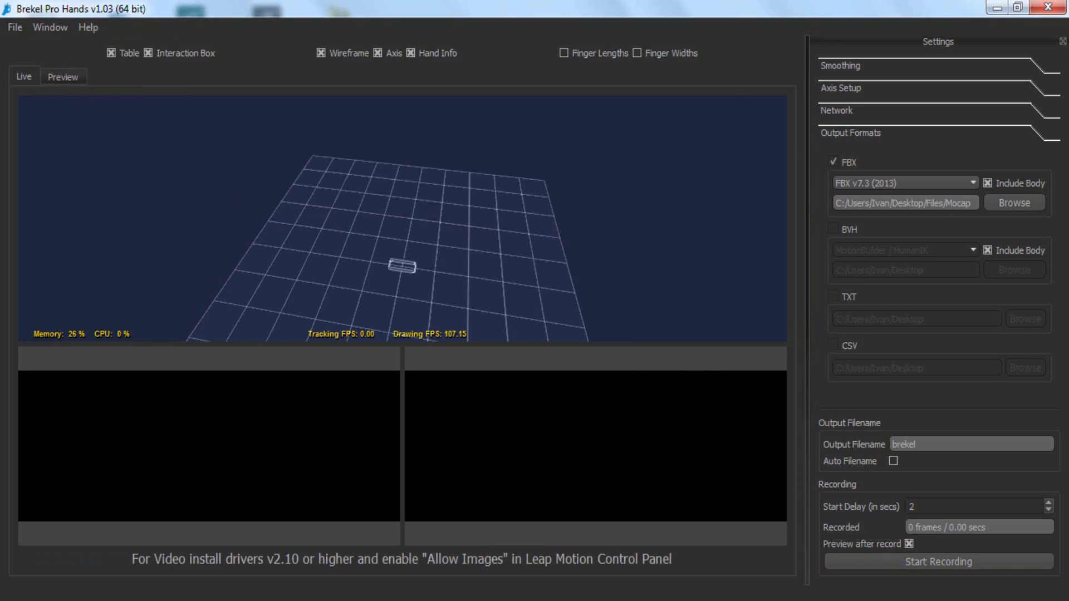
Open the Leap Motion control panel, review its general and tracking settings, and close it without applying changes
click(936, 600)
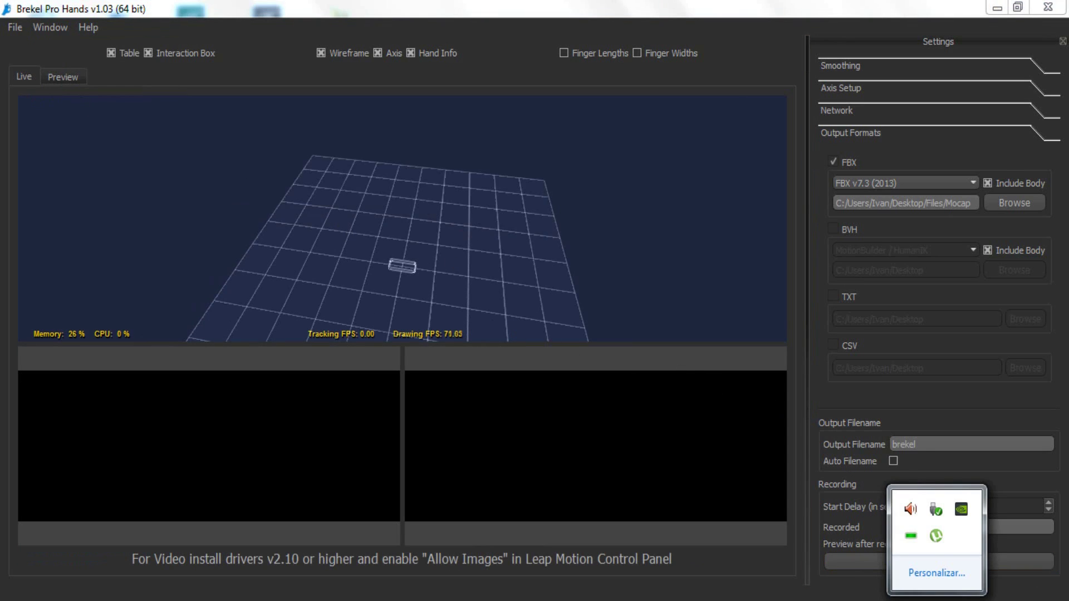
right_click(911, 537)
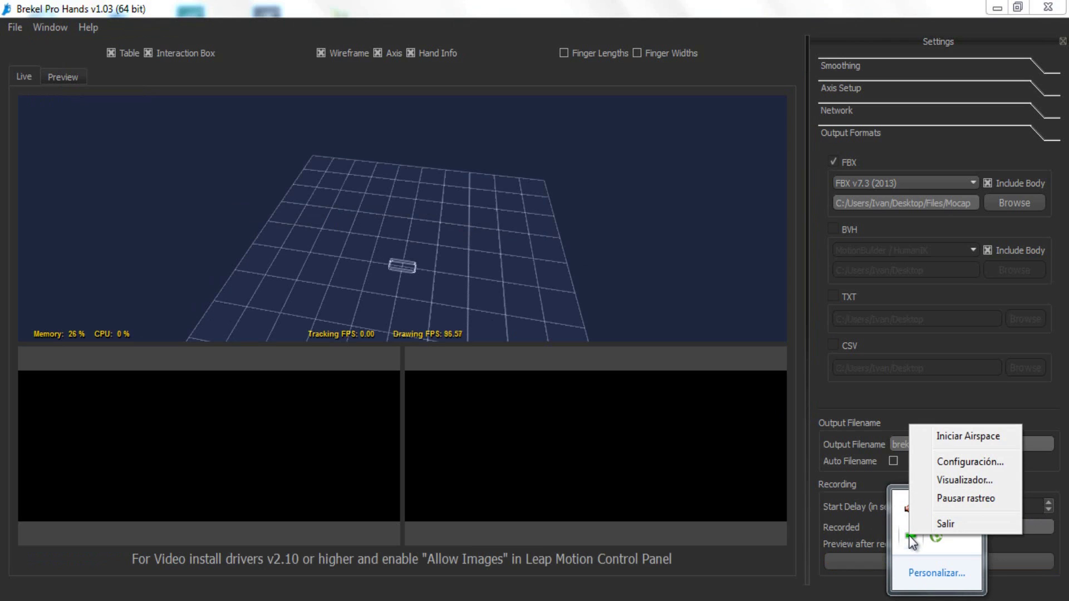
click(949, 461)
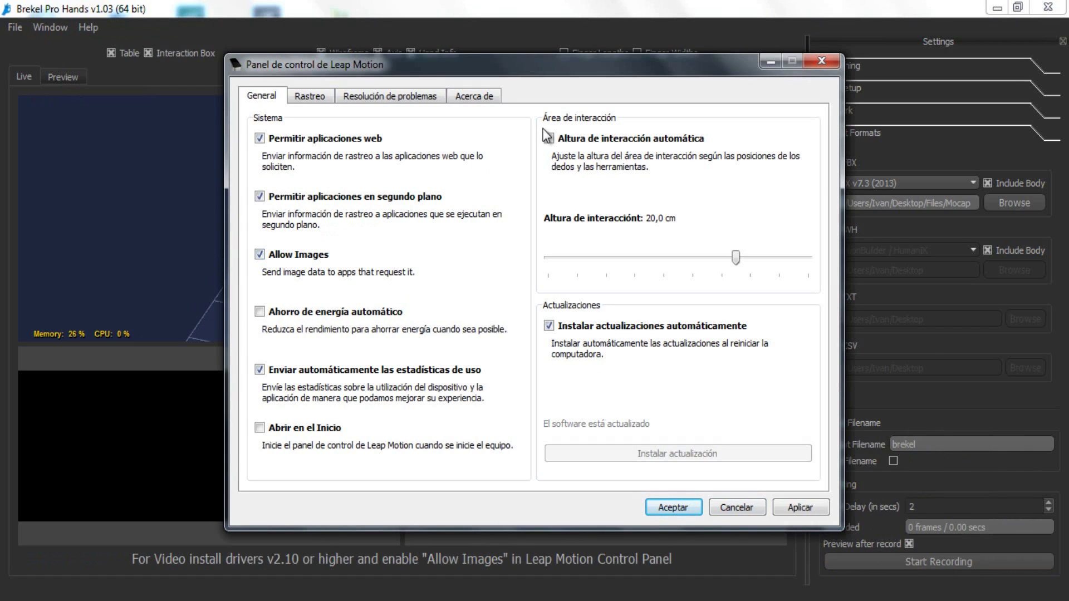
click(305, 95)
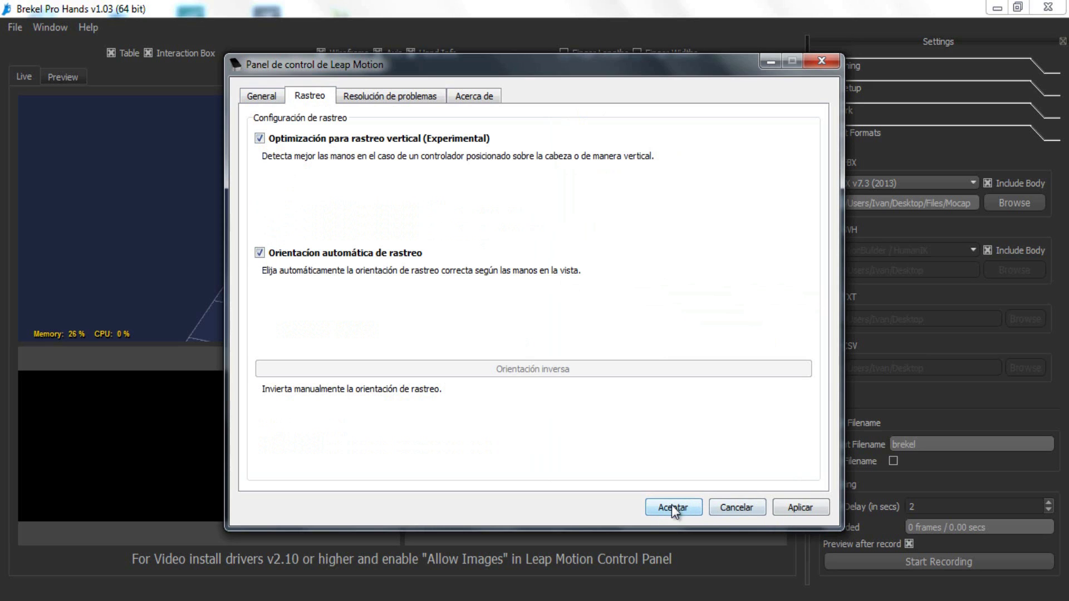
click(734, 505)
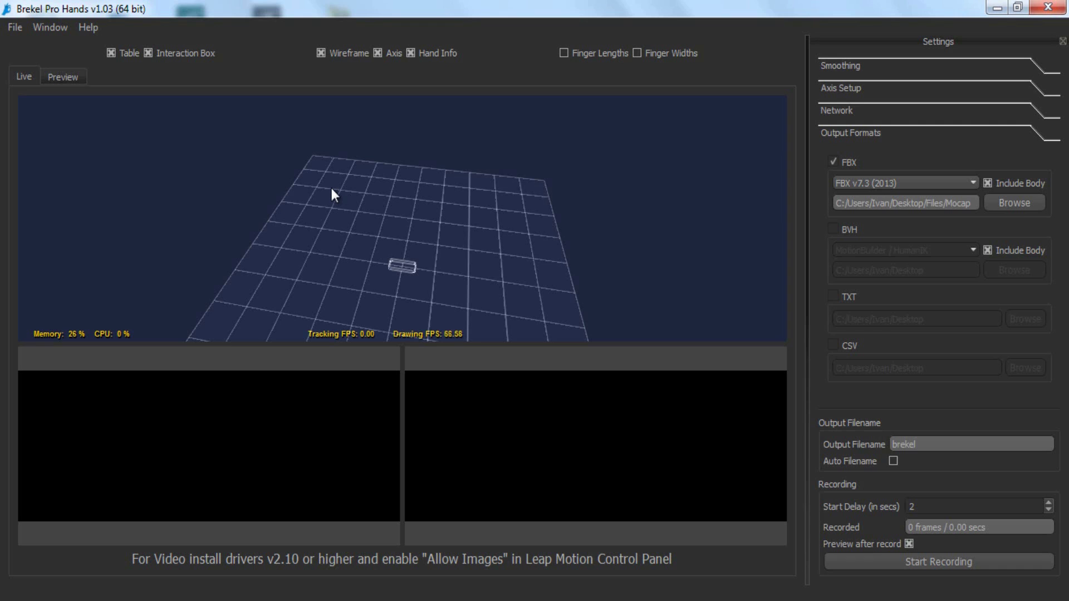
Hide the video display, and rotate and pan the live 3D view around the sensor
click(61, 32)
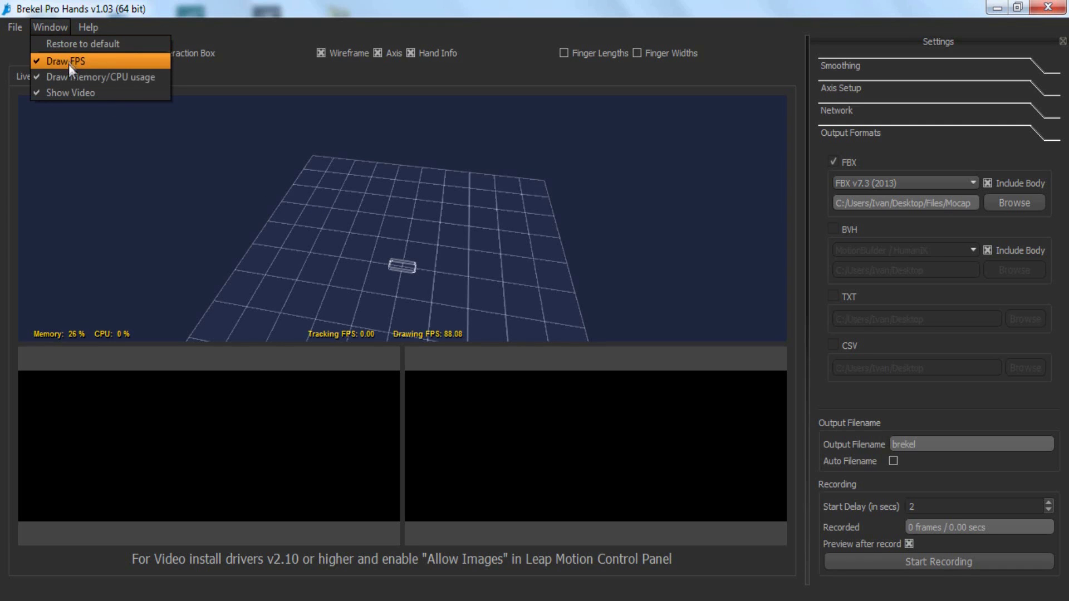
click(70, 93)
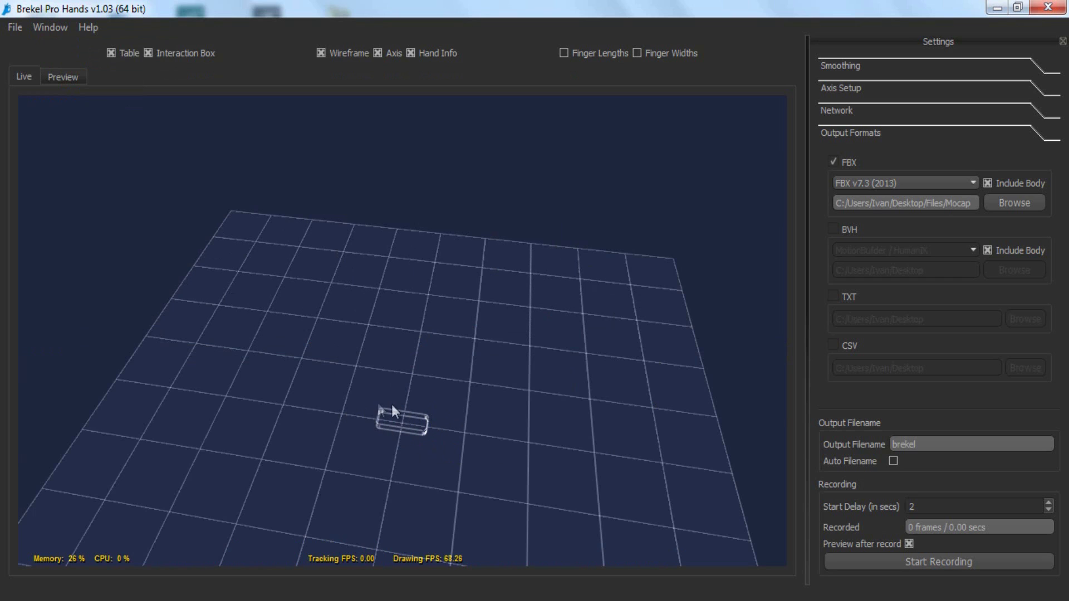
drag(391, 335, 386, 348)
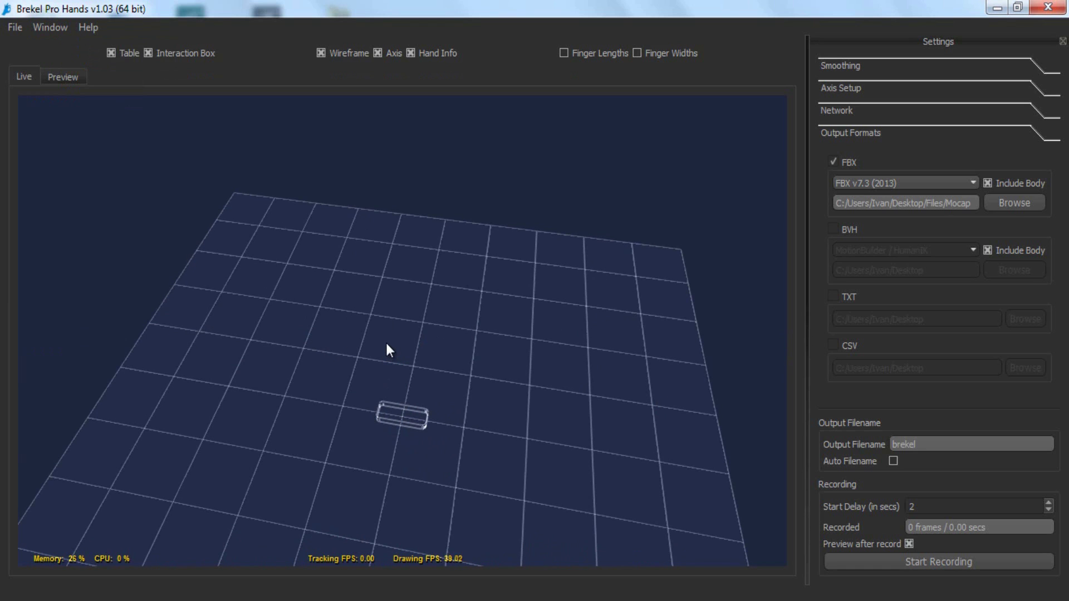
drag(388, 349, 332, 509)
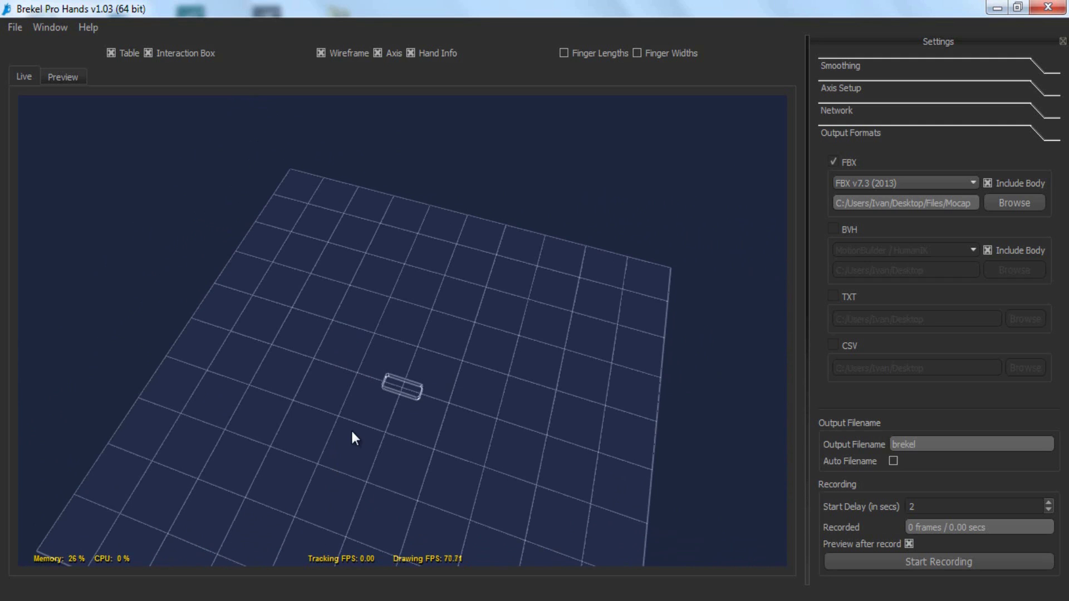
drag(371, 415, 408, 384)
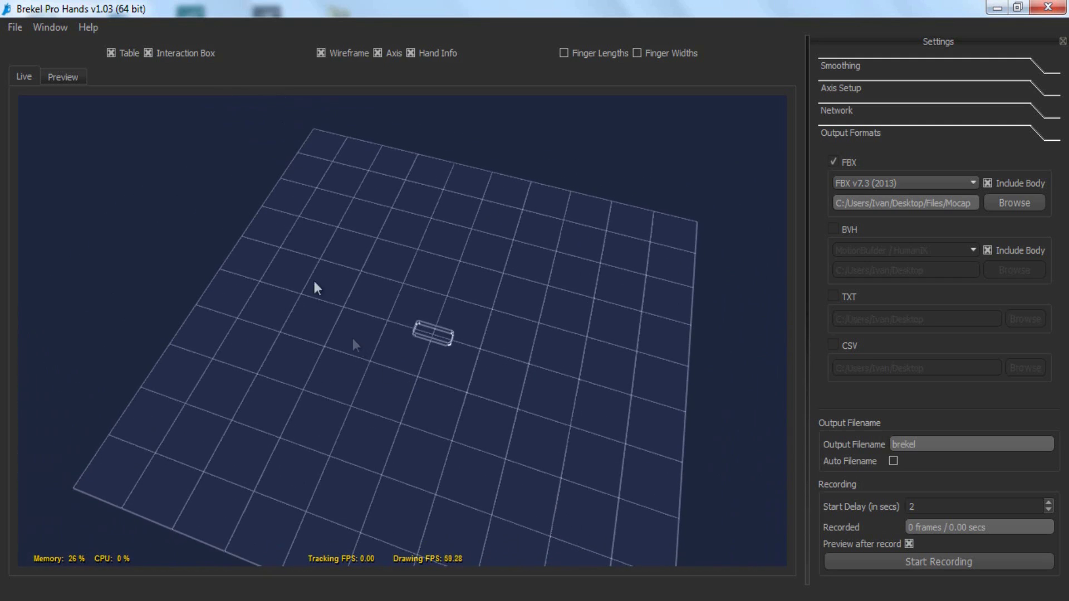
Hide the table grid in the live view and show it again
click(111, 53)
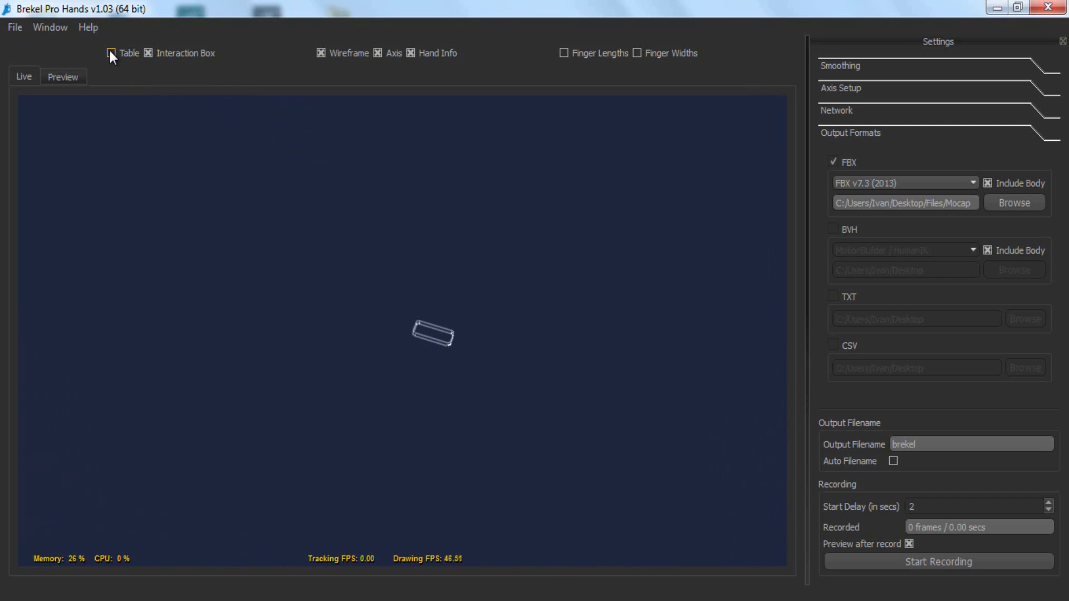
click(111, 53)
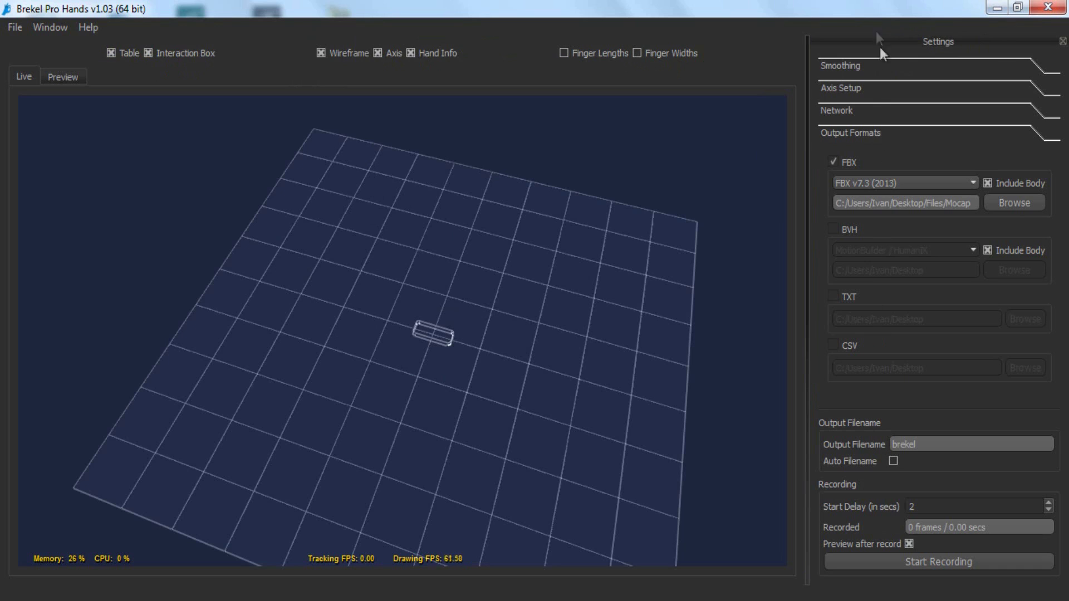
Reset the smoothing settings for the palms to their defaults
click(842, 66)
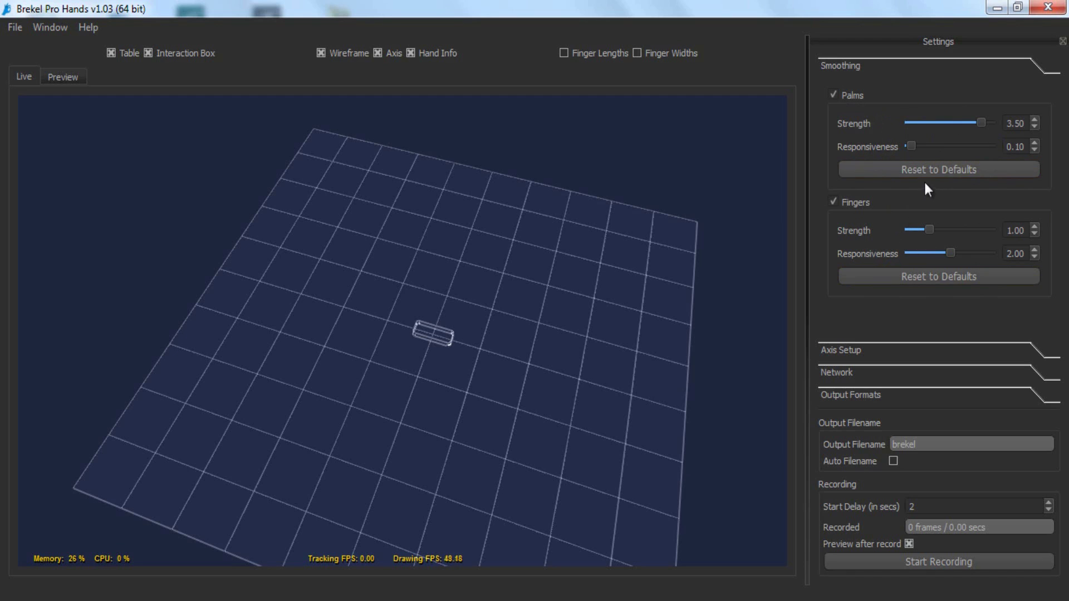
click(969, 168)
Review the hand axis setup, the network settings and the output format settings
click(841, 349)
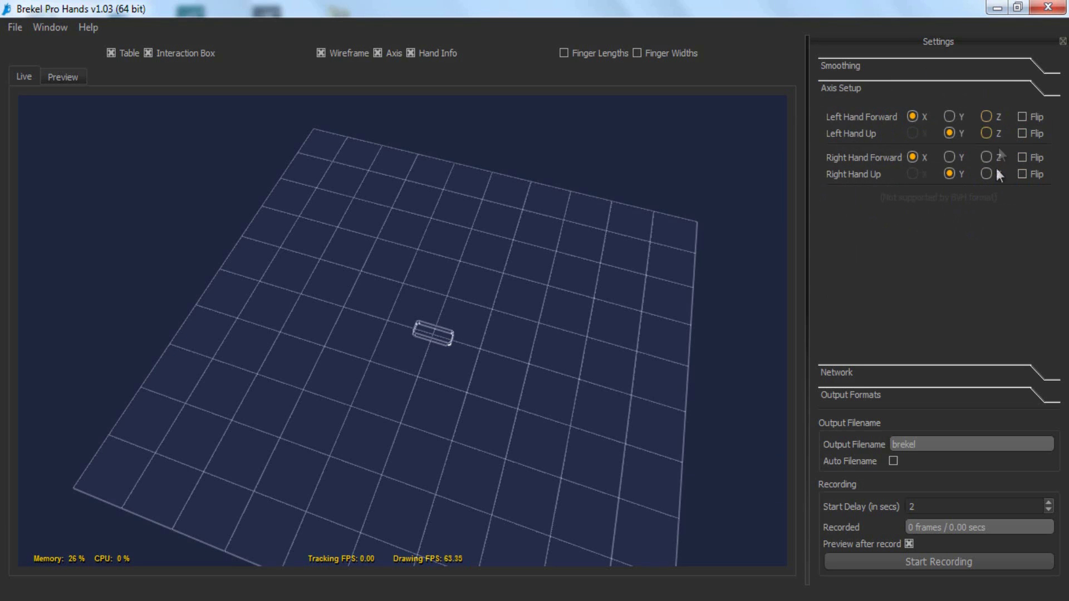
click(833, 374)
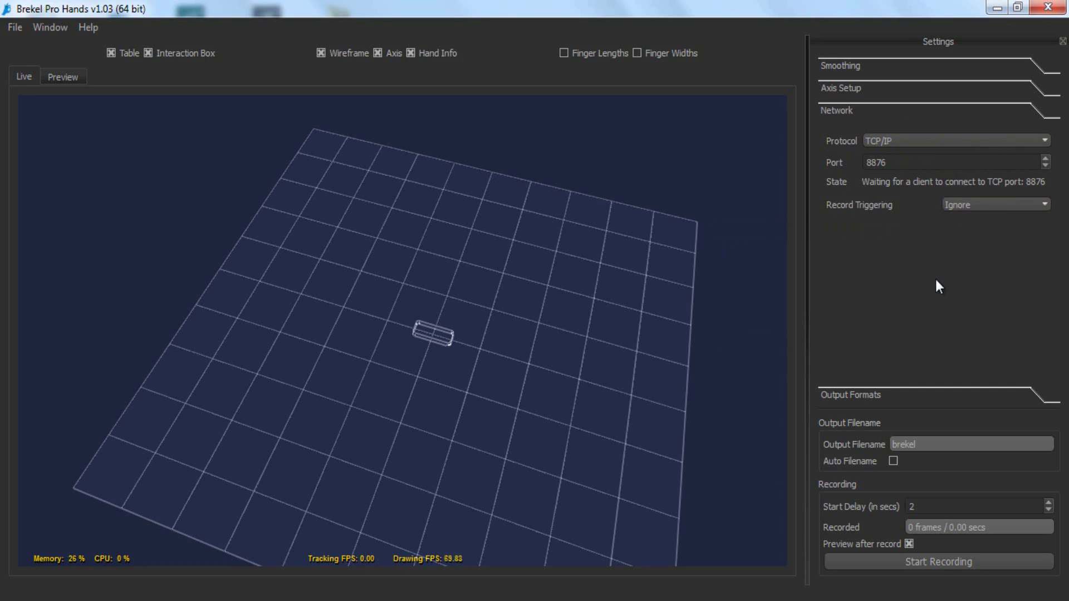
click(851, 396)
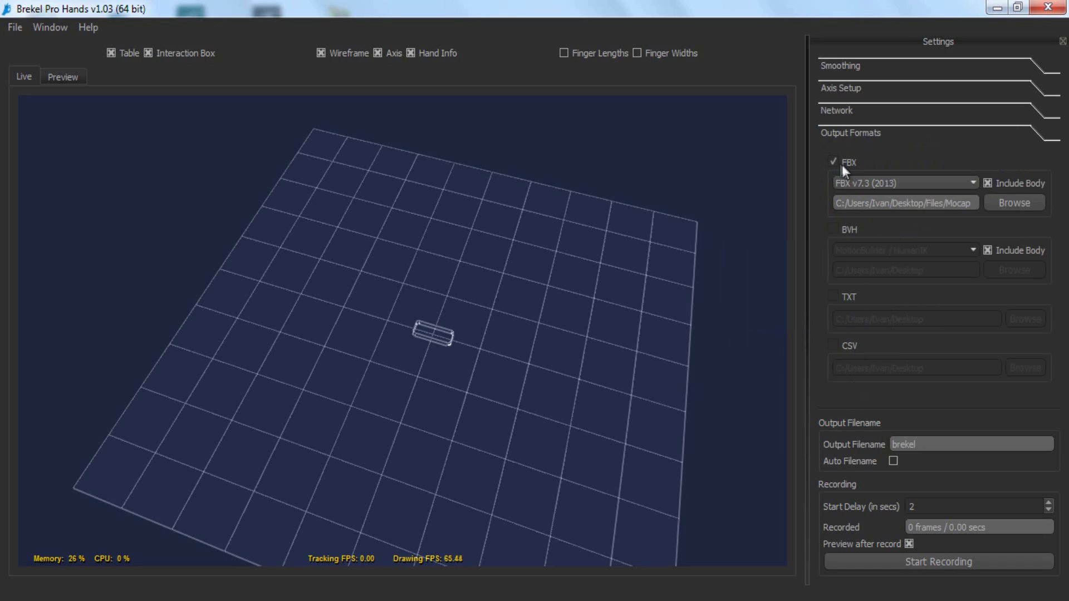
Set the FBX output to v7.3 (2013) with the body included, and switch automatic file naming on and off again
click(883, 186)
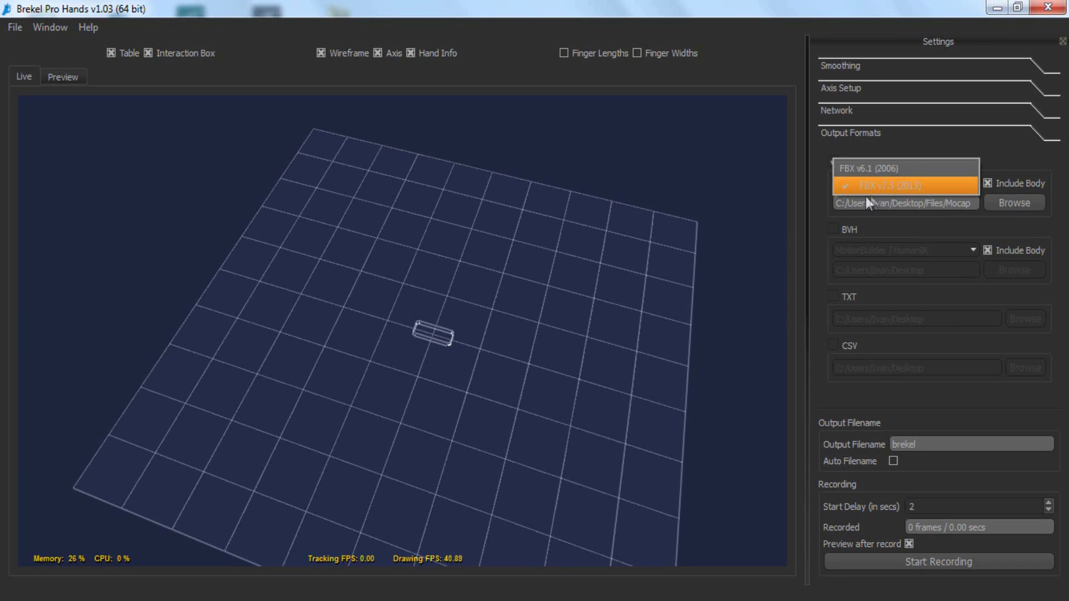
click(872, 187)
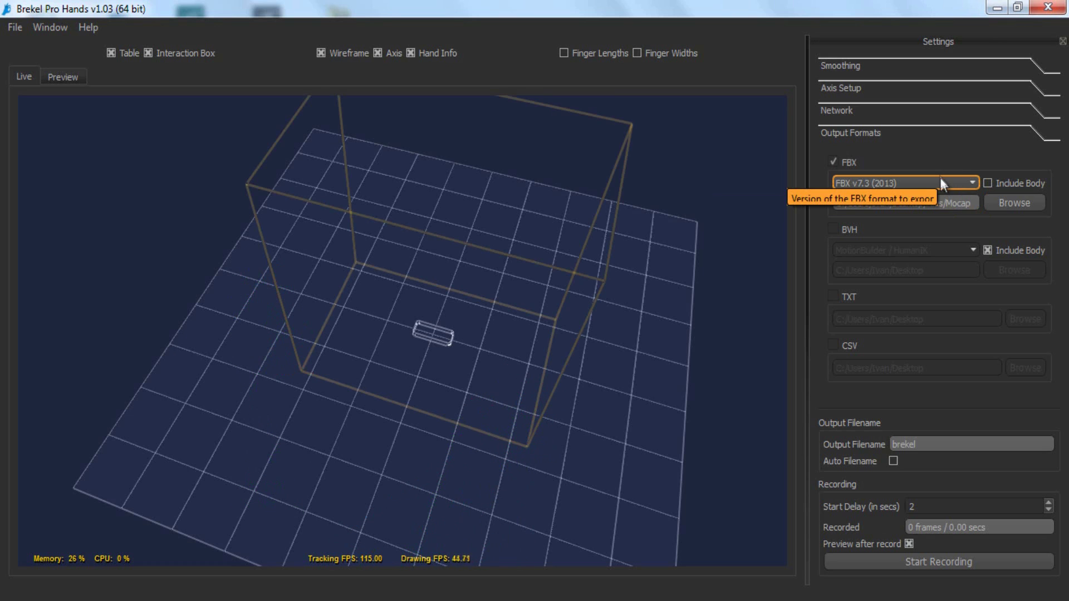
click(988, 184)
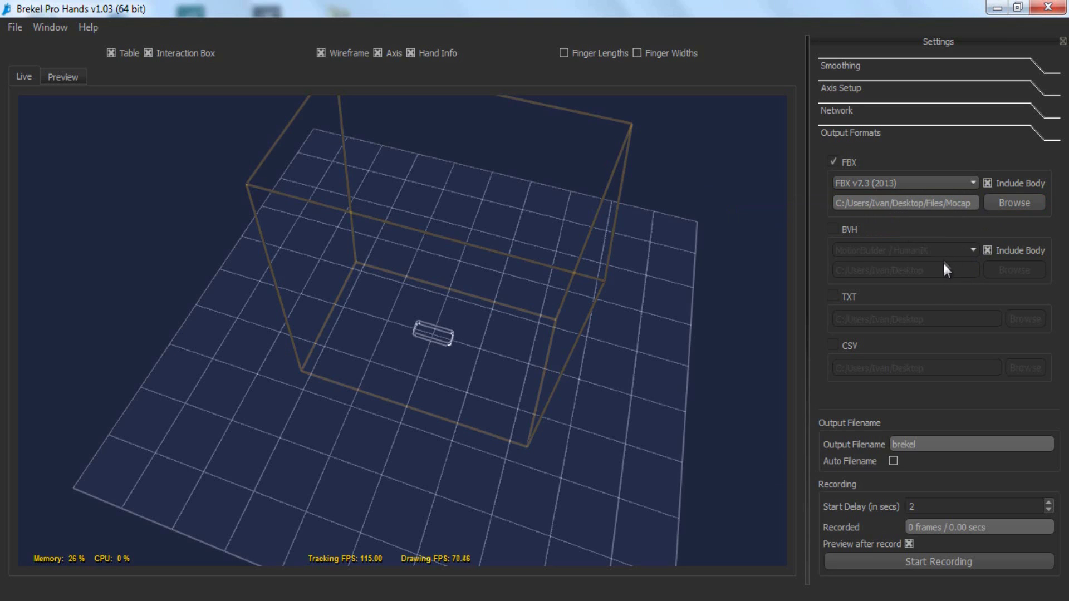
click(894, 461)
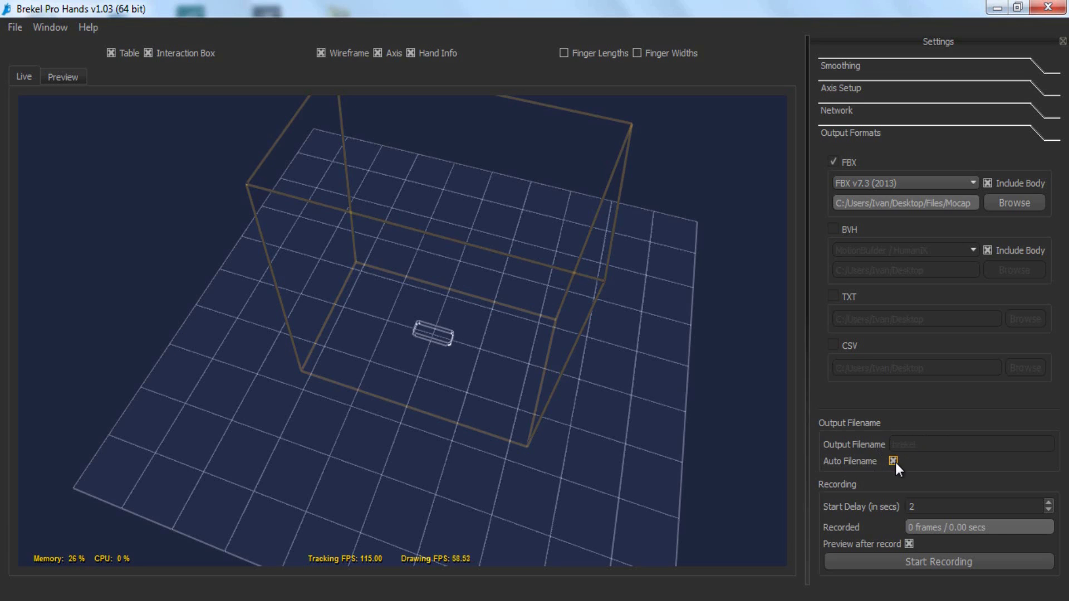
click(893, 460)
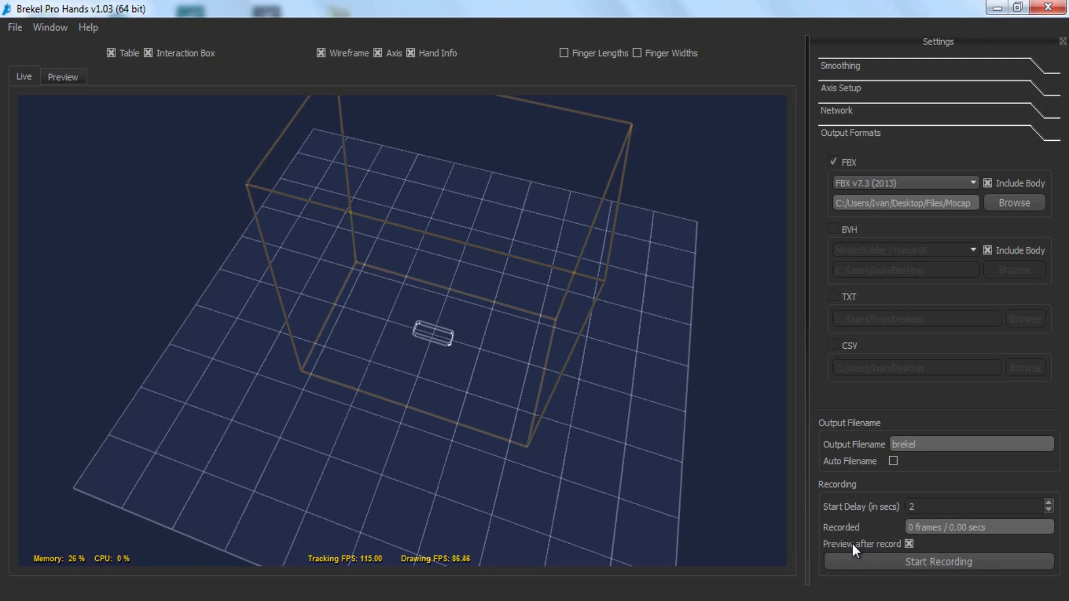
Try the play and rewind controls of the take preview, and return to the live view
click(63, 76)
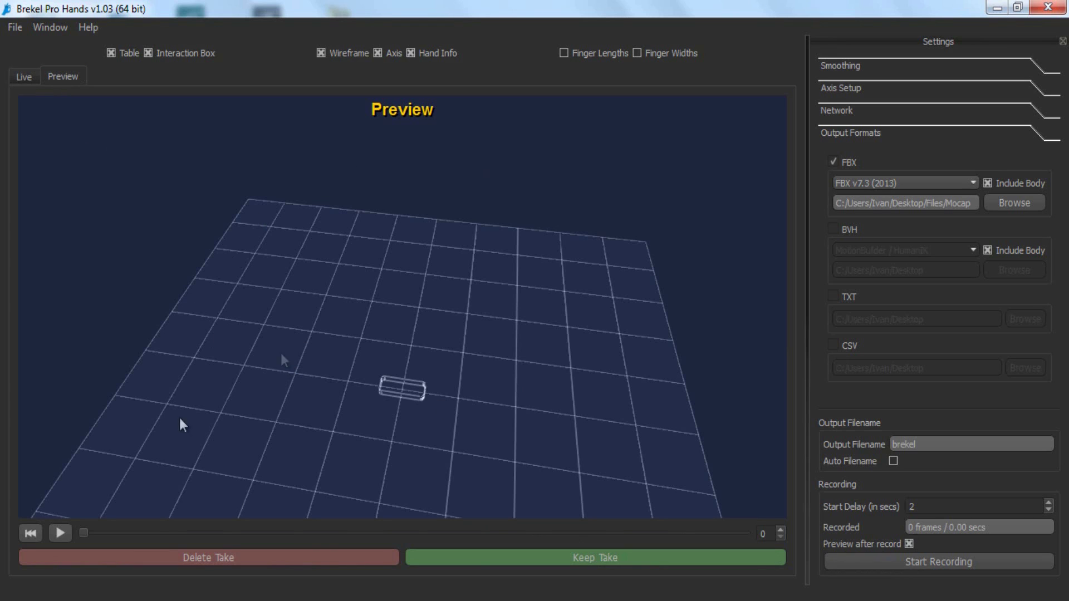
click(62, 533)
click(34, 531)
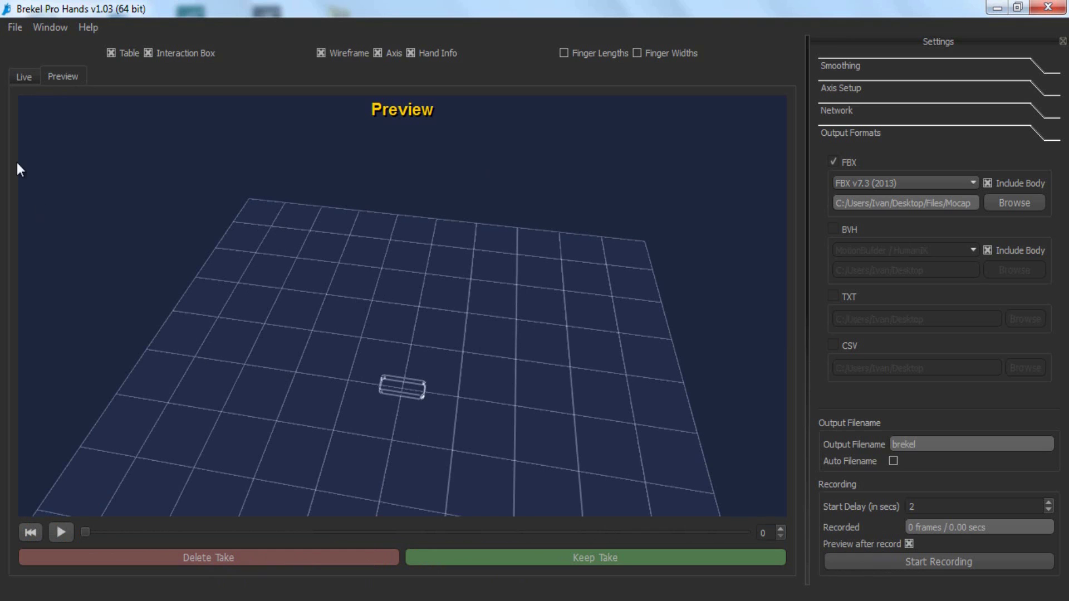
click(31, 82)
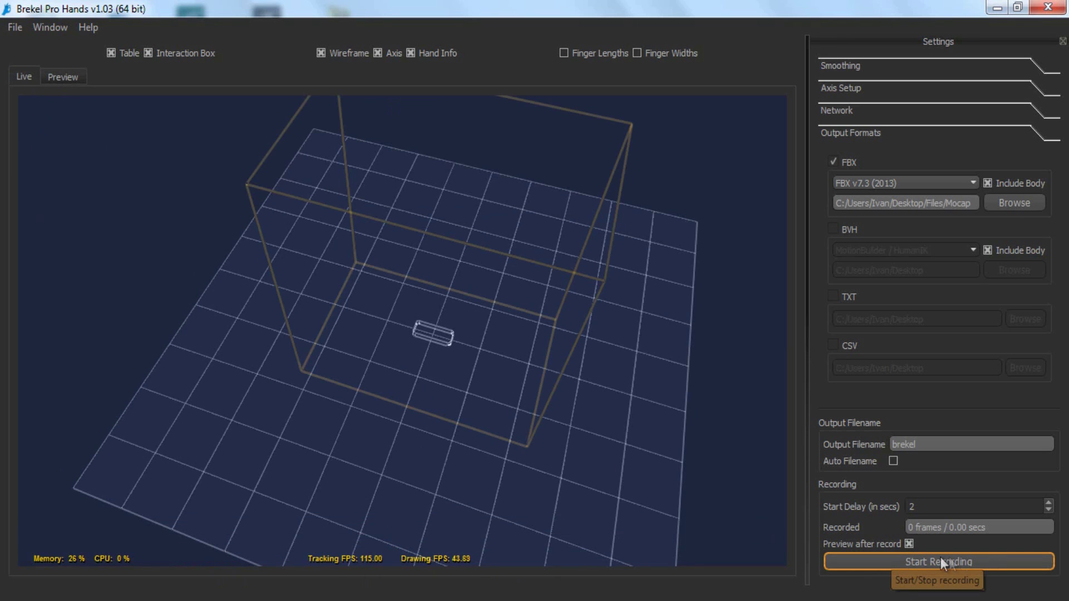
Show the sensor's video feeds together with the live 3D view
drag(584, 281, 605, 234)
right_drag(606, 238, 602, 244)
middle_drag(619, 239, 617, 257)
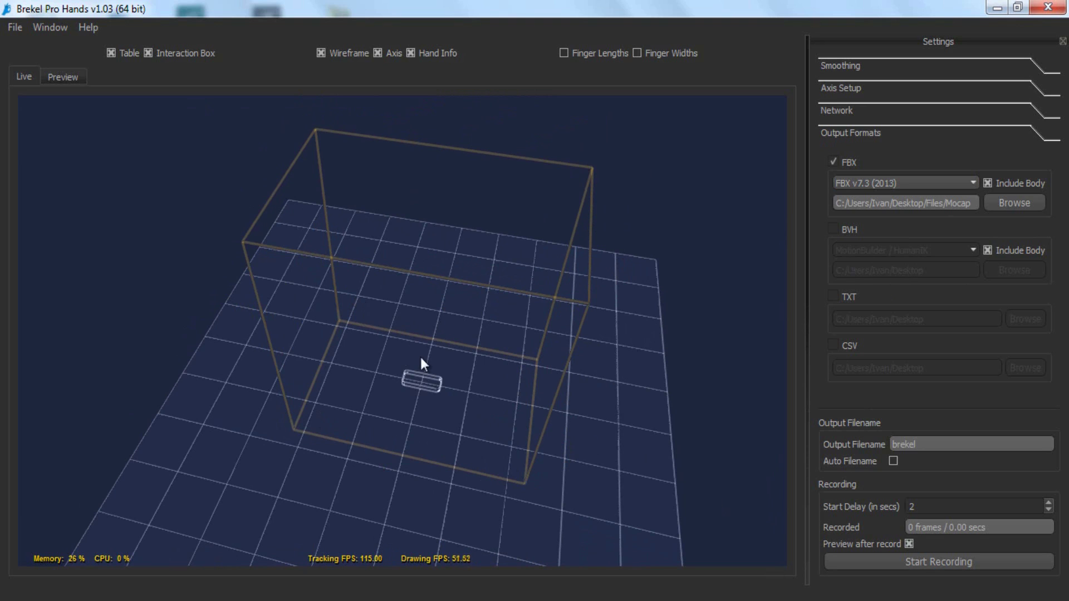
click(51, 32)
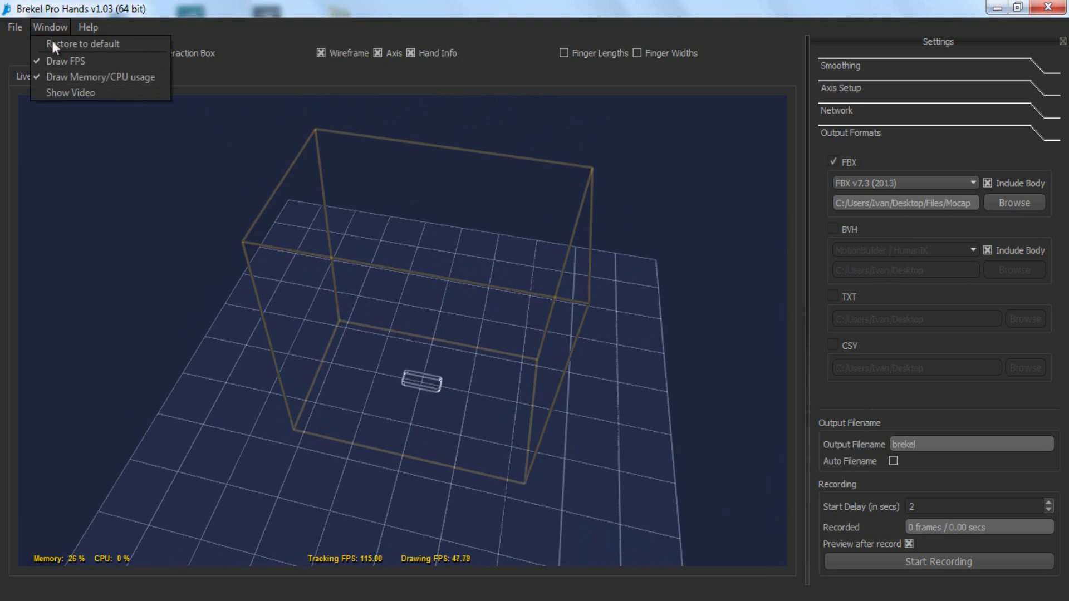
click(56, 92)
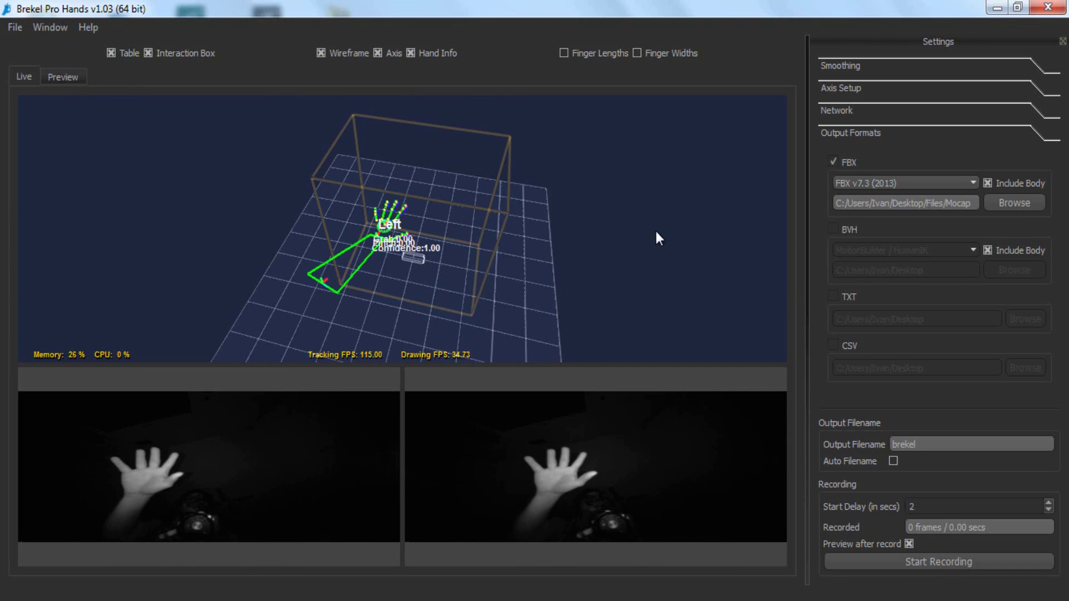
Record a hand motion take of about 15.6 seconds with the interaction box viewed from above
drag(528, 255, 619, 224)
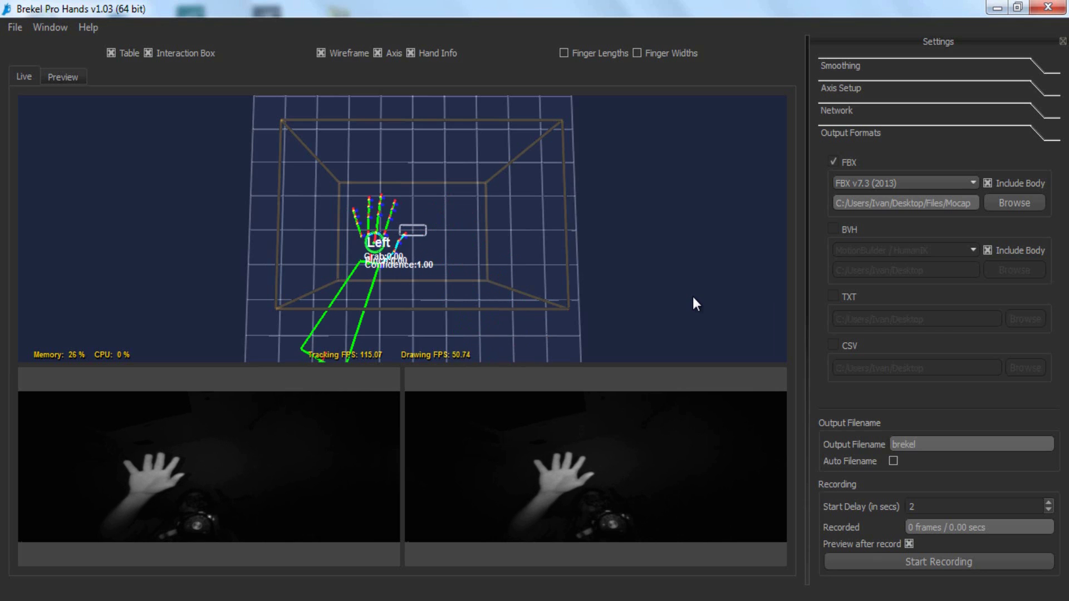
click(901, 560)
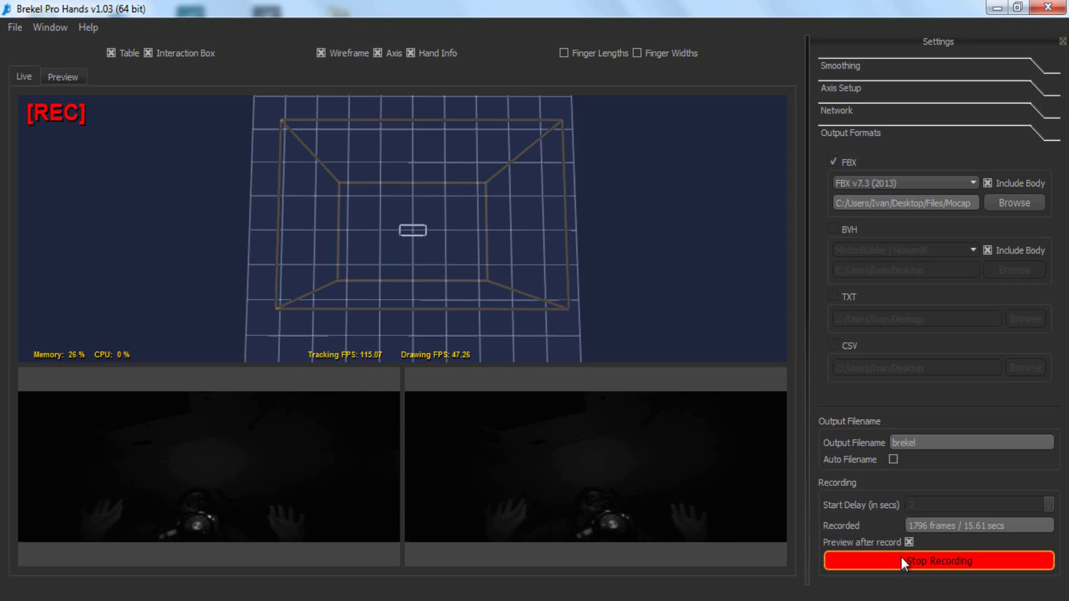
click(901, 558)
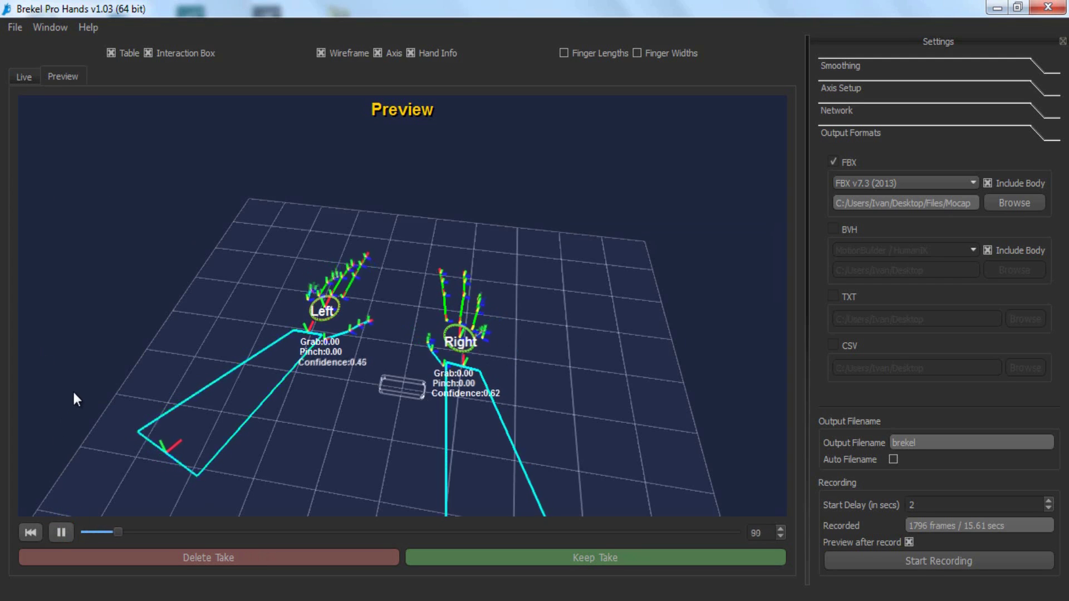
Review the playback of the recorded take from several angles, pause it and rewind to the first frame
drag(389, 308, 253, 385)
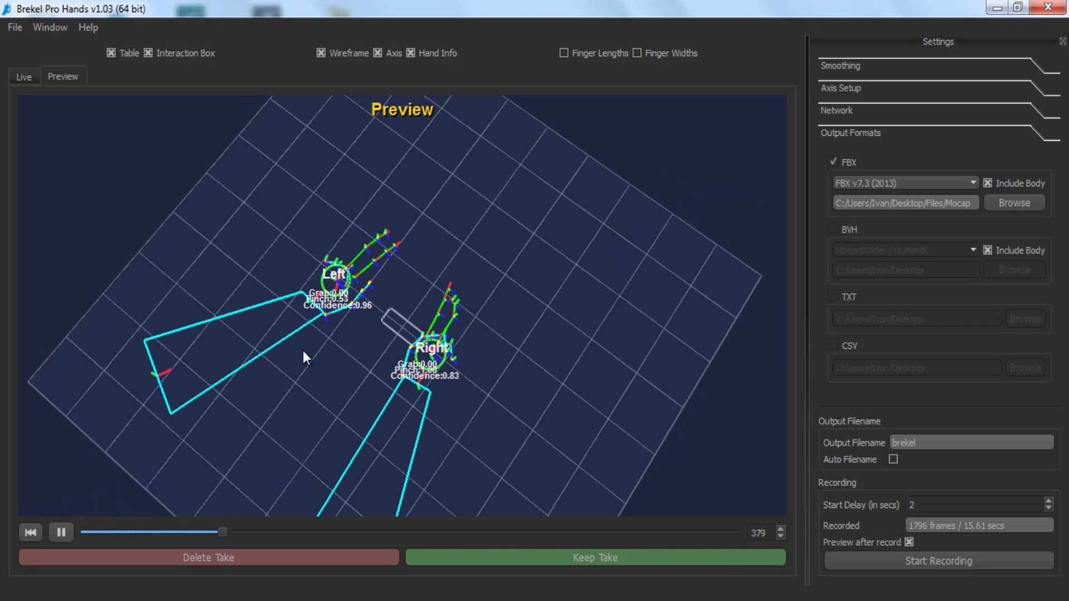
drag(329, 289, 410, 380)
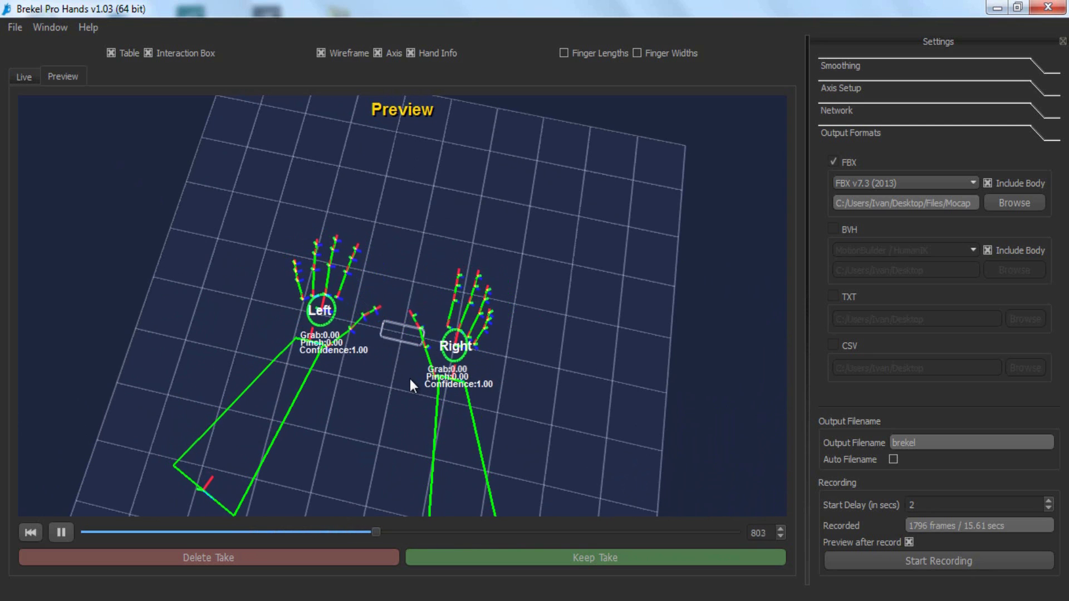
click(56, 532)
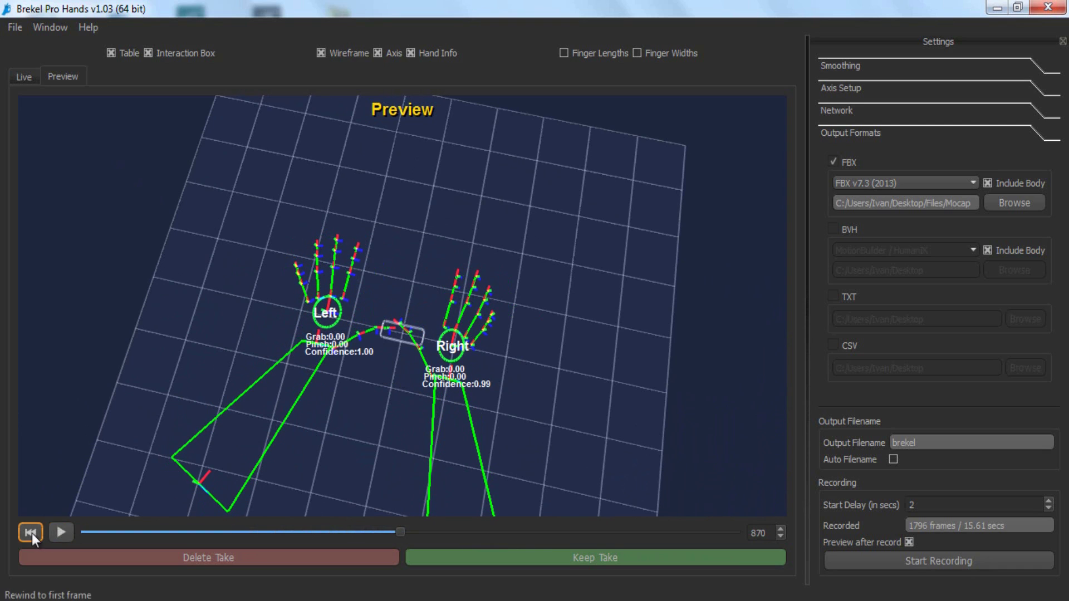
click(31, 532)
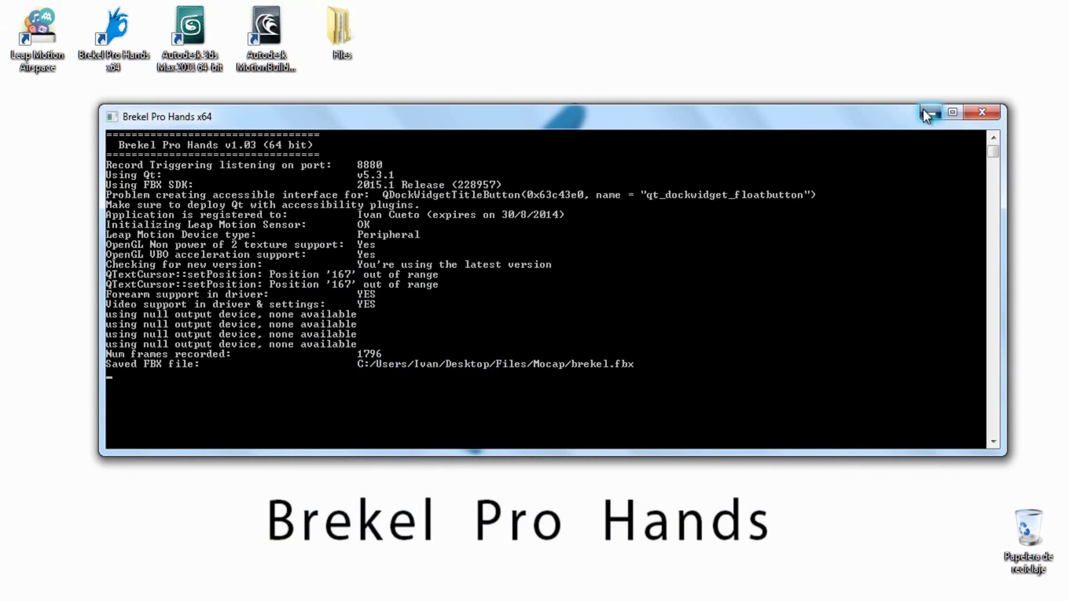
Minimize the console window and locate the recorded FBX file in the Mocap folder inside the desktop's Files folder
click(929, 113)
double_click(348, 33)
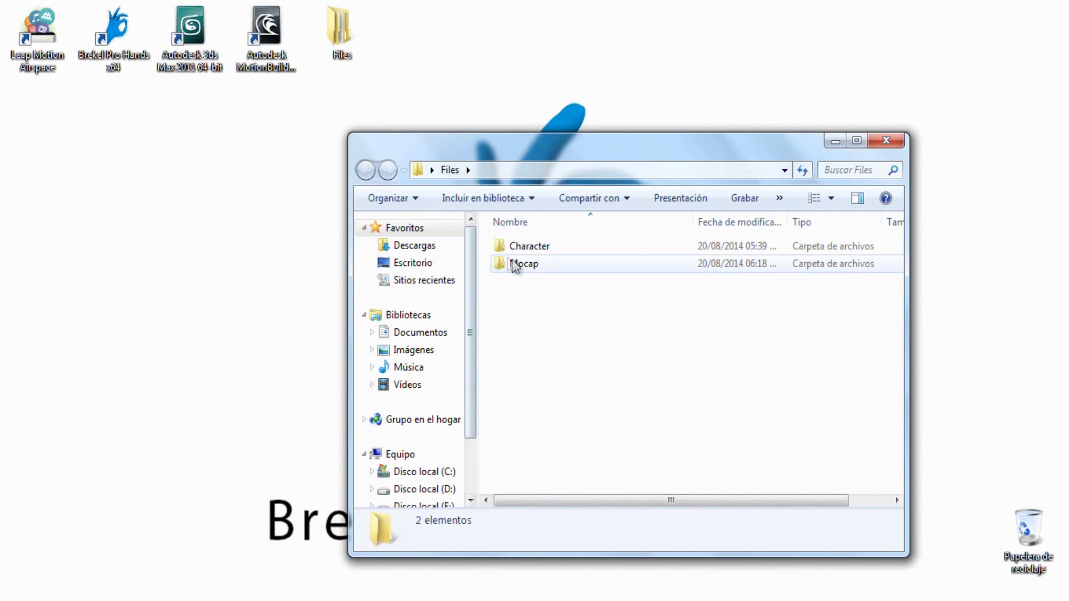
double_click(510, 261)
click(526, 248)
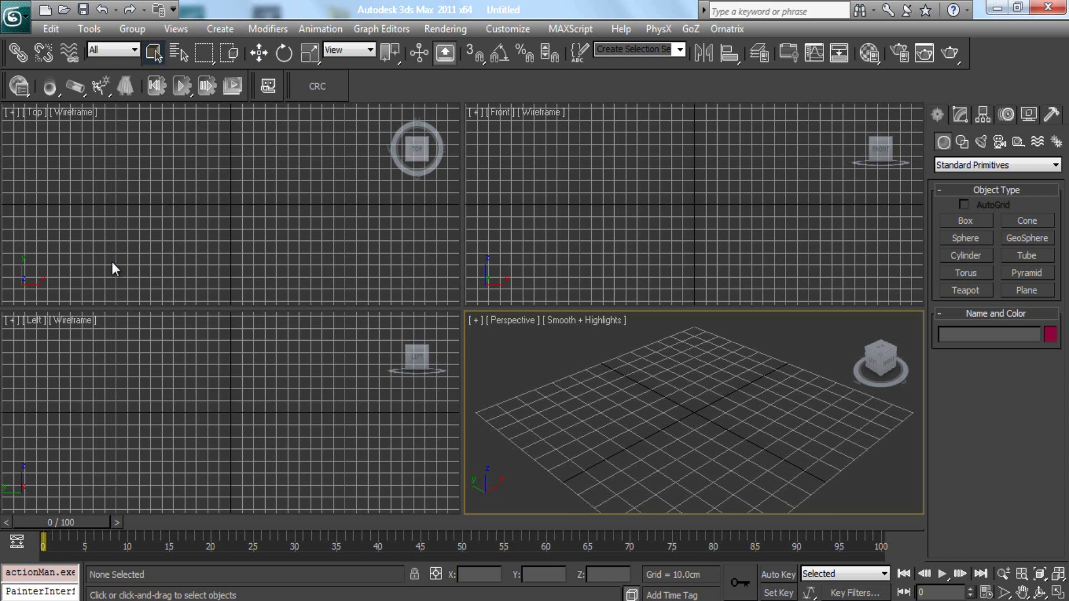
Switch to 3ds Max and import brekel.fbx from the Files/Mocap folder with Fill Timeline enabled
click(14, 16)
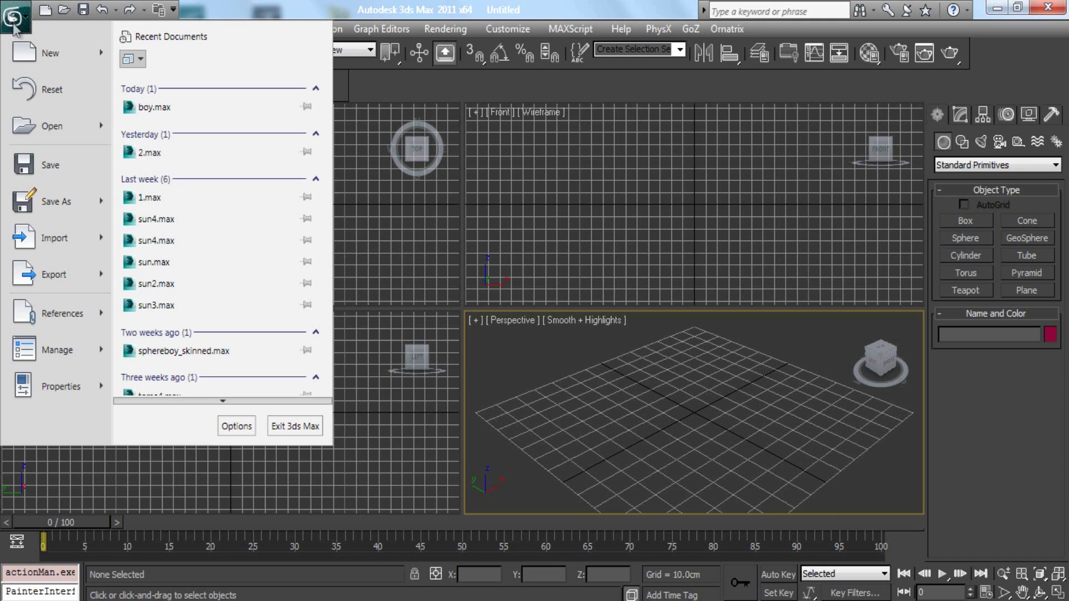
click(55, 239)
click(221, 39)
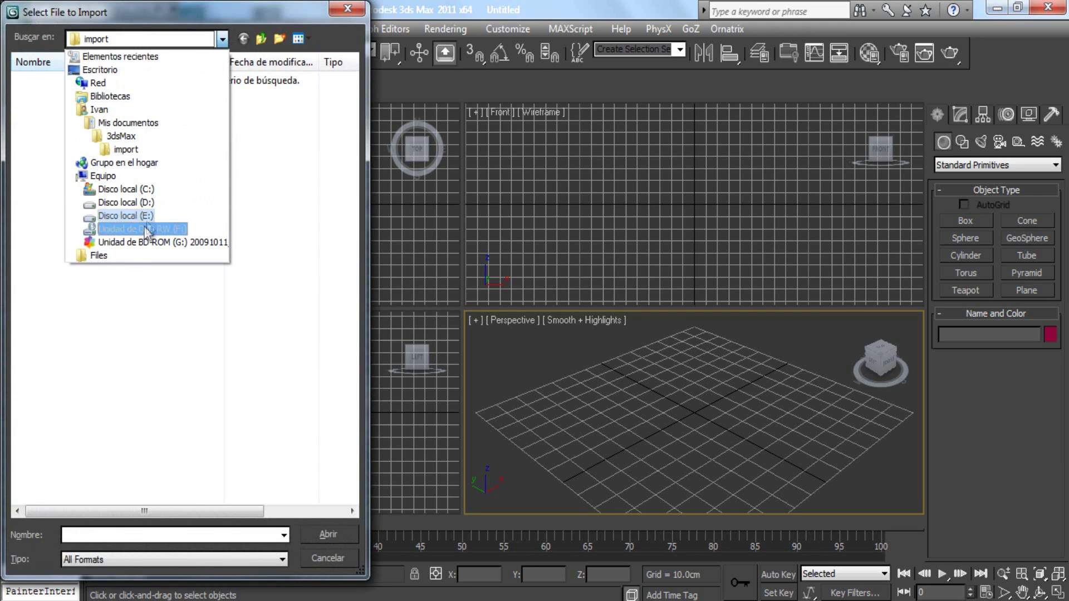
click(100, 259)
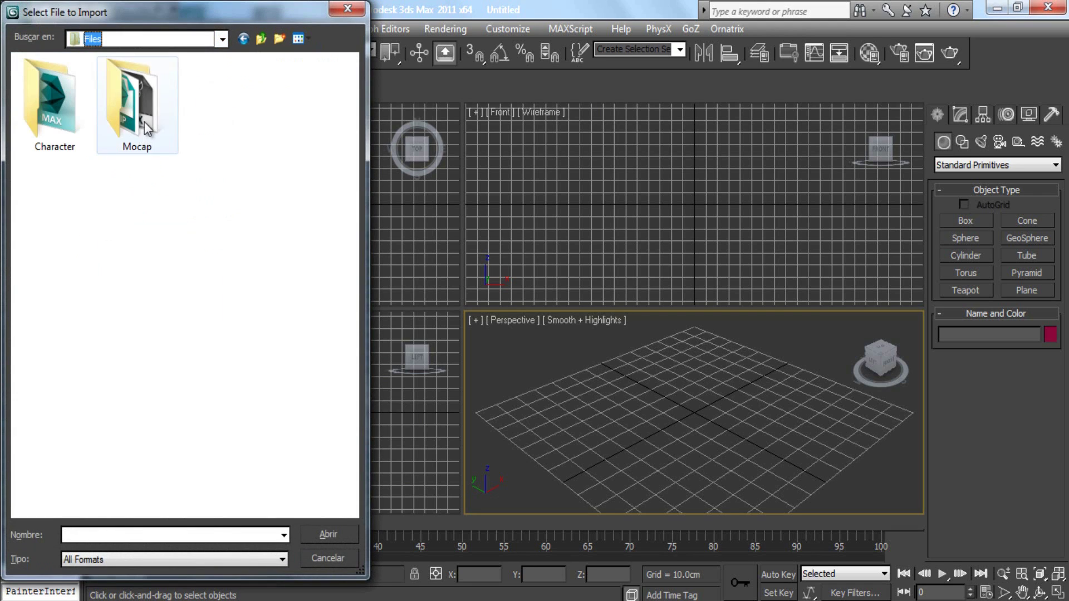
double_click(133, 106)
double_click(54, 83)
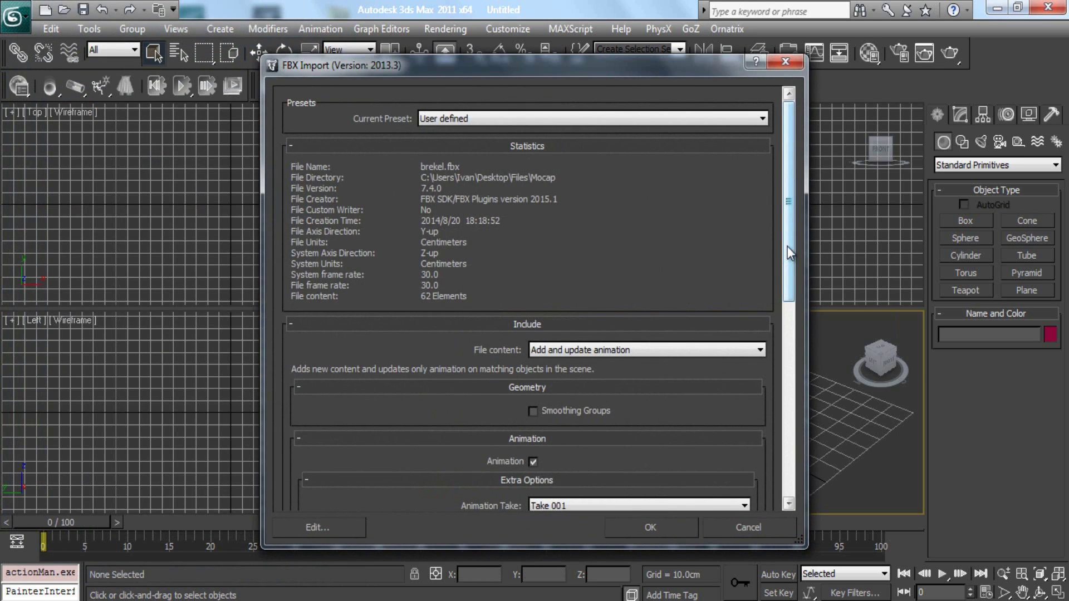
drag(790, 253, 784, 315)
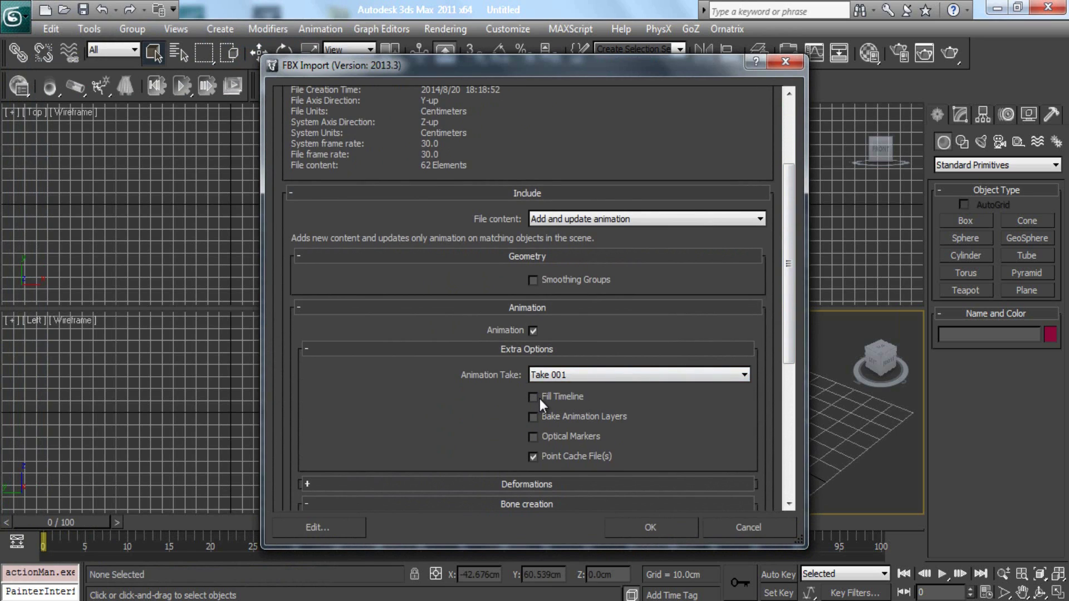
click(538, 396)
click(646, 526)
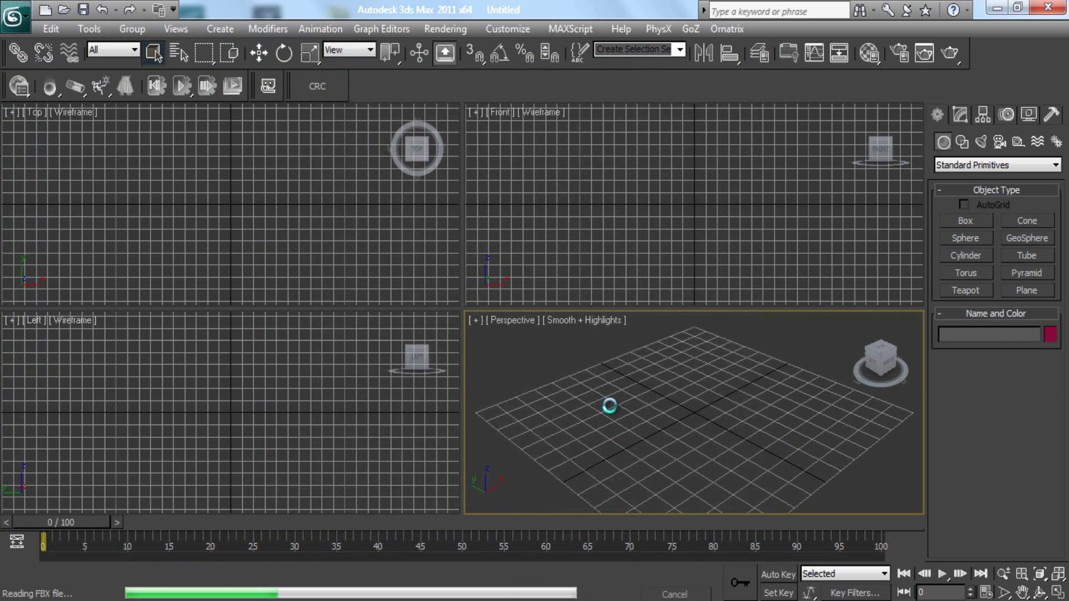
Examine the imported bones and hand up close in a maximized Perspective view
middle_drag(640, 402, 601, 412)
scroll(656, 392, up, 3)
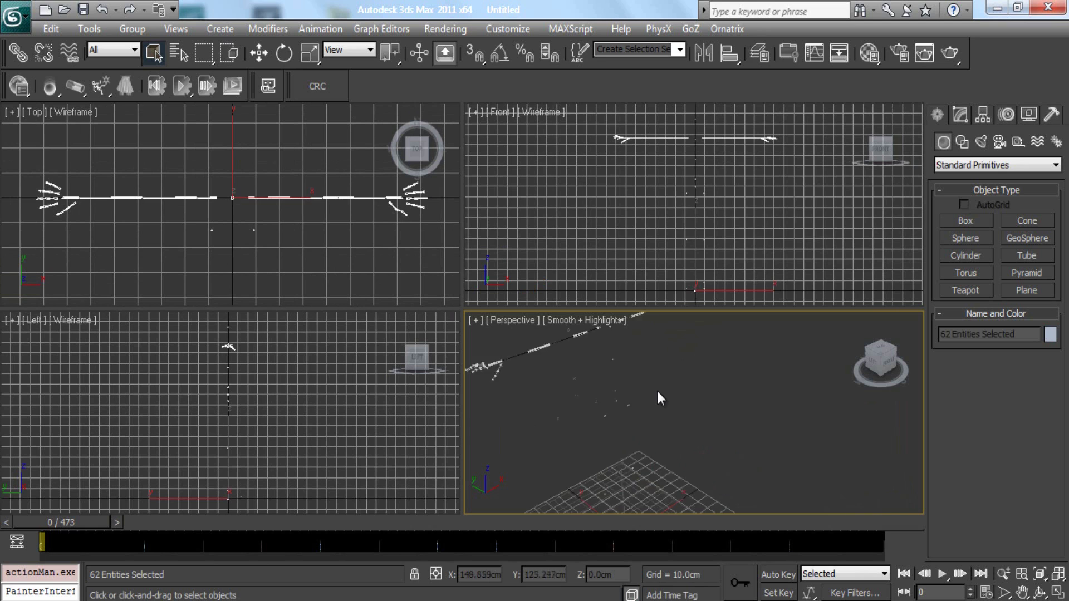
scroll(657, 389, down, 3)
click(1057, 592)
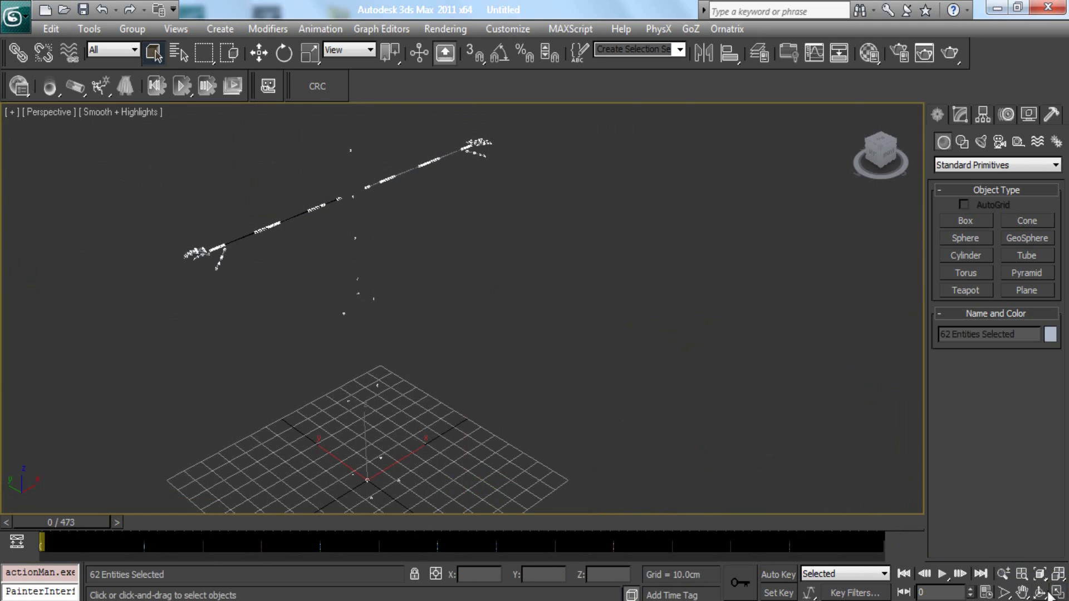
click(1039, 591)
mouse_move(493, 330)
mouse_down()
mouse_move(458, 310)
mouse_move(546, 312)
mouse_move(480, 317)
mouse_move(487, 325)
mouse_up()
right_click(469, 292)
middle_drag(408, 262, 423, 308)
scroll(423, 309, up, 3)
middle_drag(343, 294, 383, 298)
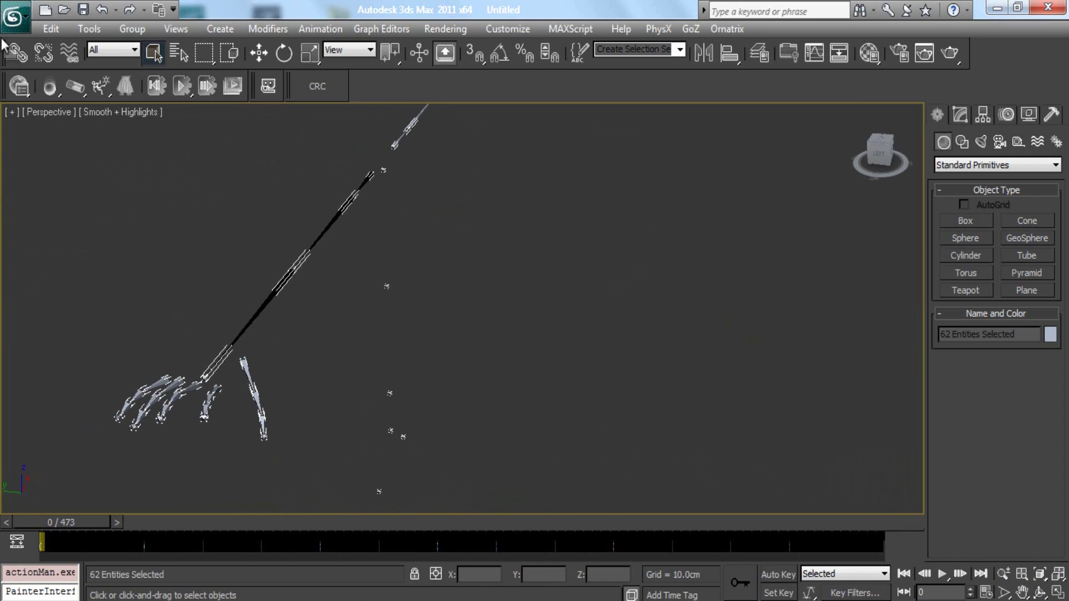
Reset the scene, discarding the imported bones
click(14, 18)
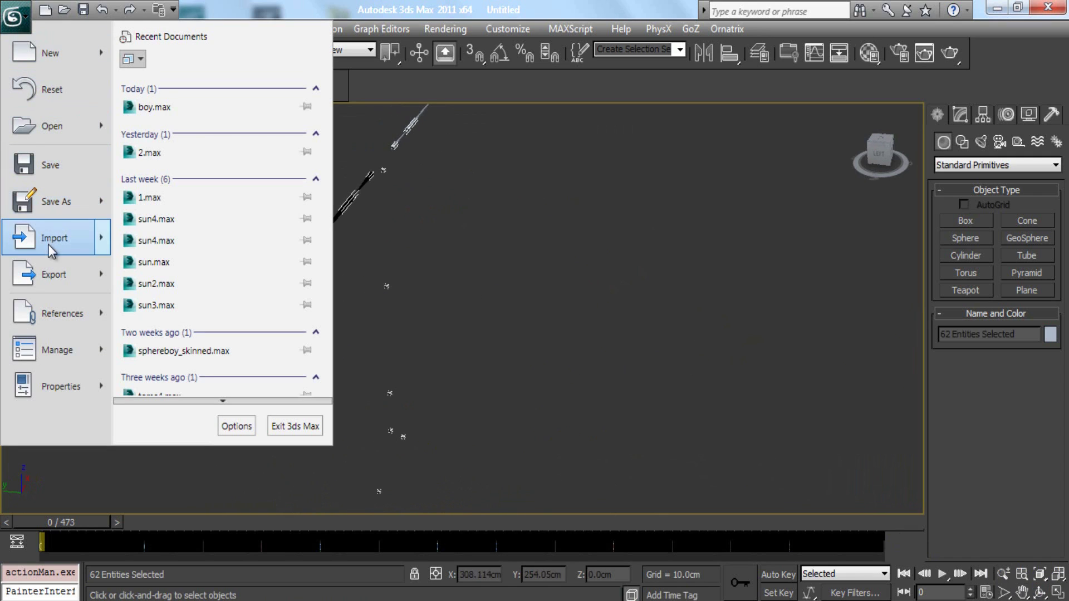
click(53, 91)
click(551, 367)
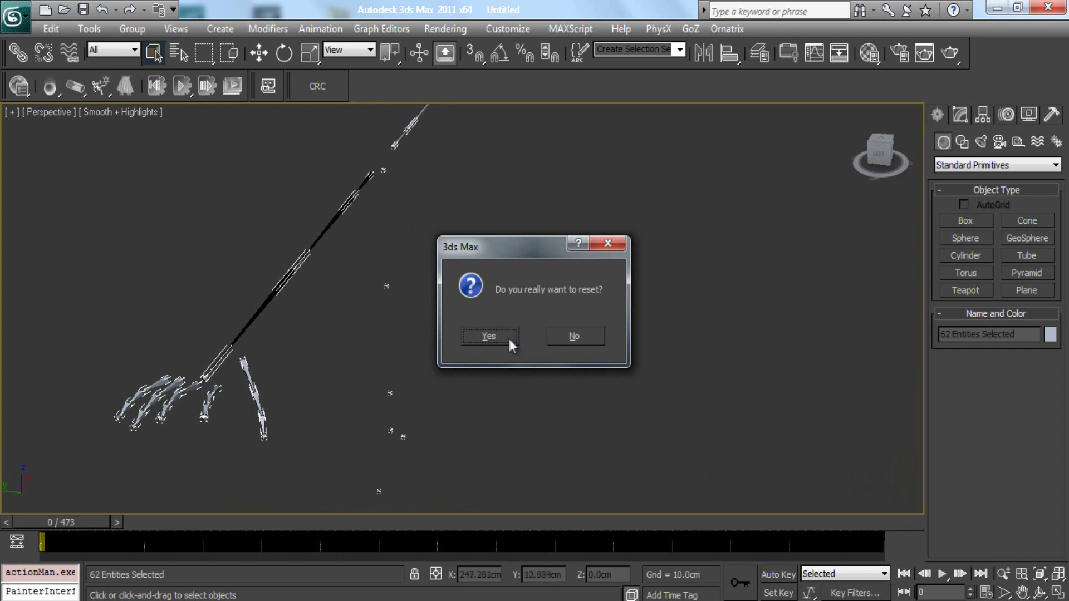
click(508, 337)
Import brekel.fbx again with the bone conversion set to Convert as dummy
click(13, 17)
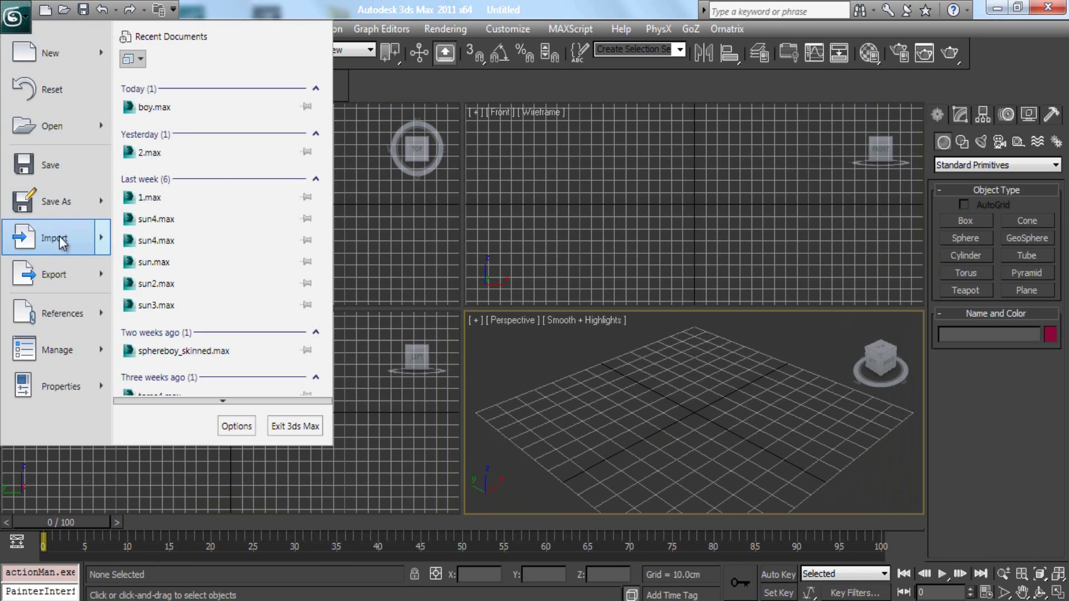
click(33, 238)
double_click(45, 85)
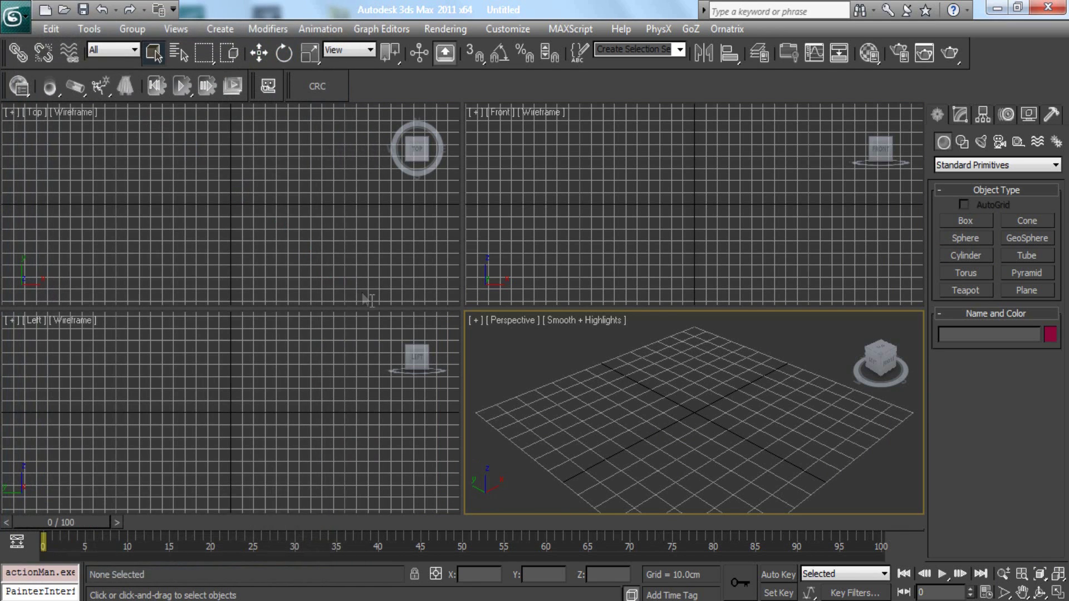
drag(789, 238, 768, 389)
click(559, 369)
click(574, 392)
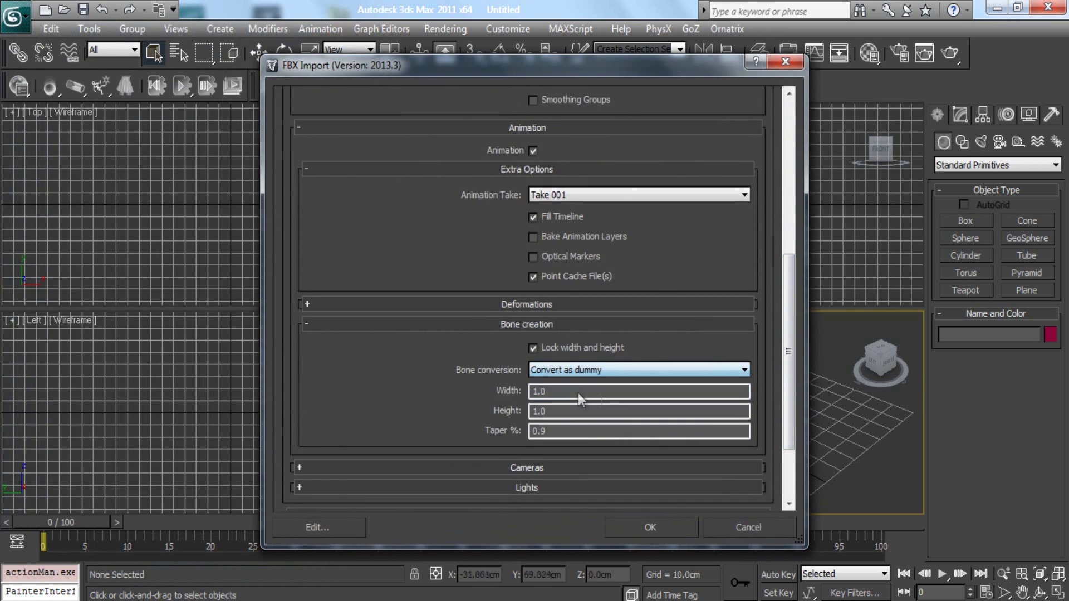
click(650, 526)
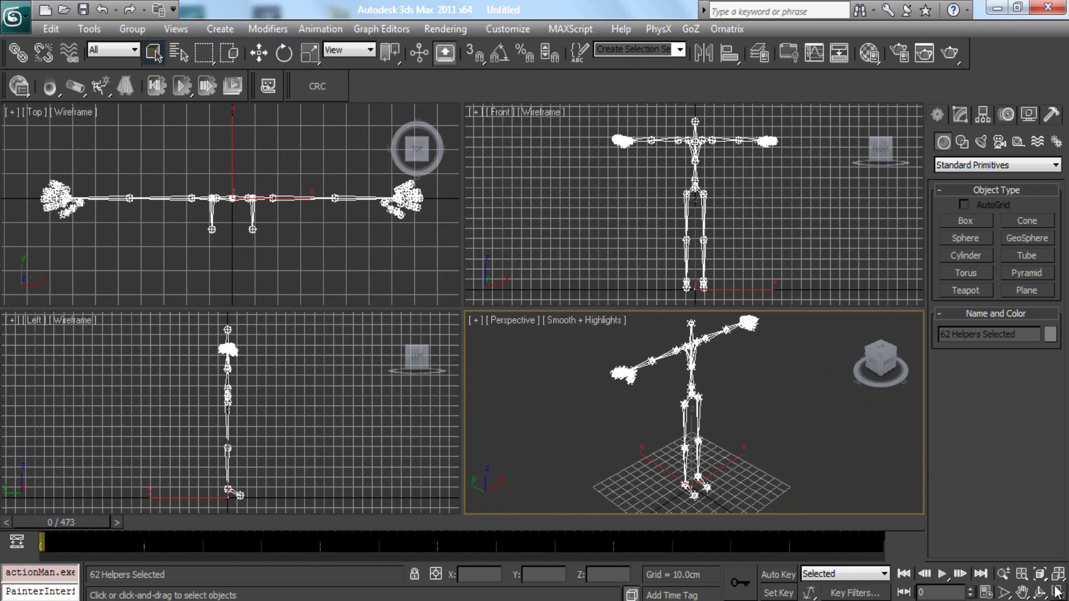
Play back the imported dummy skeleton's animation in a maximized Perspective view, up close on the hand, through frame 473
click(1057, 591)
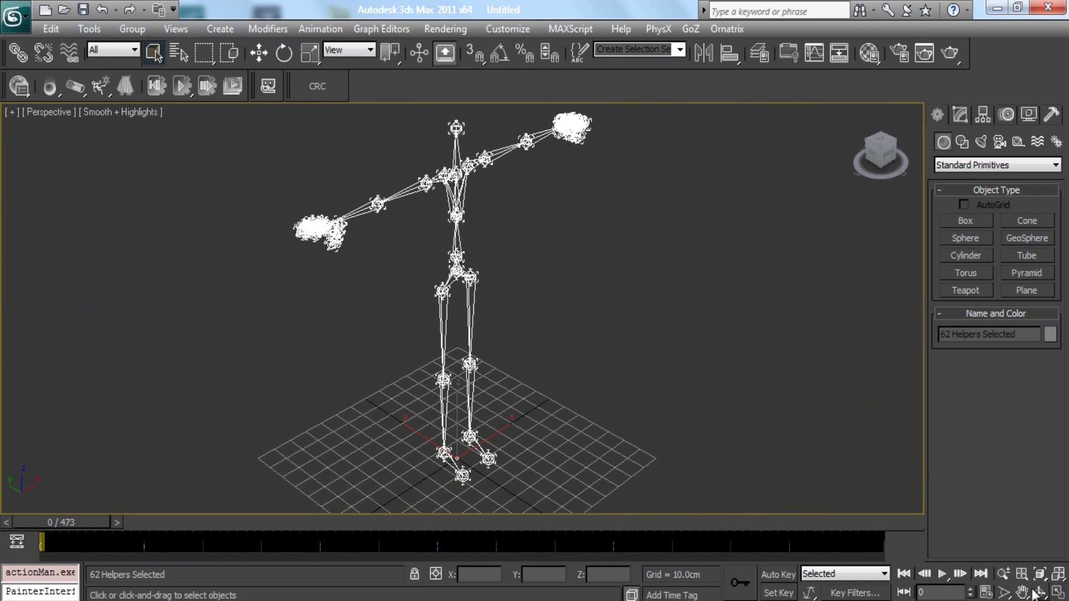
click(1039, 592)
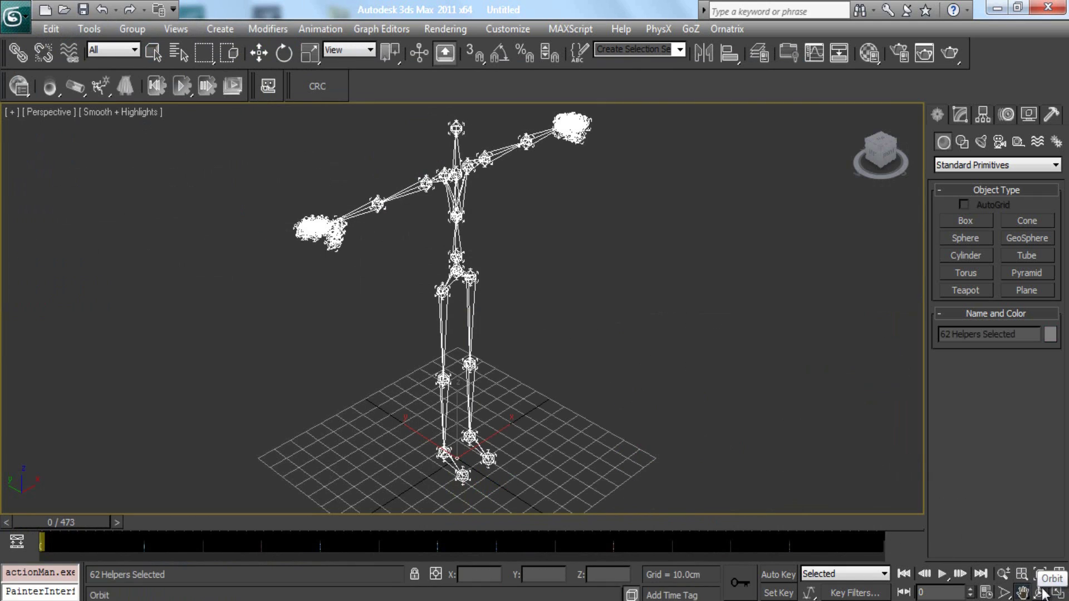
drag(522, 336, 520, 295)
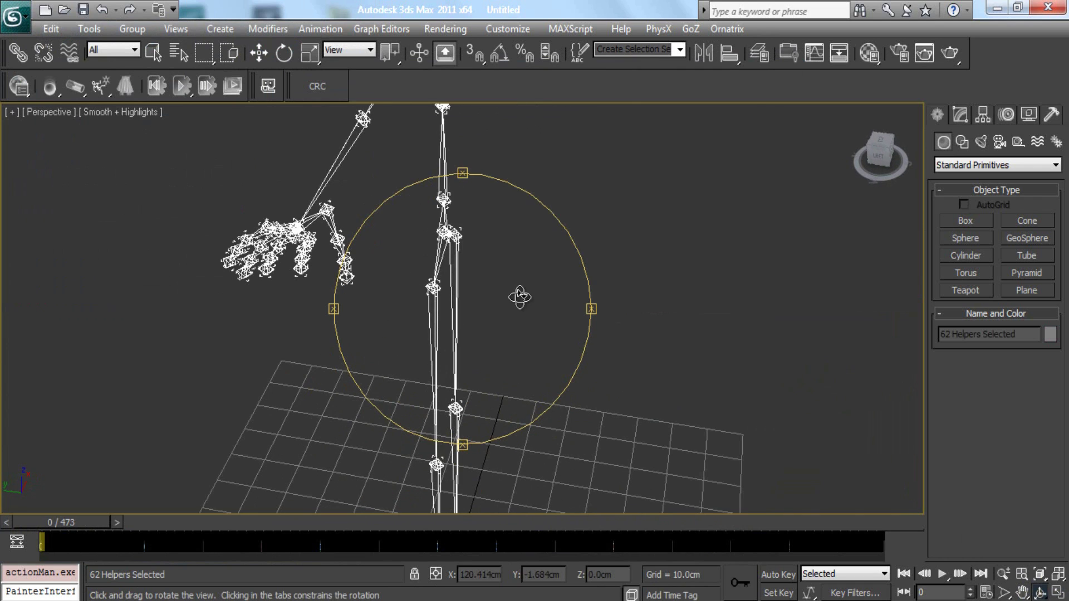
right_click(596, 209)
scroll(596, 210, up, 2)
middle_drag(597, 210, 618, 258)
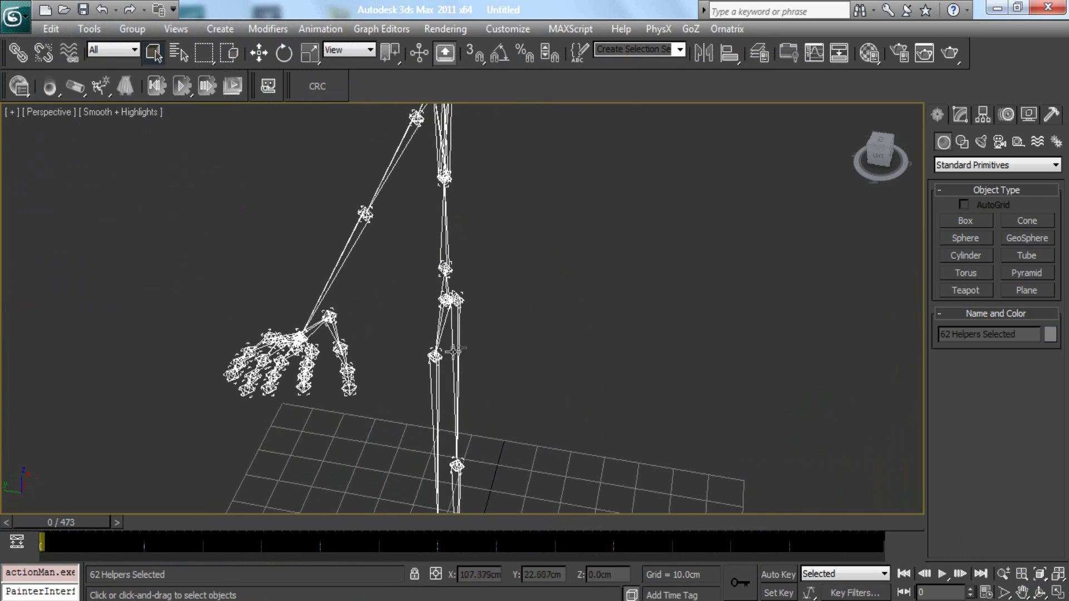
drag(76, 521, 8, 450)
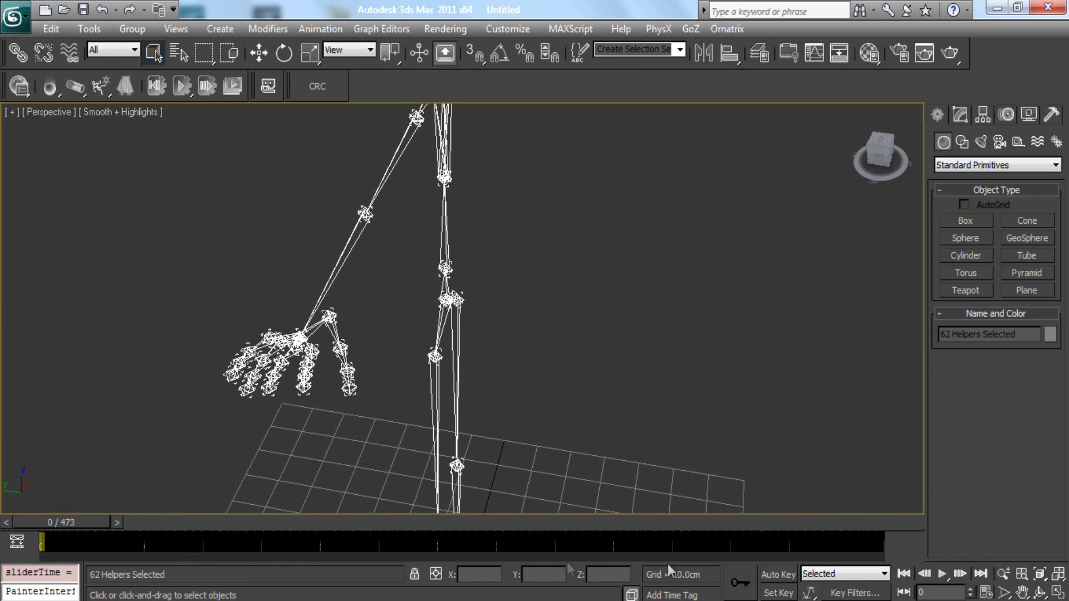
click(940, 577)
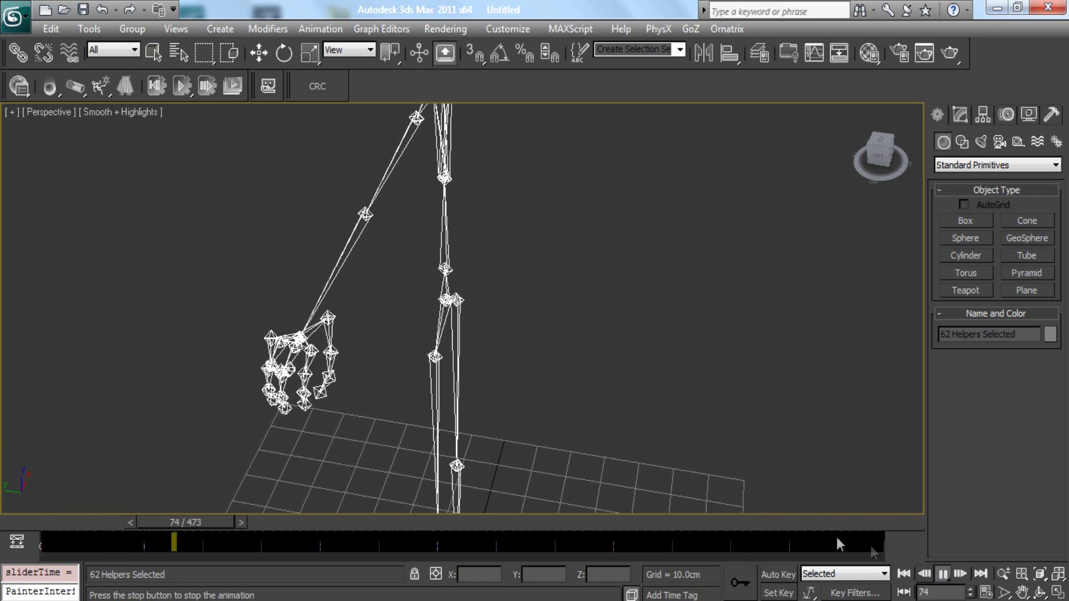
scroll(420, 389, up, 3)
middle_drag(419, 390, 482, 366)
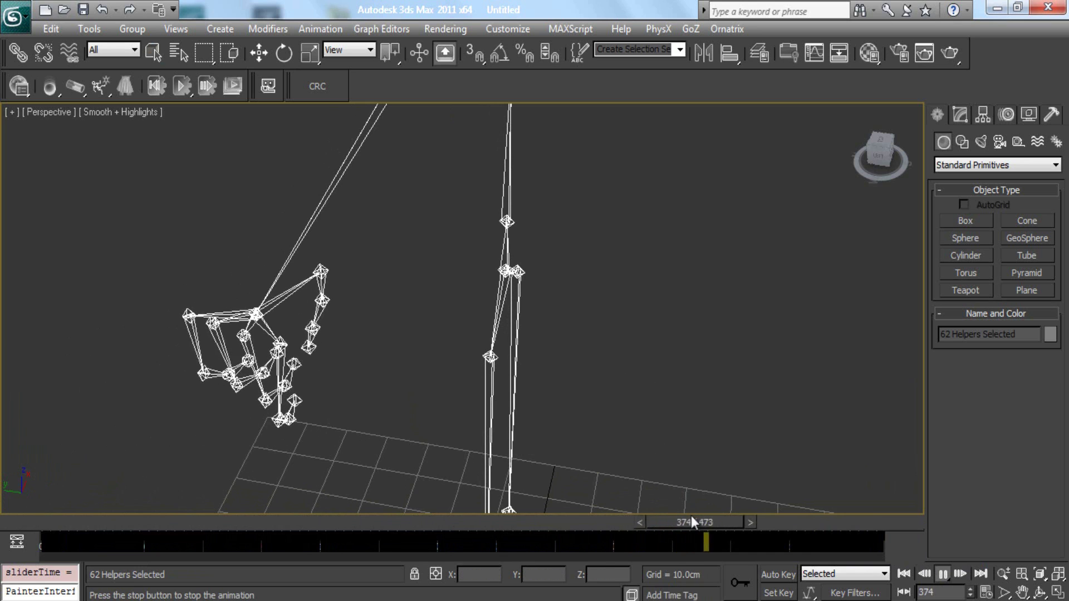
drag(745, 522, 894, 522)
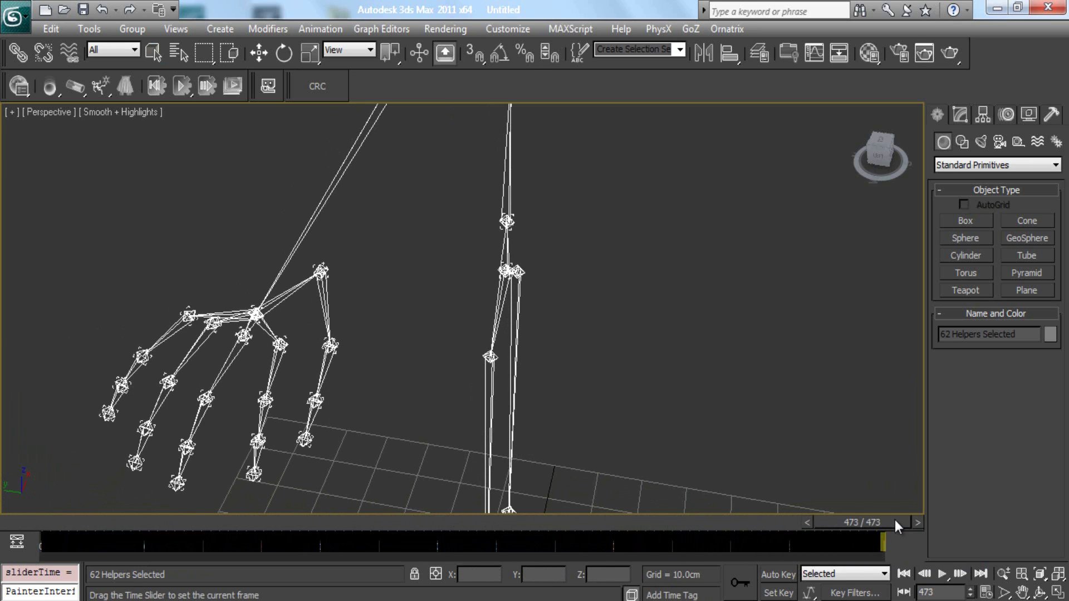
Switch to Brekel Pro Hands and change from the take preview to the live view
mouse_move(630, 592)
click(624, 501)
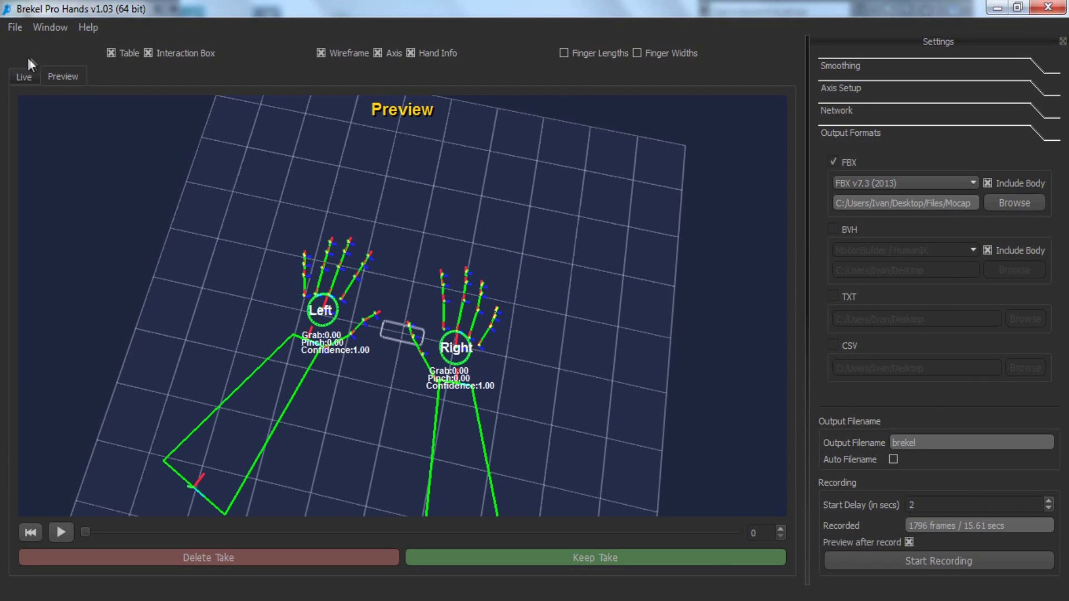
click(24, 76)
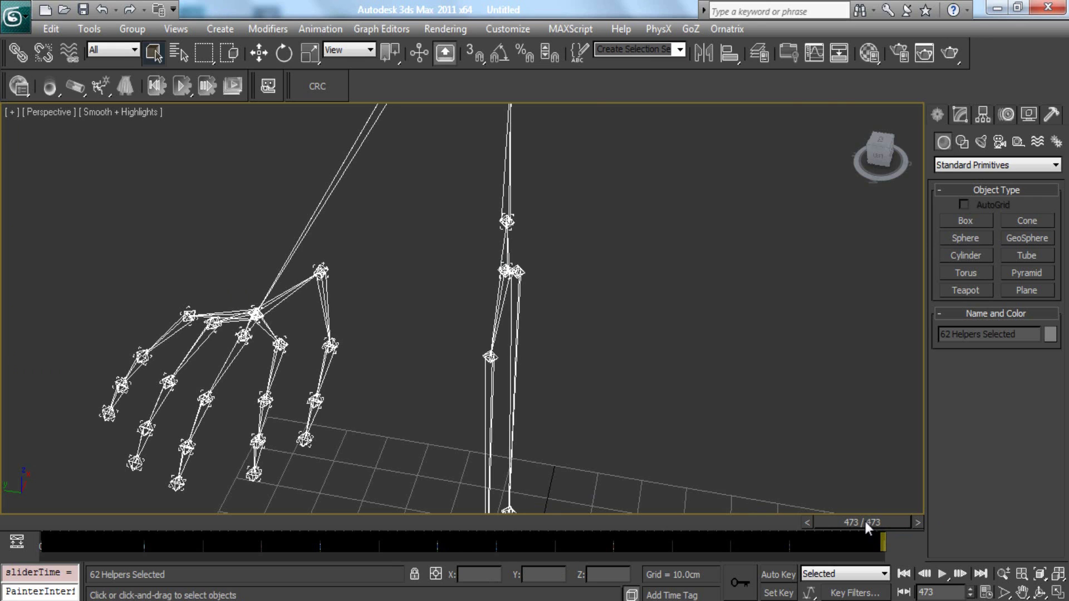
Switch back to 3ds Max and set the time configuration to a custom frame rate of 100 FPS
right_click(941, 574)
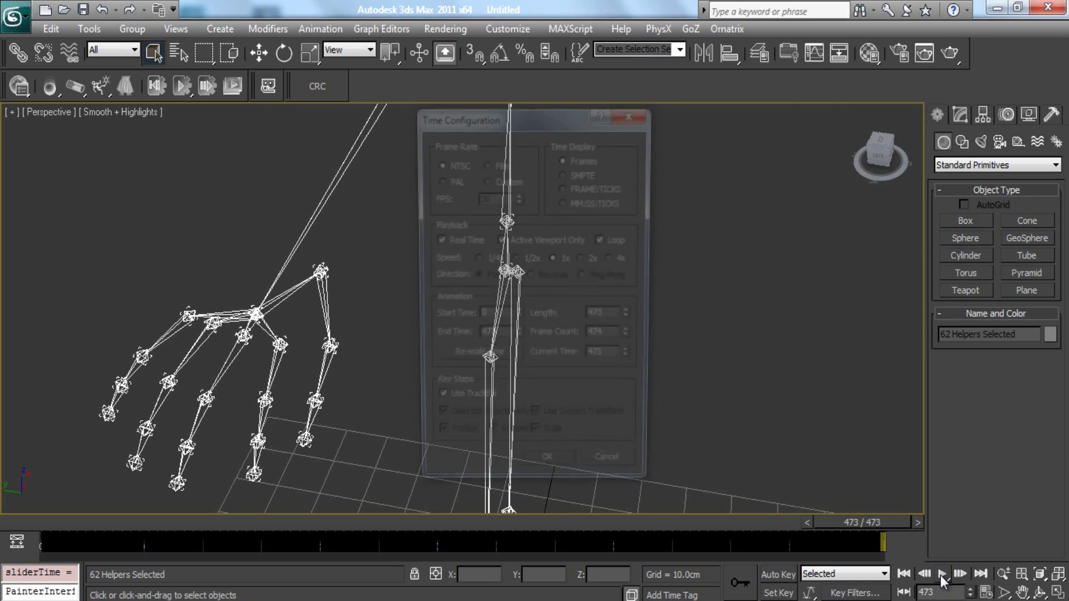
click(486, 180)
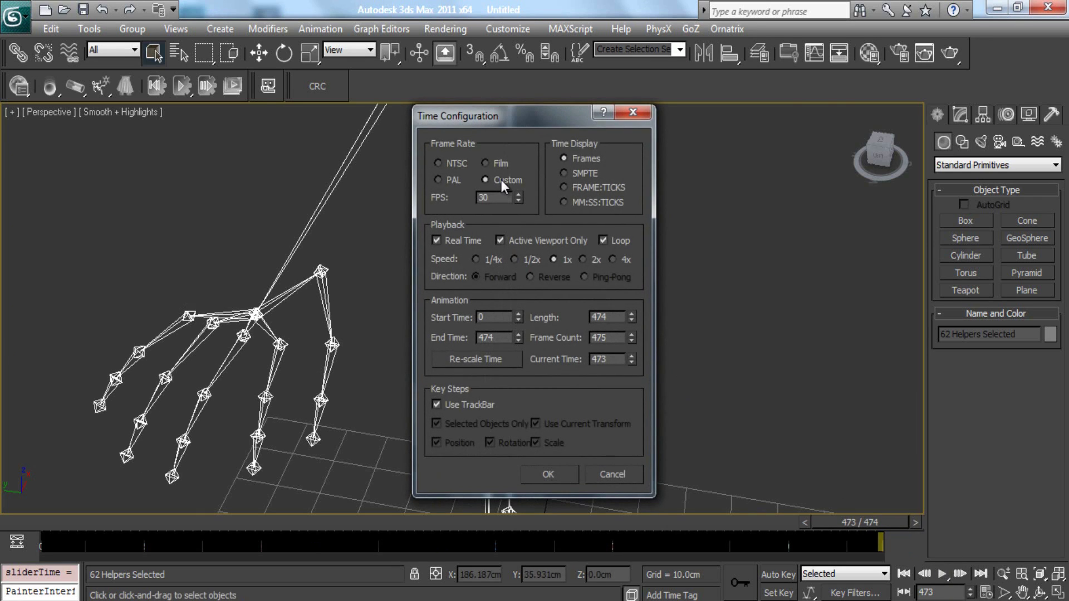
click(517, 195)
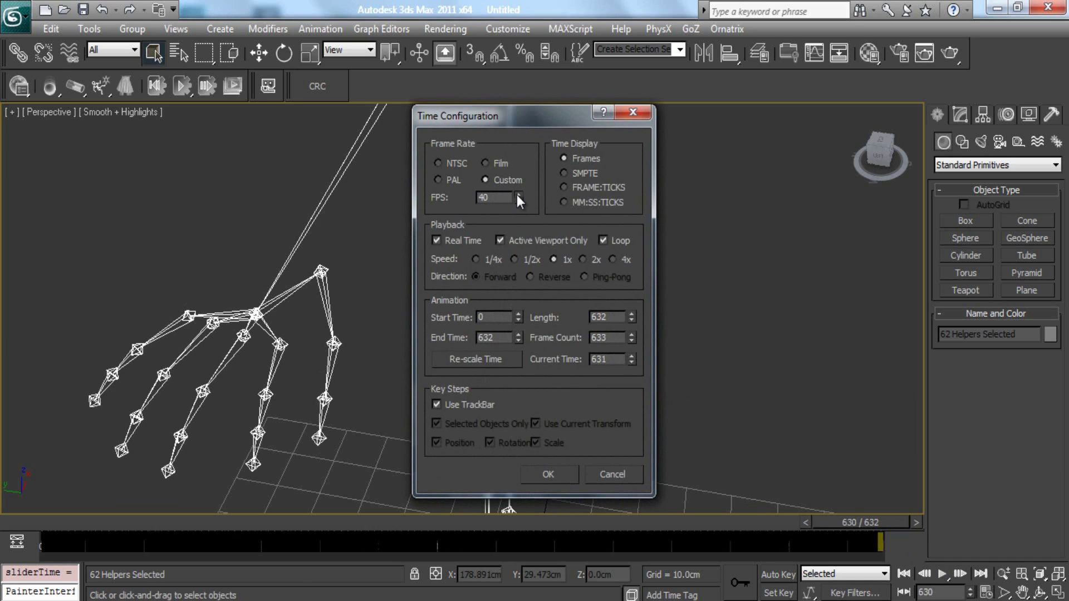
drag(516, 194, 519, 200)
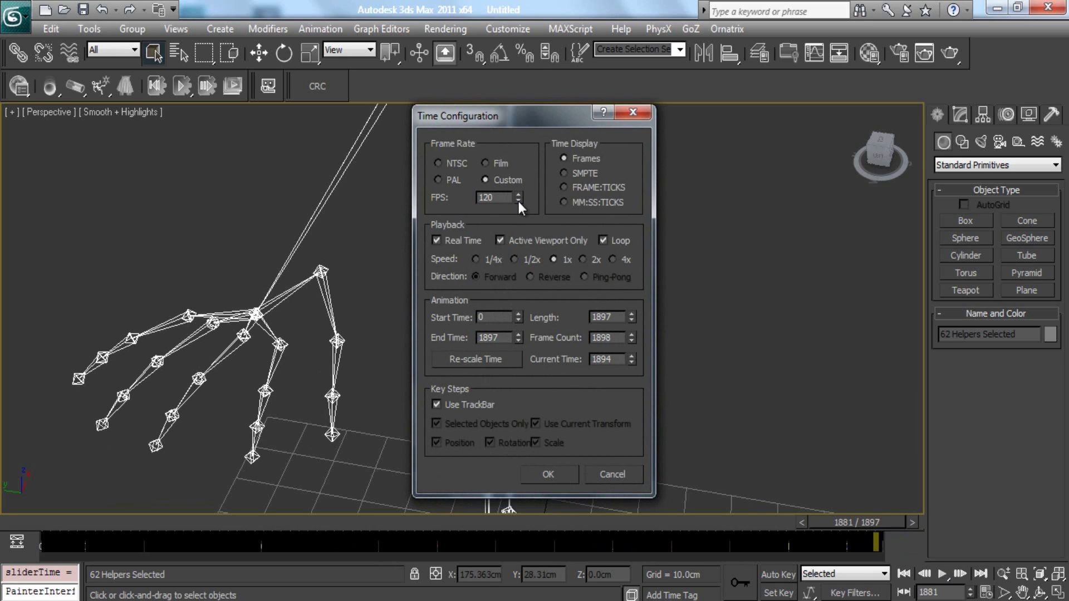
drag(518, 202, 519, 202)
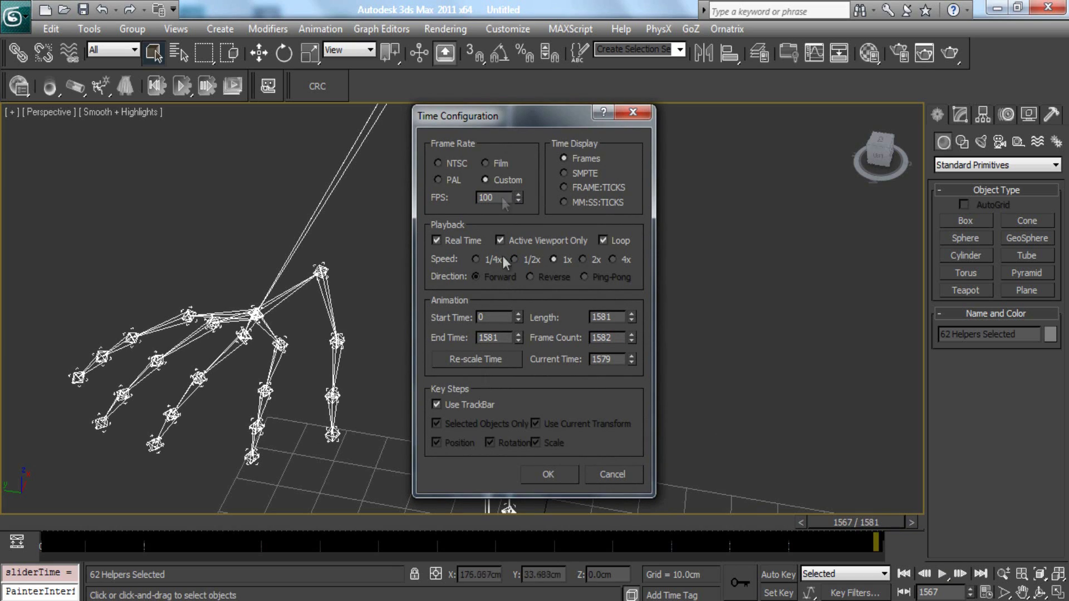
click(546, 477)
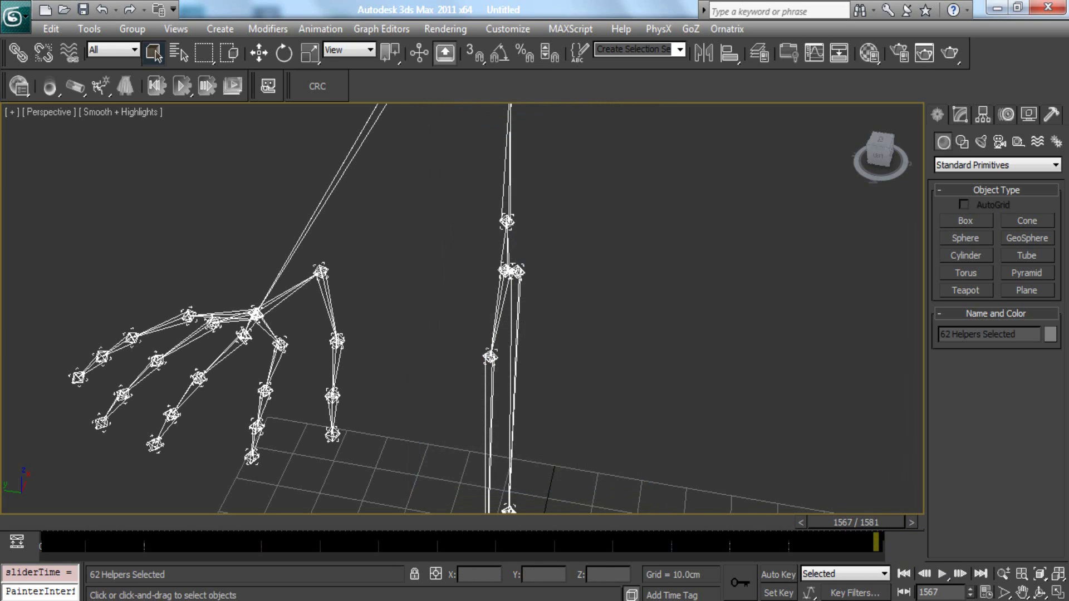
Play the animation from the first frame, check the hand and the whole skeleton, and stop playback
click(905, 576)
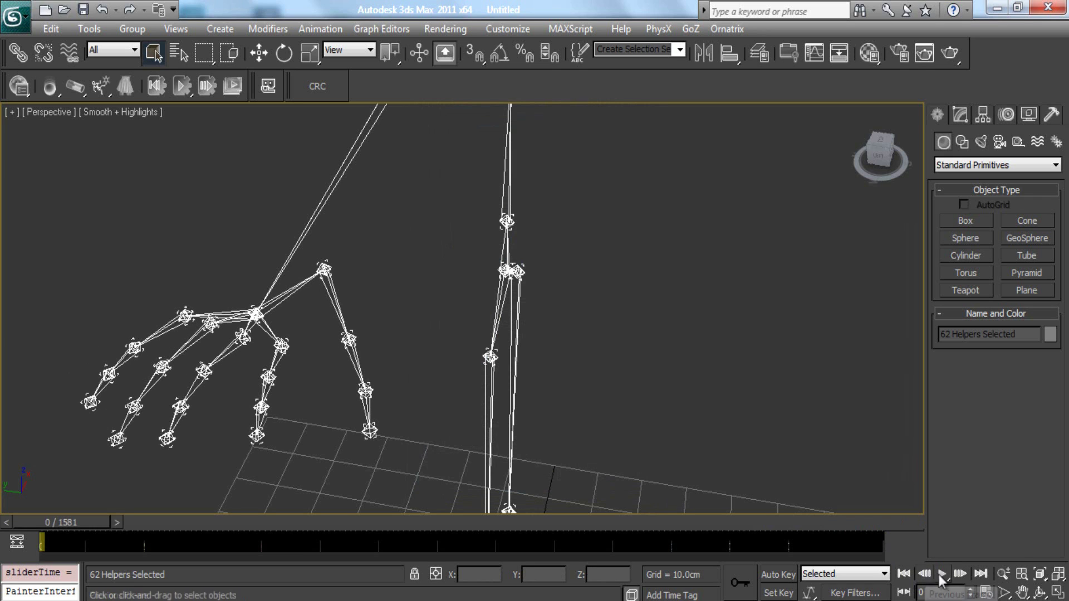
click(942, 574)
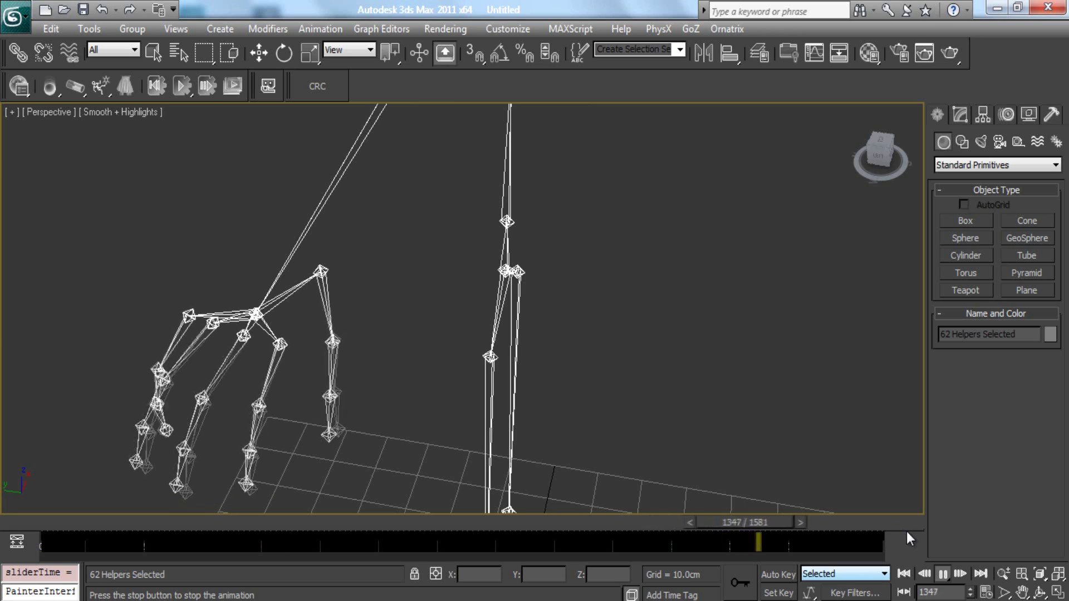
key(z)
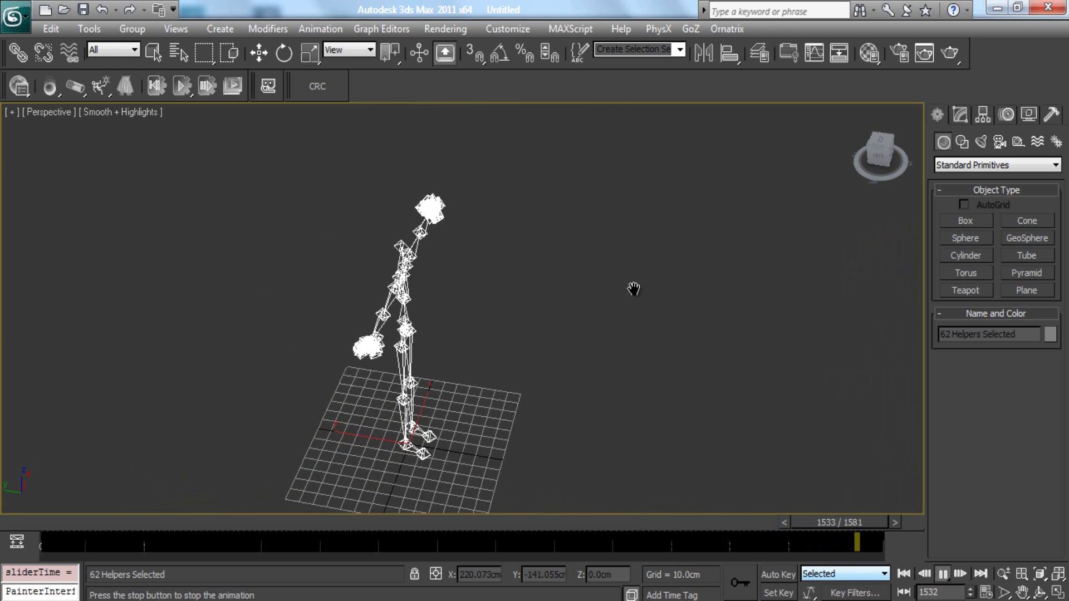
click(935, 574)
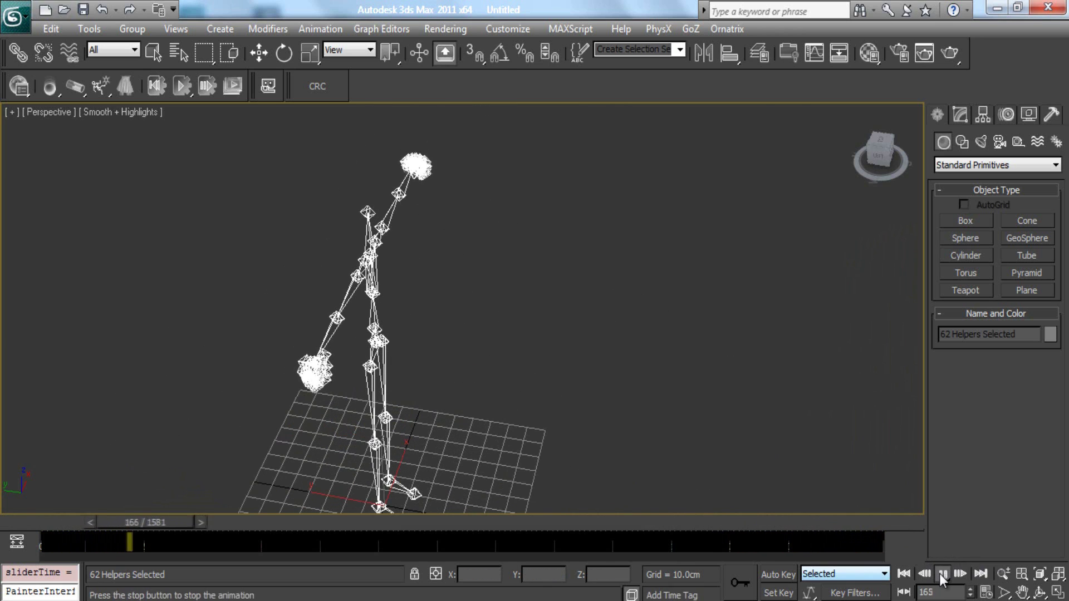
Minimize 3ds Max to the desktop, and return to 3ds Max with an empty scene
click(997, 8)
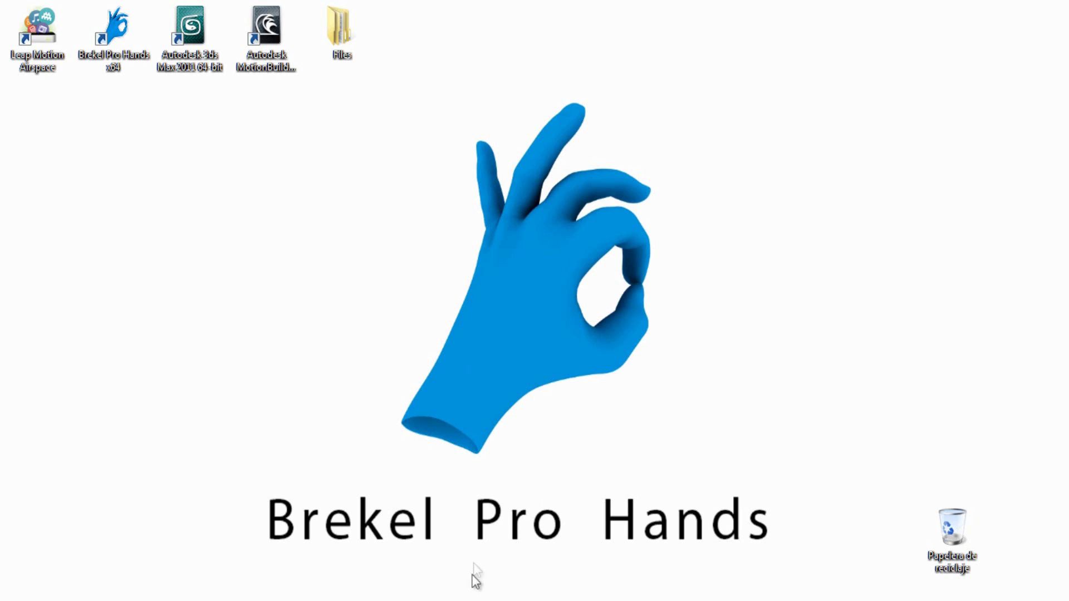
mouse_move(472, 600)
click(494, 546)
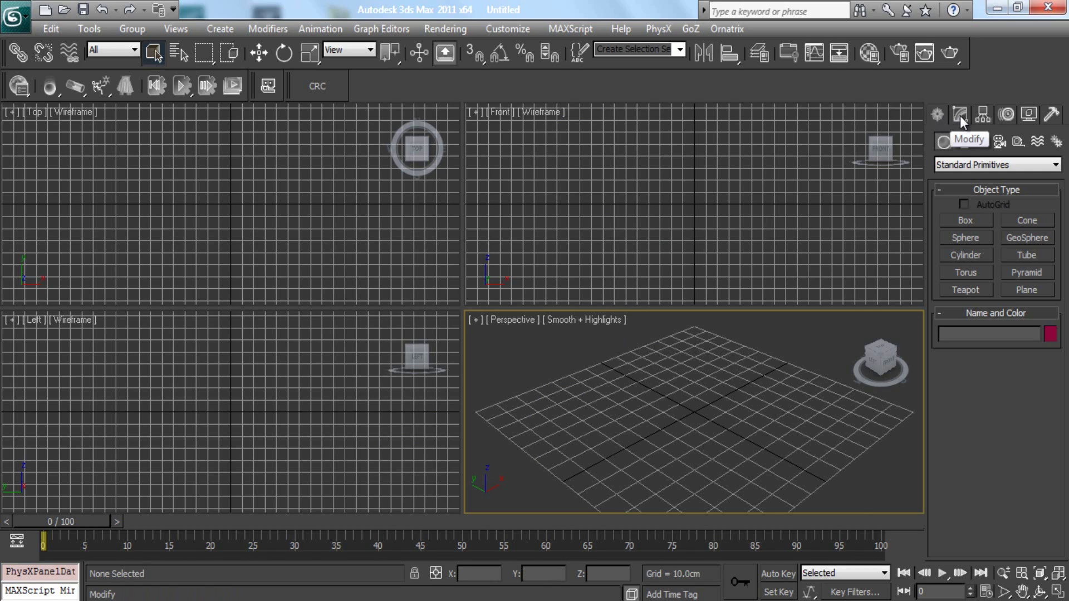
Create a Biped with the Skeleton body type standing near the centre of the Perspective grid
click(960, 117)
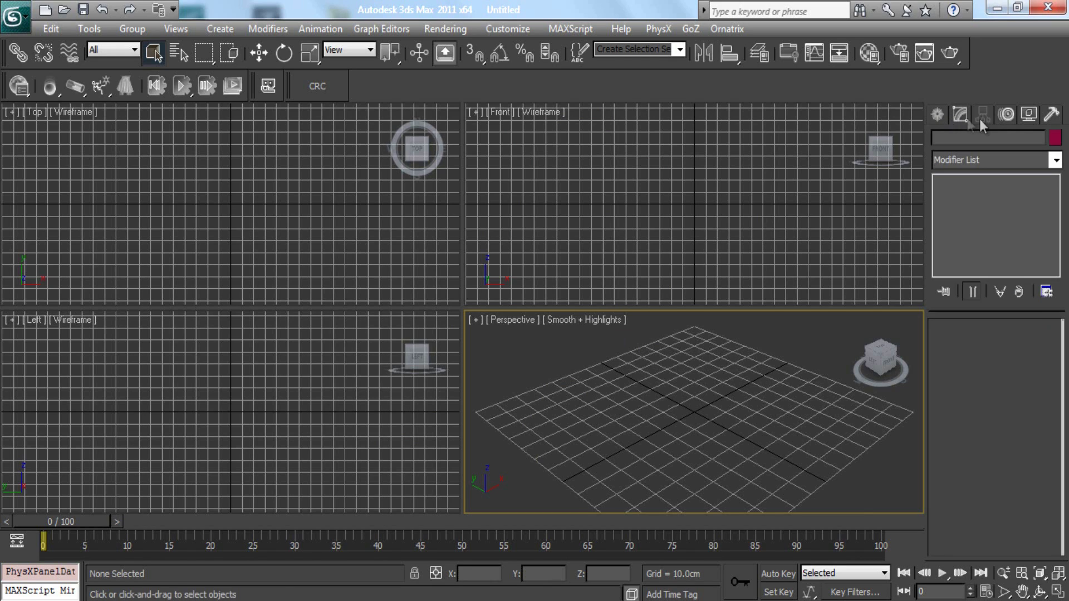
click(1052, 115)
click(937, 115)
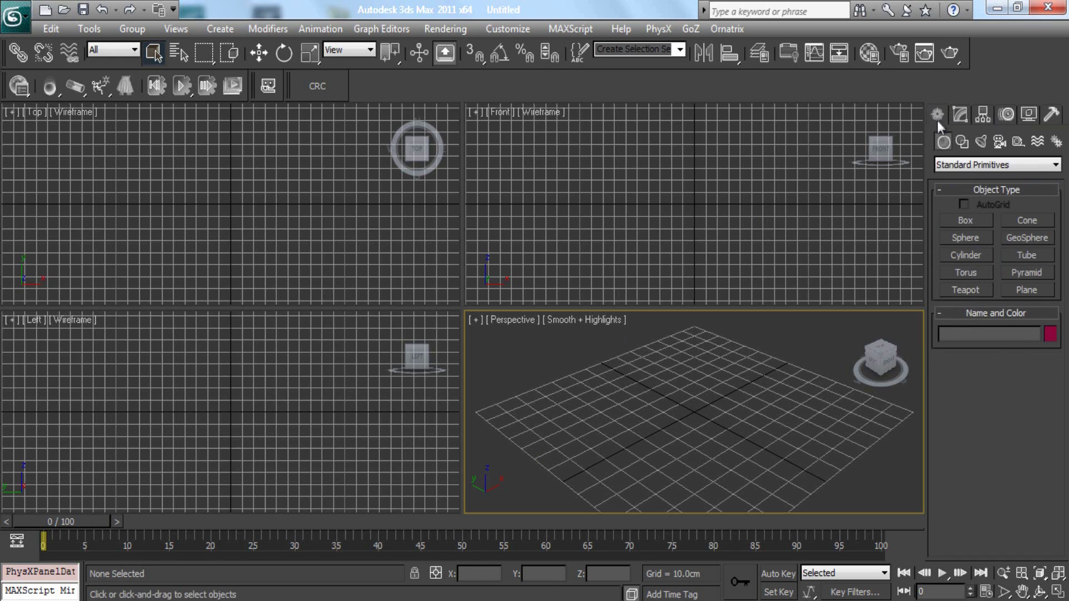
click(1056, 142)
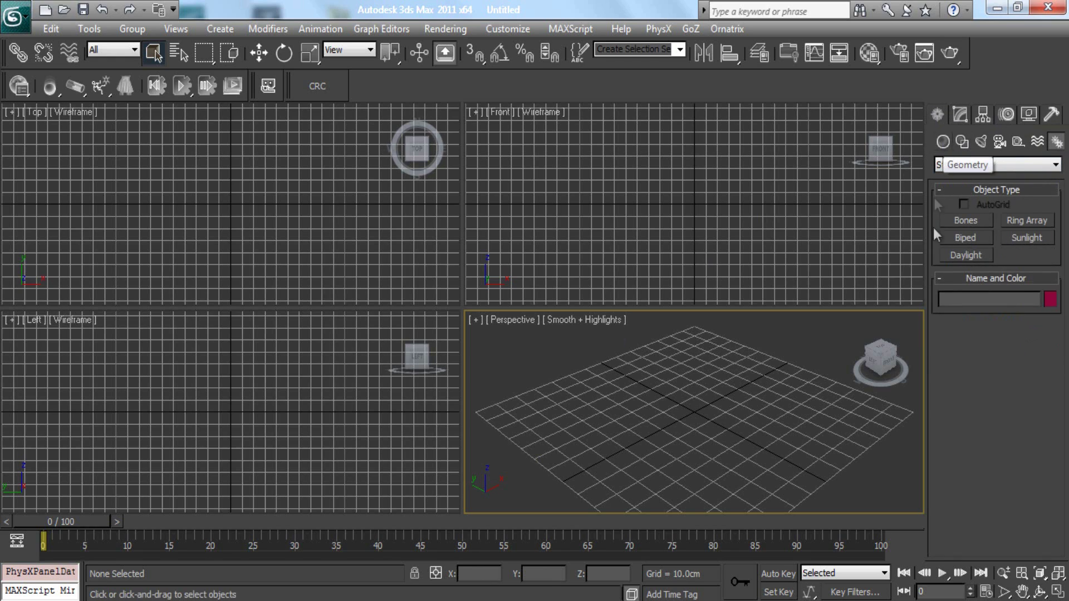
click(965, 238)
drag(688, 412, 690, 250)
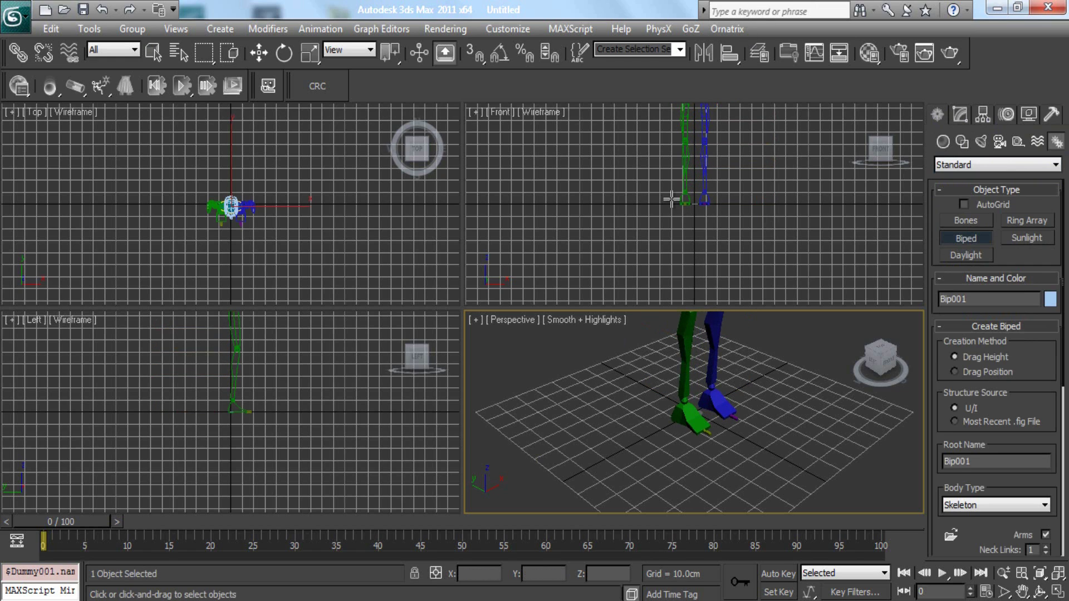
right_click(629, 354)
Put the biped in Figure Mode and move its root to X 0 and Y 0
scroll(609, 445, down, 4)
scroll(607, 390, down, 3)
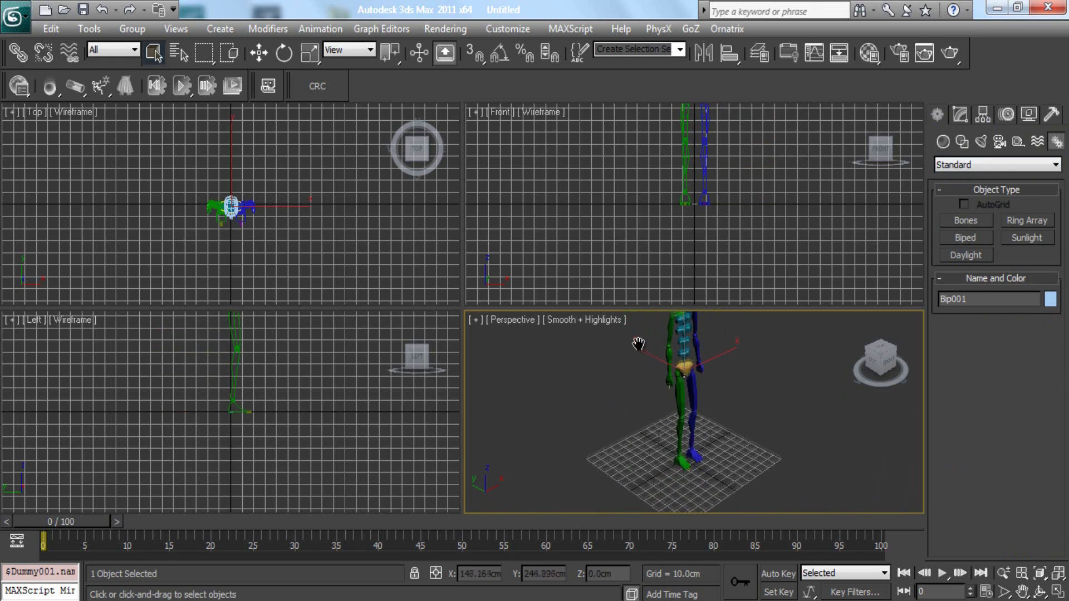
scroll(634, 368, up, 2)
click(1057, 594)
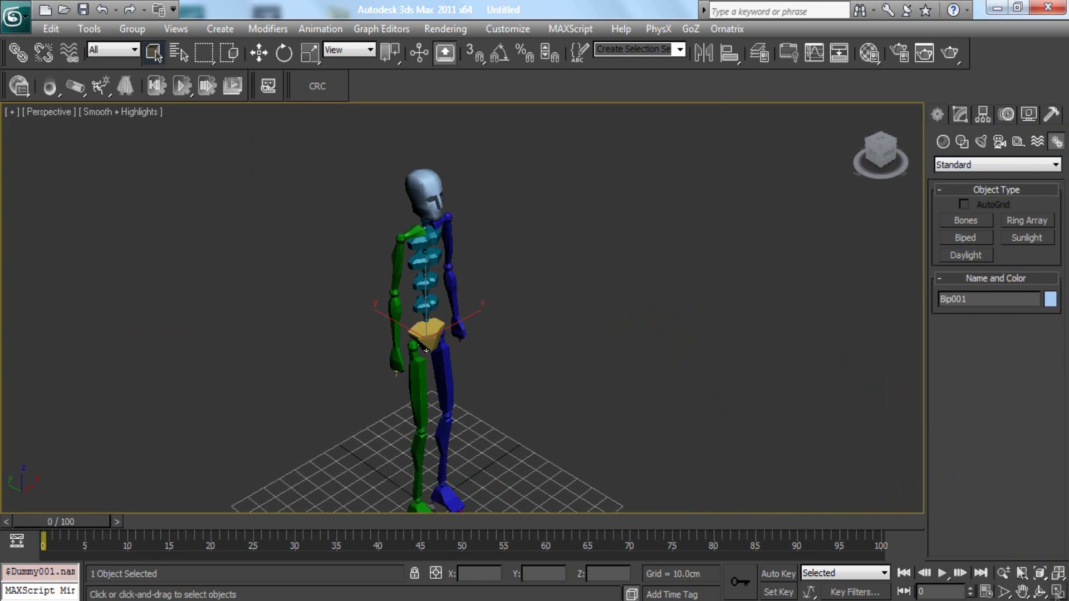
scroll(622, 378, up, 3)
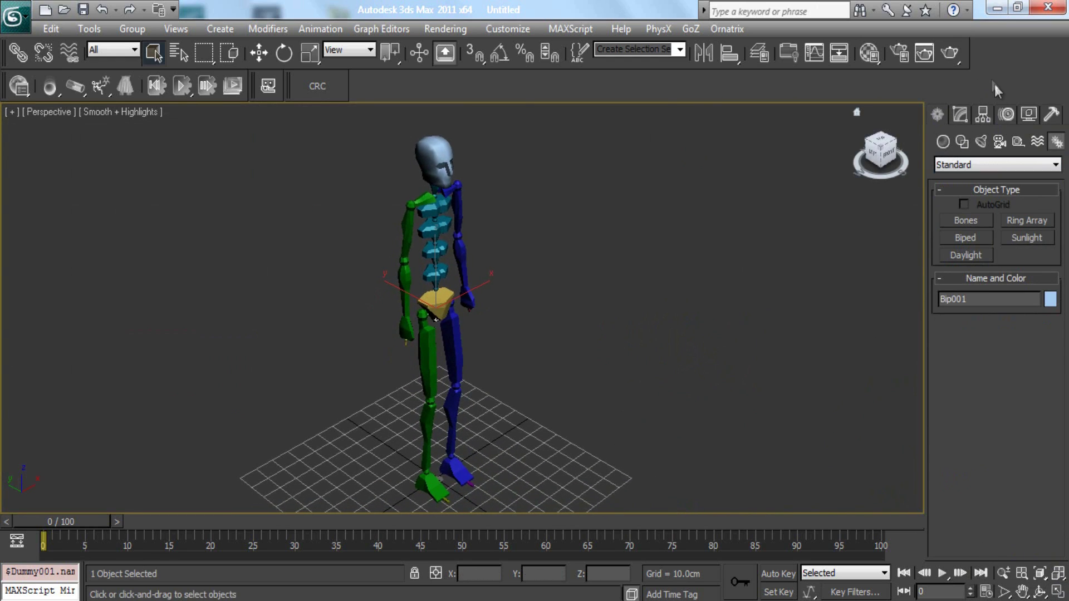
click(1005, 115)
click(950, 307)
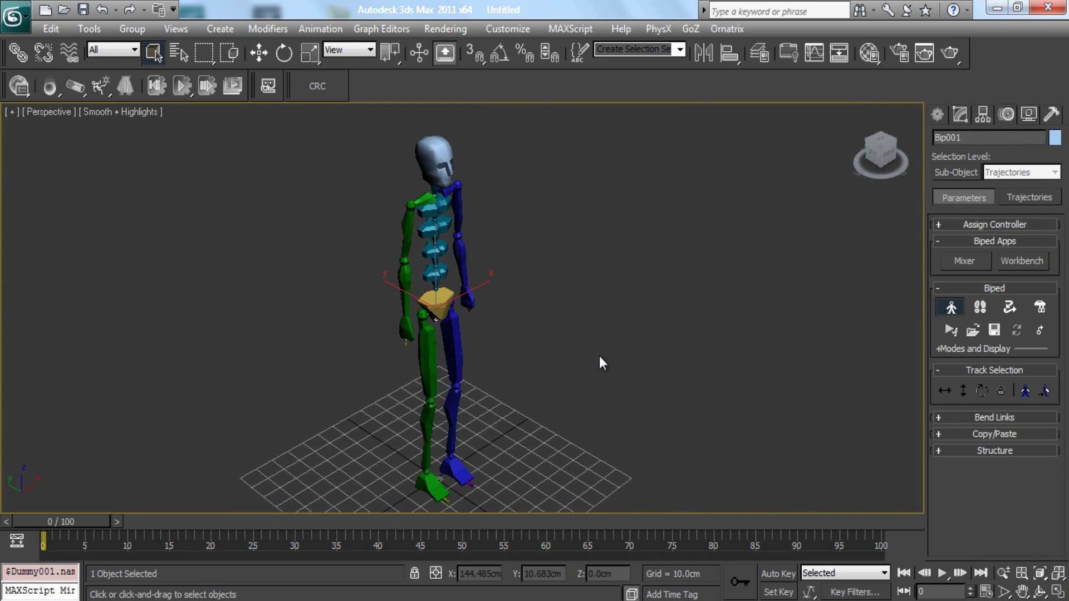
click(258, 53)
right_click(506, 573)
right_click(569, 576)
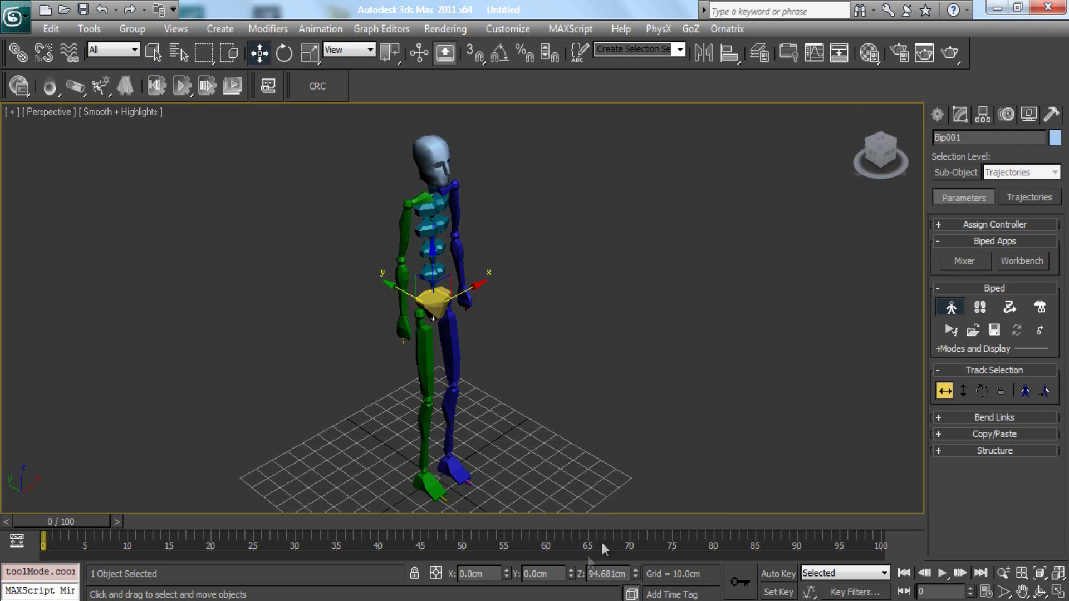
Increase the number of fingers and finger links in the biped's structure, and leave Figure Mode
middle_drag(757, 433, 752, 424)
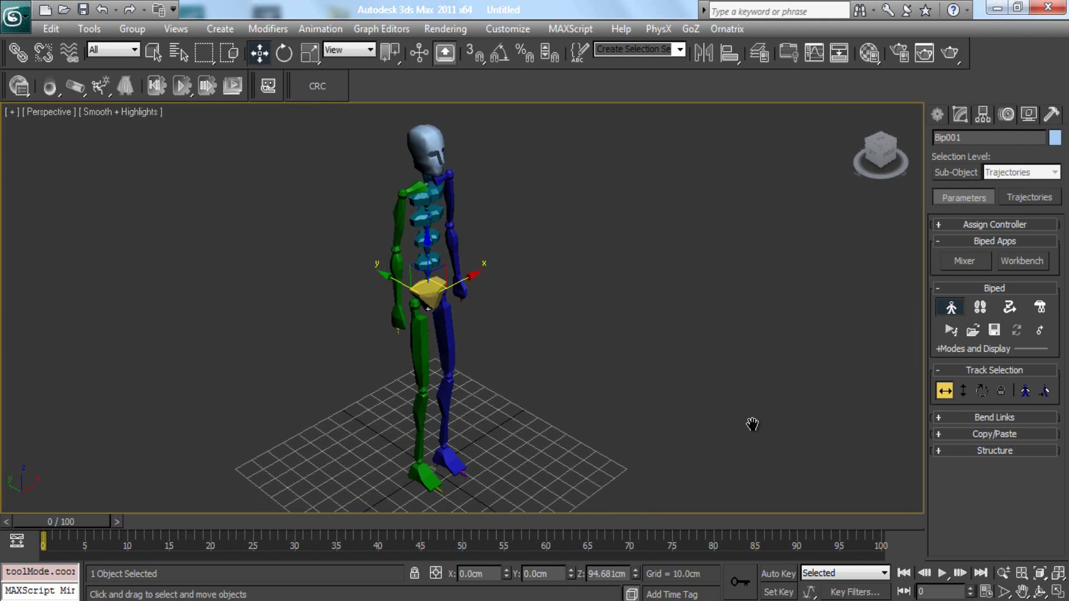
click(988, 451)
drag(1042, 393, 1045, 356)
click(1044, 404)
scroll(963, 333, up, 5)
scroll(951, 276, up, 3)
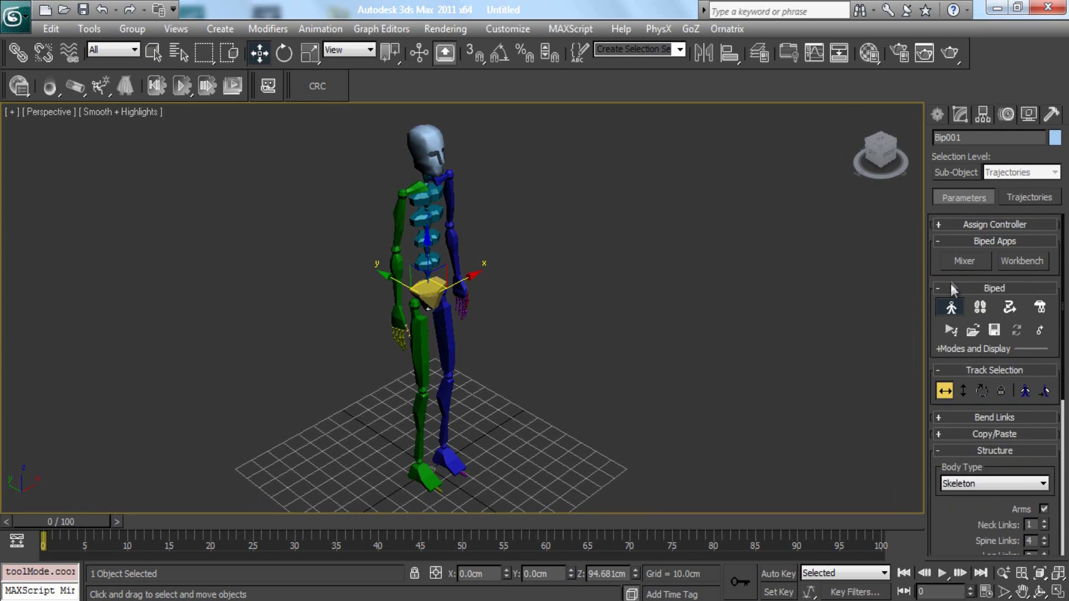
click(950, 308)
Export all of the biped's selected objects as biped.FBX to the Desktop\Files\Mocap folder, replacing the existing file
scroll(592, 253, down, 4)
drag(546, 176, 245, 442)
scroll(414, 356, up, 5)
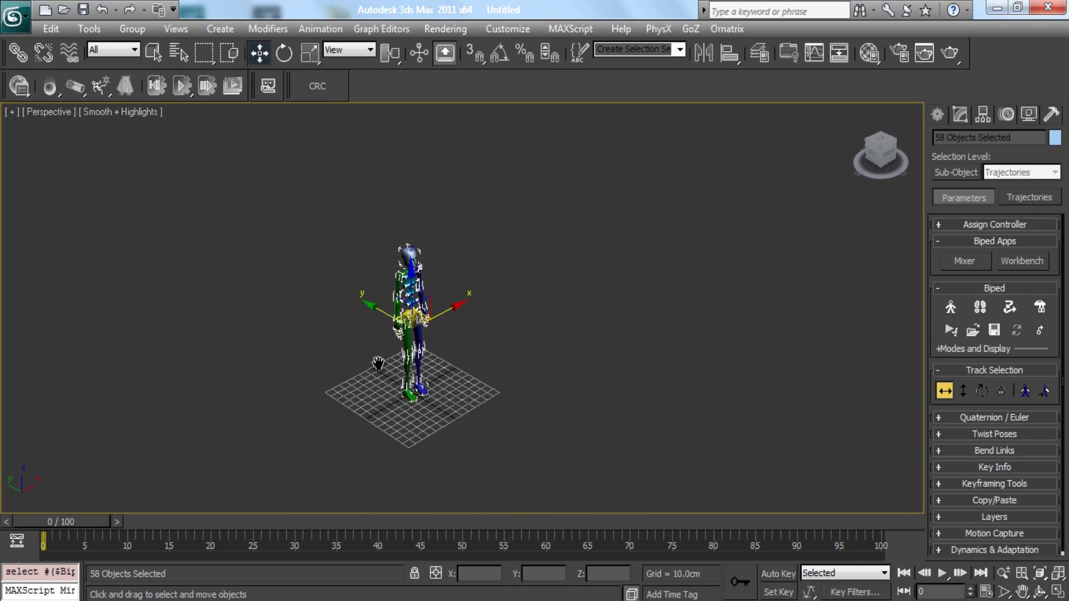
click(13, 22)
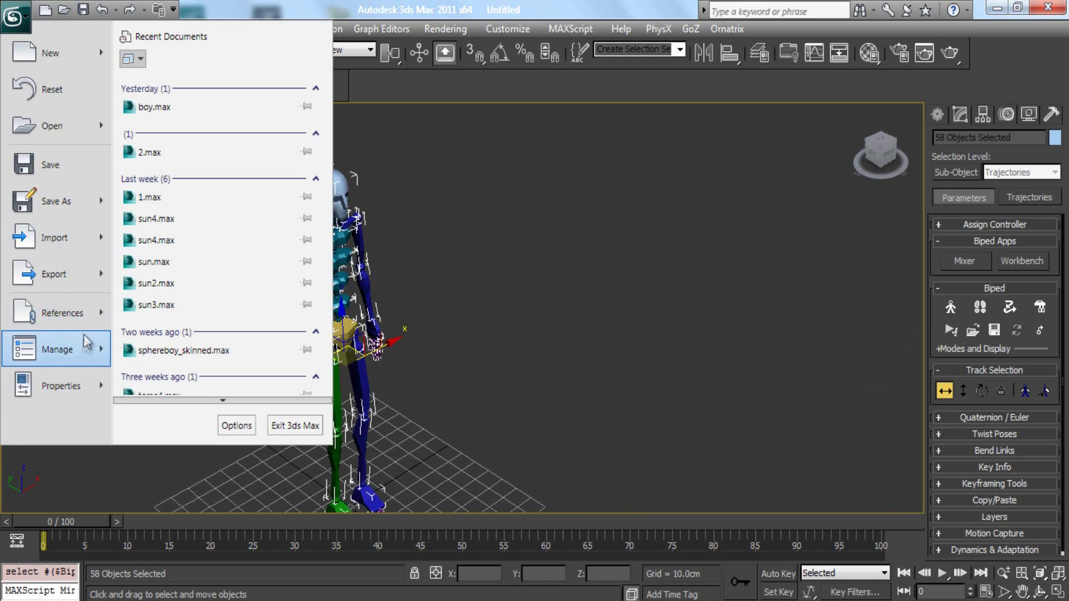
mouse_move(76, 280)
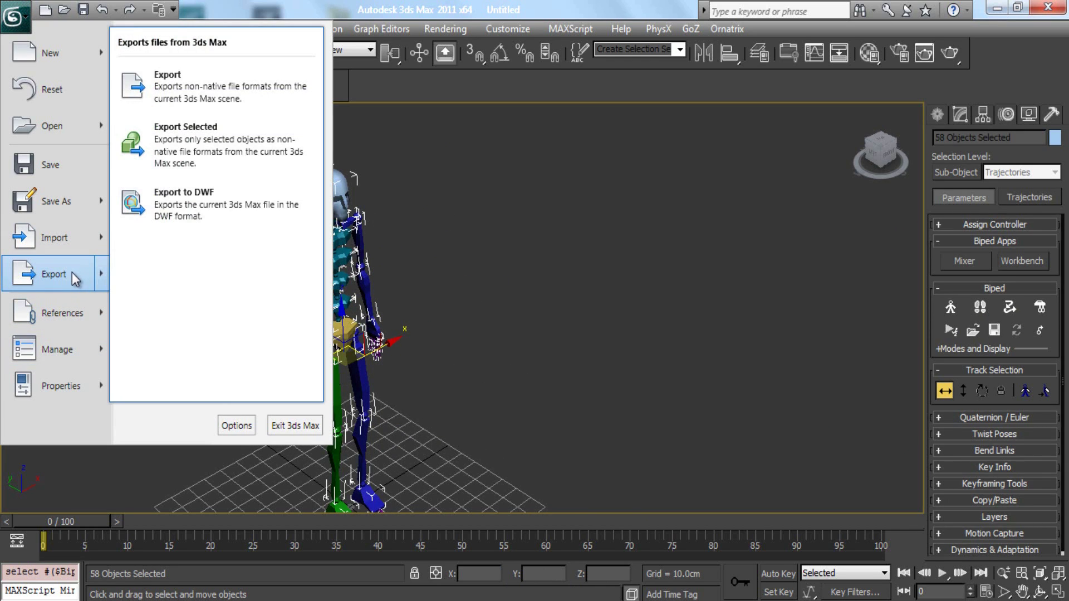
click(187, 155)
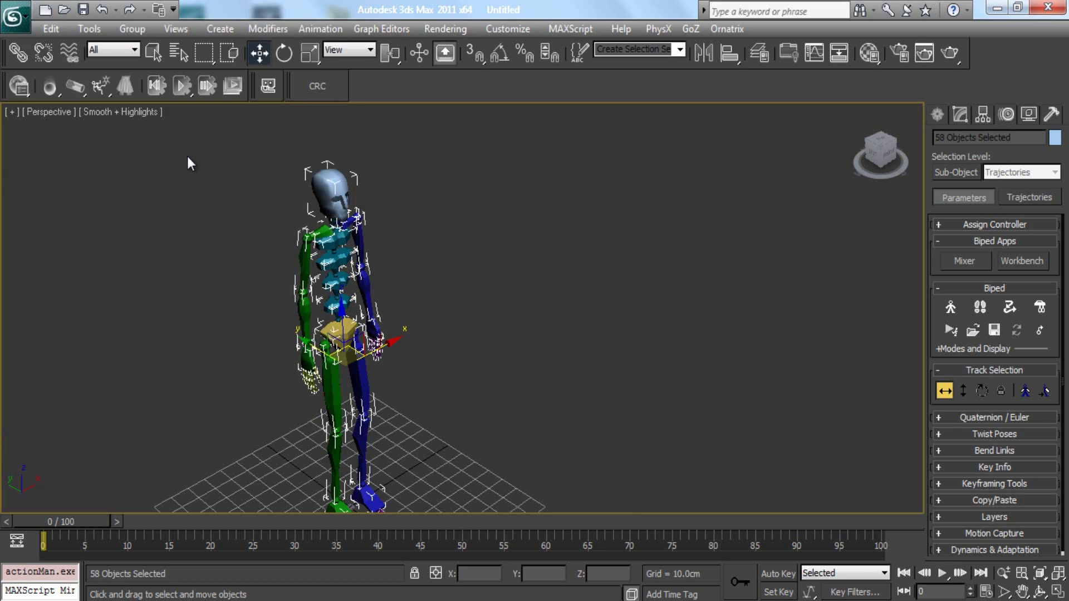
click(201, 42)
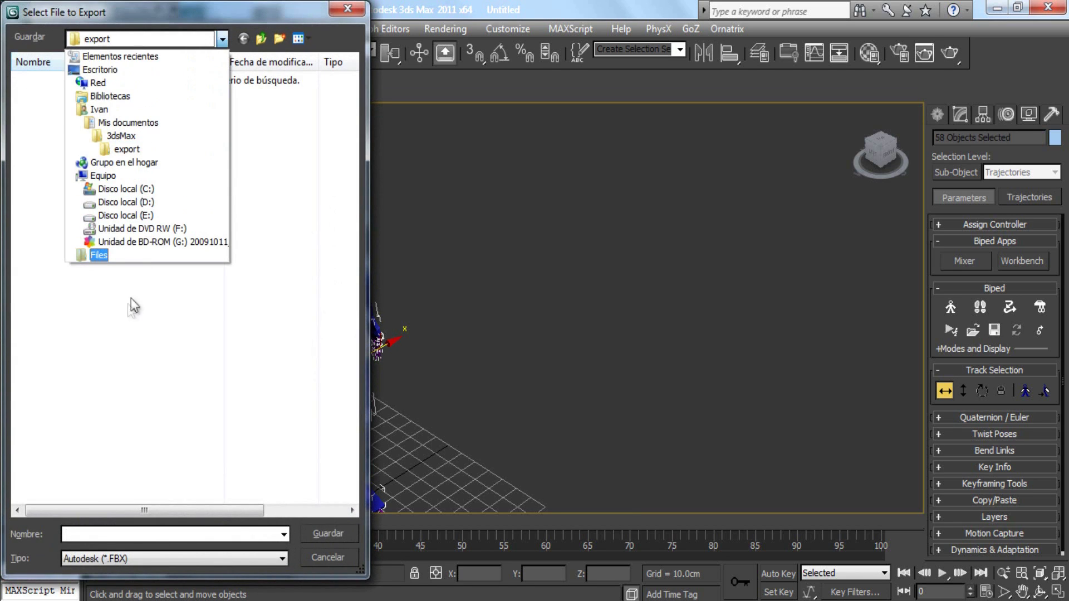
click(115, 254)
double_click(136, 123)
double_click(65, 79)
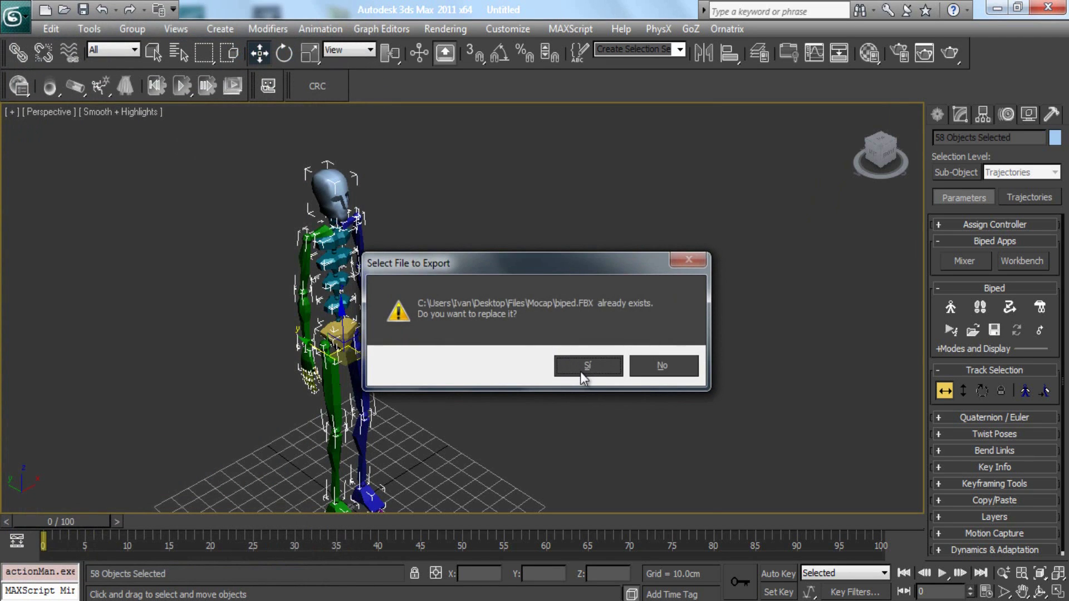
click(580, 372)
click(651, 527)
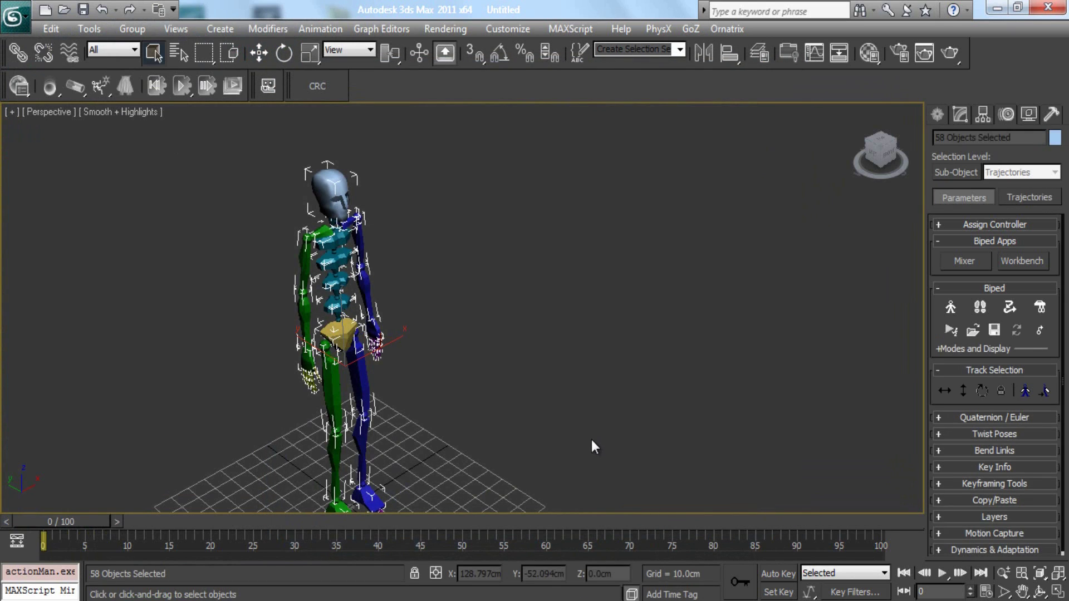
Switch to MotionBuilder and open biped.FBX from the Mocap folder, importing Take 001
key(alt+Tab)
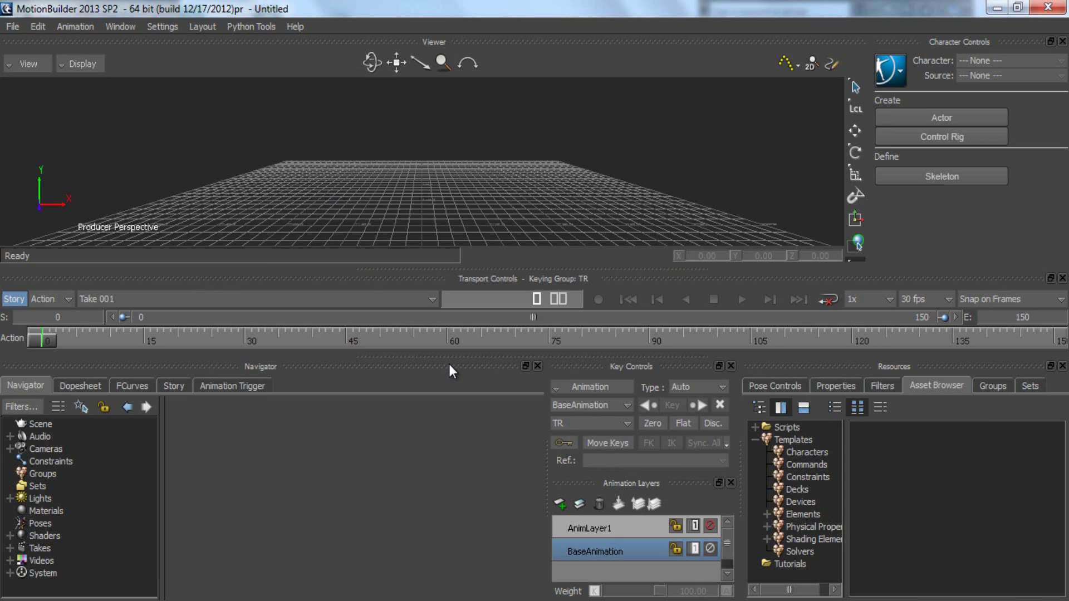
click(11, 28)
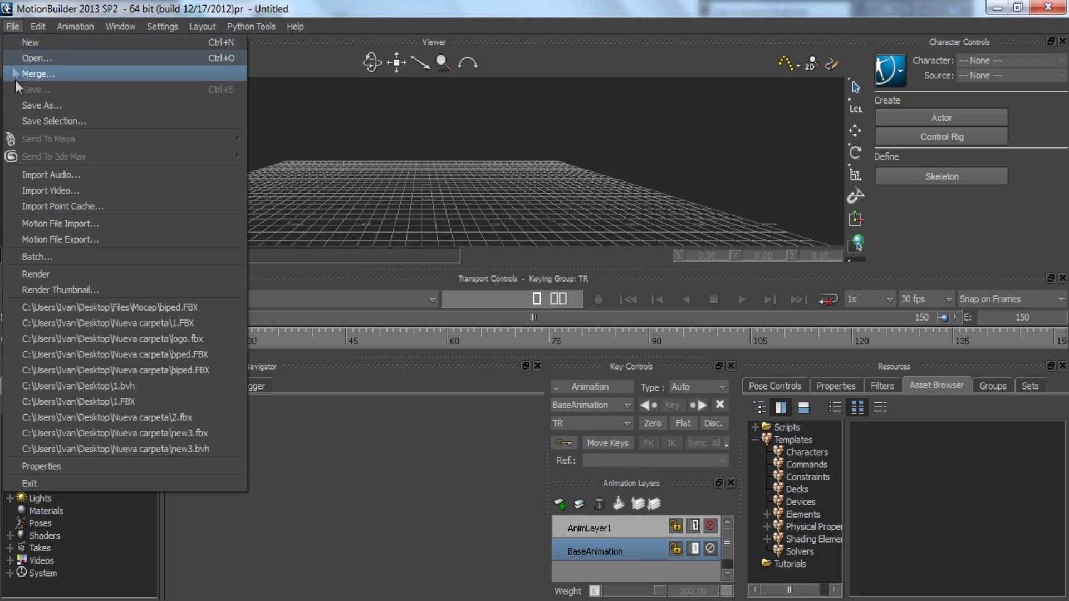
click(60, 63)
click(425, 220)
double_click(425, 219)
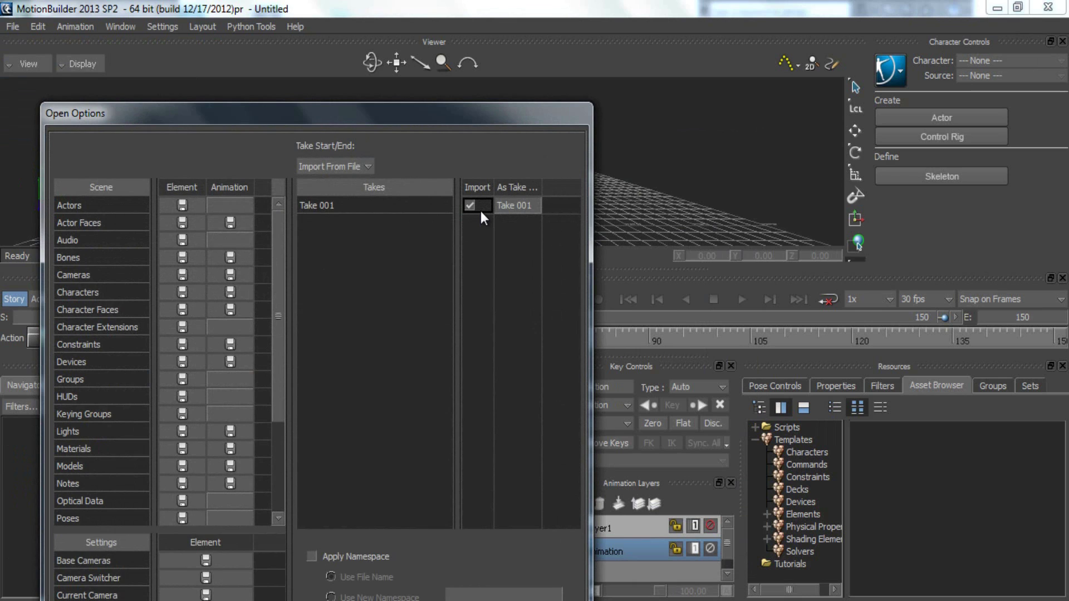
key(Return)
scroll(465, 118, up, 3)
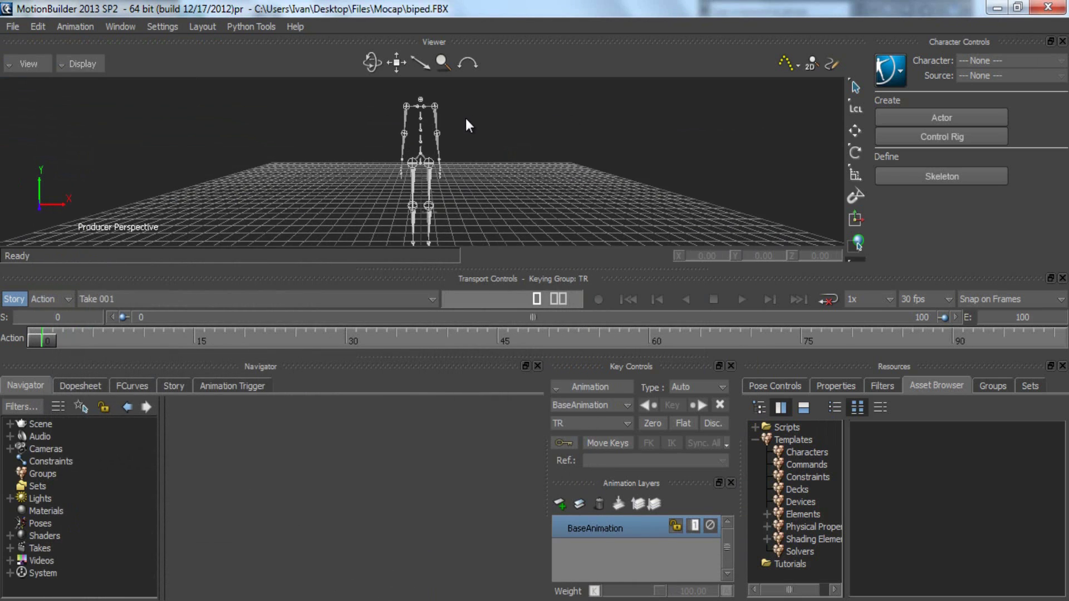
Apply the 3ds Max Biped Template from the Characters templates to the imported skeleton
click(823, 455)
click(878, 449)
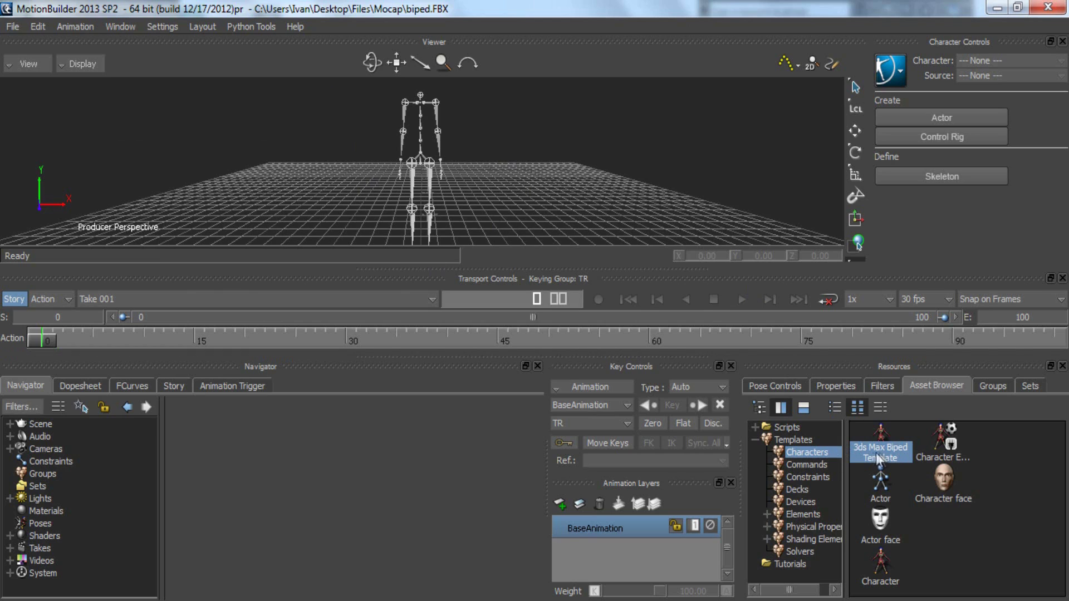
drag(883, 460, 439, 142)
click(471, 147)
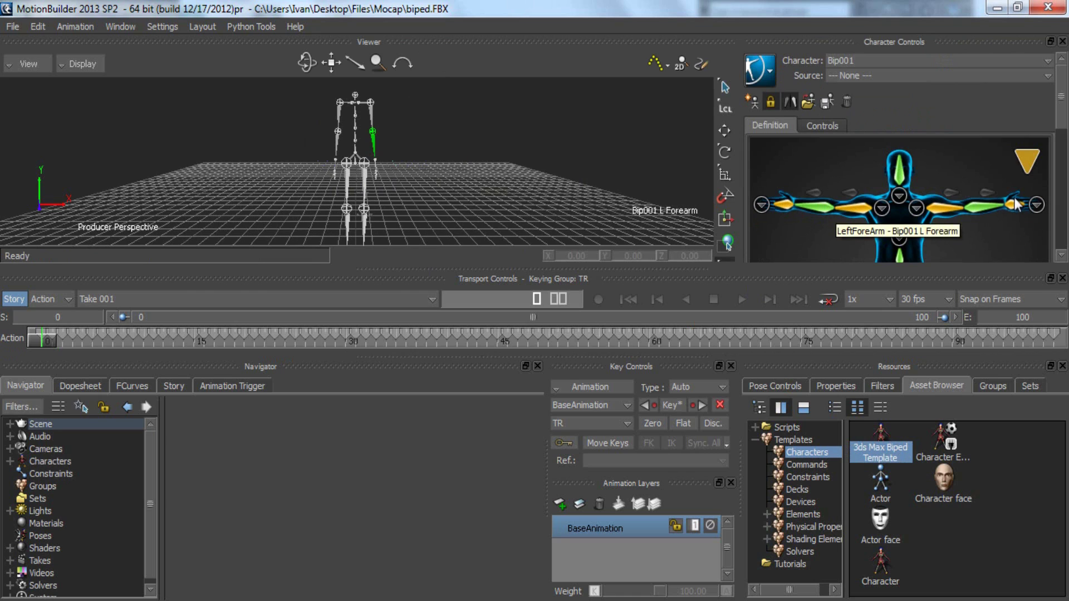
Create an FK/IK control rig for the Bip001 character and show its character definition
click(761, 69)
mouse_move(798, 114)
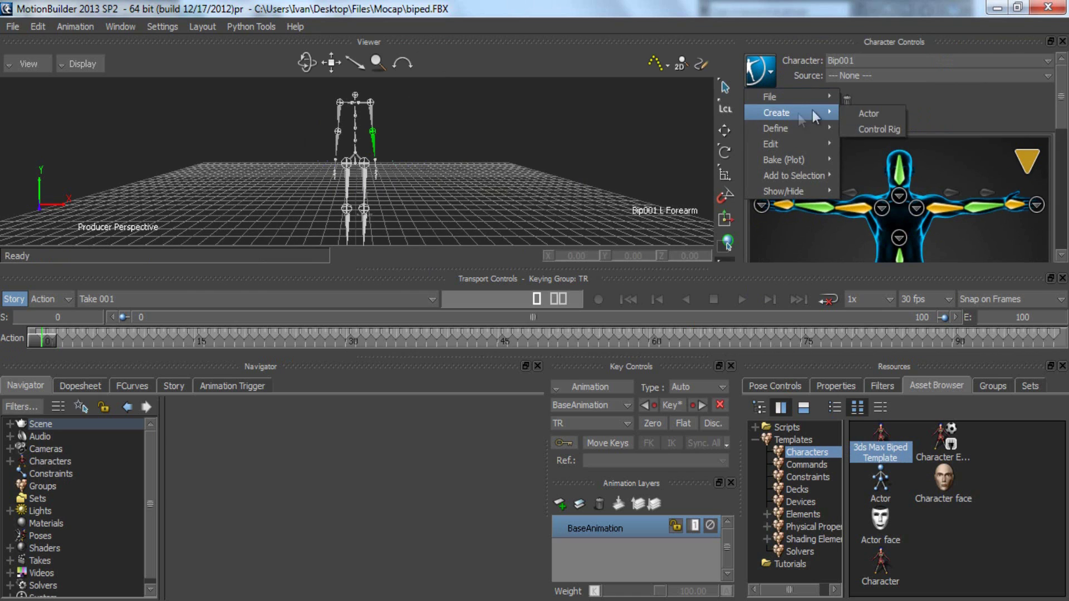
click(868, 129)
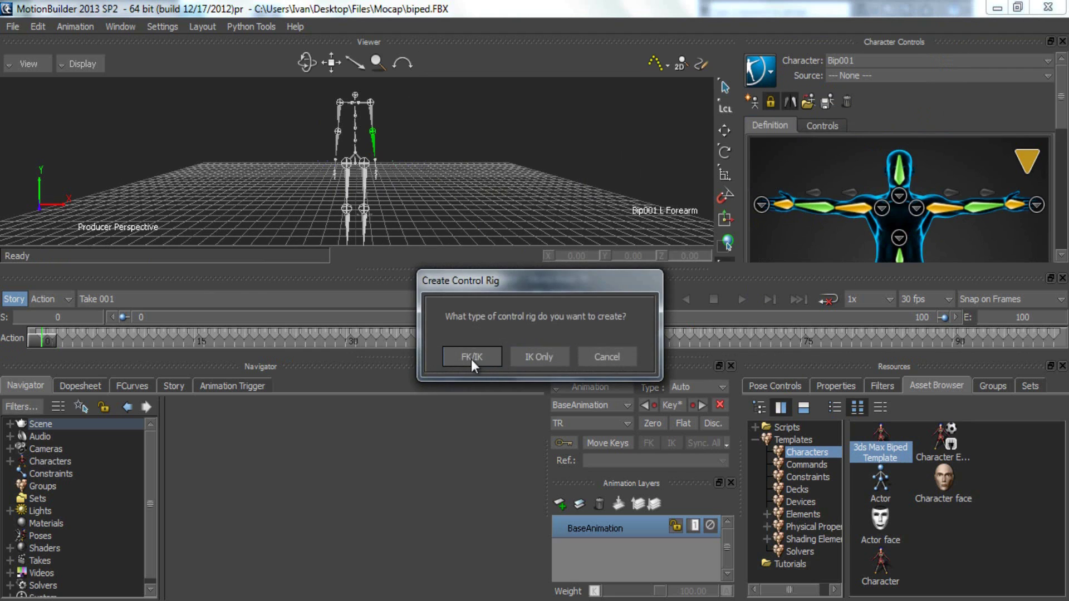
click(471, 358)
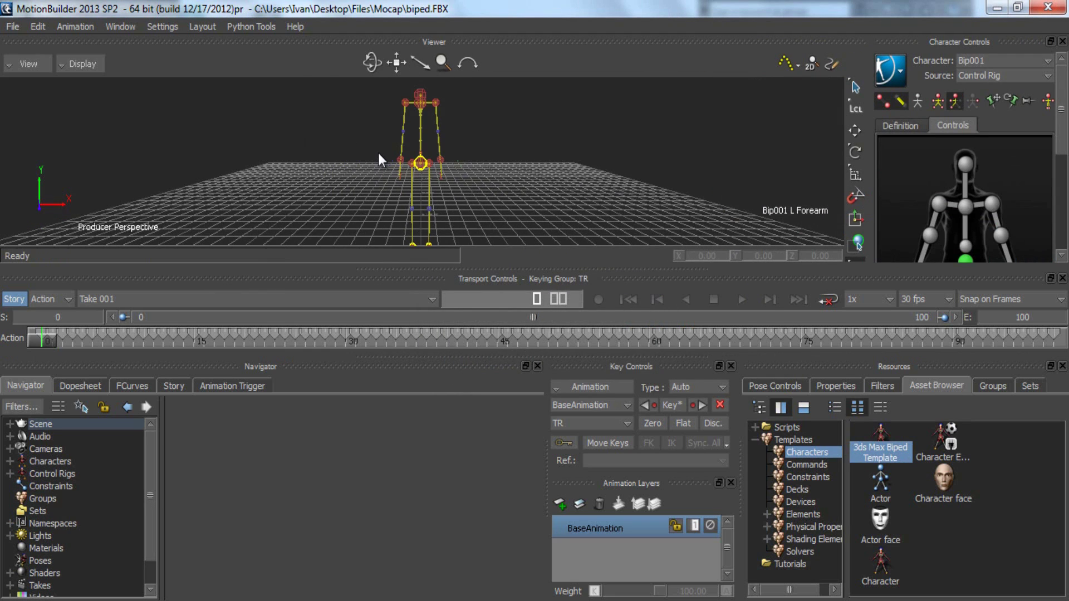
scroll(379, 153, down, 2)
click(890, 128)
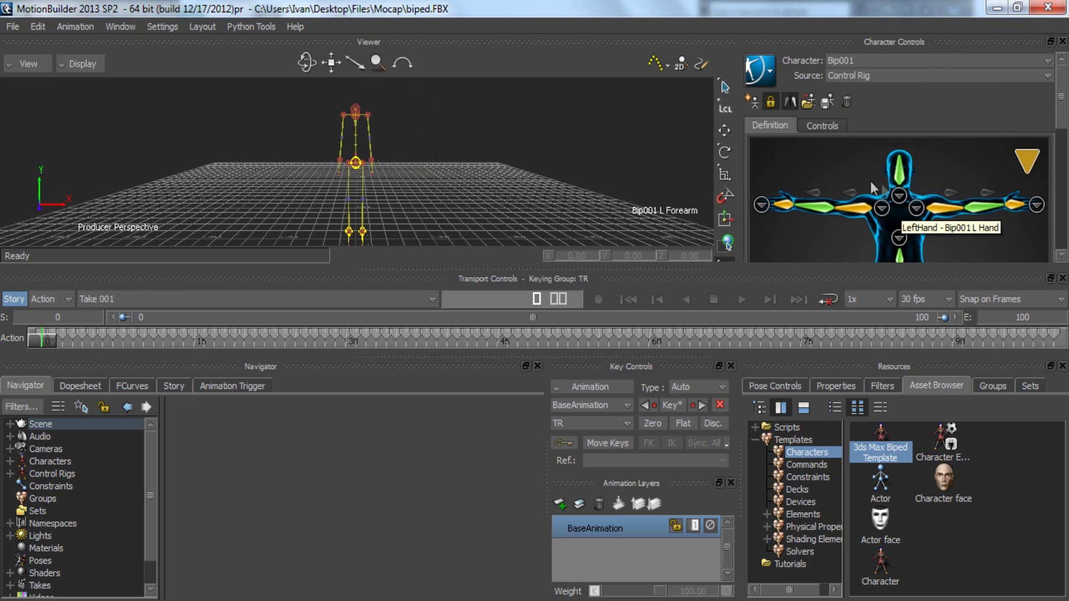
mouse_move(399, 165)
middle_down()
mouse_move(402, 145)
mouse_move(399, 157)
middle_up()
scroll(399, 156, up, 2)
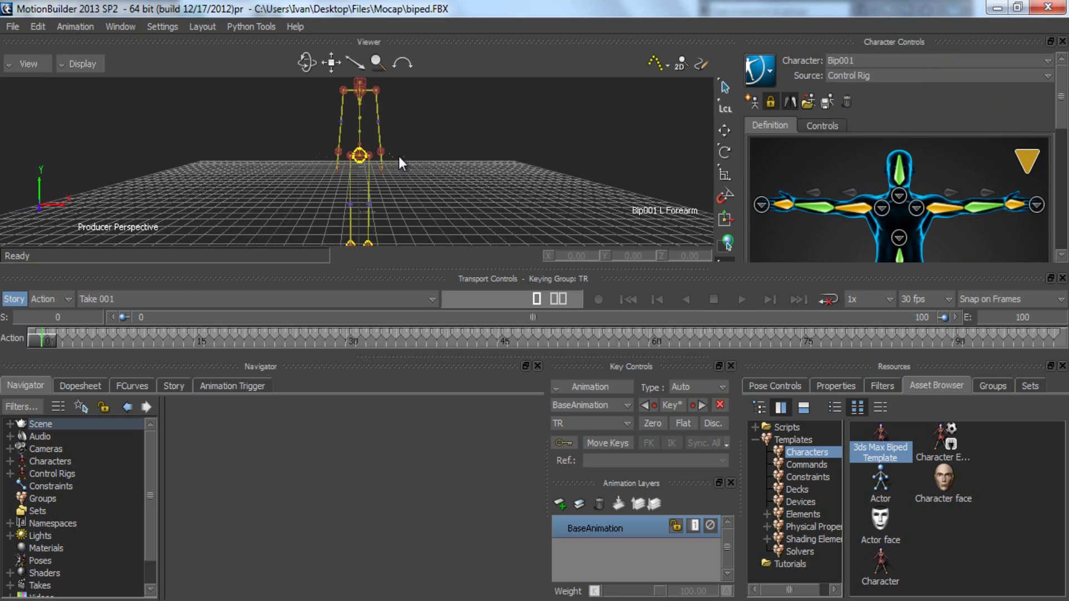
Start a new MotionBuilder scene without saving the changes to biped.FBX
click(18, 26)
click(34, 46)
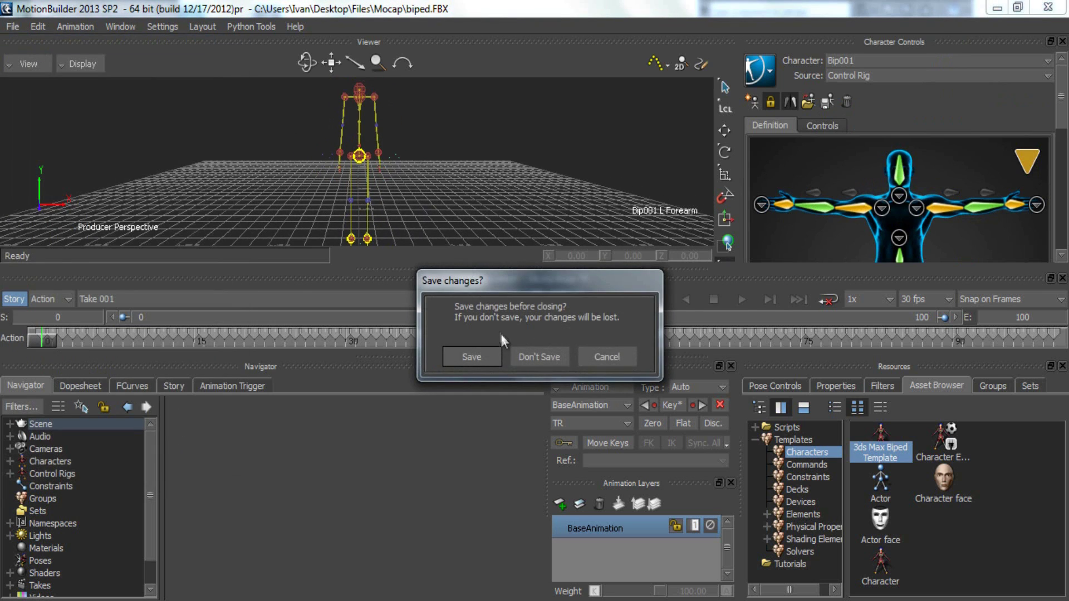
click(530, 362)
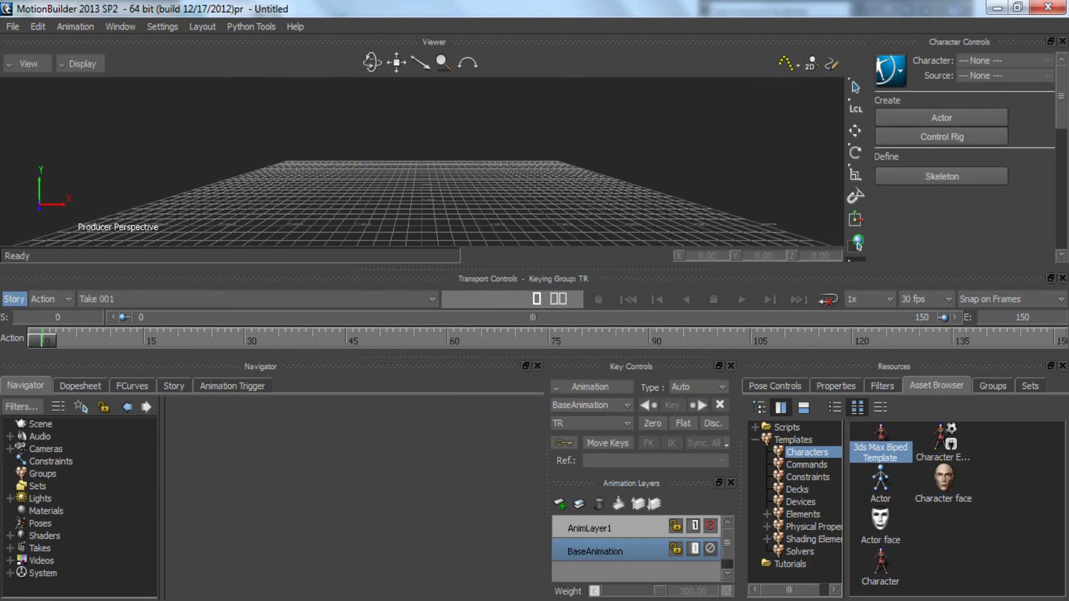
Switch back to 3ds Max and put the biped in Figure Mode
click(473, 600)
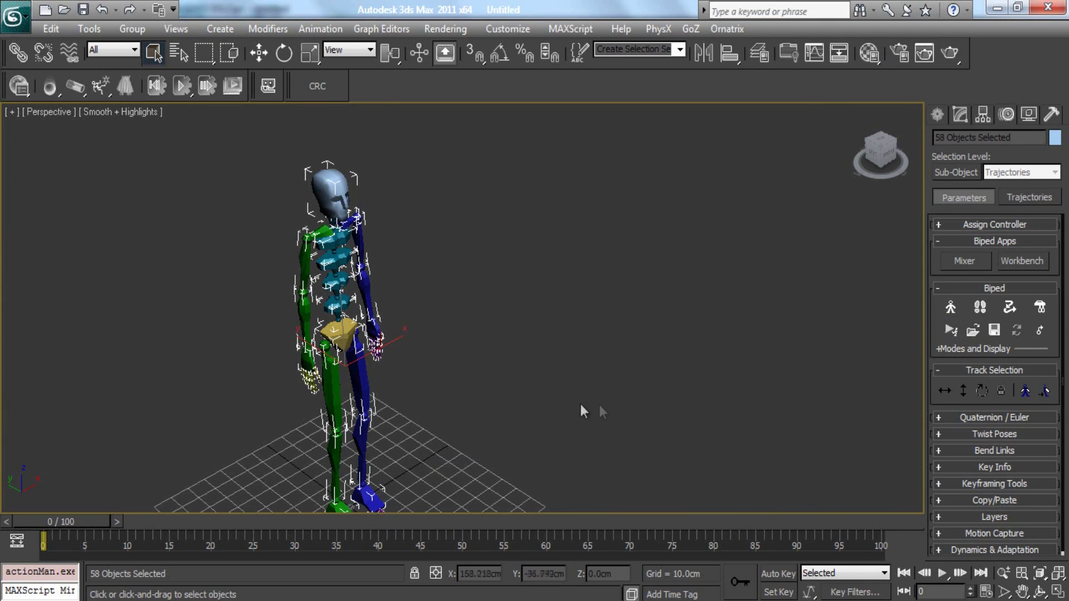
middle_drag(574, 403, 577, 379)
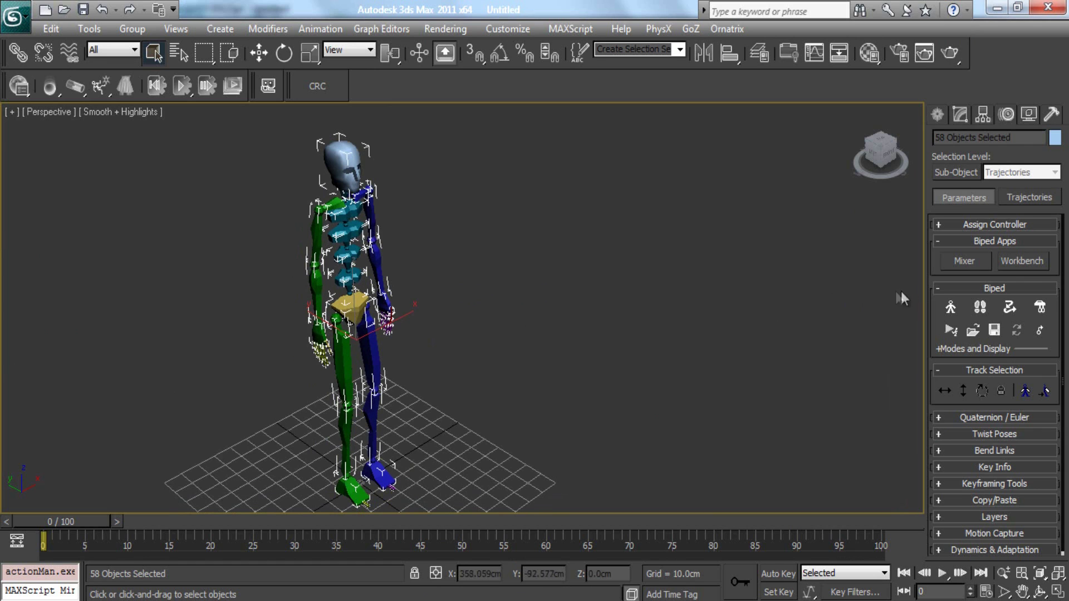
click(949, 306)
Move the biped's left hand outward and up in the Front view, raising the arm to shoulder height
alt+middle_drag(533, 260, 421, 269)
click(376, 249)
click(266, 55)
key(alt+w)
right_click(624, 199)
key(alt+w)
key(z)
middle_drag(565, 200, 558, 223)
scroll(560, 213, down, 10)
scroll(559, 213, up, 2)
drag(475, 304, 627, 173)
Move the left hand outward along X in the Top view to stretch the arm straight sideways
key(alt+w)
right_click(280, 177)
key(alt+w)
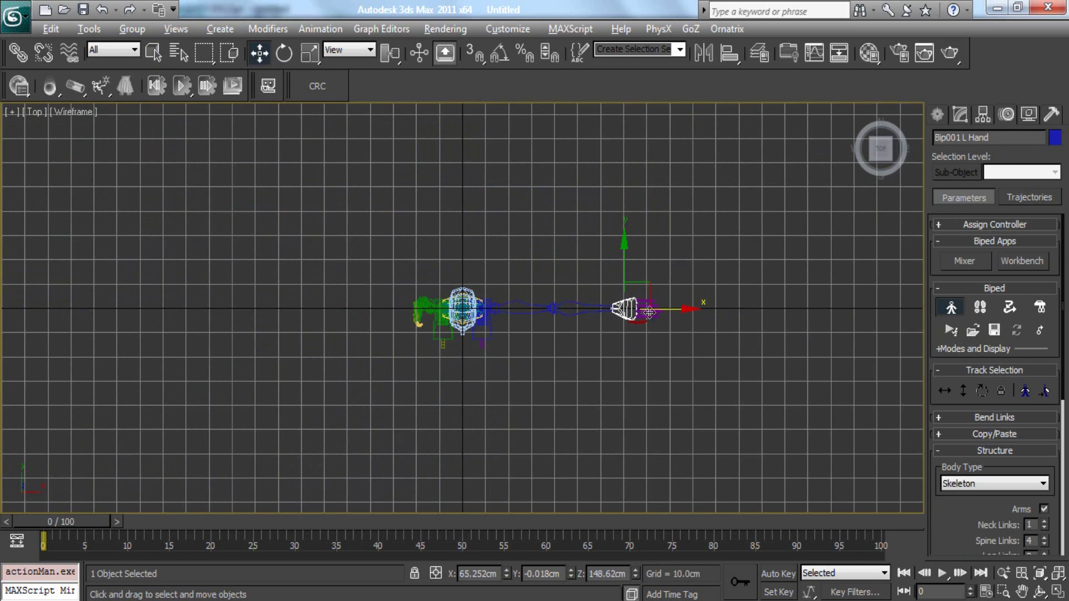
drag(667, 310, 734, 311)
middle_drag(519, 303, 517, 303)
Select the whole left arm in the Front view, create a copy collection, and copy the arm's posture into it
key(alt+w)
right_click(622, 222)
key(alt+w)
middle_drag(621, 220, 622, 258)
scroll(452, 250, up, 3)
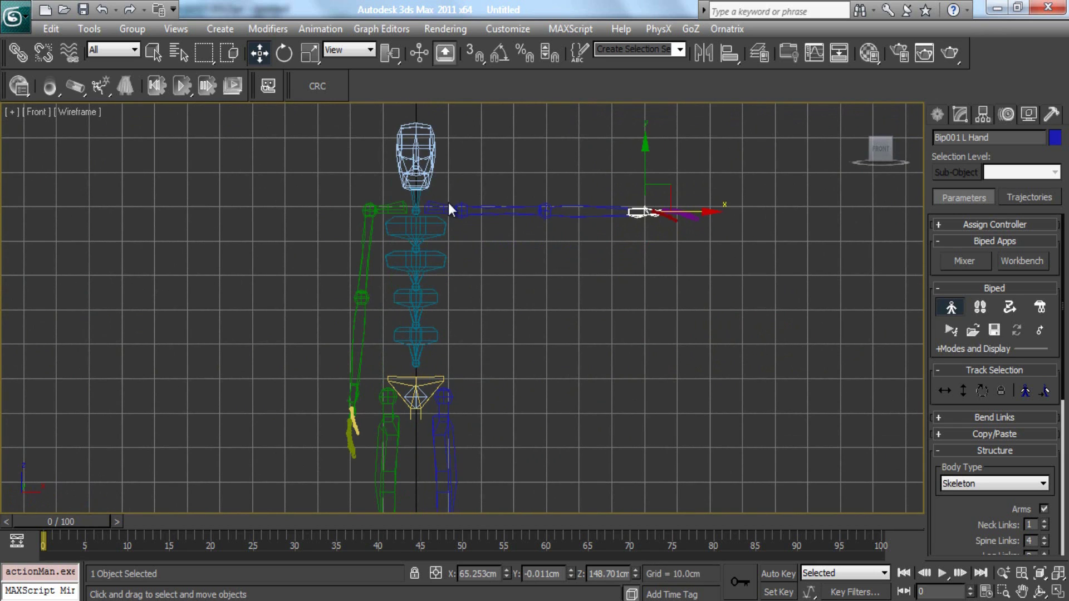
double_click(441, 207)
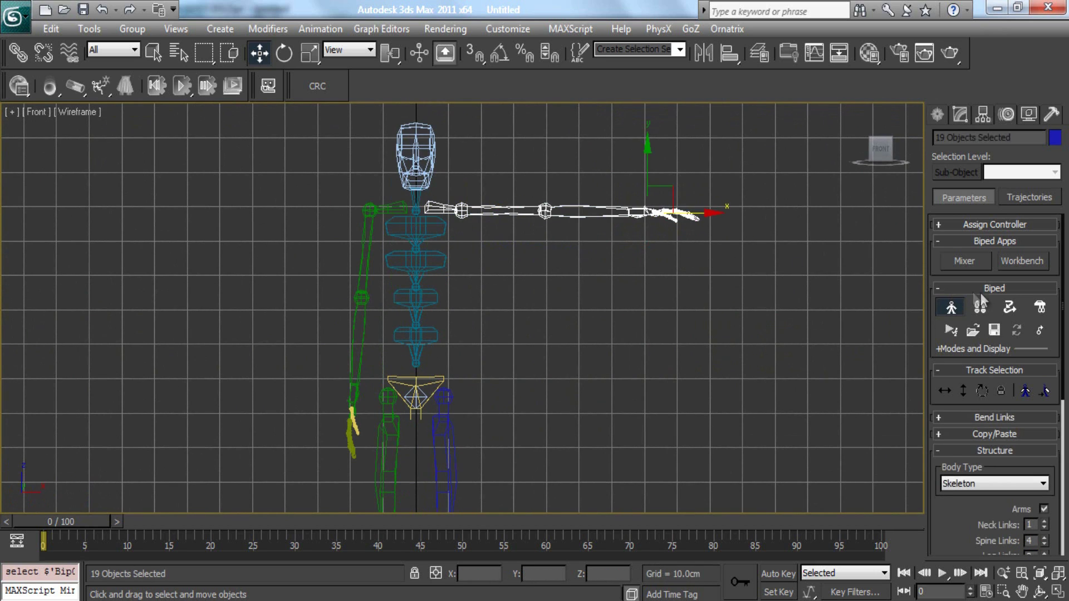
click(944, 435)
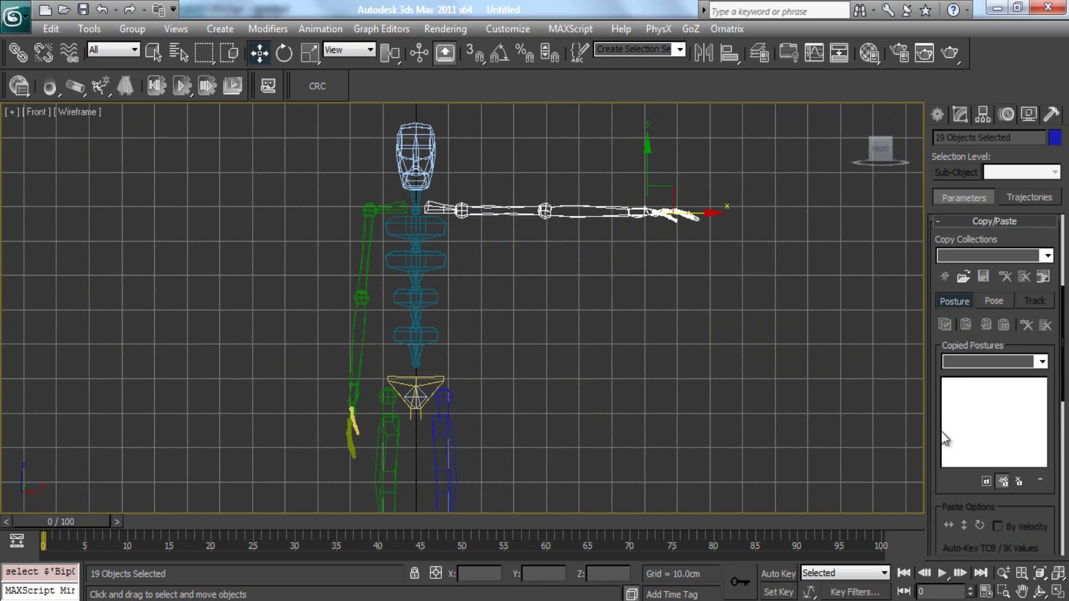
click(945, 278)
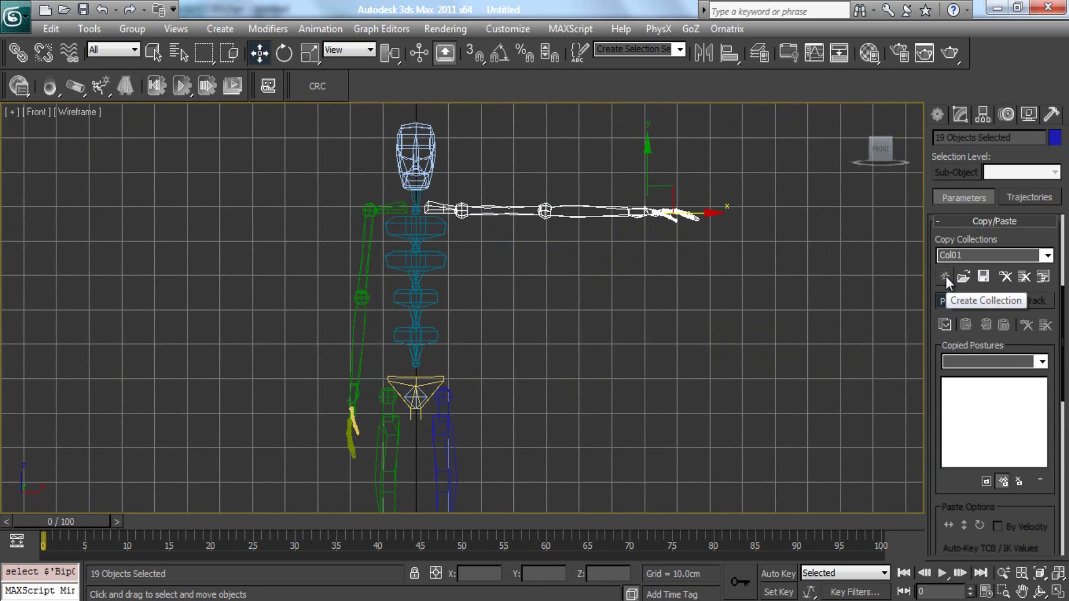
click(943, 325)
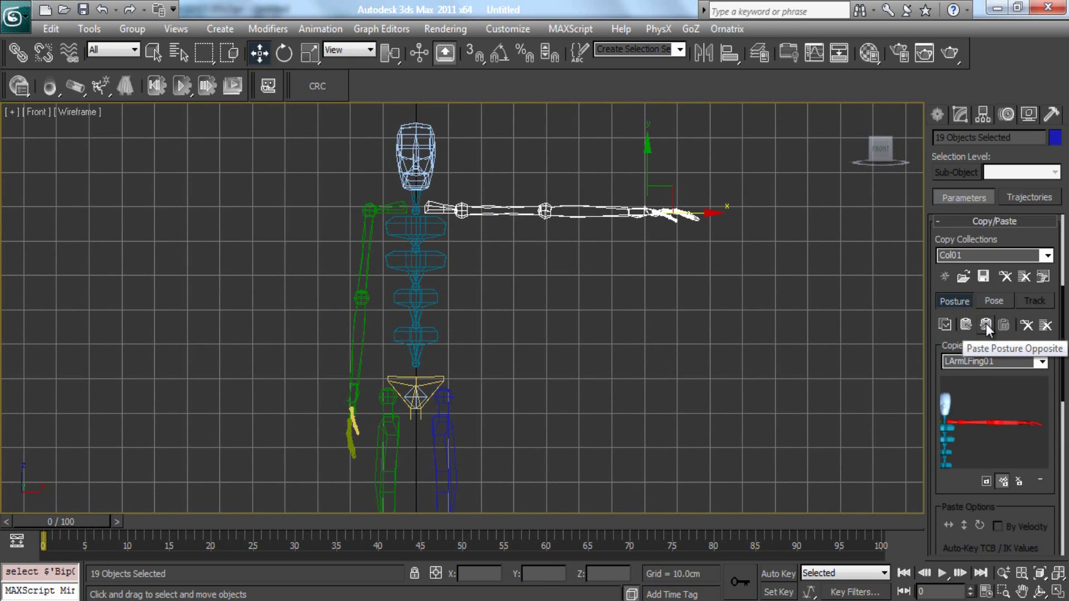
Paste the copied left arm posture onto the opposite arm and check the pose in the Perspective view
click(985, 325)
key(alt+w)
right_click(556, 391)
key(alt+w)
alt+middle_drag(492, 379, 526, 362)
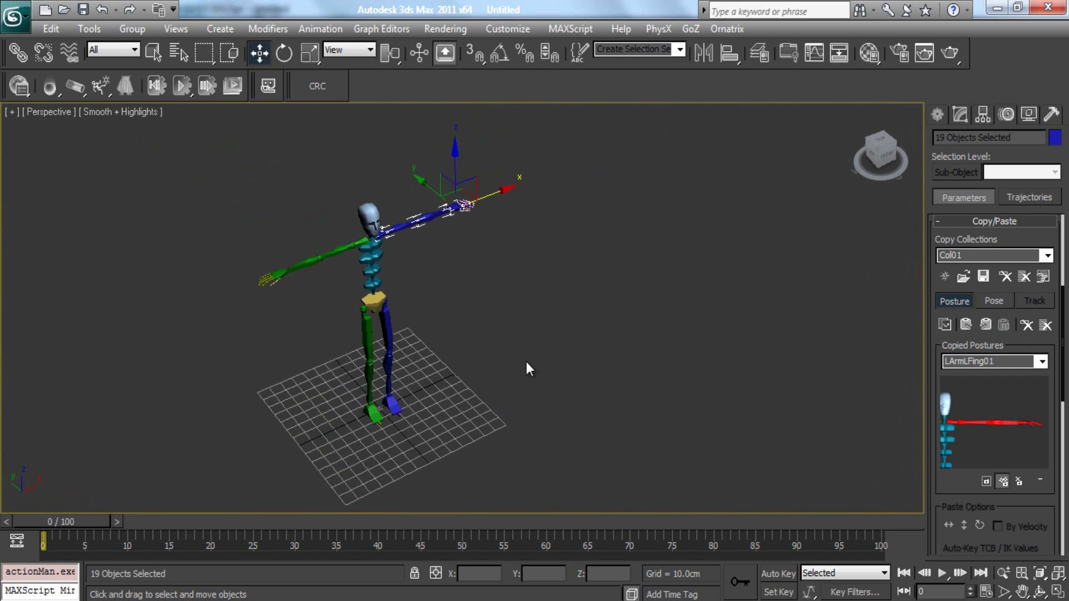
Select the whole T-posed biped and leave Figure Mode
click(526, 362)
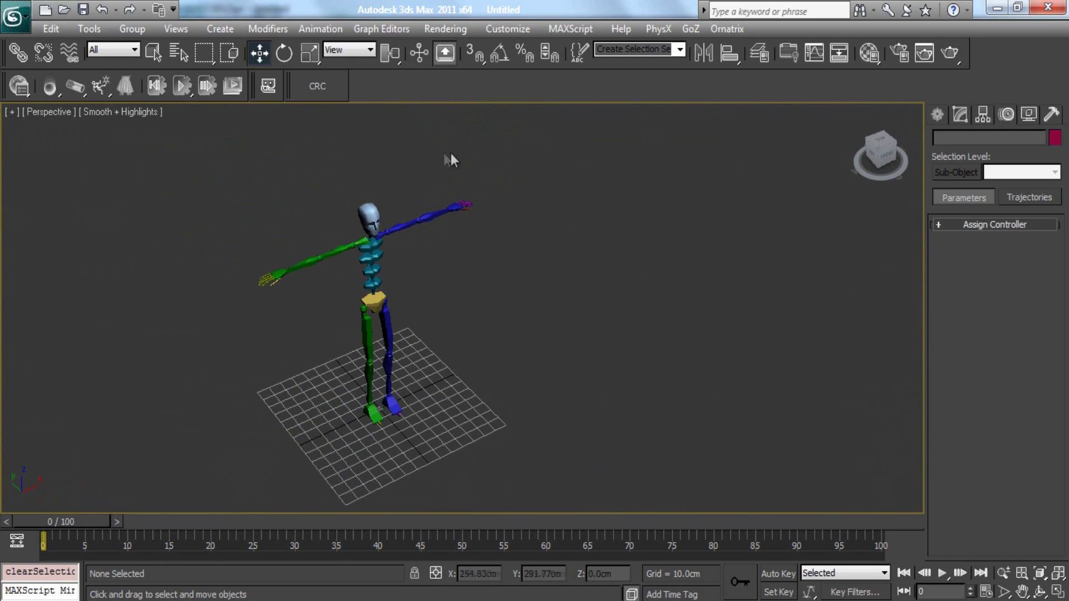
drag(233, 390, 184, 440)
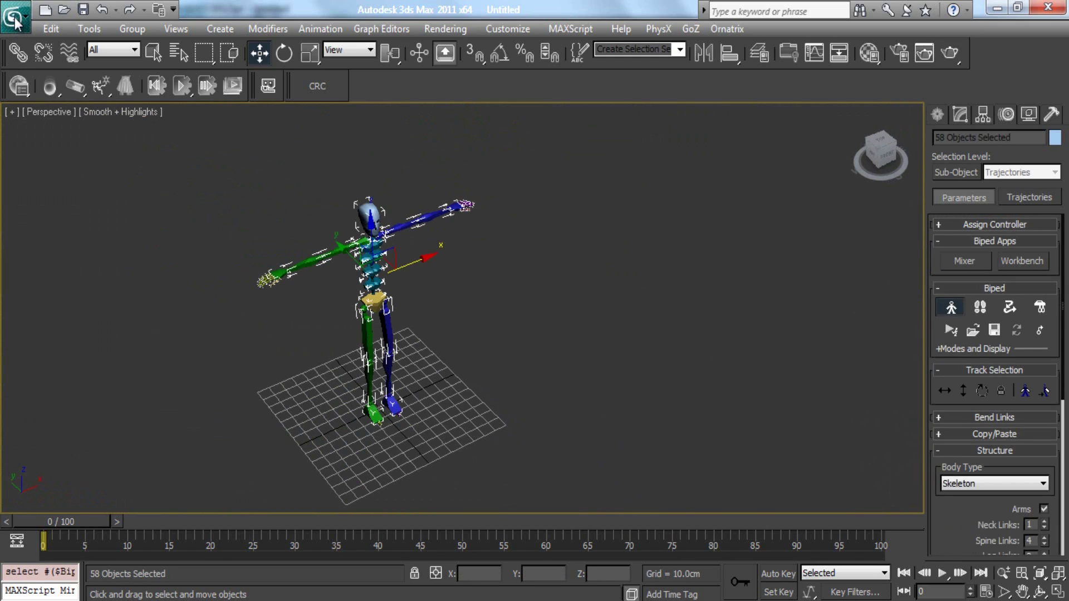
click(952, 308)
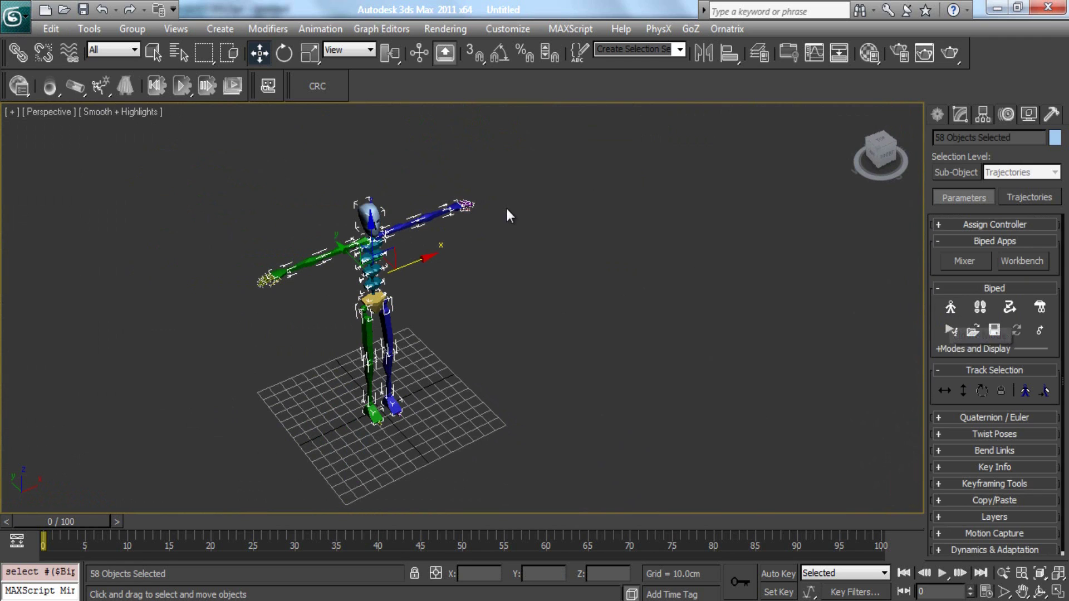
Export the selected T-posed biped as biped.FBX in the Mocap folder, replacing the existing file and keeping the current FBX options
drag(530, 169, 212, 503)
click(14, 17)
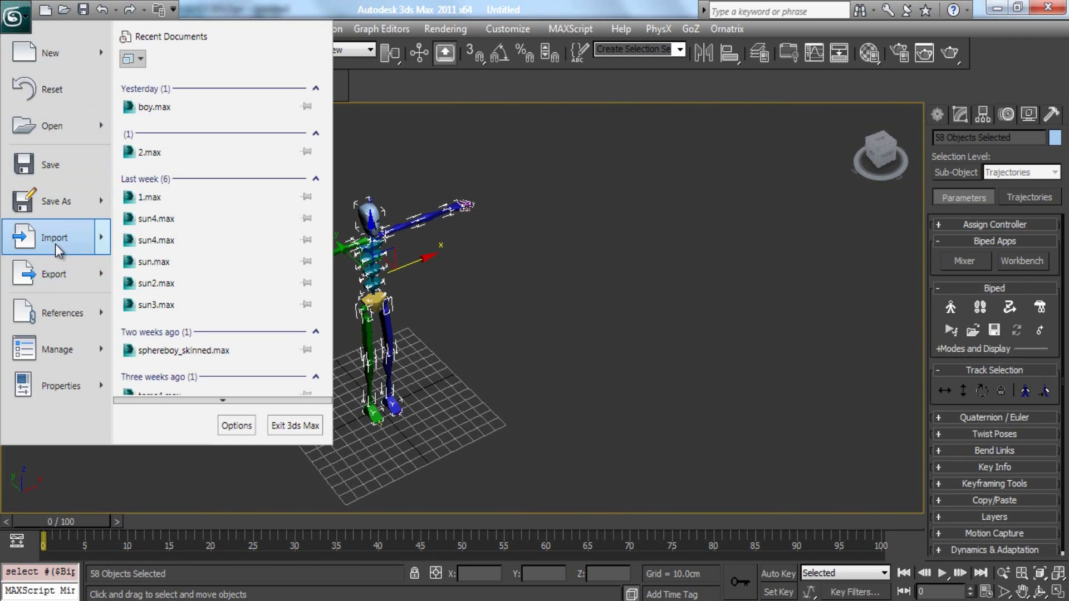
mouse_move(28, 275)
click(199, 159)
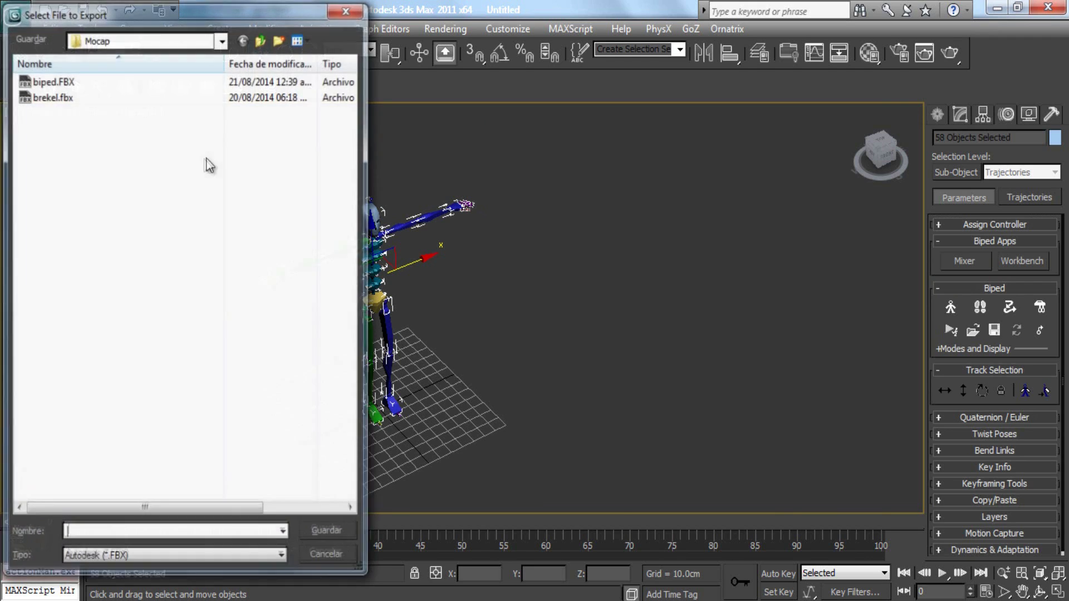
double_click(47, 80)
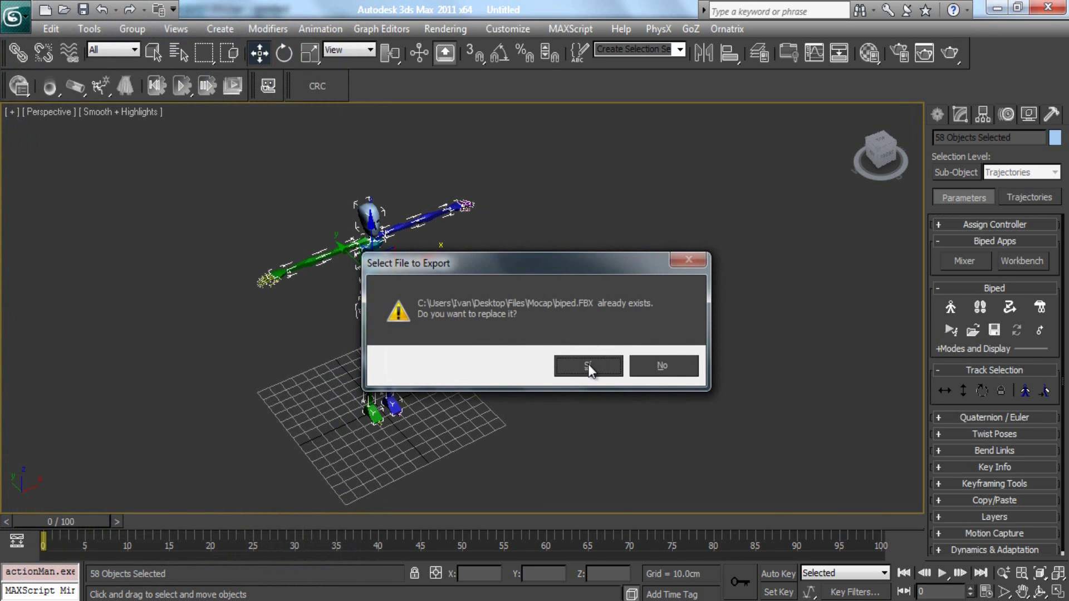
click(588, 366)
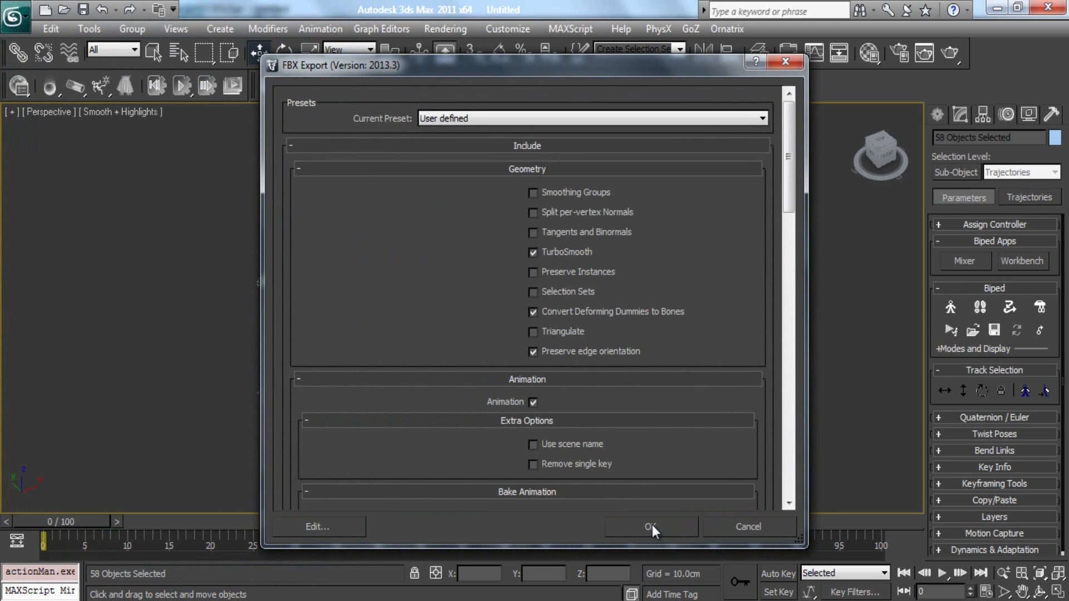
click(651, 527)
key(q)
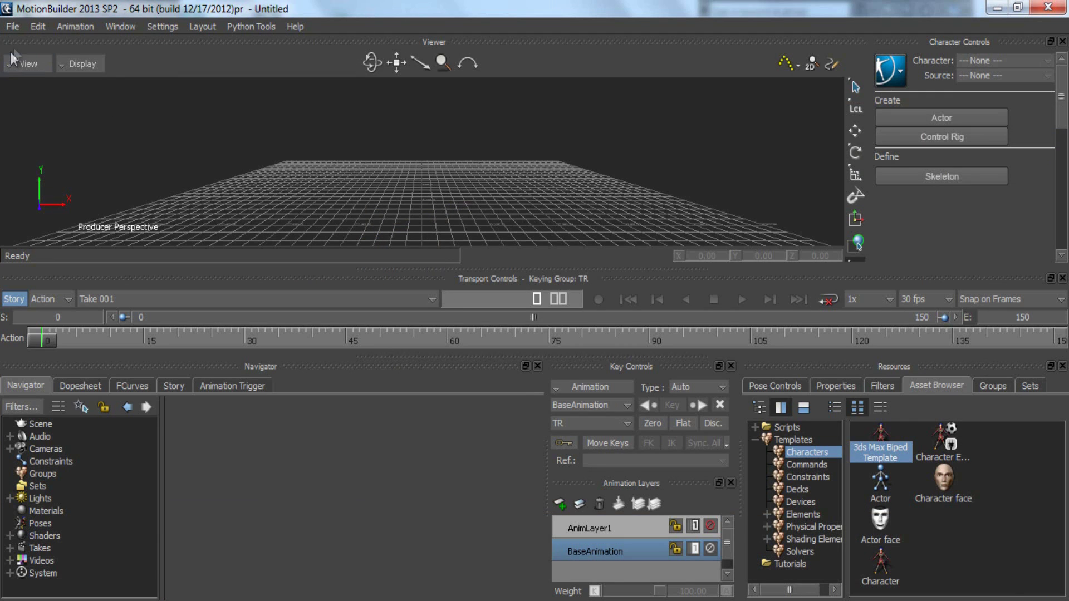
In MotionBuilder, open biped.FBX from the Mocap folder and import Take 001
click(17, 27)
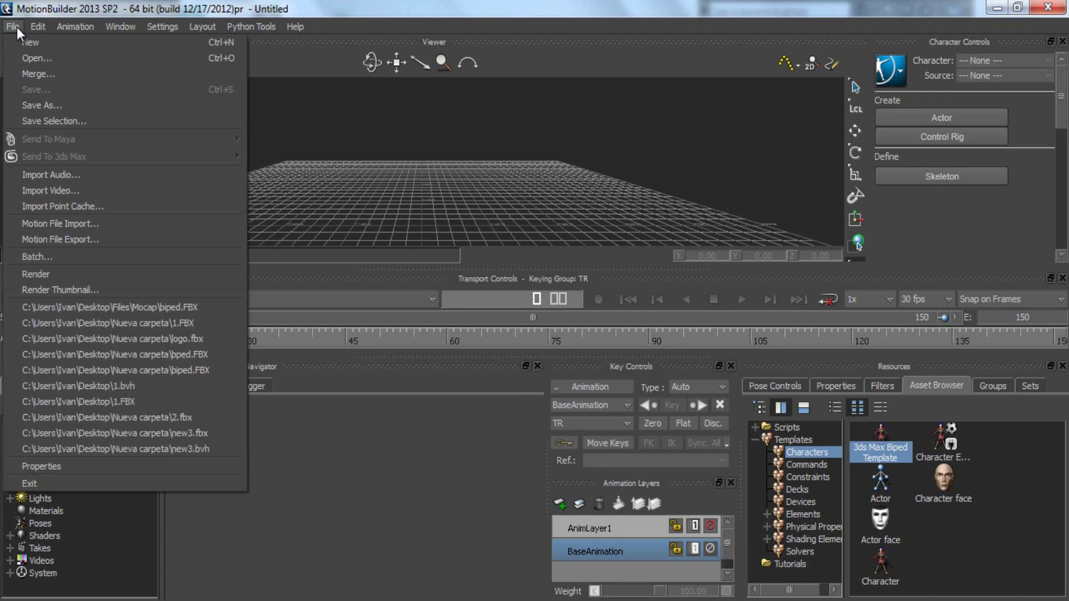
click(42, 59)
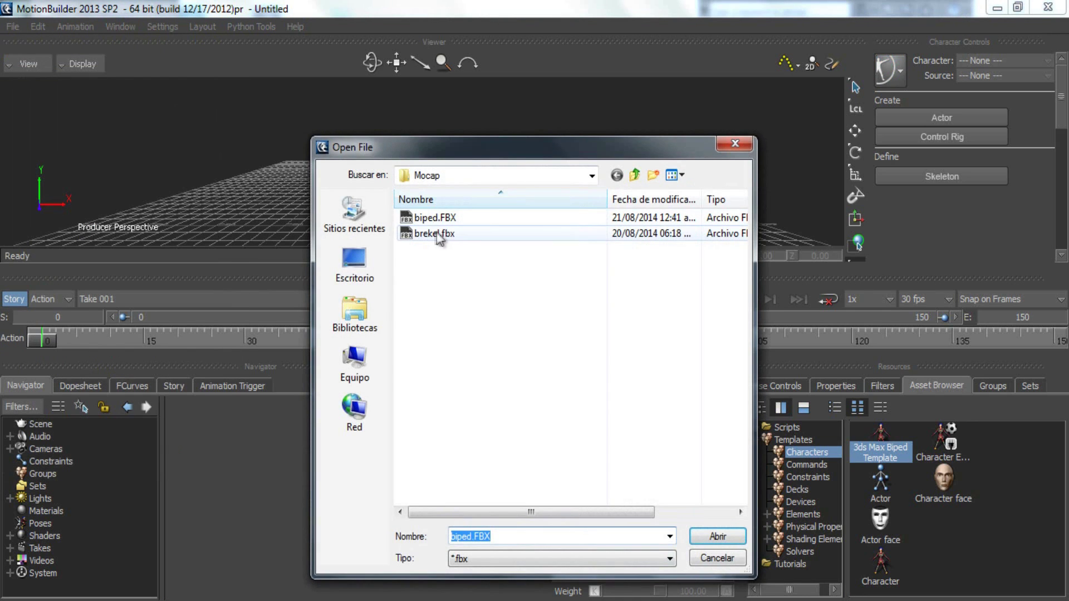
double_click(438, 219)
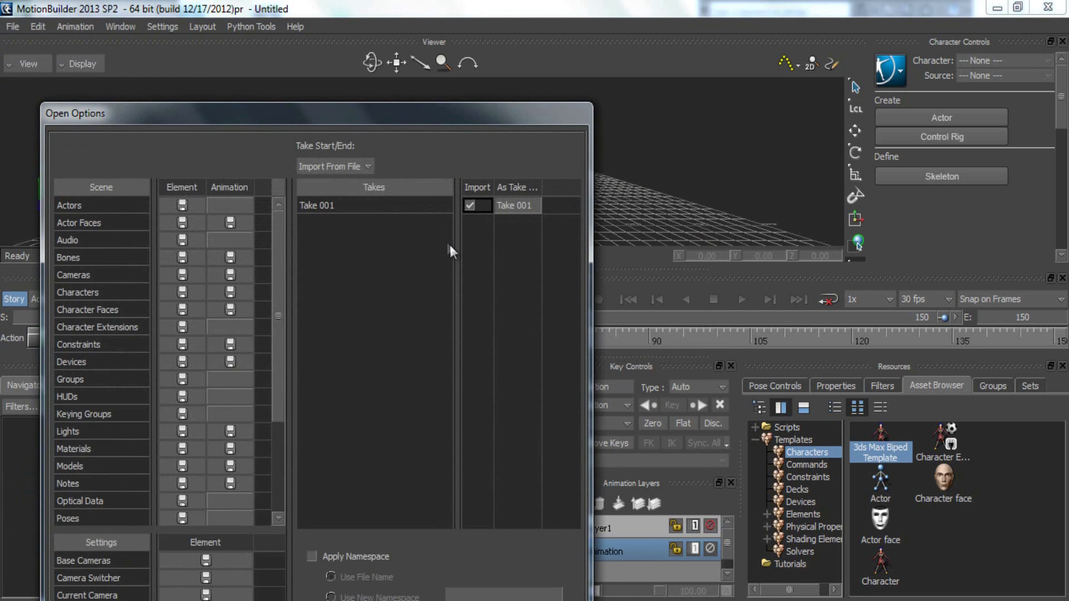
key(Return)
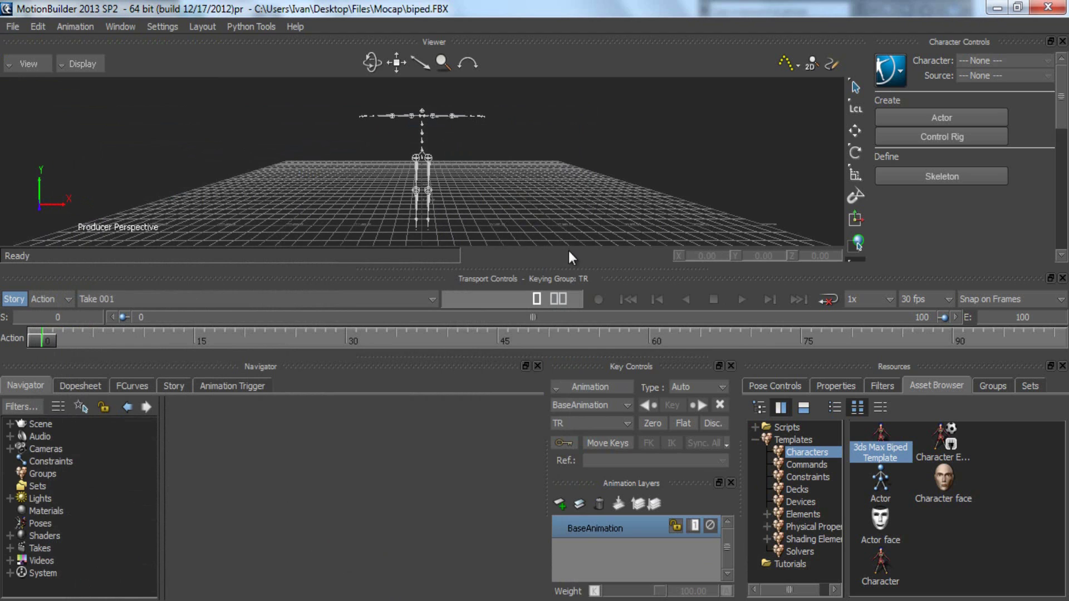
Characterize the biped skeleton with the 3ds Max Biped Template and create an FK/IK control rig for it
drag(875, 444, 428, 170)
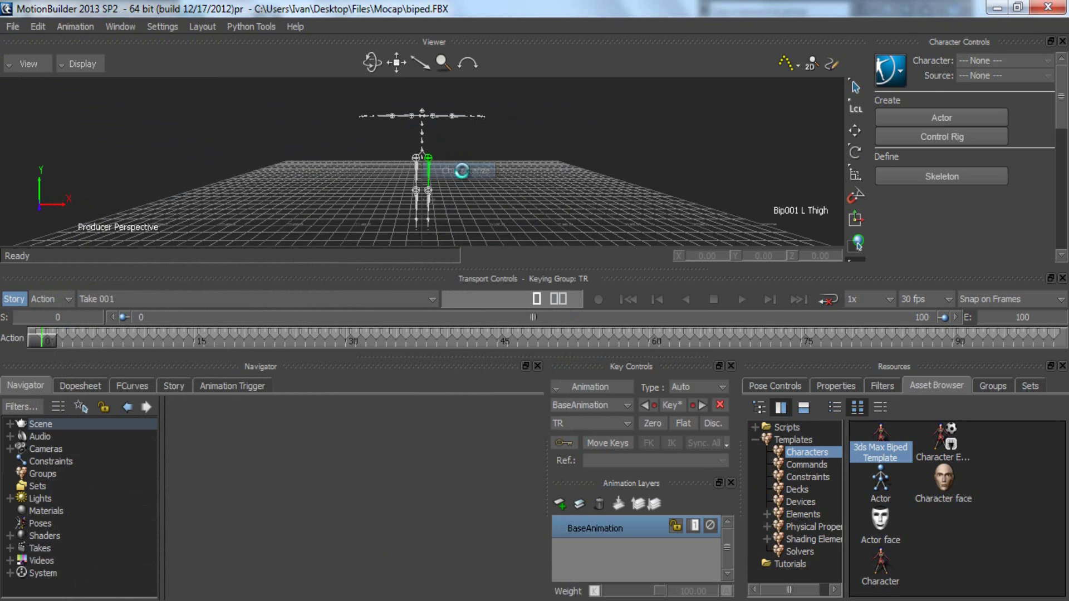
click(462, 172)
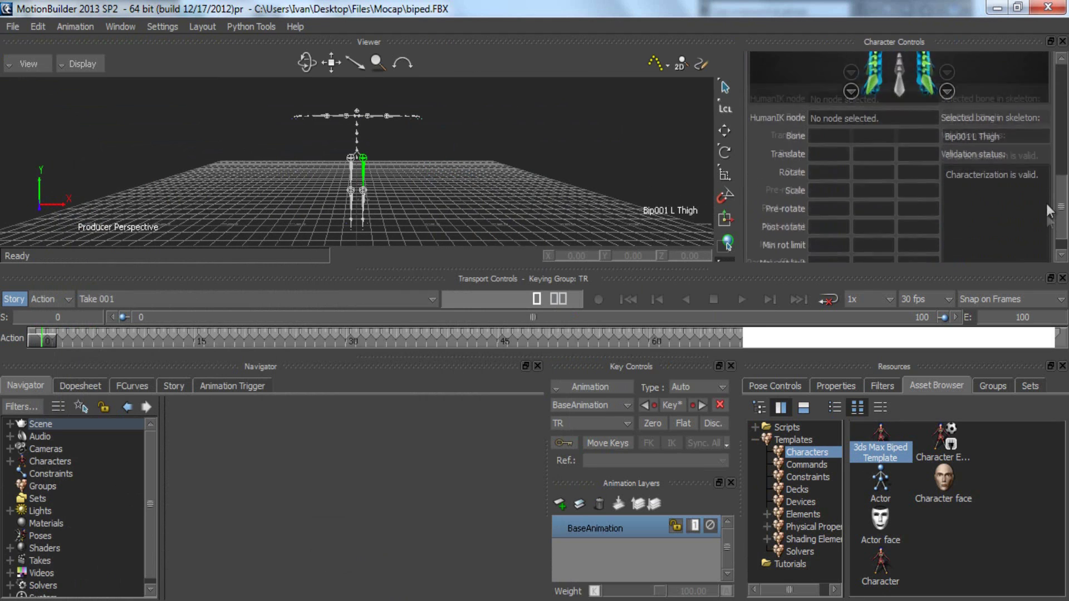
click(765, 75)
mouse_move(787, 113)
click(860, 129)
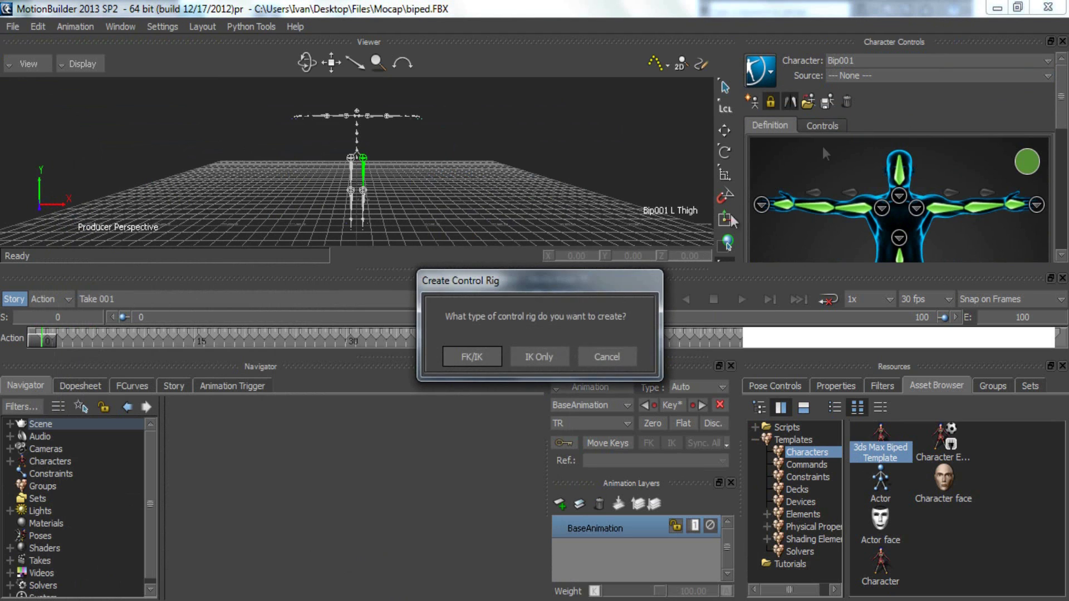
click(472, 357)
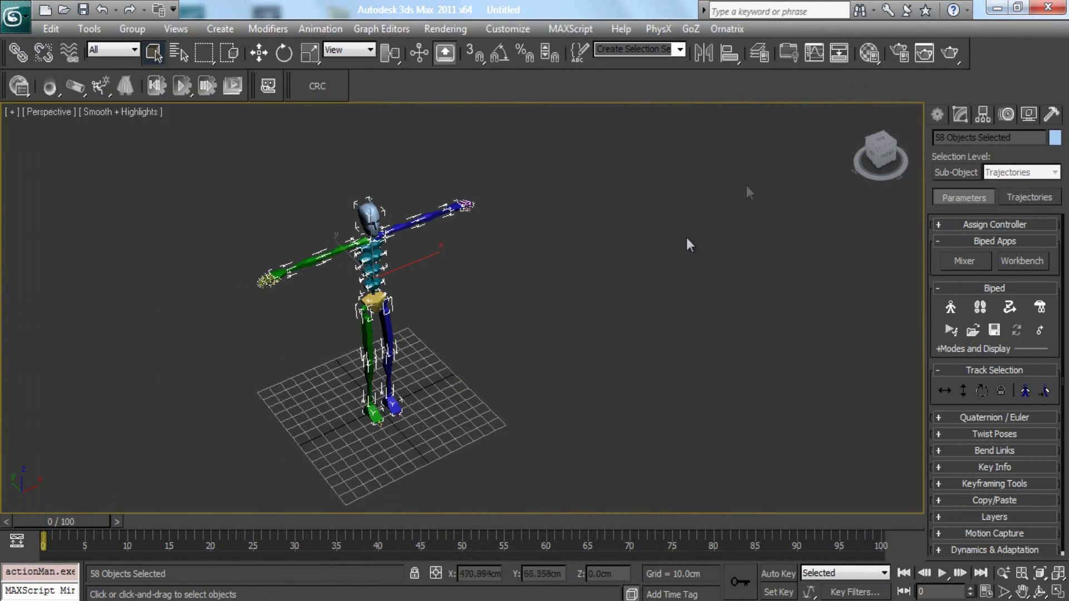
Switch to 3ds Max, reselect the whole T-posed biped and view it close up
middle_drag(492, 300, 559, 297)
click(556, 312)
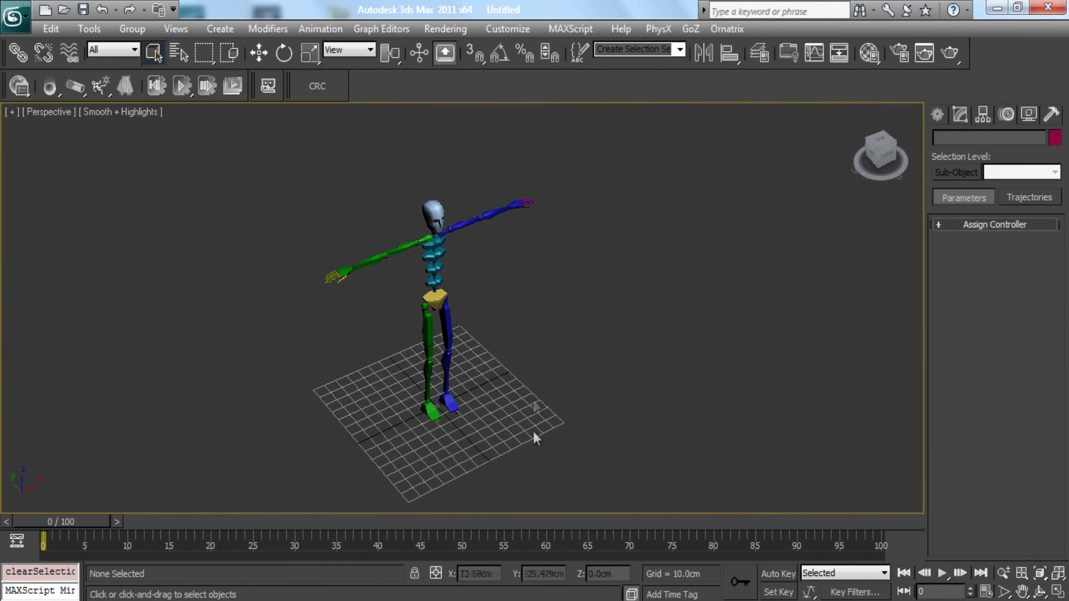
drag(644, 445, 183, 149)
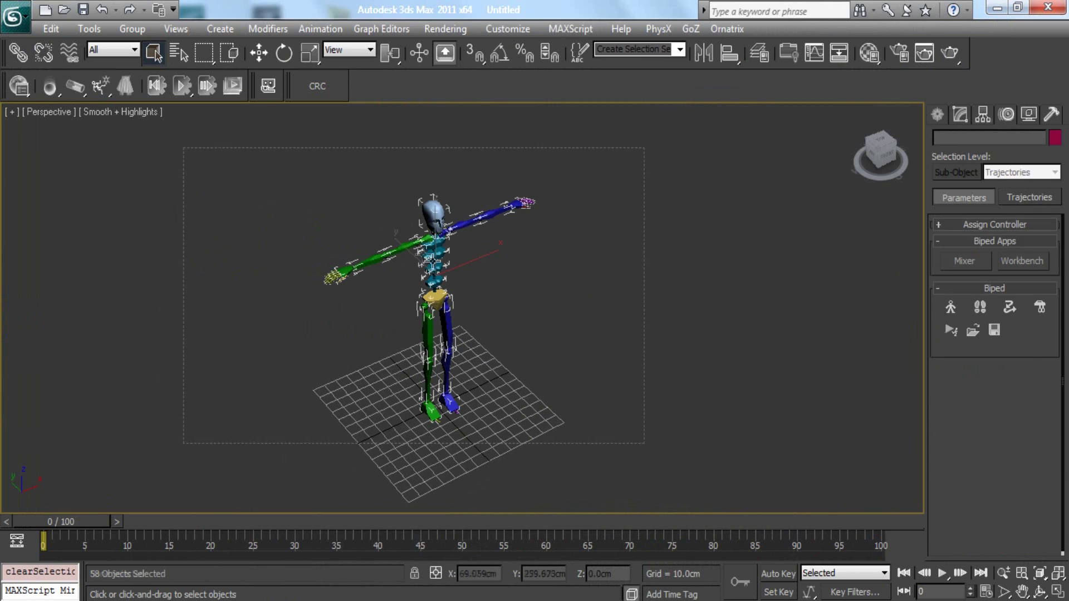
scroll(466, 311, up, 4)
alt+middle_drag(467, 310, 499, 262)
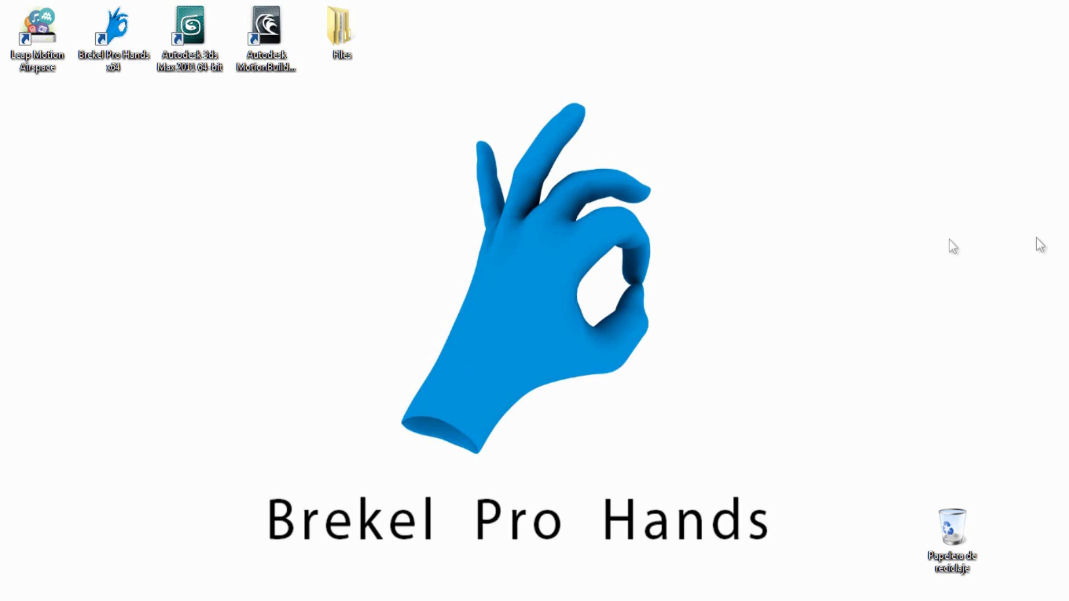
Open the recent scene boy.max in 3ds Max
click(477, 529)
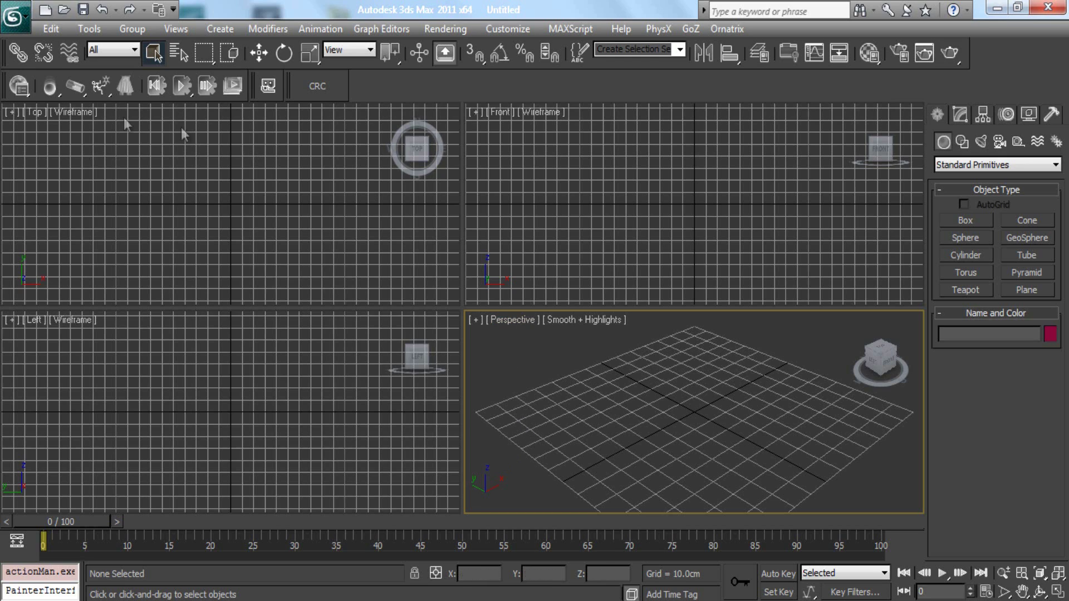
click(15, 25)
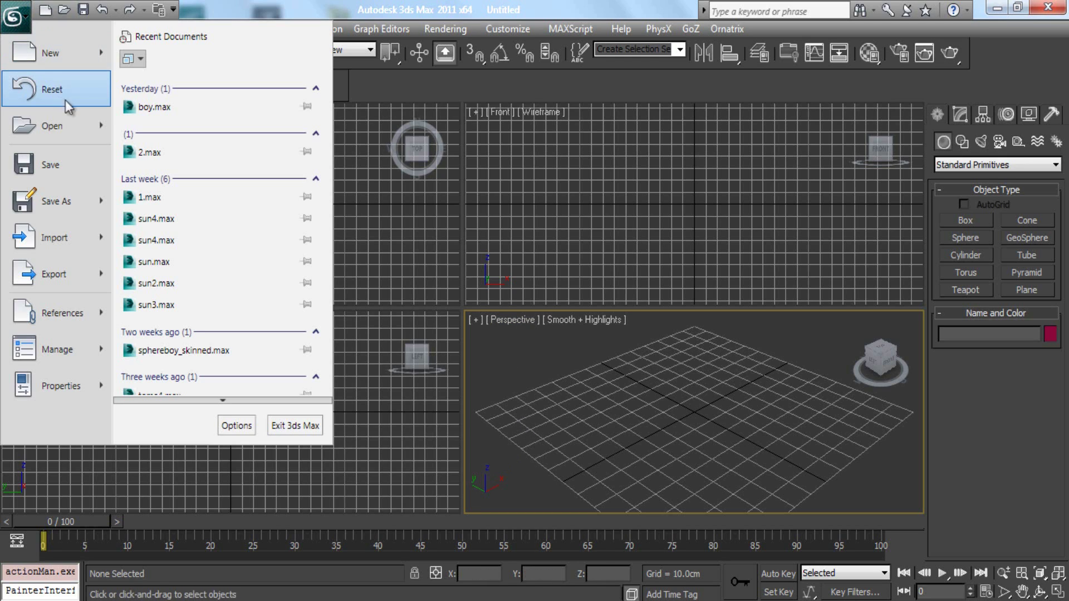
click(154, 109)
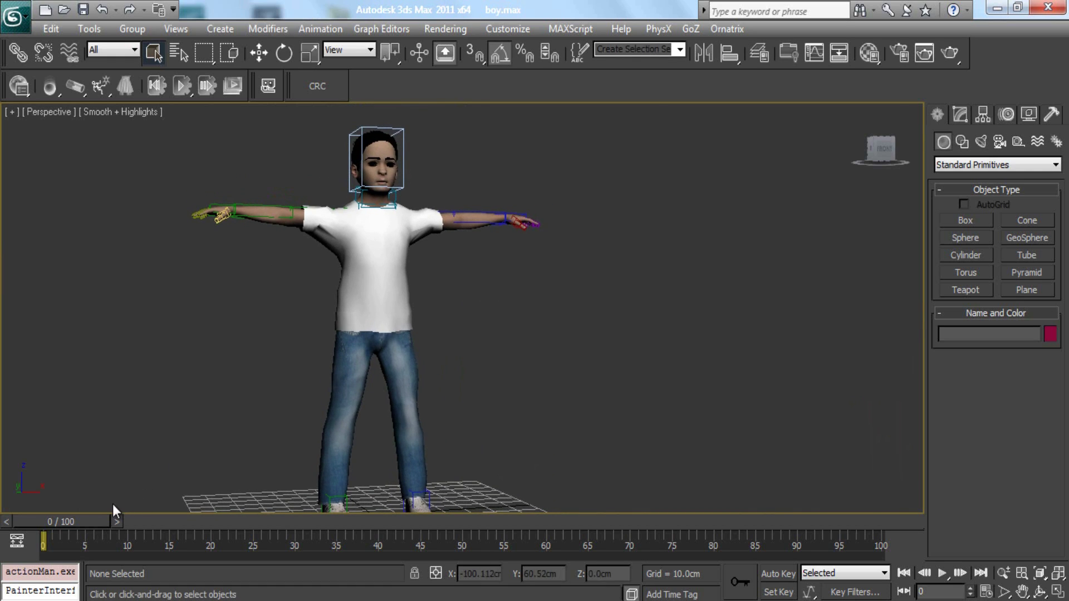
Select the whole boy character together with its biped skeleton in the Perspective view
drag(88, 521, 26, 413)
scroll(584, 296, down, 4)
drag(591, 162, 139, 456)
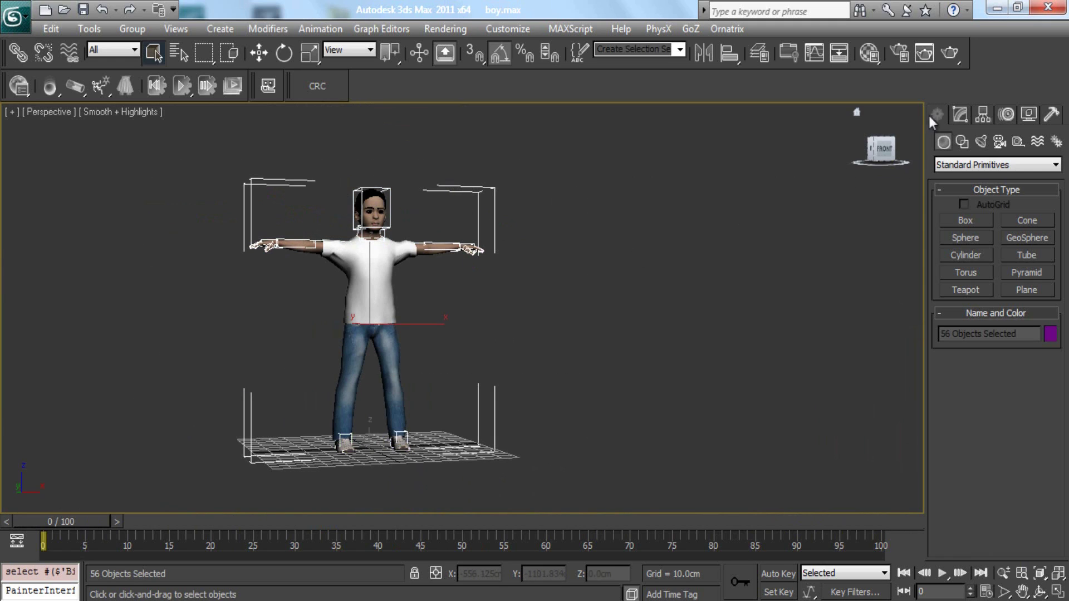
click(959, 115)
click(524, 204)
middle_drag(524, 206, 569, 207)
drag(590, 161, 276, 429)
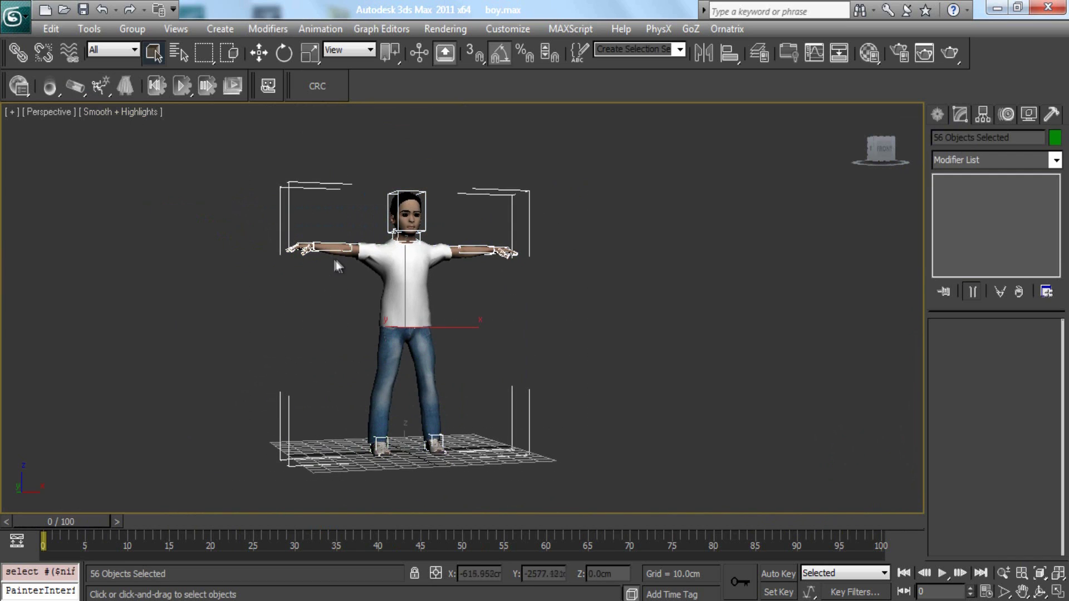
Export only the selected boy character and skeleton as biped.FBX, replacing the existing file and keeping the current FBX options
click(12, 31)
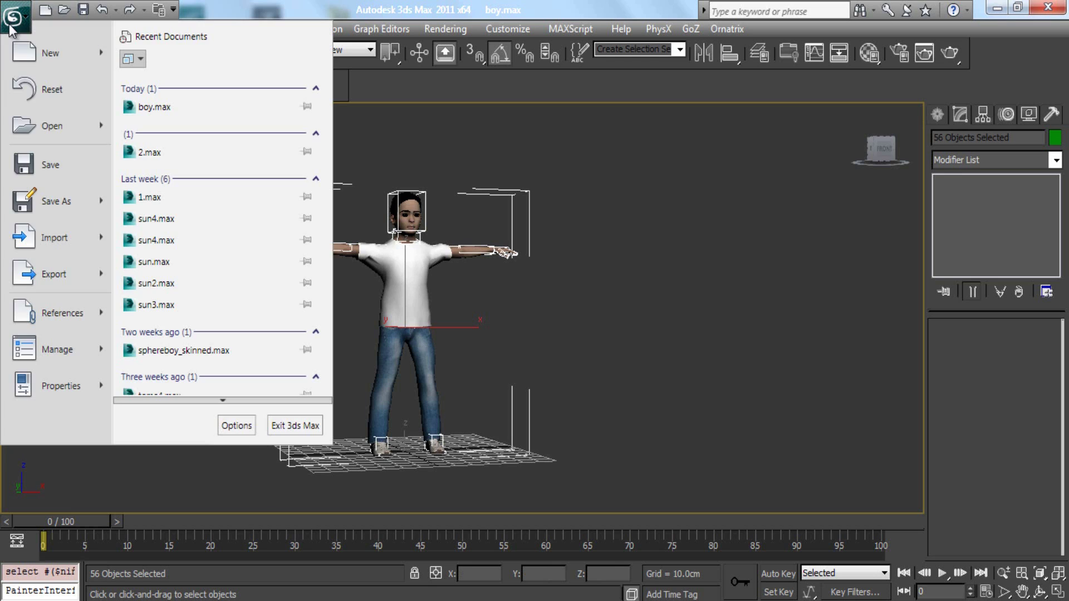
mouse_move(51, 280)
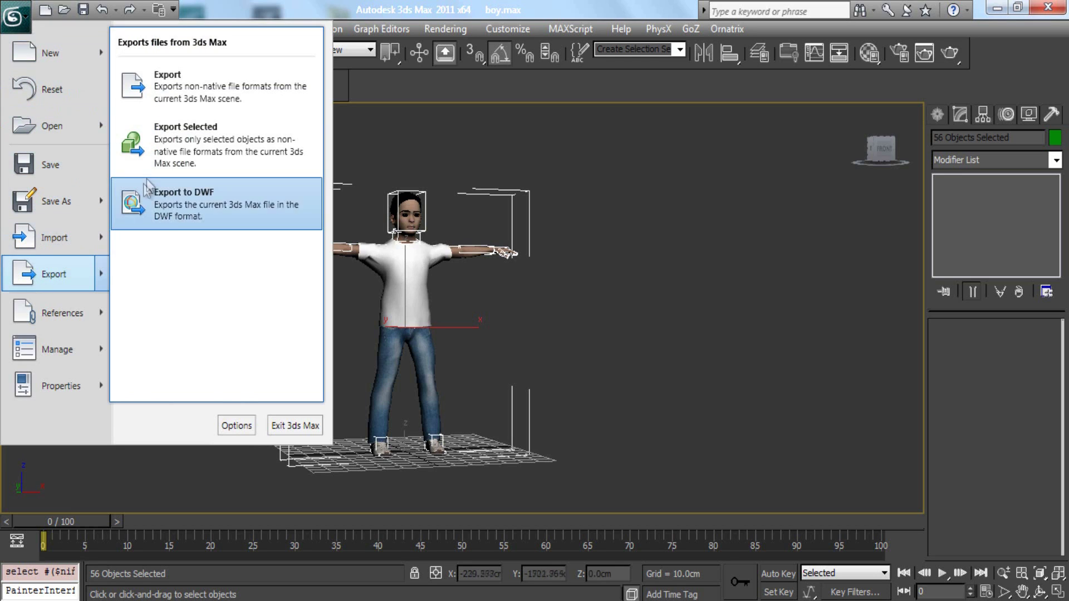
click(176, 146)
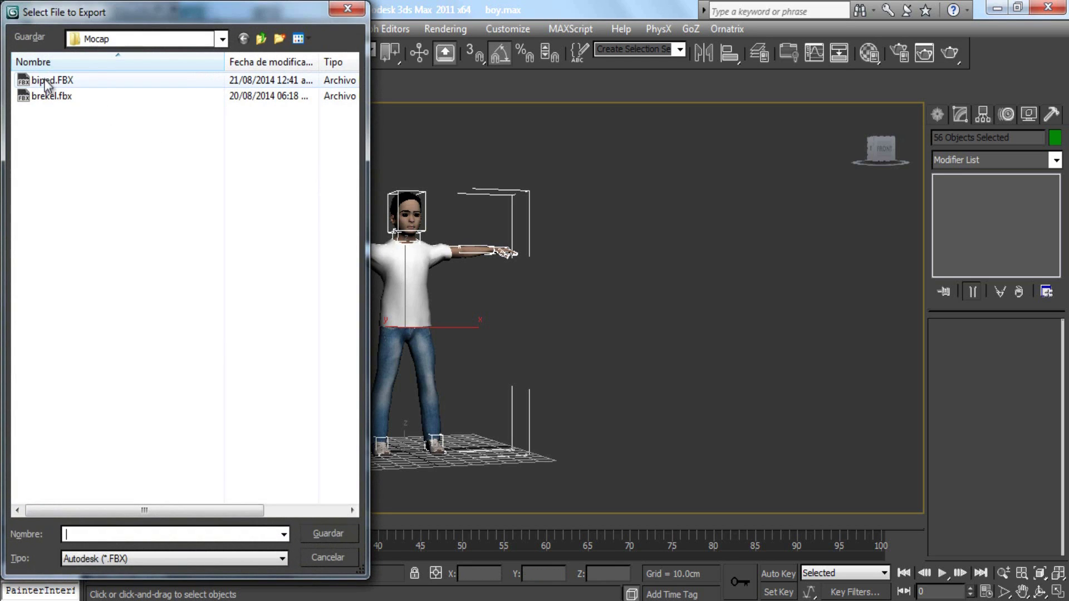
double_click(44, 79)
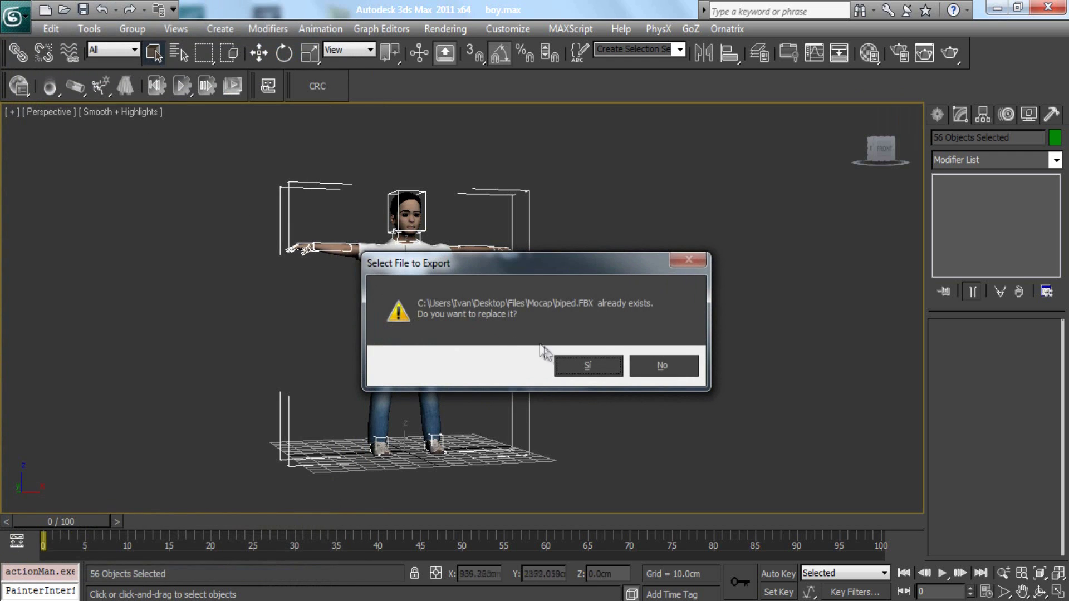
click(589, 366)
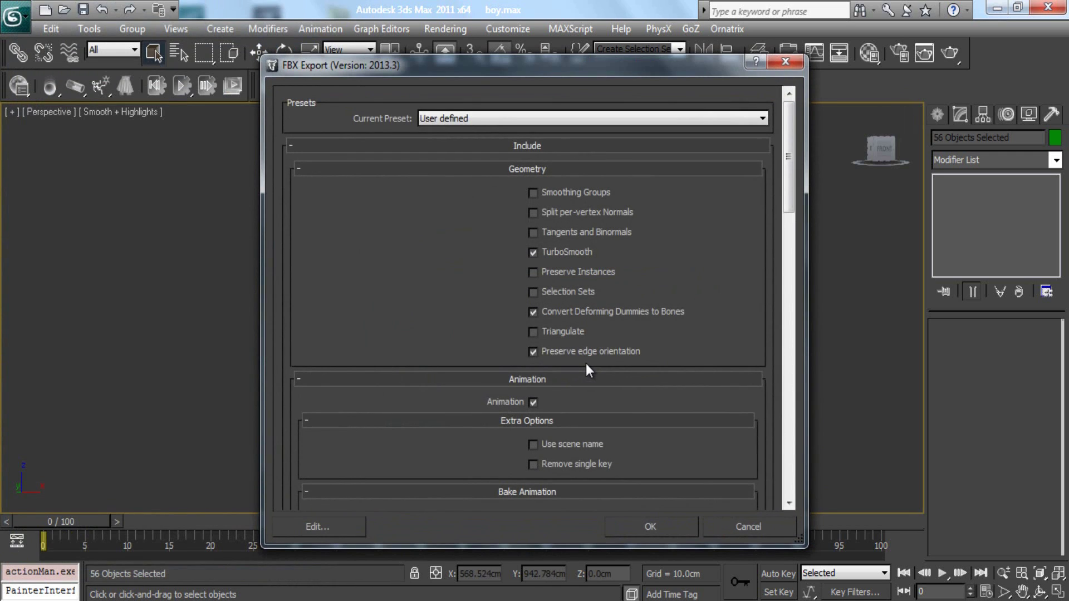
click(657, 520)
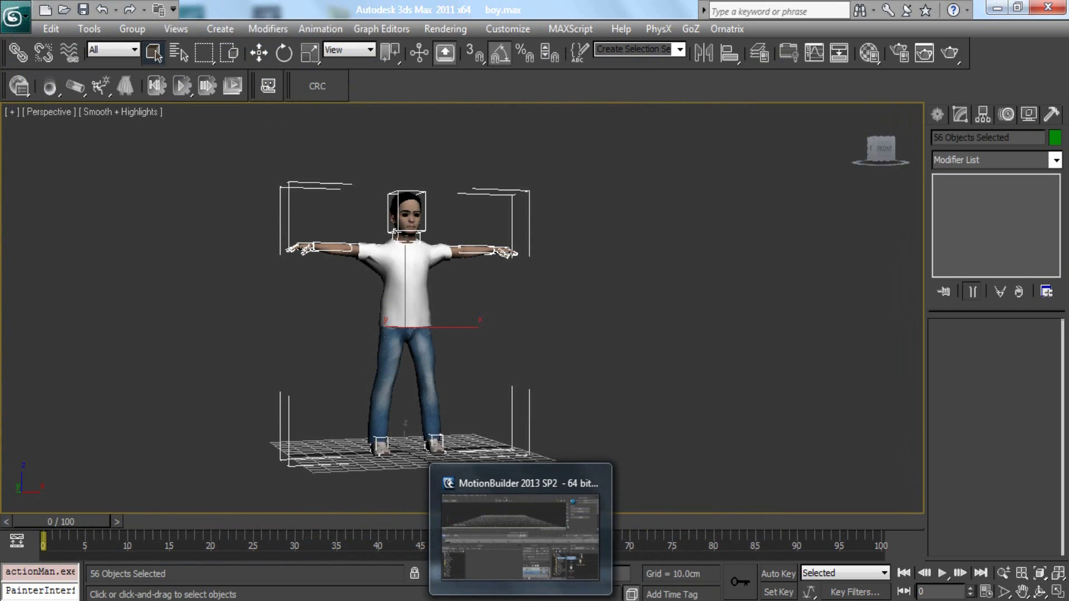
Switch to MotionBuilder and open the re-exported biped.FBX containing the boy character, importing Take 001
click(521, 600)
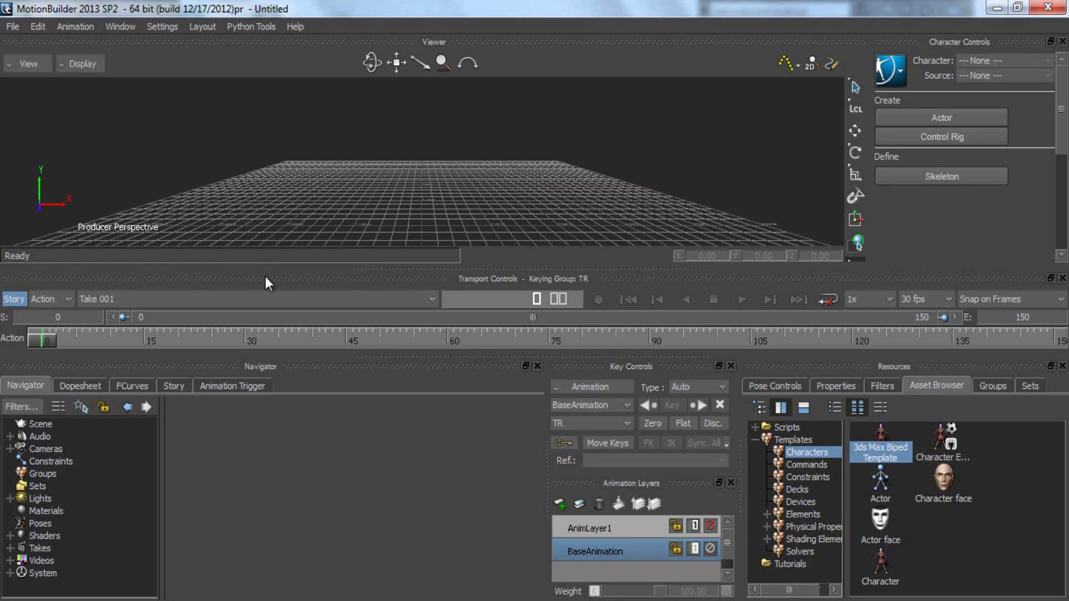
click(13, 27)
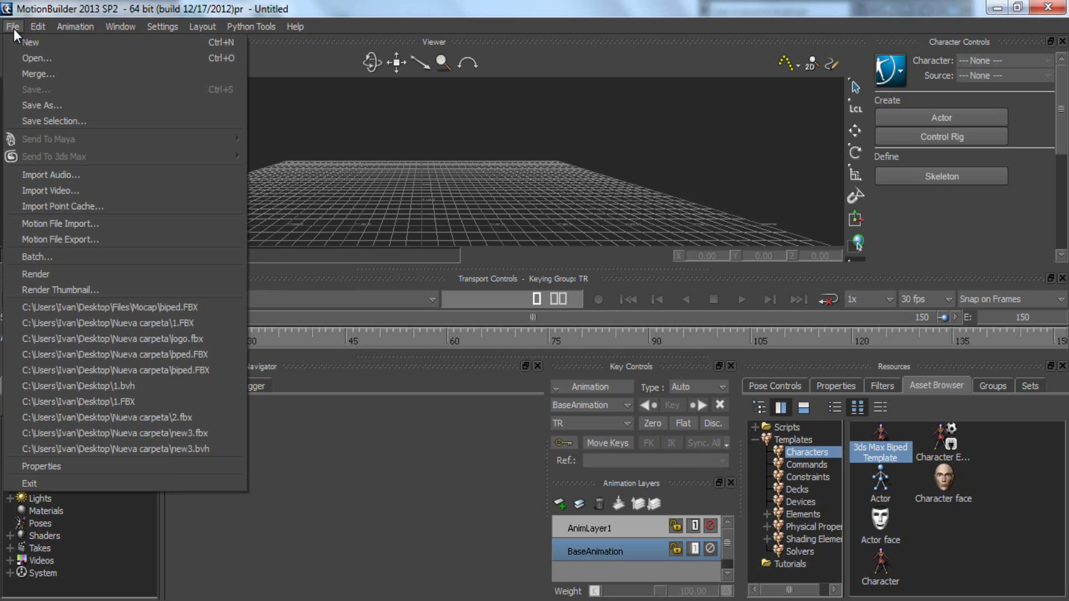
click(34, 64)
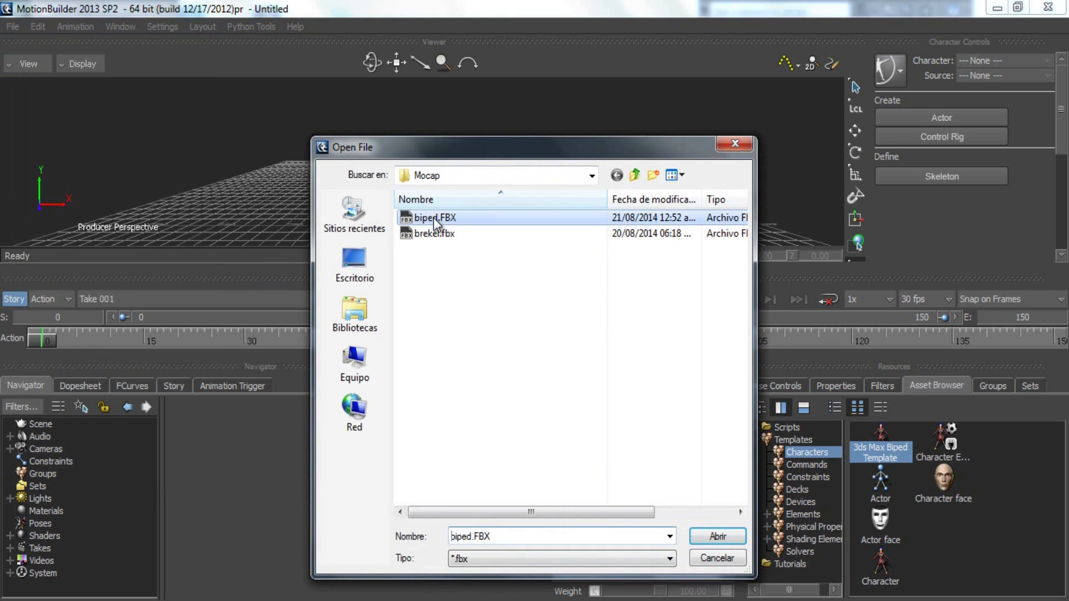
double_click(433, 217)
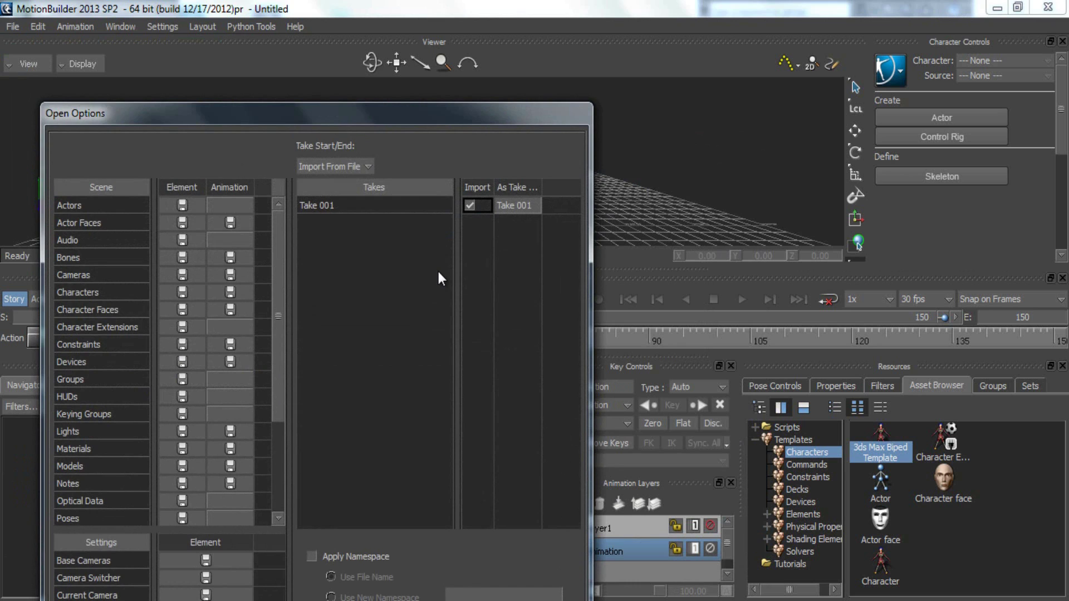
key(Return)
Set the viewer display to X-Ray to reveal the skeleton inside the imported boy character
scroll(462, 161, up, 5)
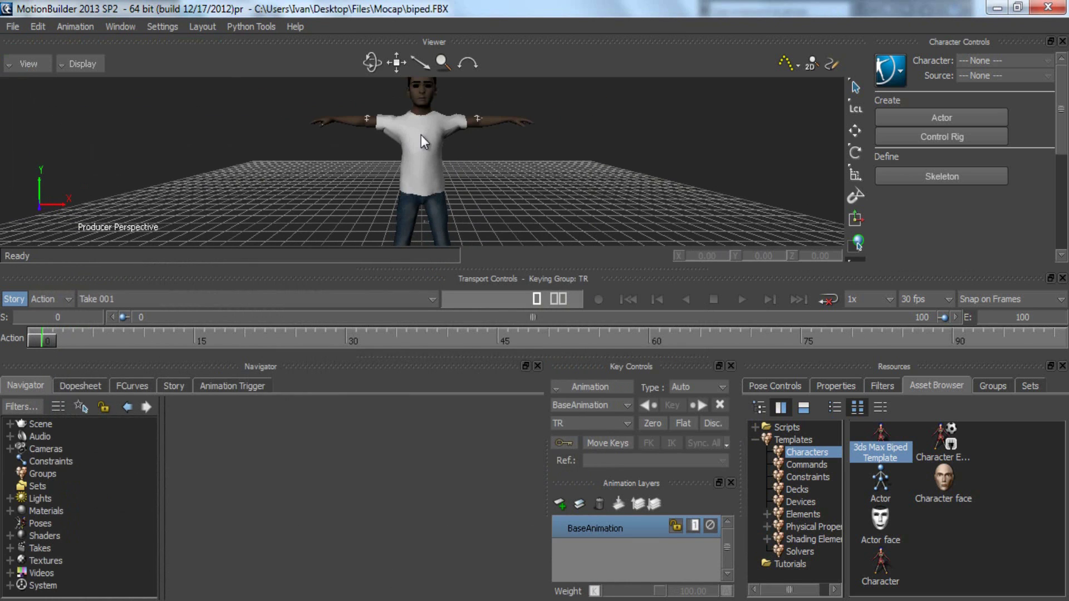
shift+drag(420, 136, 390, 168)
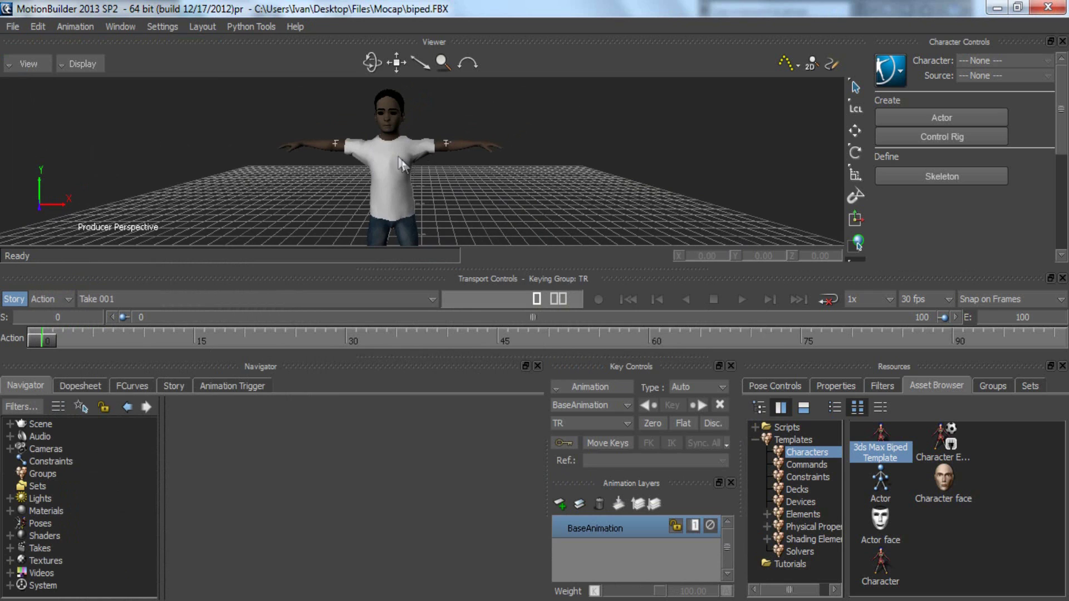
shift+drag(373, 160, 393, 156)
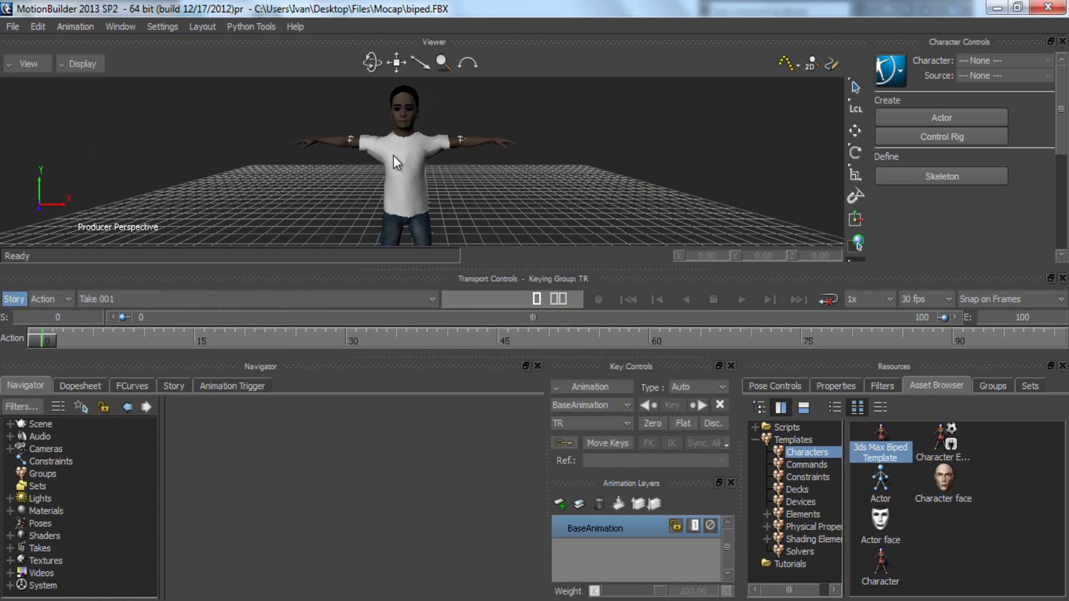
click(77, 66)
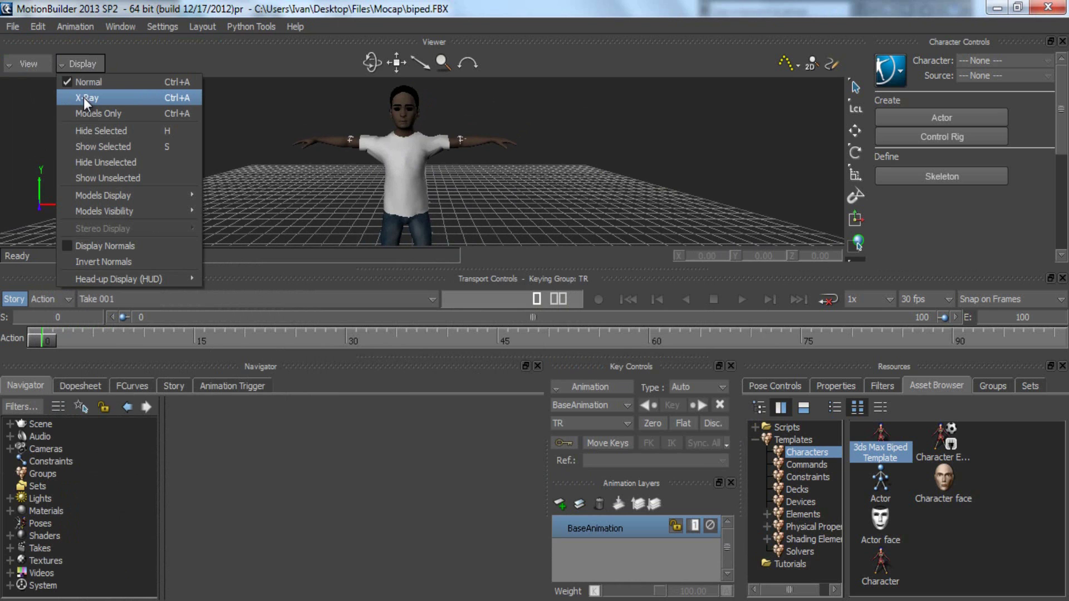
click(87, 98)
ctrl+drag(393, 165, 406, 159)
scroll(406, 159, up, 4)
scroll(406, 158, down, 4)
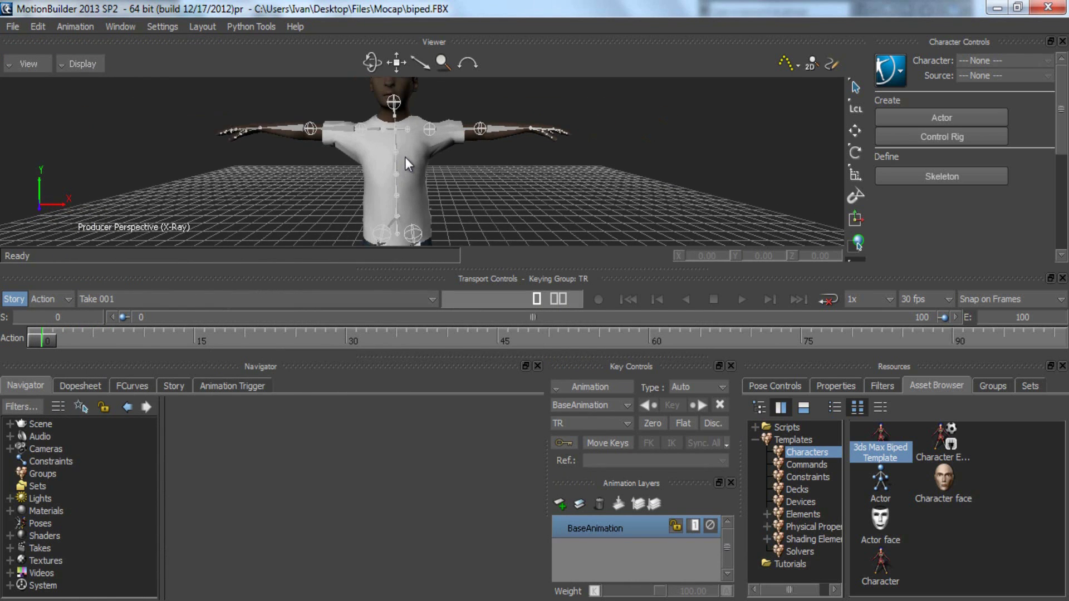
Apply the 3ds Max Biped Template to the boy's left forearm bone and characterize the skeleton
scroll(406, 157, down, 1)
scroll(414, 146, up, 4)
shift+drag(413, 145, 427, 161)
scroll(426, 162, down, 3)
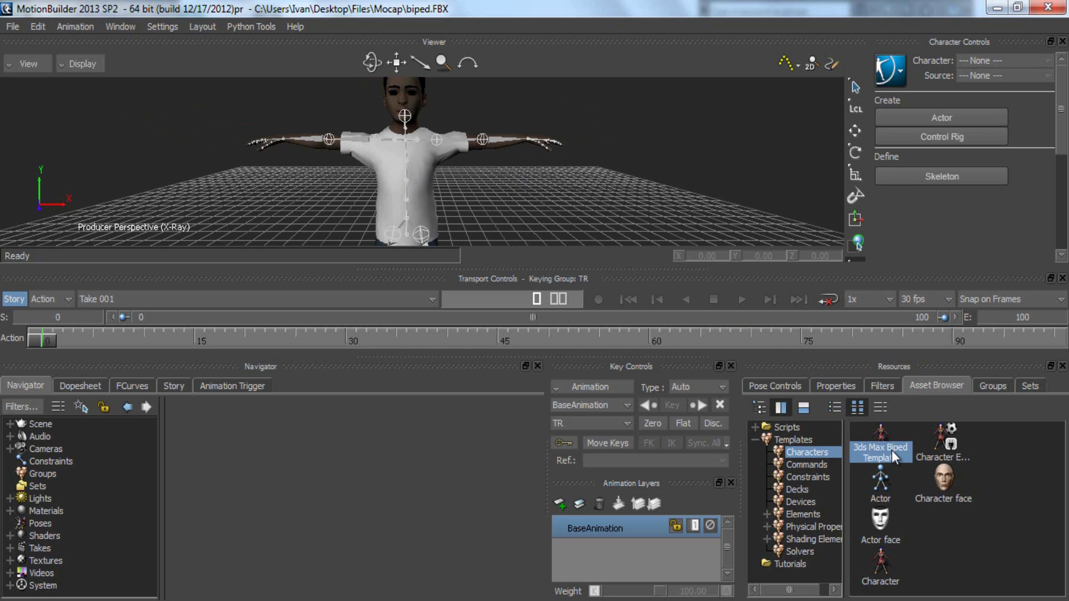
drag(891, 450, 399, 146)
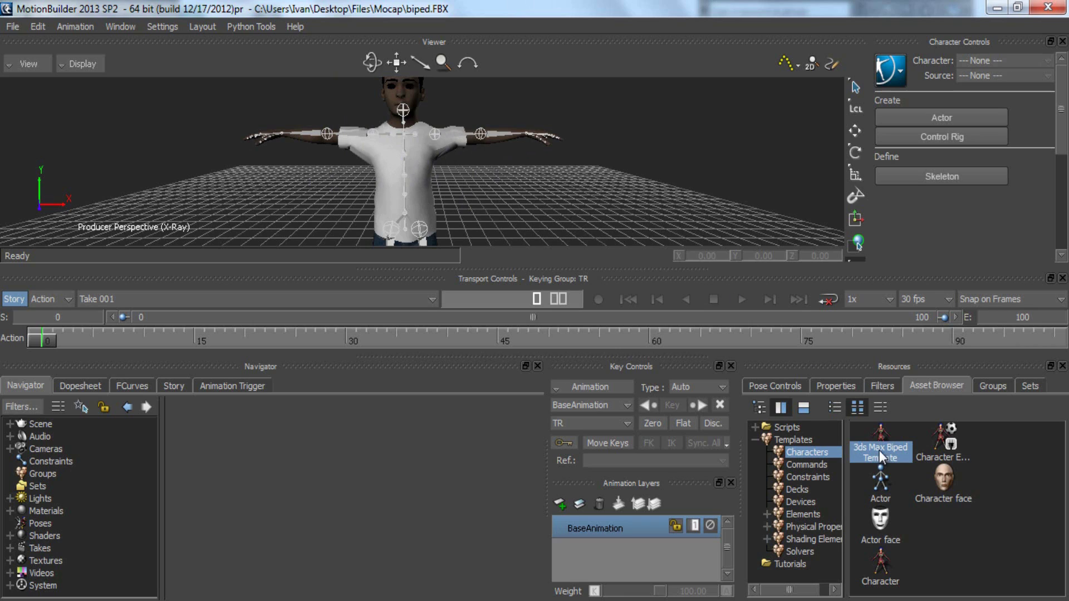
drag(896, 452, 500, 189)
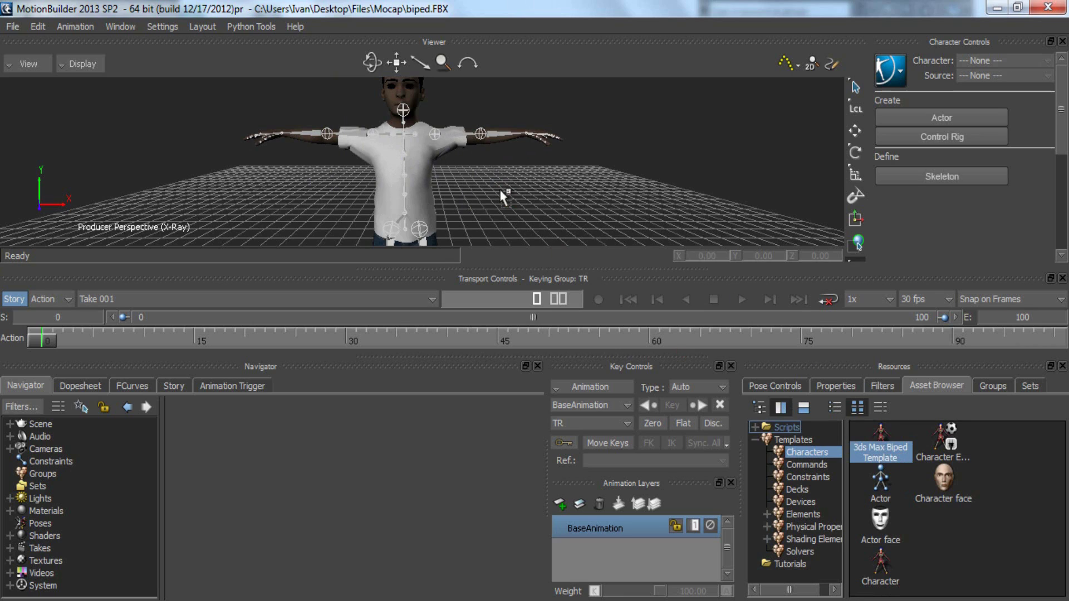
mouse_move(499, 149)
mouse_down()
mouse_move(716, 361)
mouse_move(910, 466)
mouse_move(809, 398)
mouse_move(503, 131)
mouse_move(447, 116)
mouse_move(393, 217)
mouse_move(326, 129)
mouse_move(482, 138)
mouse_move(455, 145)
mouse_move(498, 131)
mouse_up()
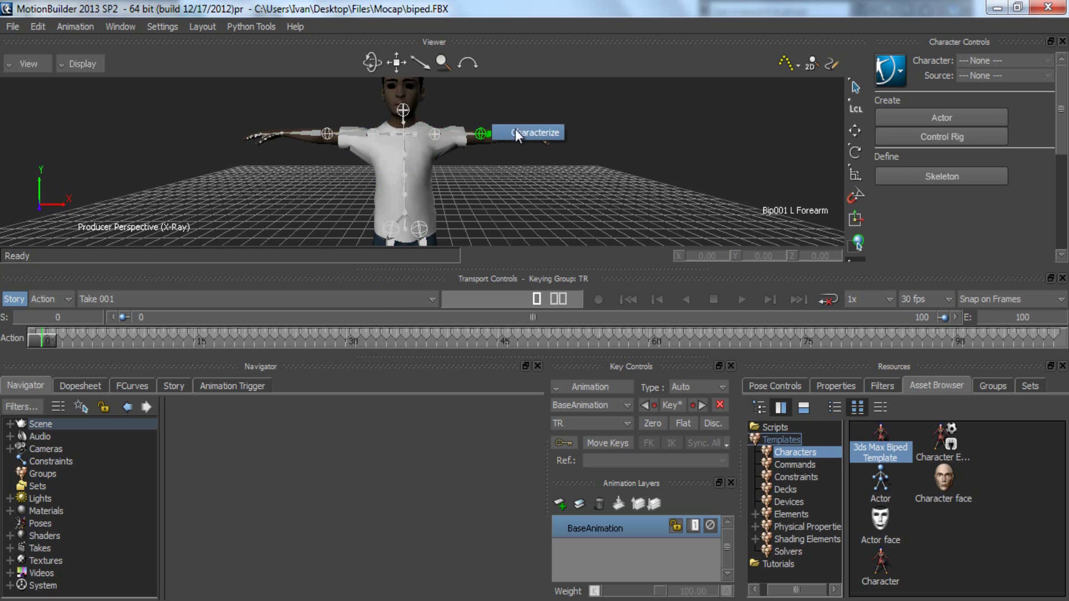
click(523, 133)
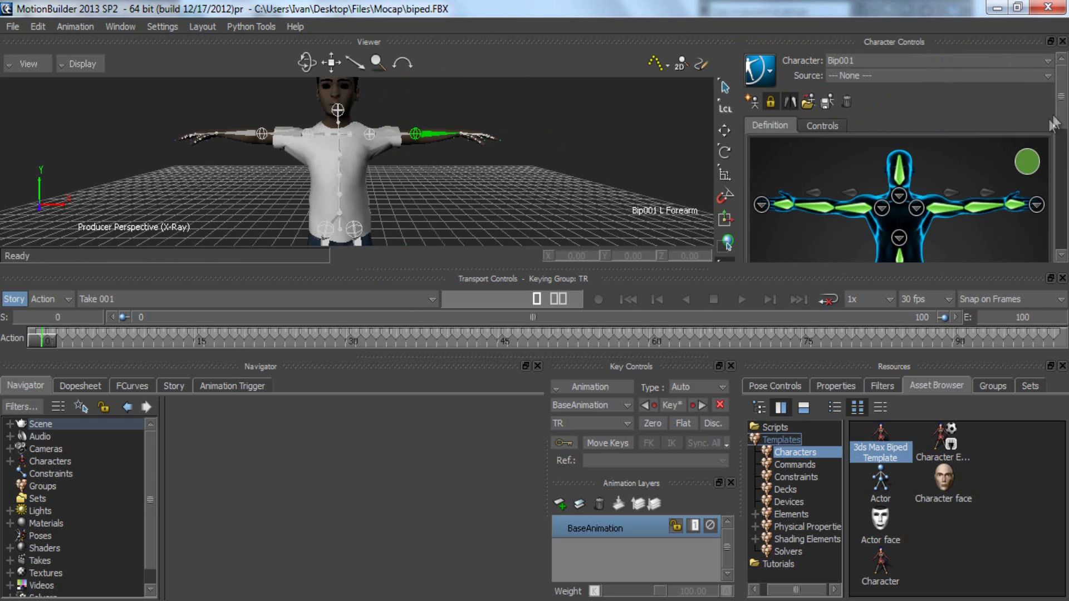
Create an FK/IK control rig for the Bip001 character
scroll(1049, 182, down, 3)
scroll(1050, 167, up, 5)
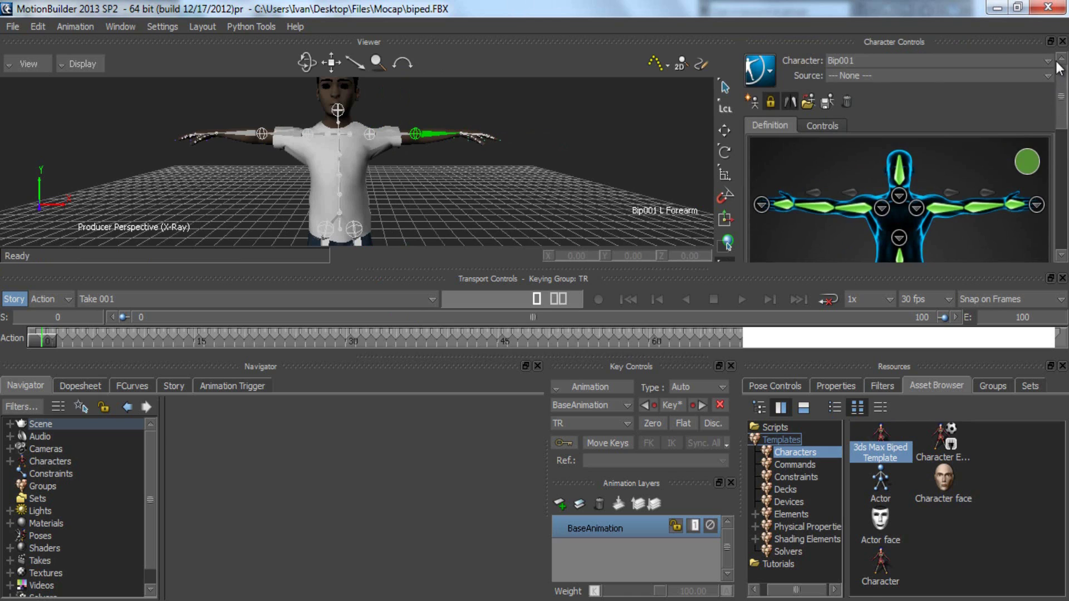
click(770, 71)
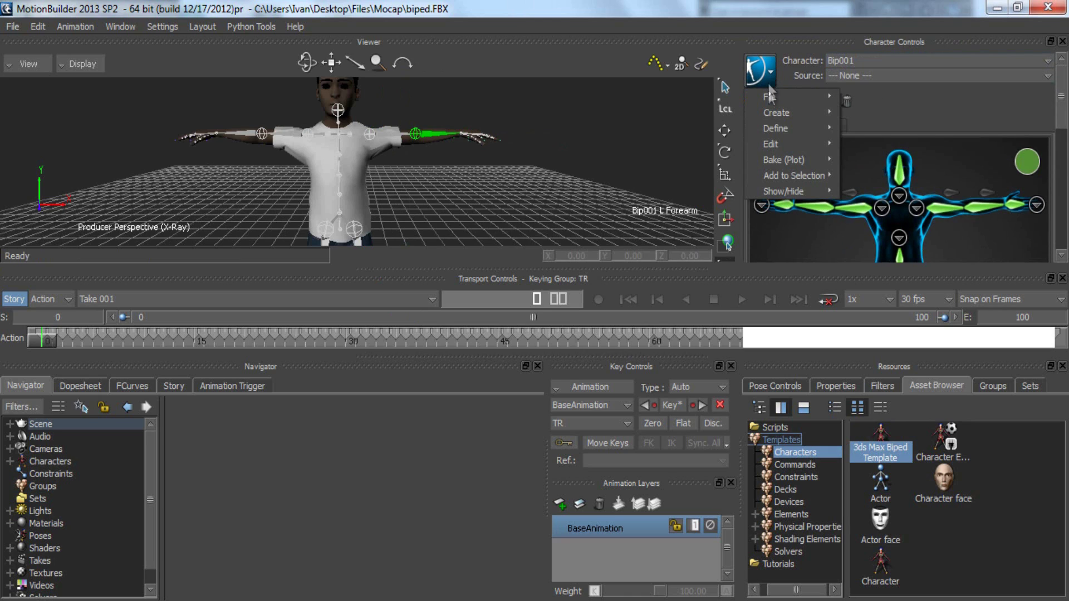
mouse_move(769, 114)
click(886, 128)
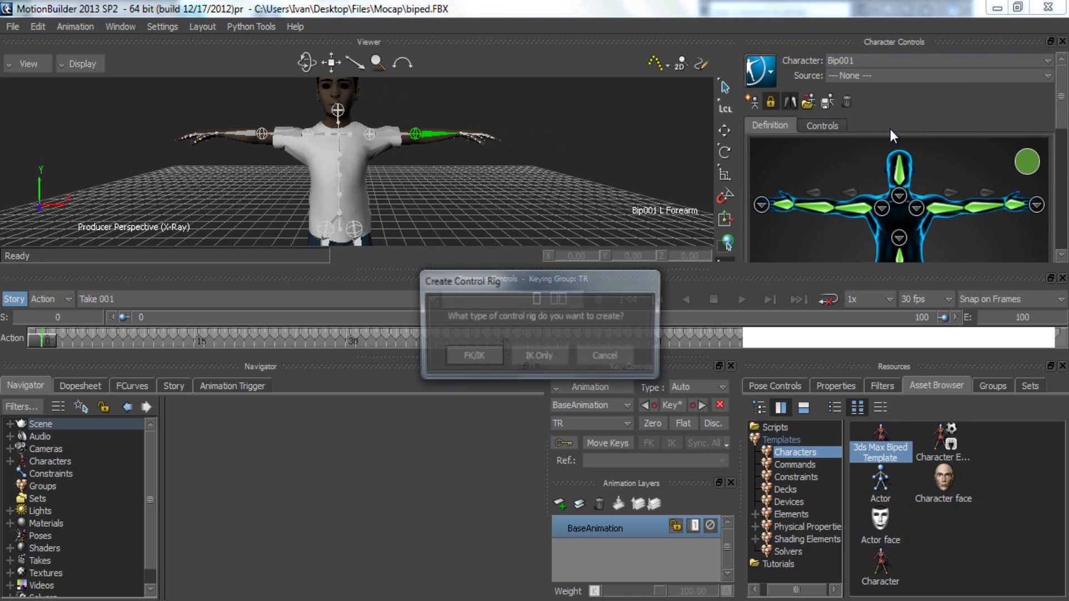
click(477, 357)
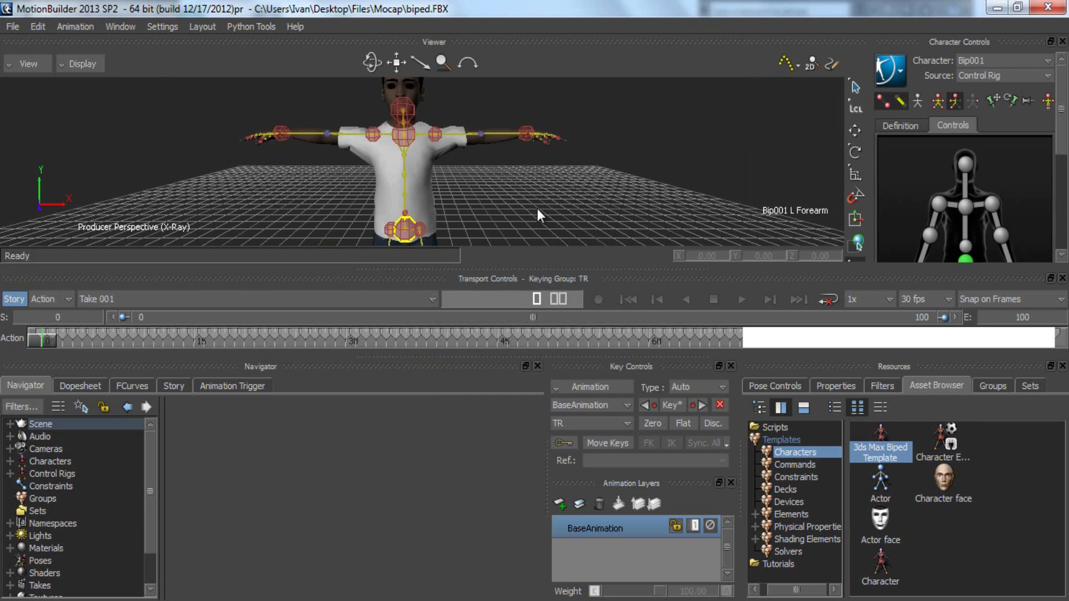
Merge brekel.fbx from the Mocap folder into the scene, importing its Take 001
scroll(537, 209, down, 5)
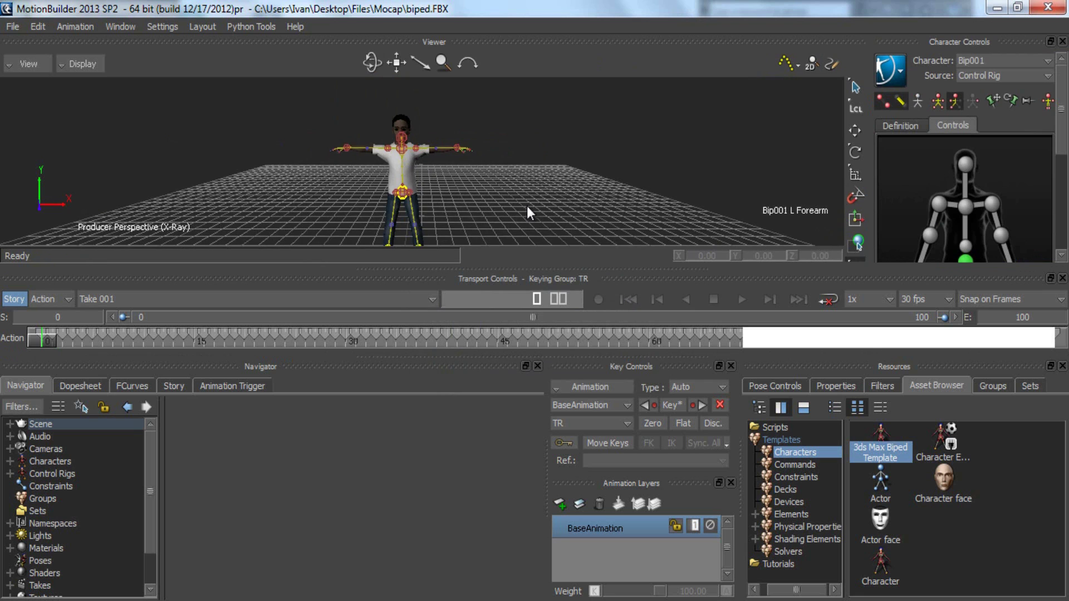
middle_drag(527, 206, 530, 192)
scroll(543, 182, up, 5)
scroll(483, 185, down, 4)
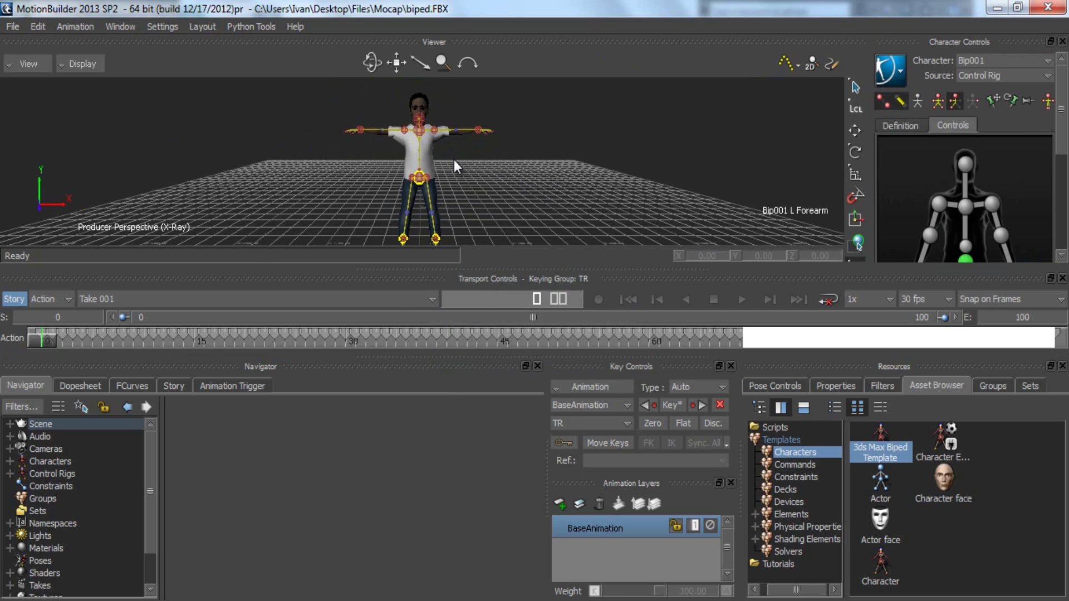
click(11, 26)
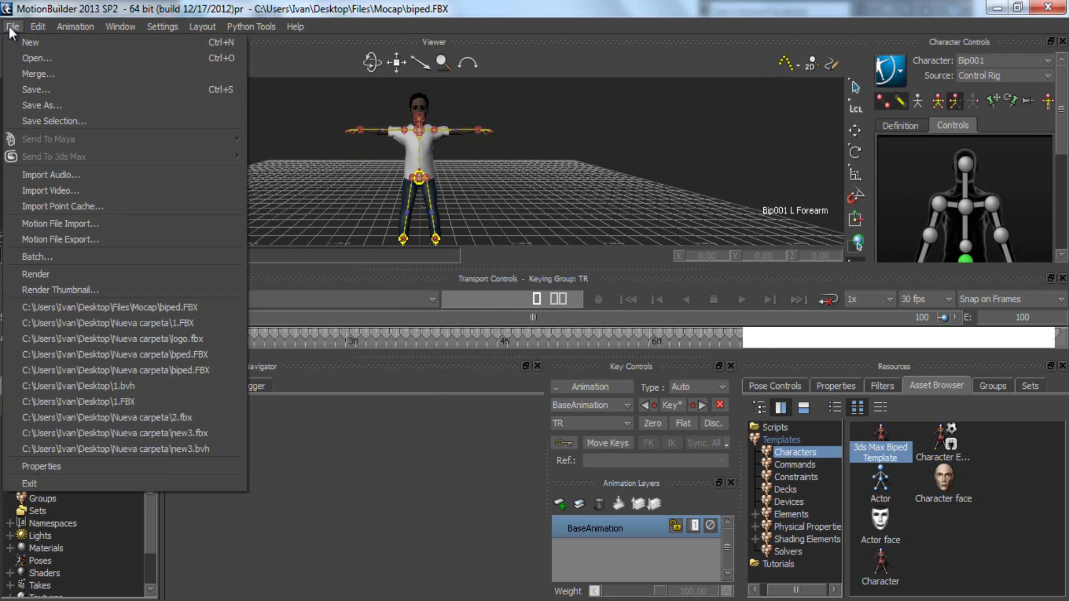
click(25, 68)
click(434, 250)
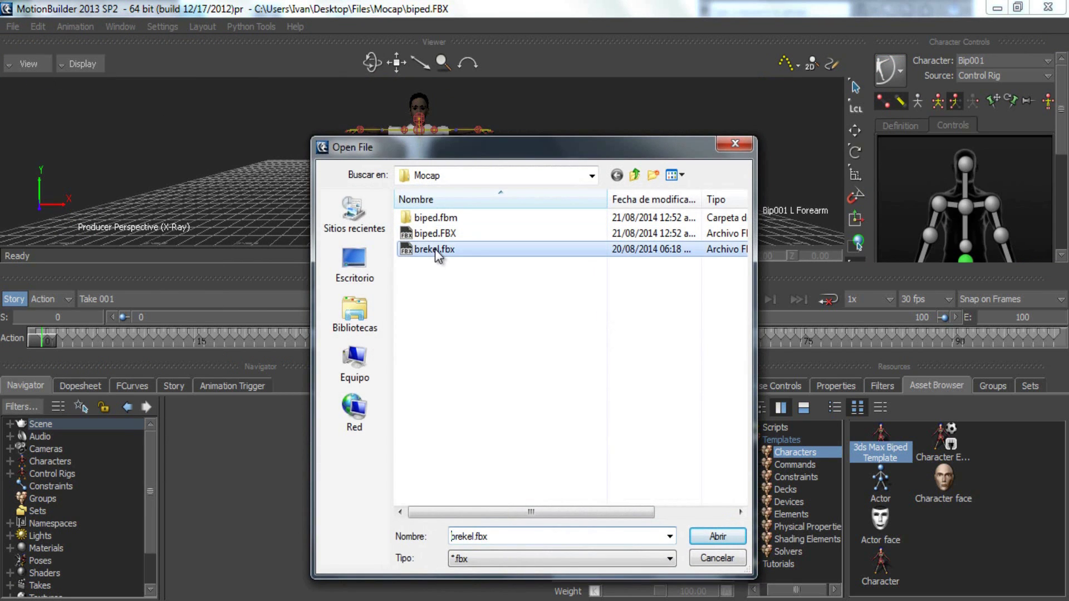
double_click(433, 251)
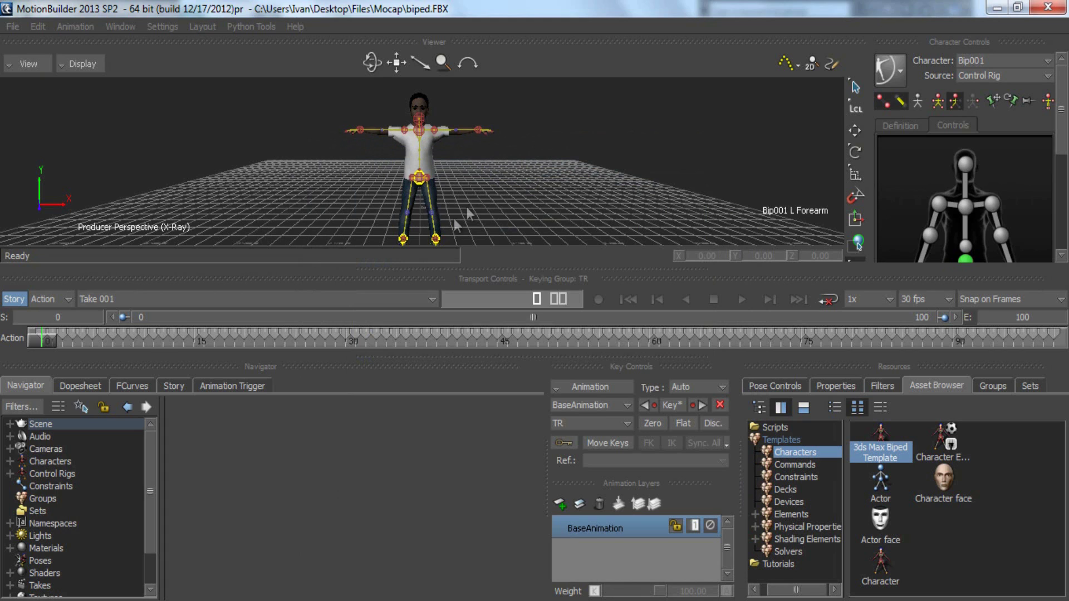
key(Return)
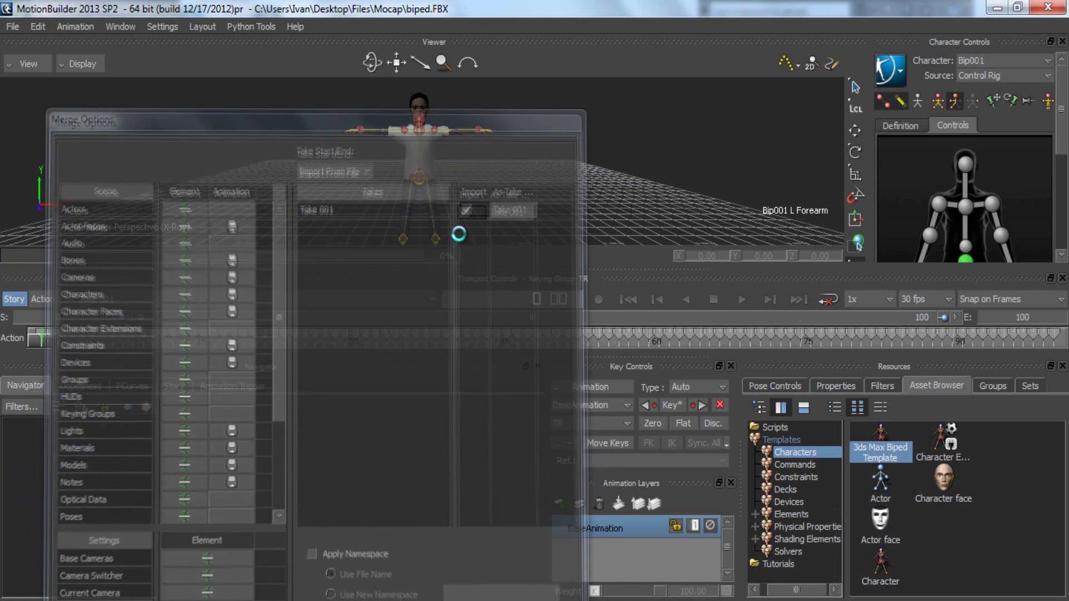
Examine the merged Brekel skeleton's pose beside the boy character at the start of the take
middle_drag(489, 161, 477, 220)
scroll(354, 133, up, 5)
middle_drag(354, 129, 400, 183)
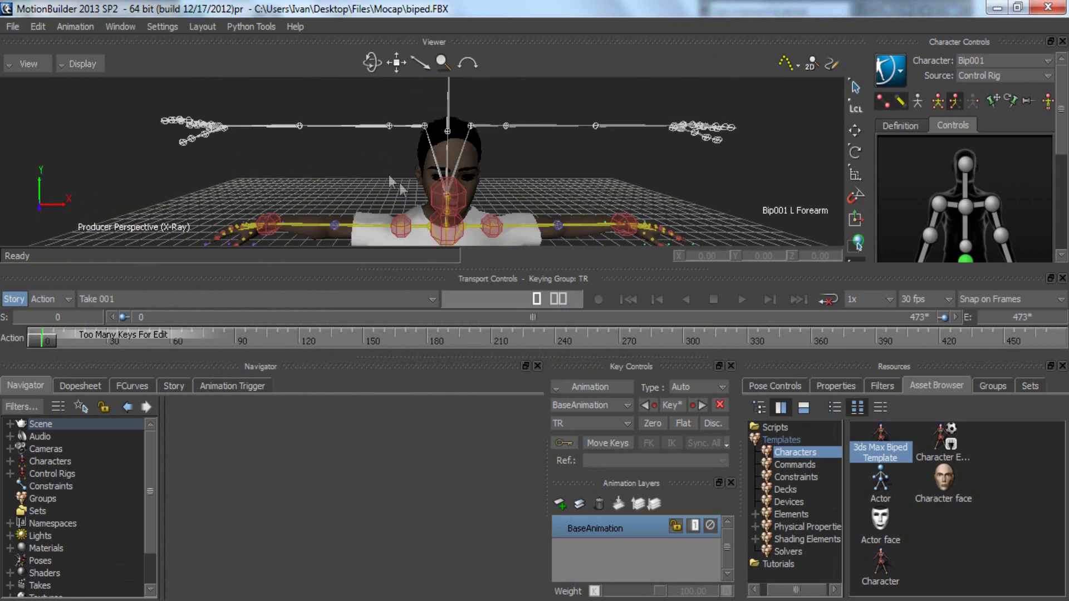
scroll(276, 165, down, 2)
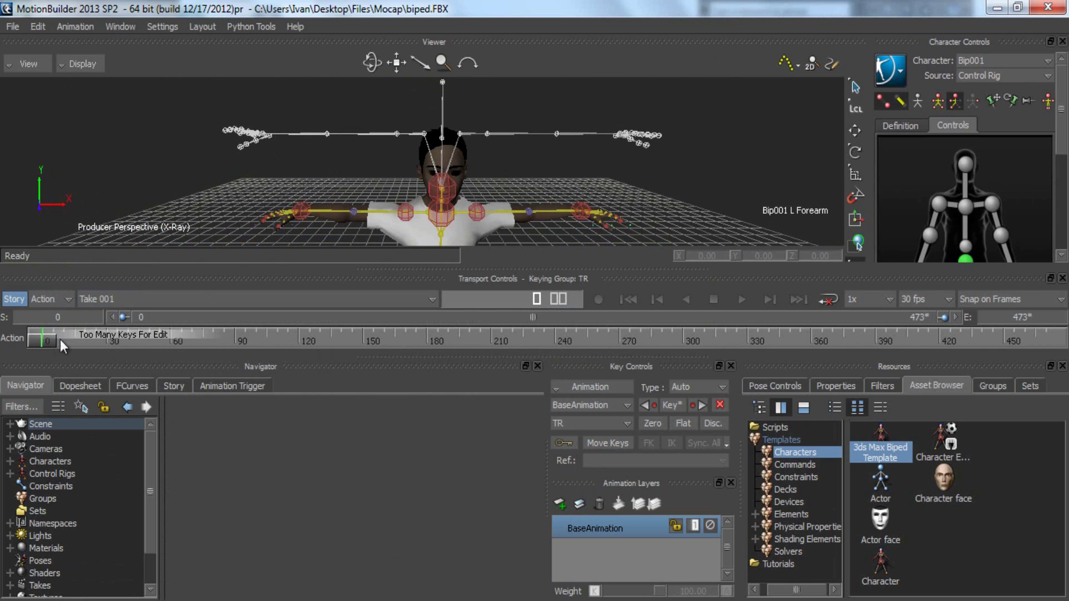
drag(60, 339, 18, 328)
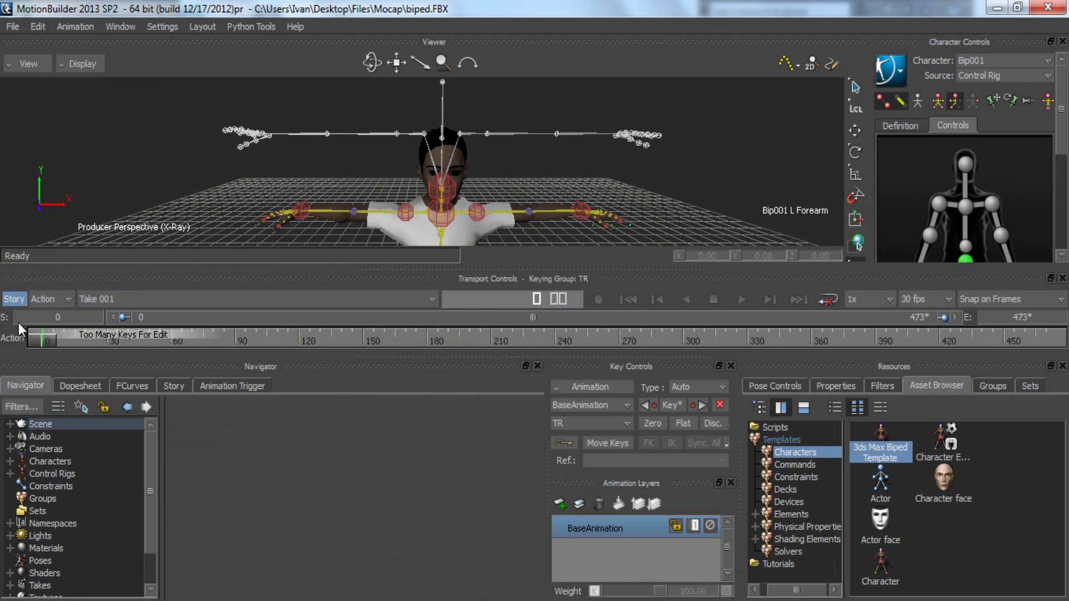
scroll(496, 177, down, 3)
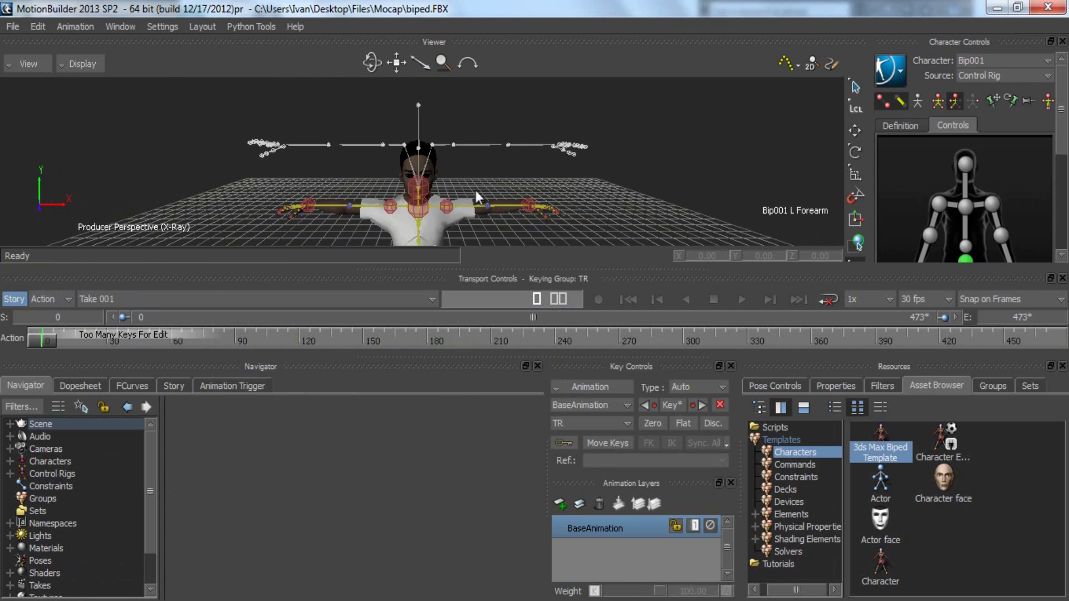
scroll(475, 189, down, 2)
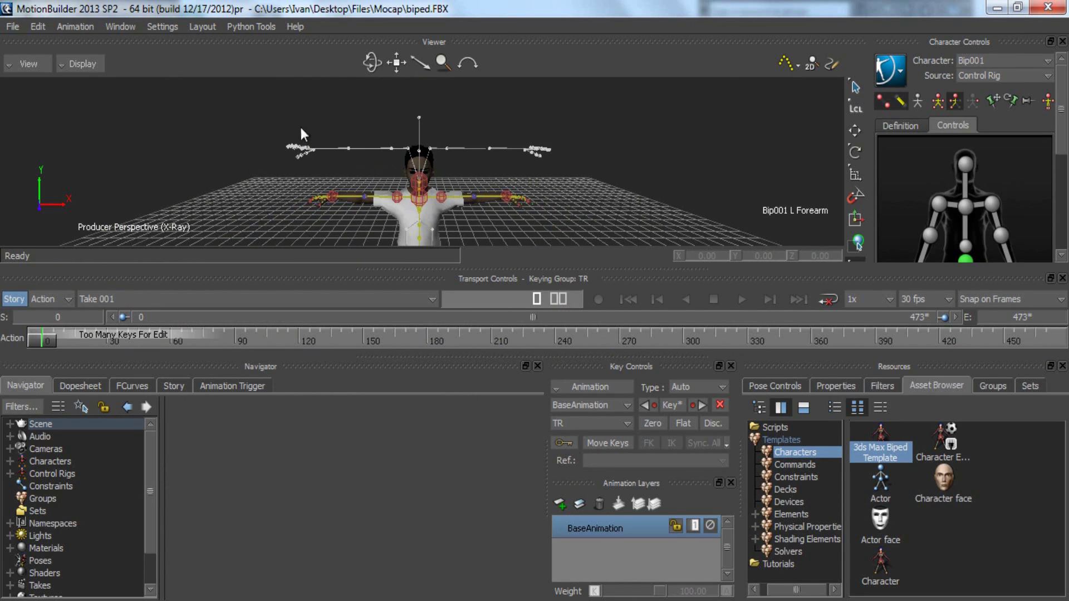
shift+drag(401, 166, 390, 135)
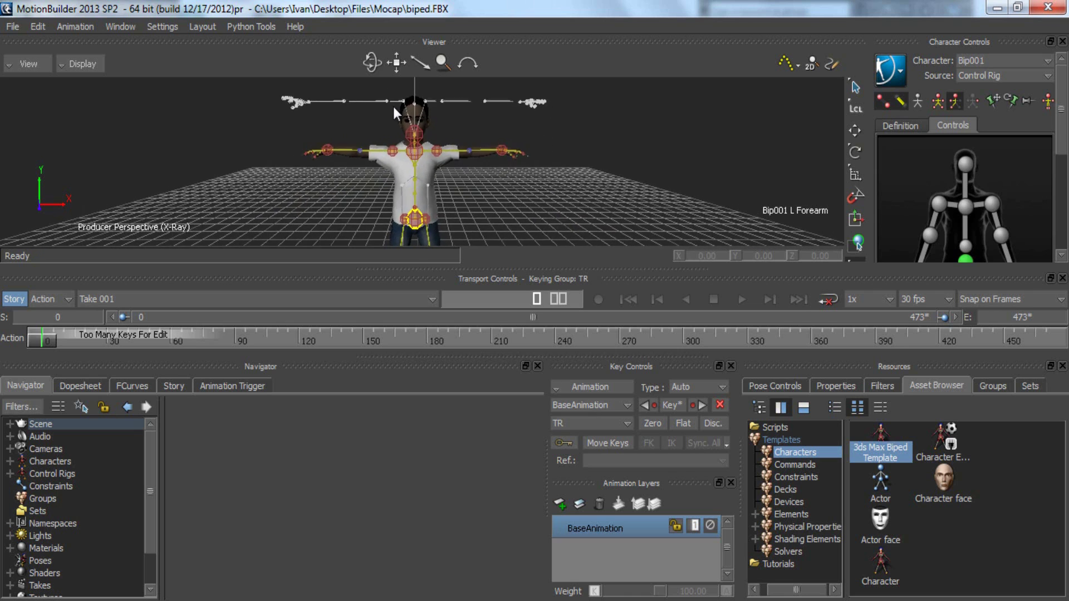
scroll(389, 136, down, 2)
scroll(349, 129, up, 3)
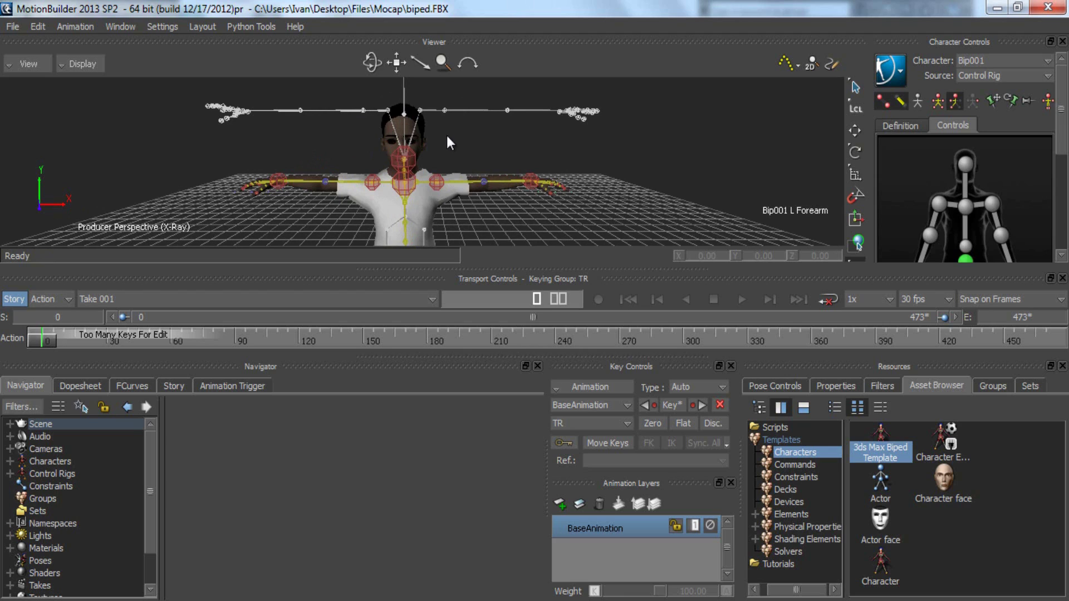
scroll(481, 140, down, 2)
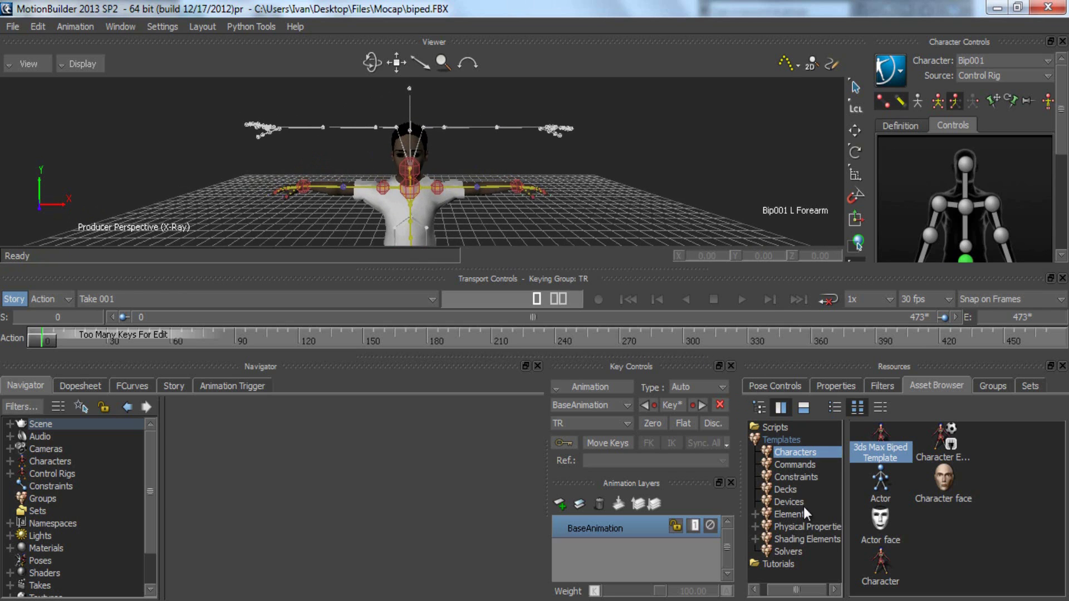
Apply the Character template to the Brekel skeleton's LeftForeArm bone and characterize it as a biped
click(881, 566)
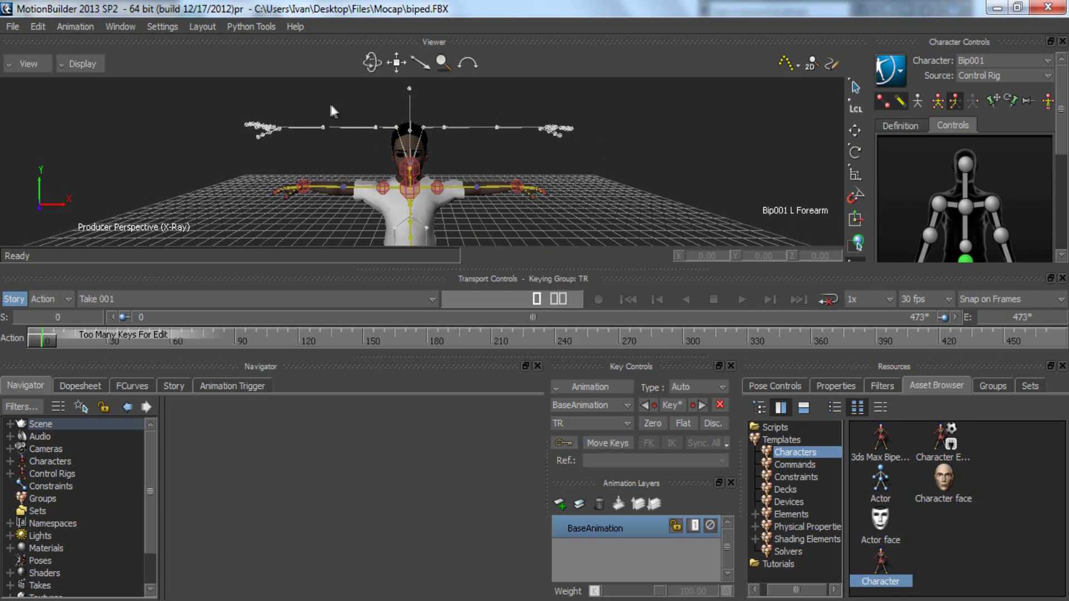
shift+drag(474, 165, 504, 162)
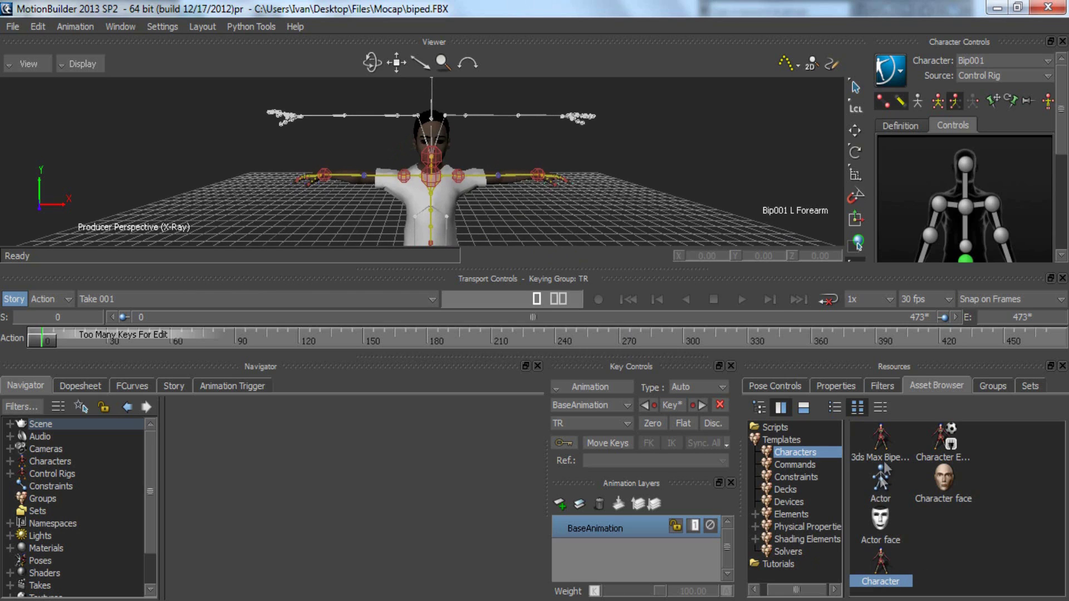
click(884, 441)
click(879, 563)
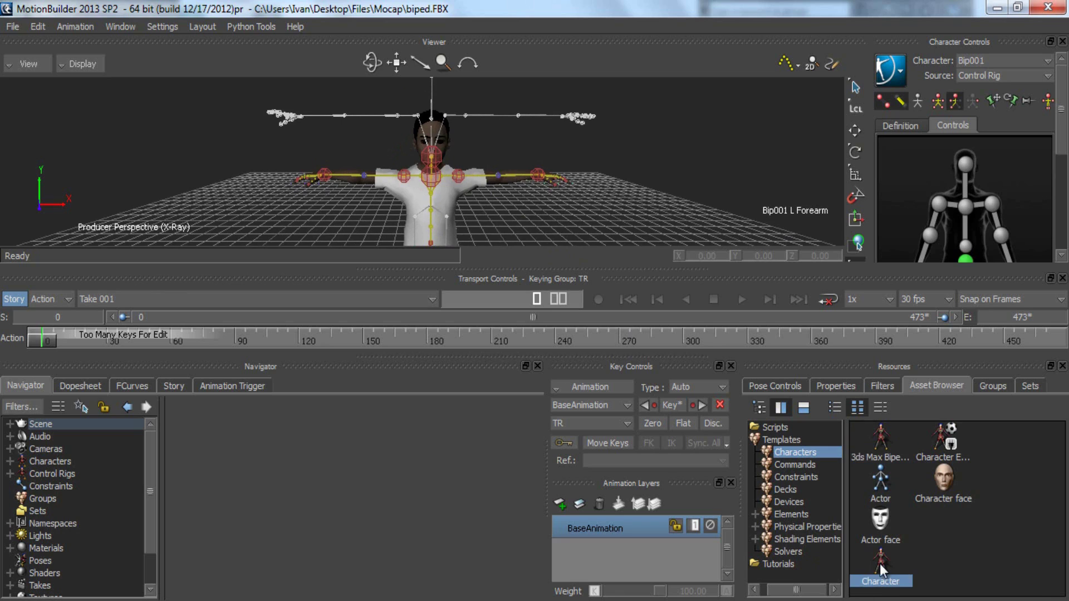
drag(878, 562, 534, 161)
drag(526, 123, 525, 114)
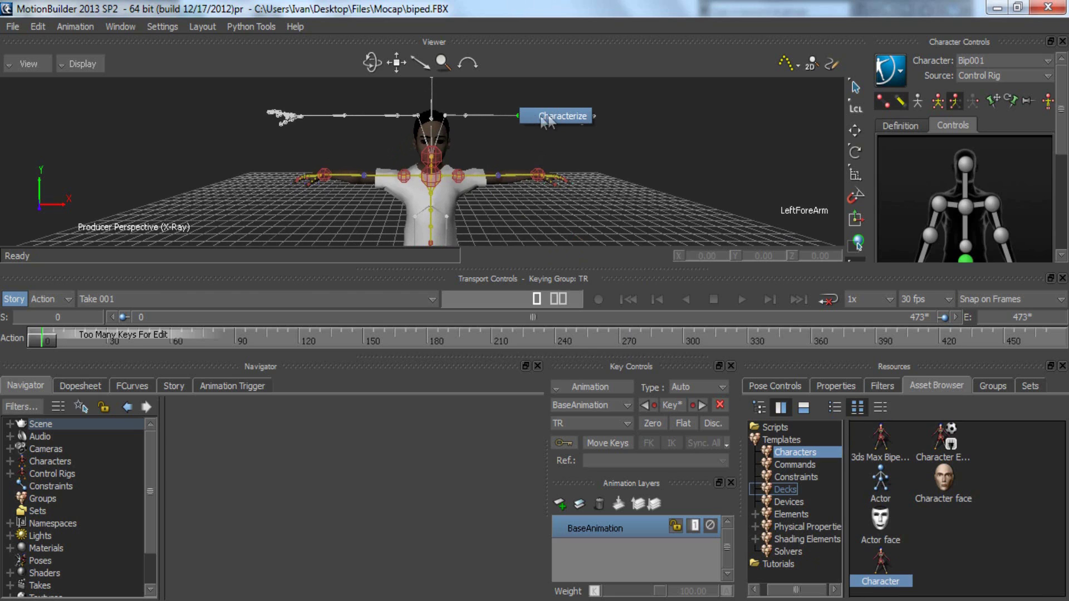
click(550, 115)
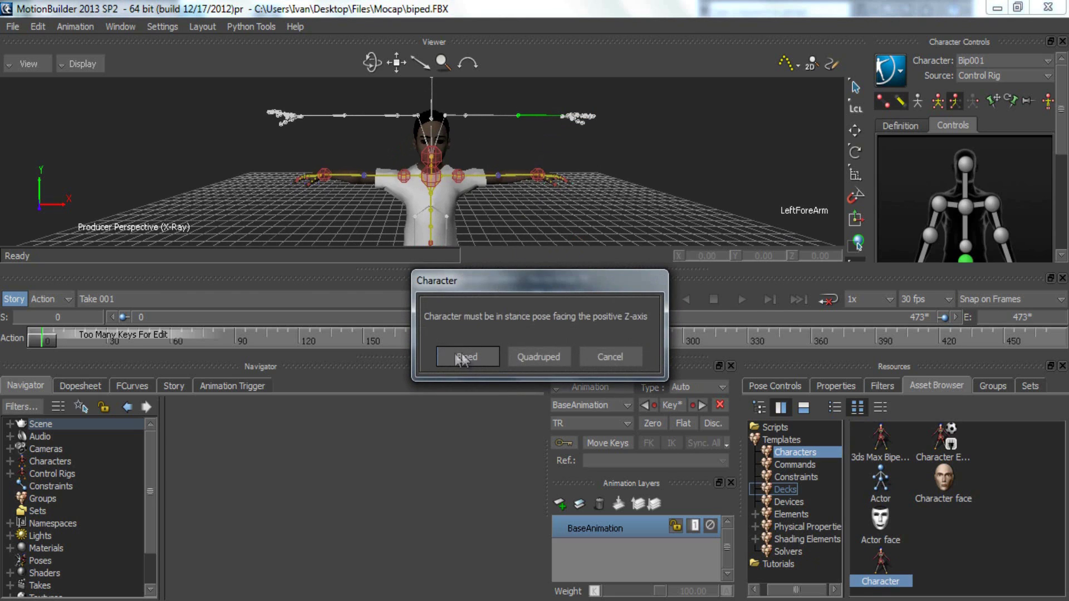
click(480, 357)
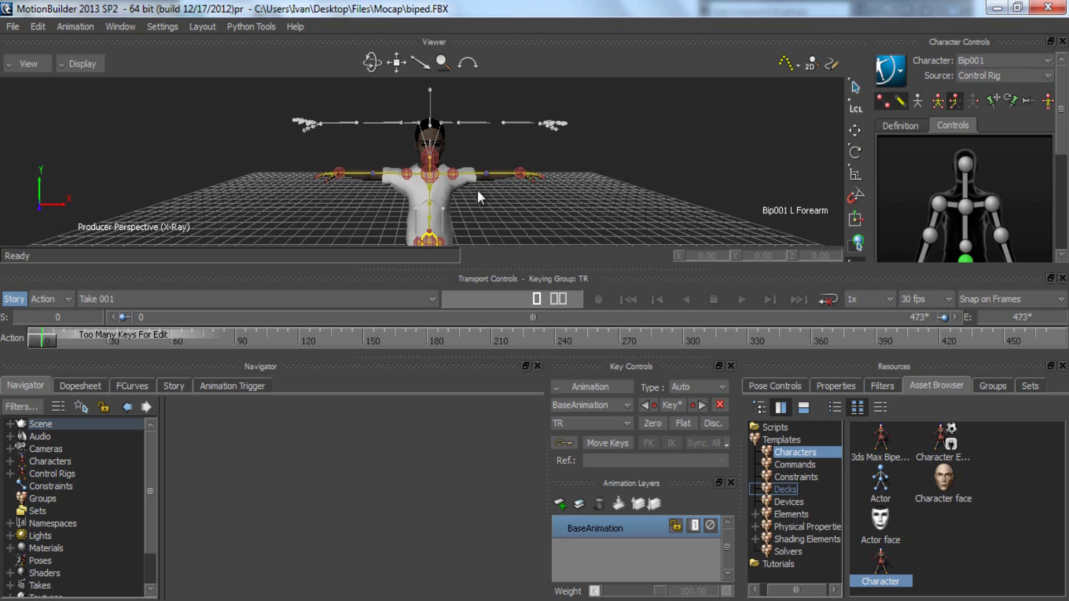
Set Bip001's input source to Character and preview Take 001, returning to frame 0
click(978, 76)
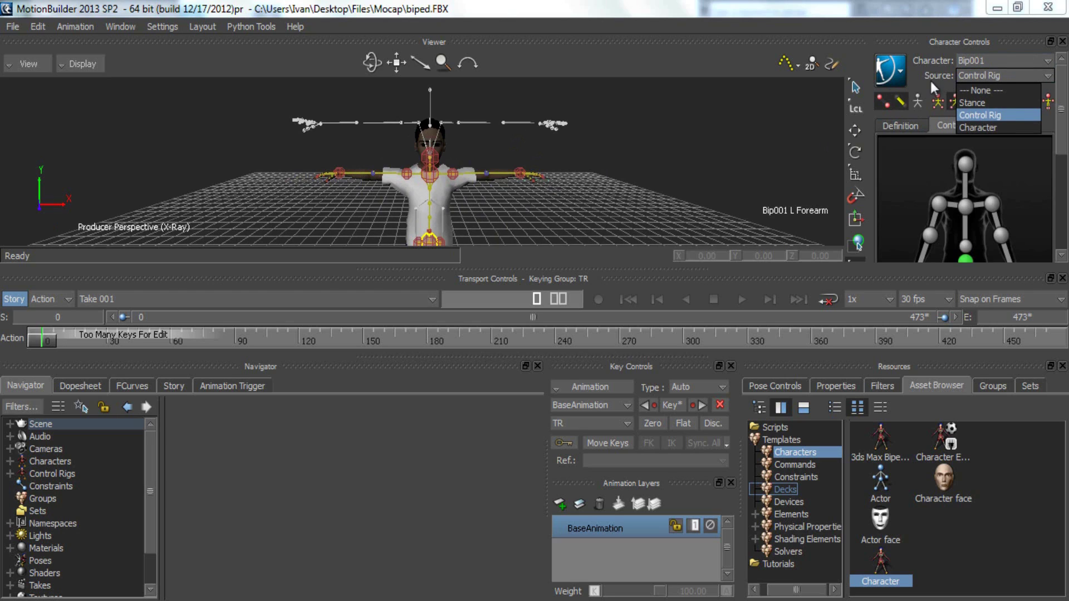
click(973, 128)
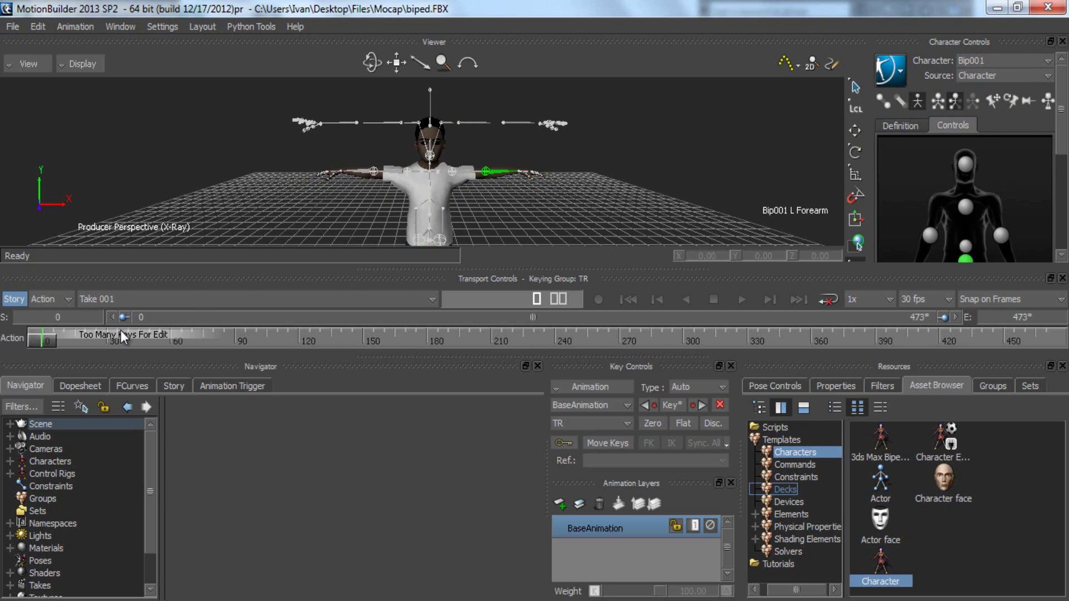
click(738, 301)
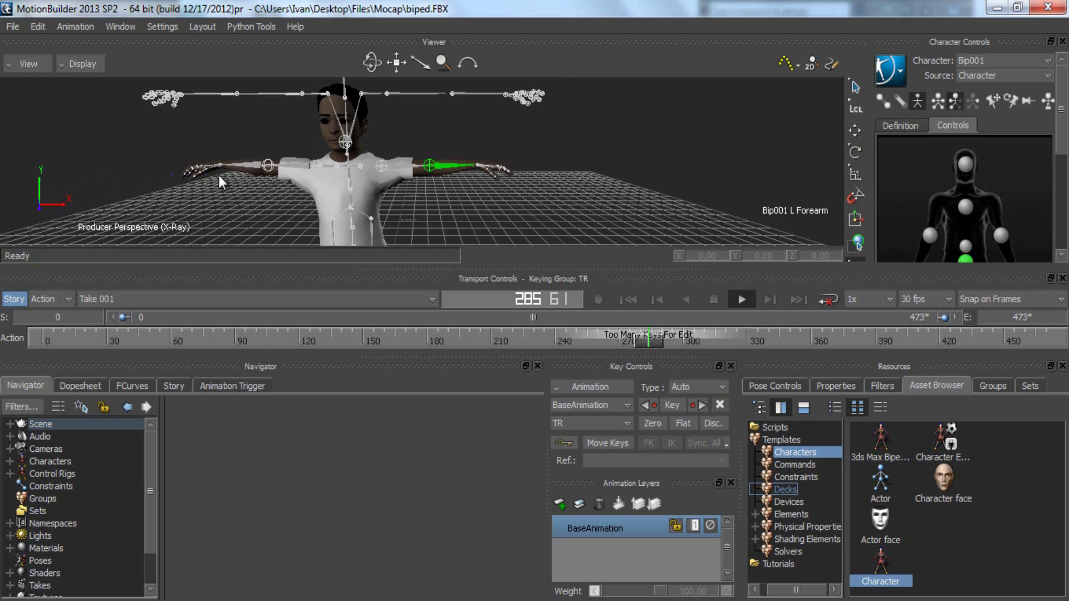
drag(676, 338, 47, 338)
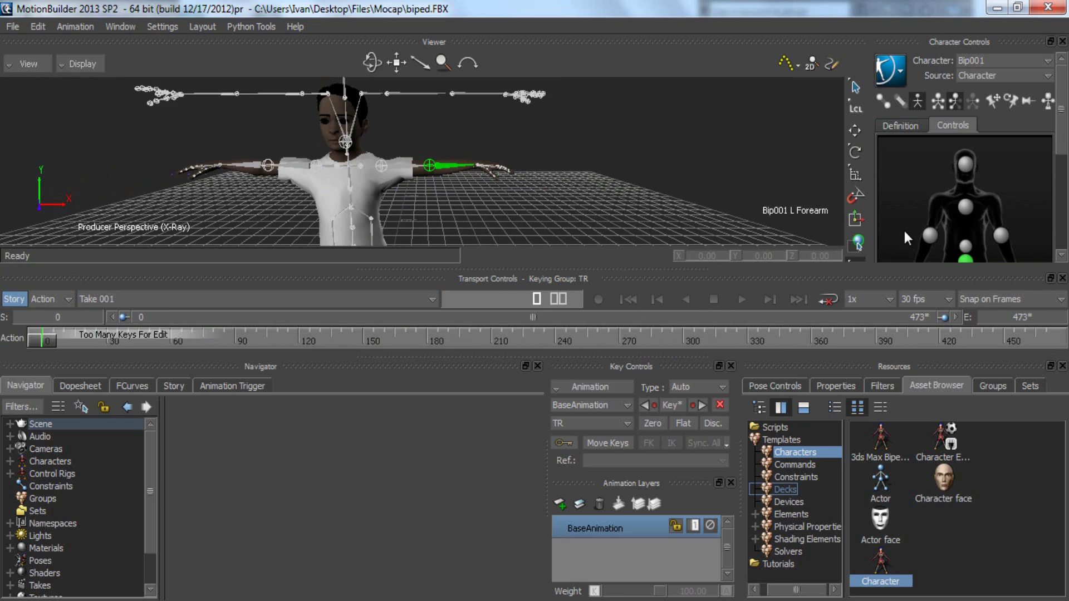
Bake the retargeted animation to Bip001's control rig and from the rig to its skeleton
click(901, 73)
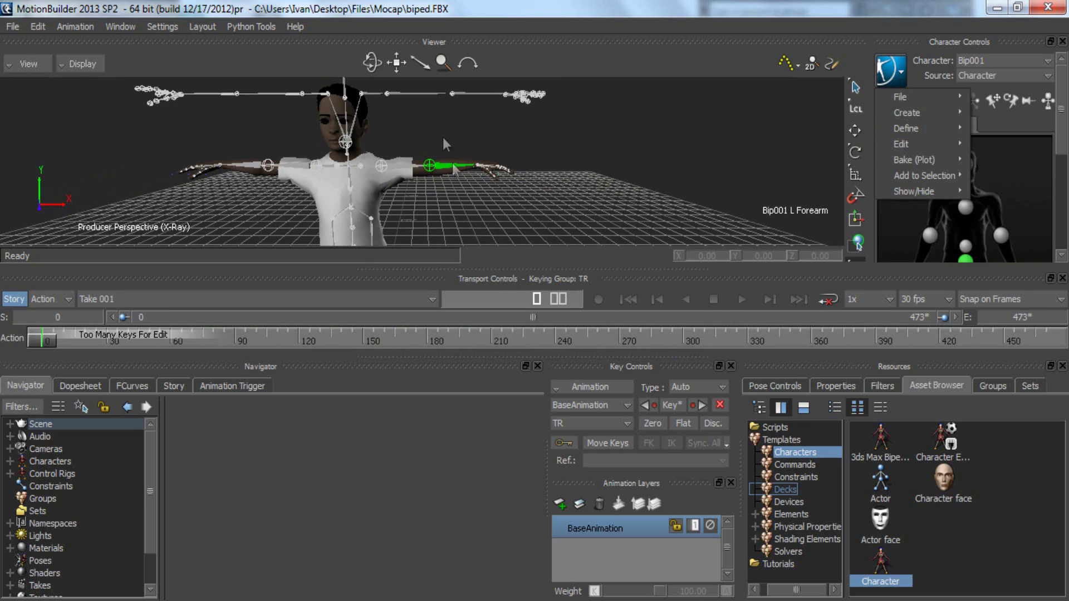
mouse_move(903, 161)
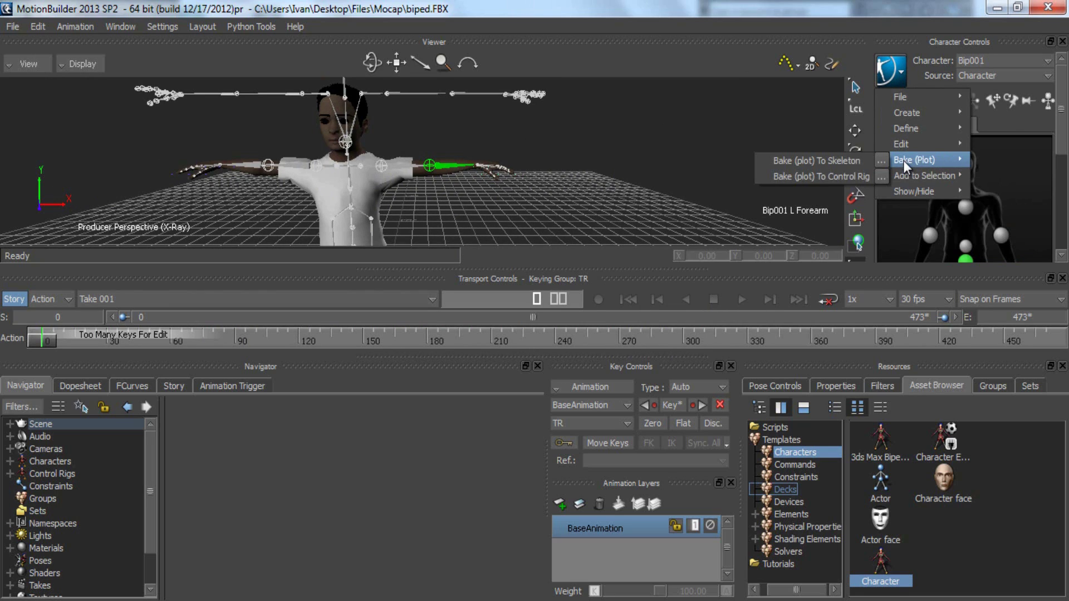
click(806, 176)
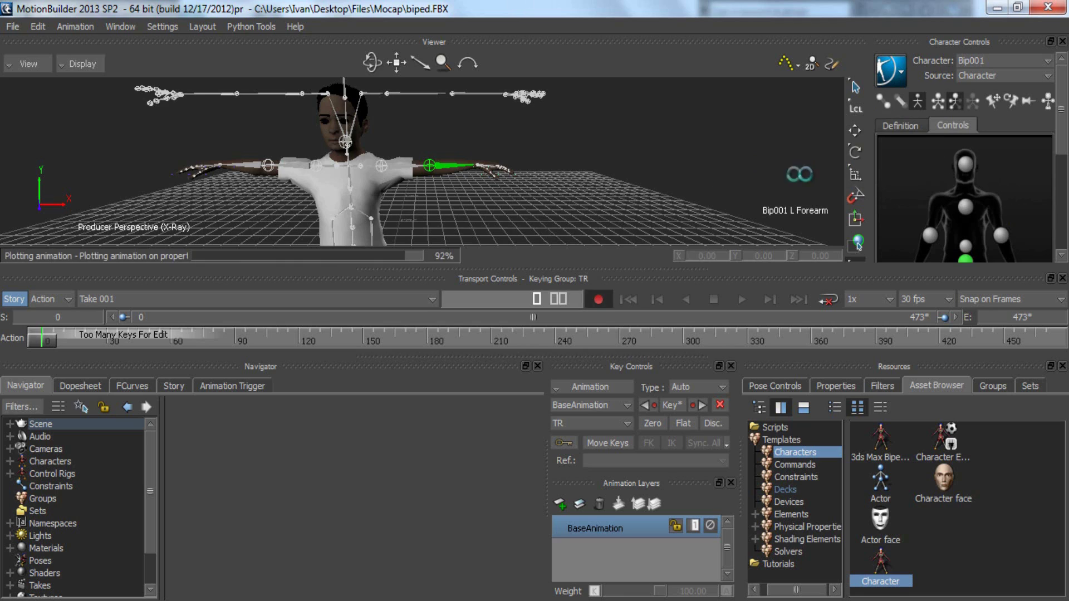
click(897, 75)
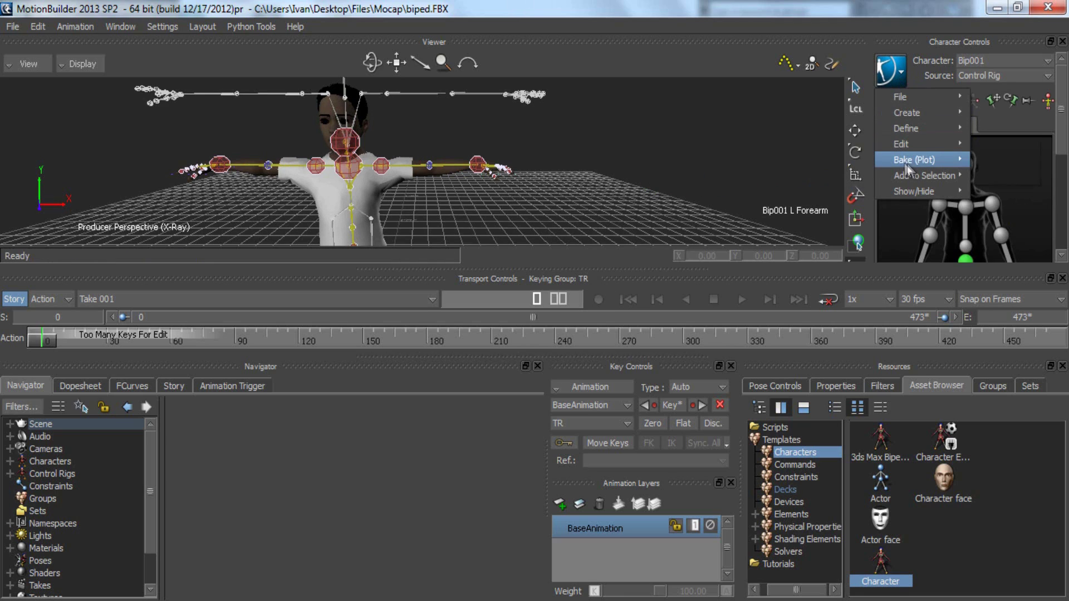
mouse_move(904, 161)
click(791, 161)
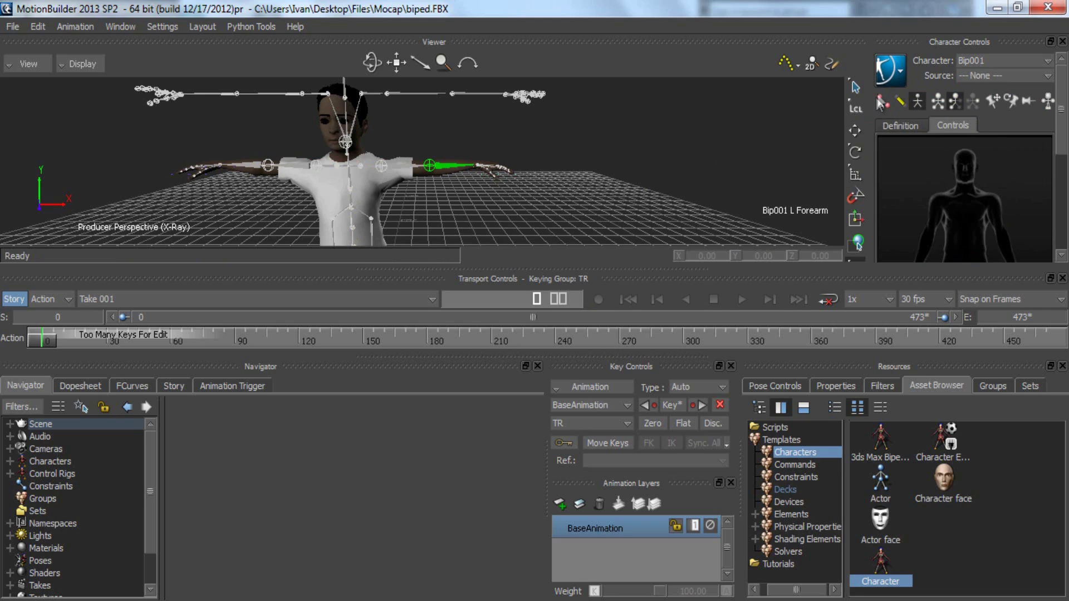
Save Bip001's character animation as final in the Mocap folder, exporting Take 001 with the control rig and character extensions
click(893, 73)
mouse_move(899, 98)
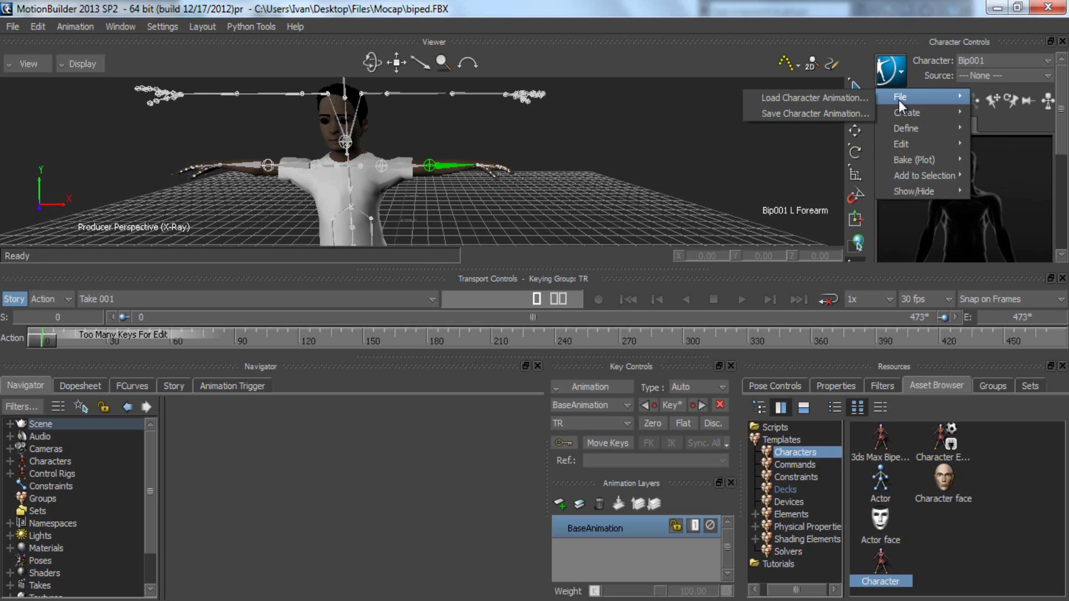
click(790, 111)
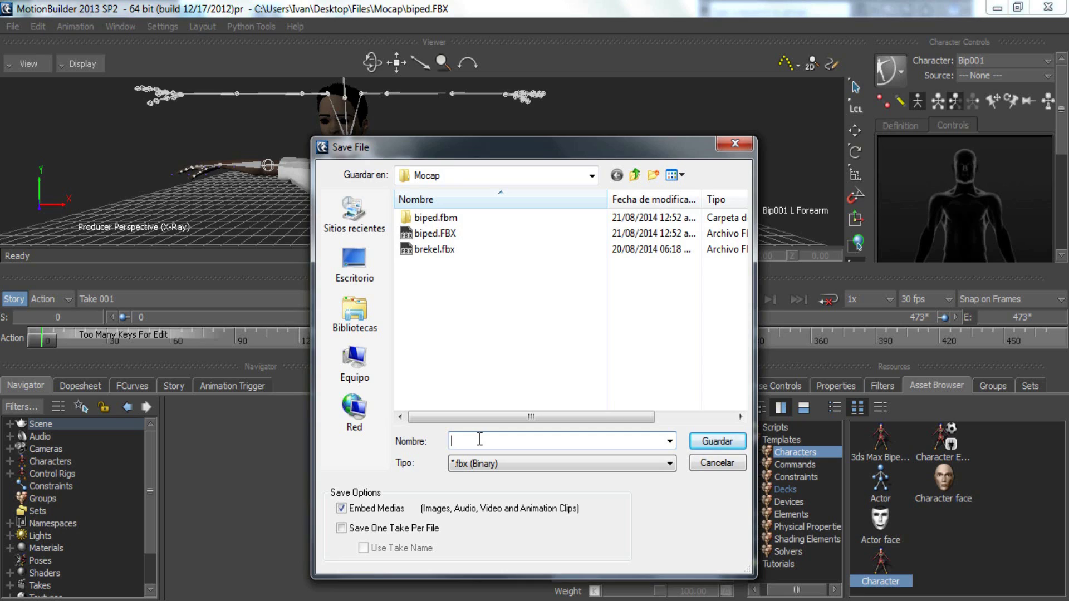
text(nal)
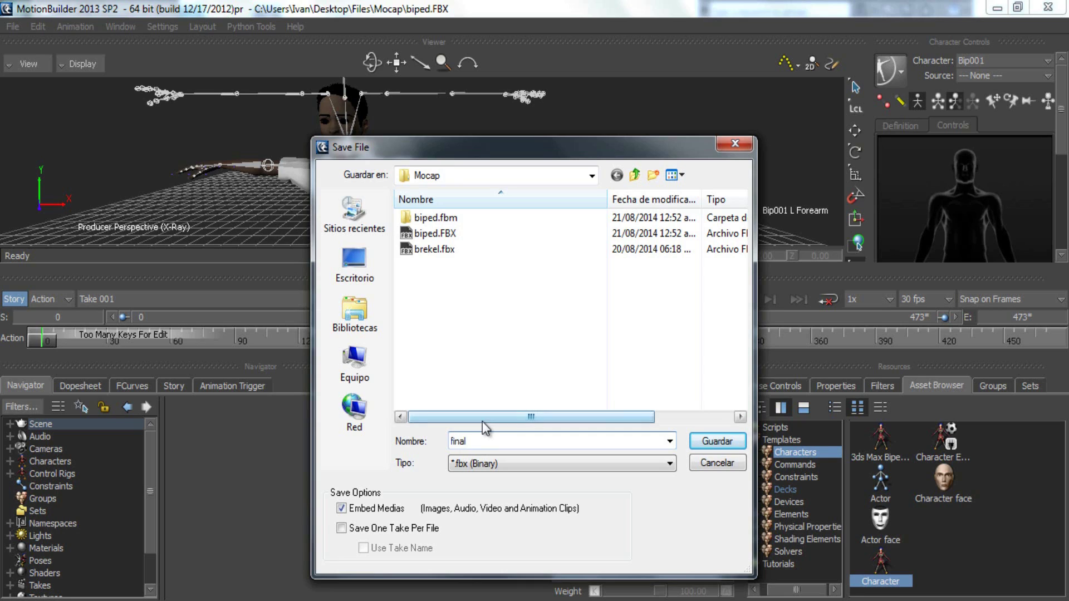
click(733, 445)
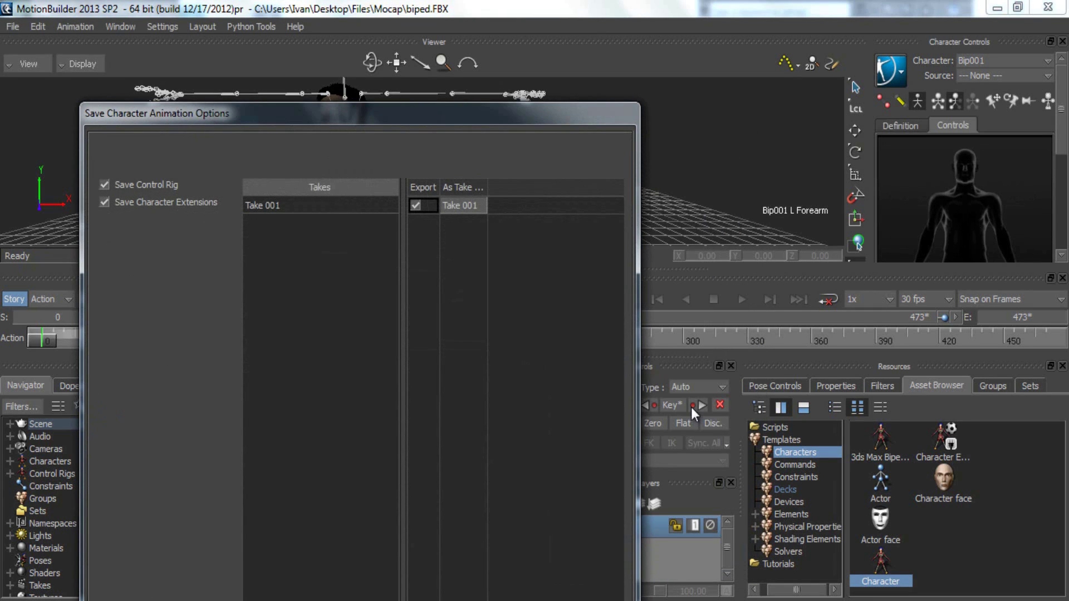
key(Return)
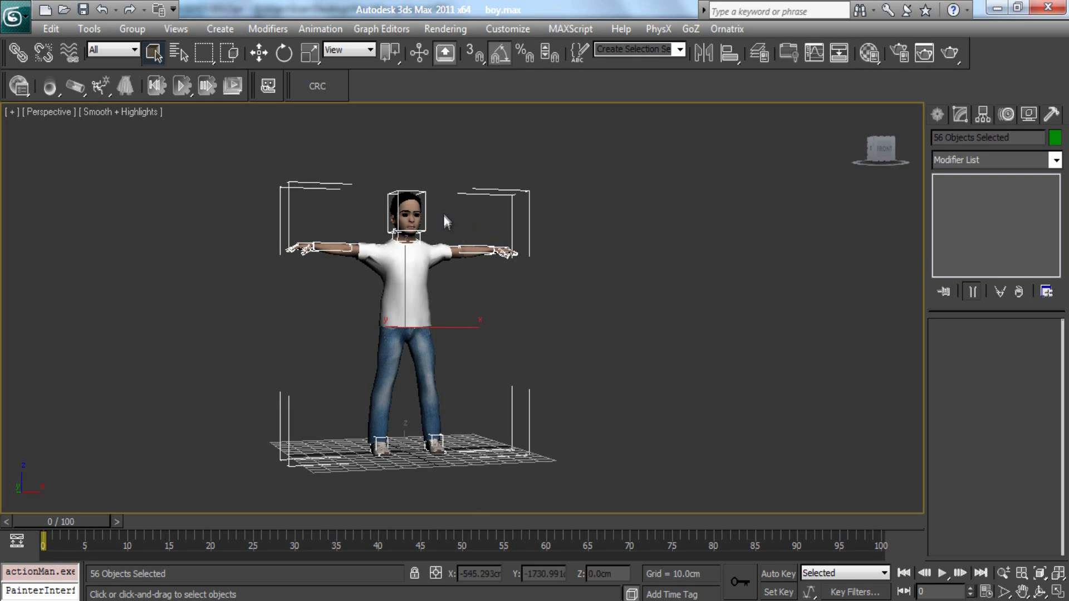
Switch to 3ds Max with boy.max, clear the selection, and choose final.fbx from the Mocap folder for import
click(455, 198)
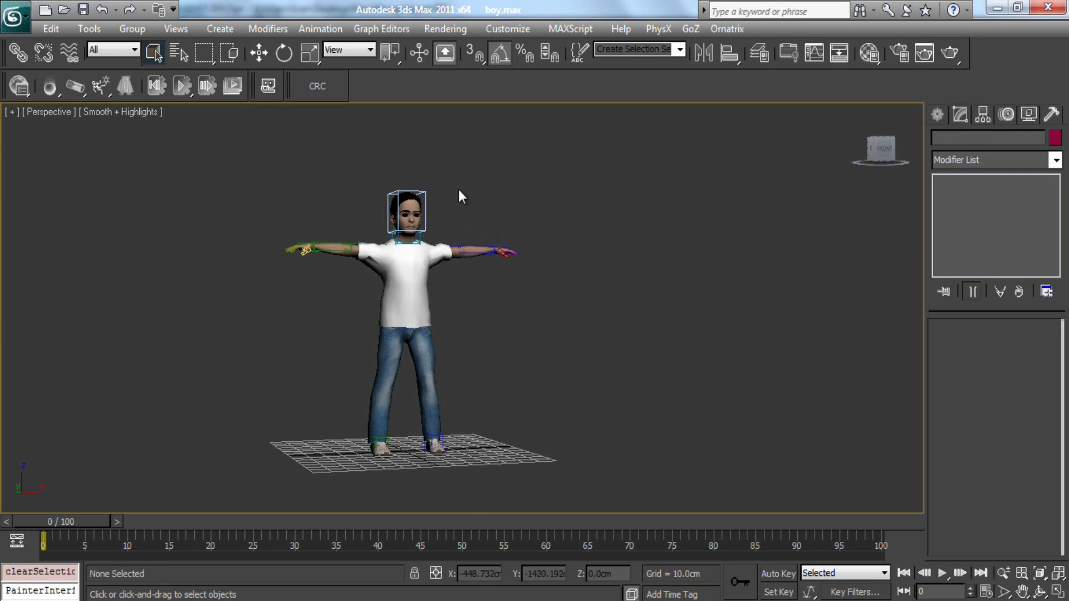
click(15, 22)
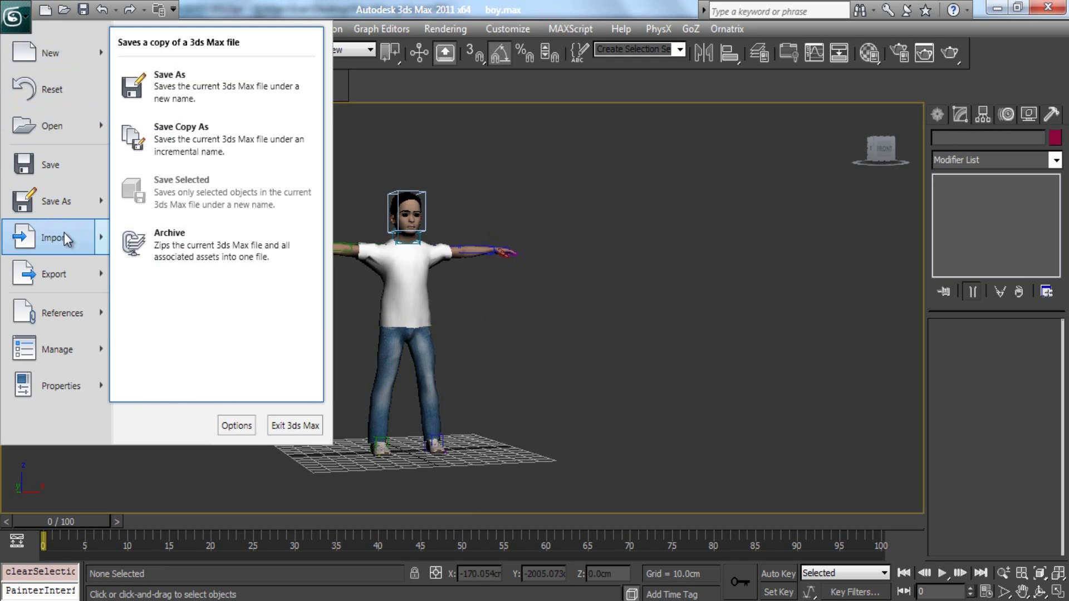
click(64, 234)
click(142, 42)
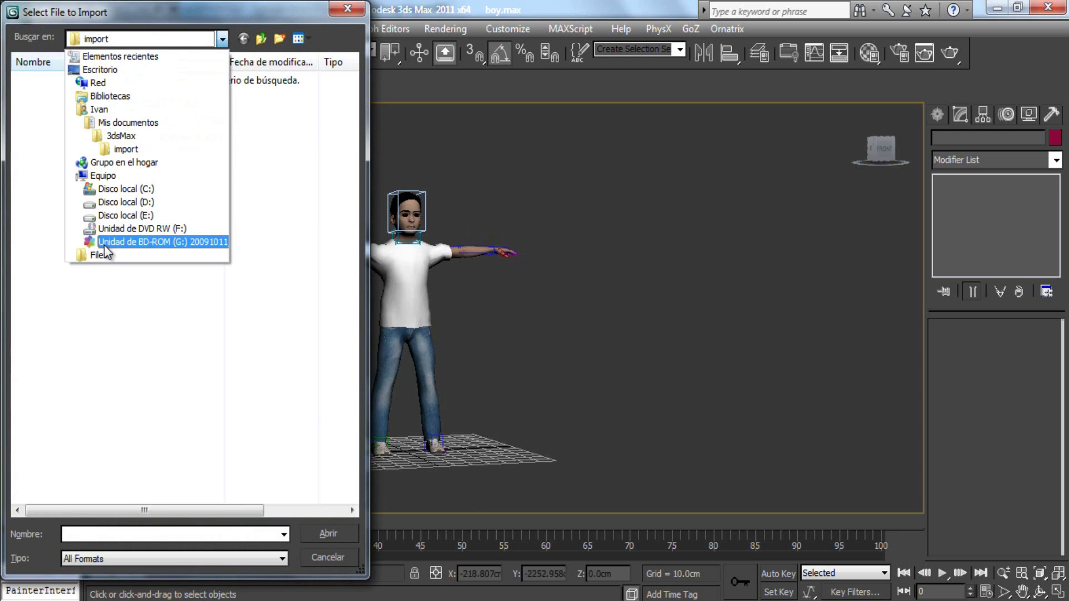
click(106, 259)
double_click(131, 128)
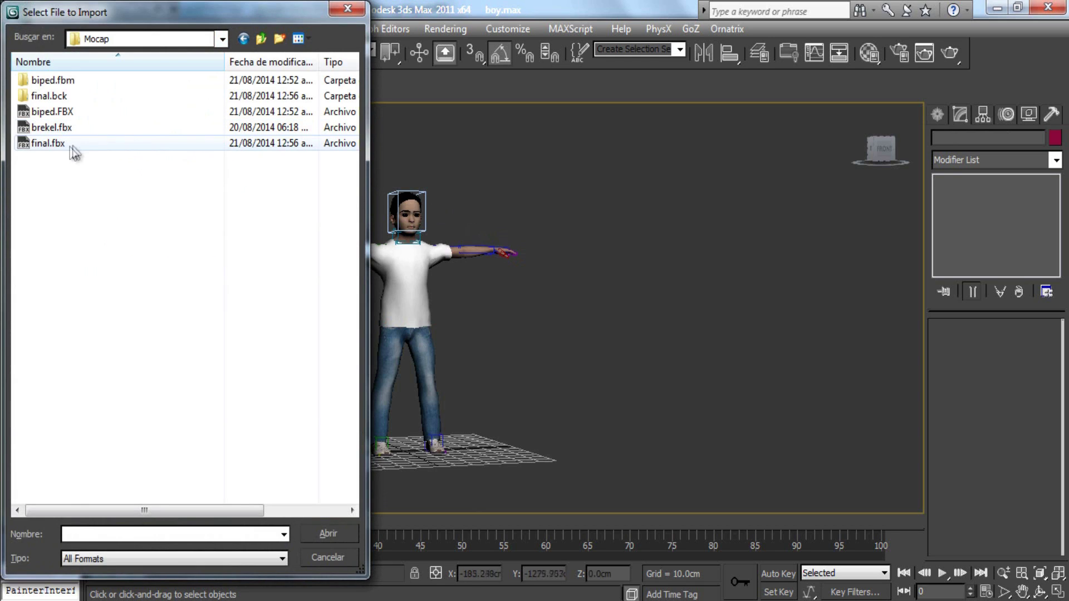
click(49, 146)
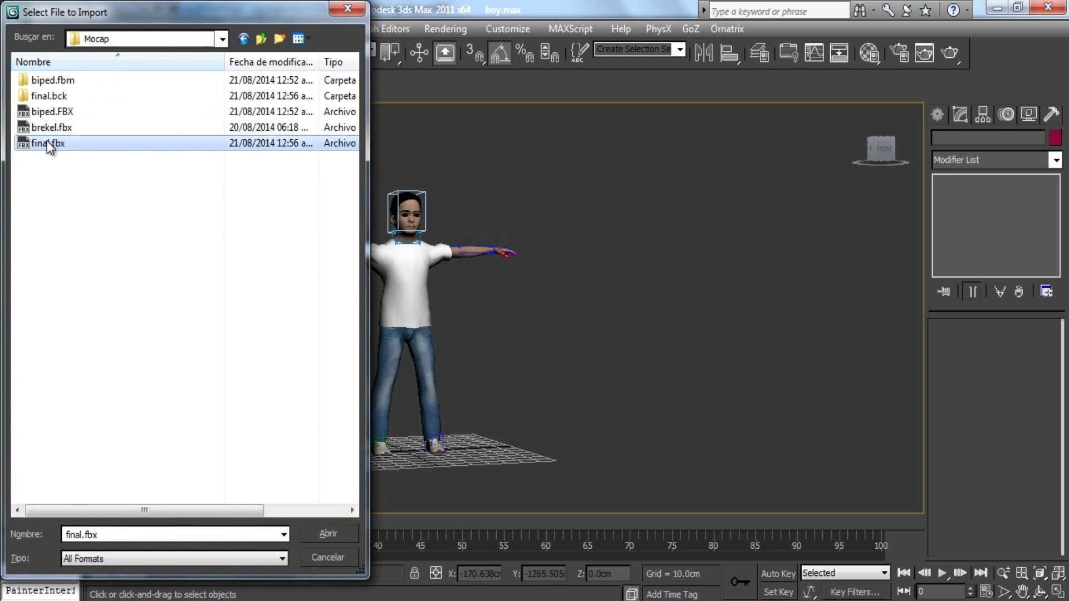
double_click(46, 145)
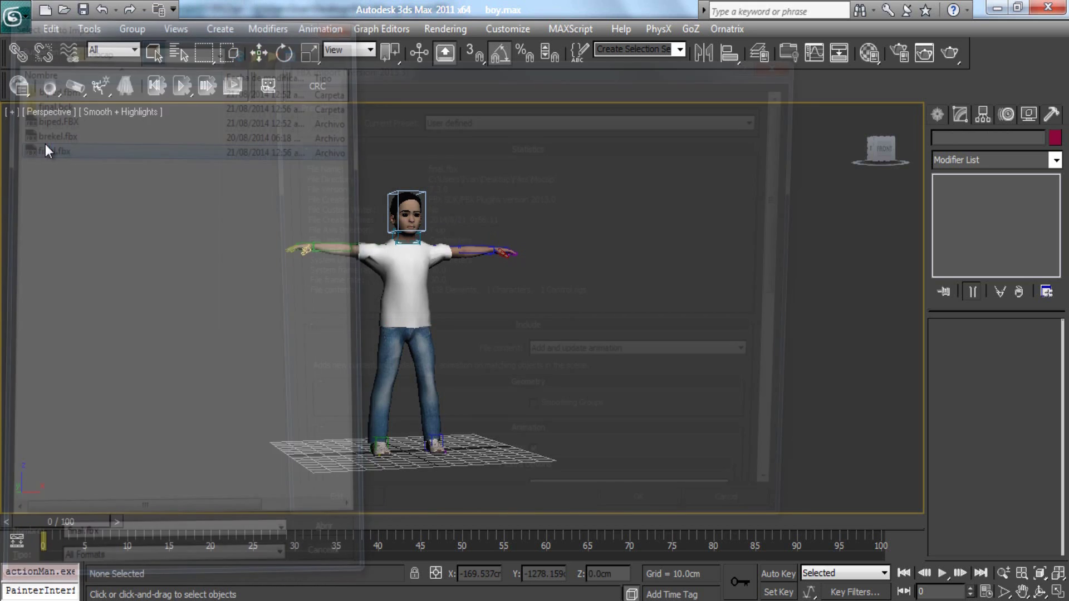
Import the FBX with its file content set to Update animation, using Take 001 and Fill Timeline
click(559, 359)
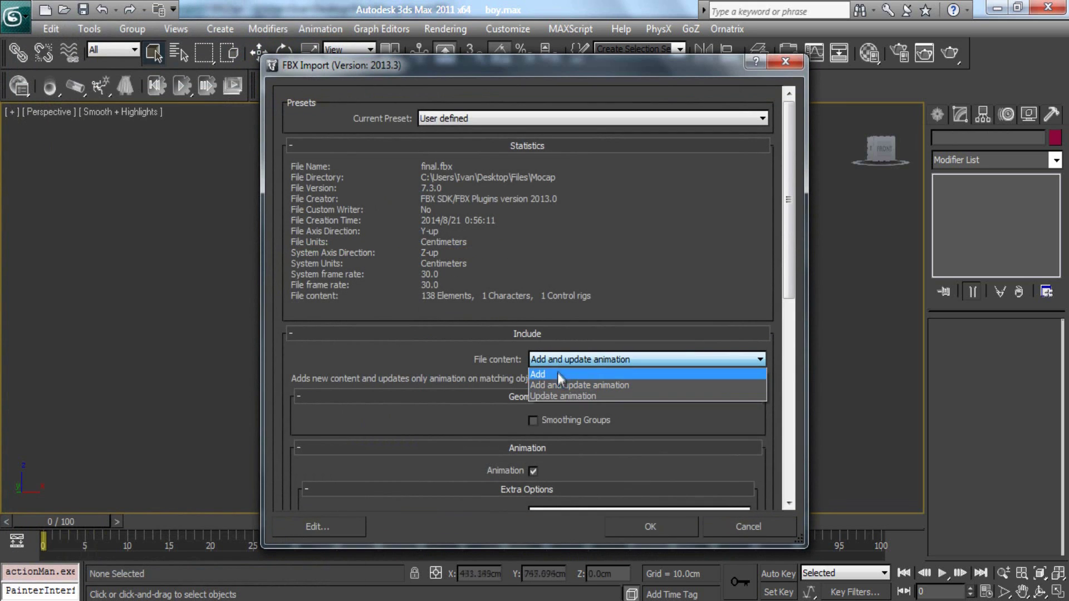
click(553, 396)
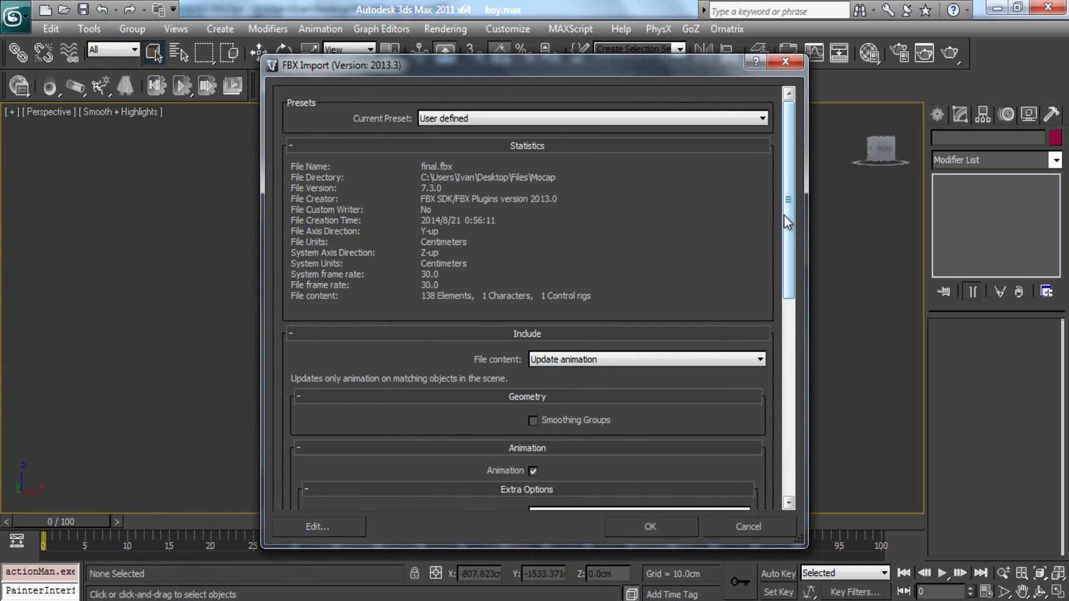
click(631, 359)
click(551, 385)
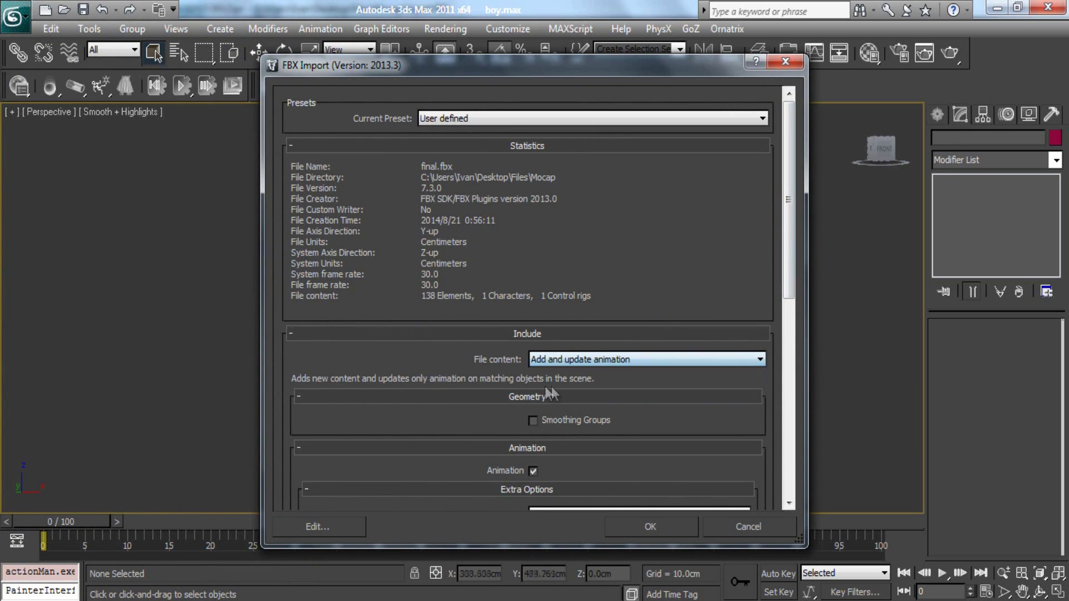
click(584, 395)
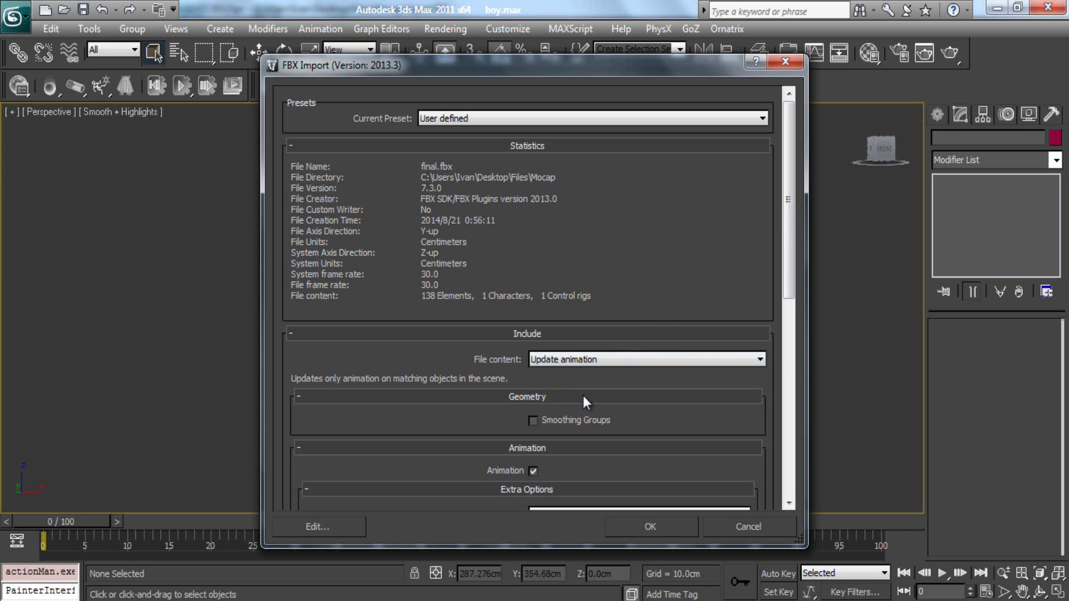
drag(486, 70, 778, 82)
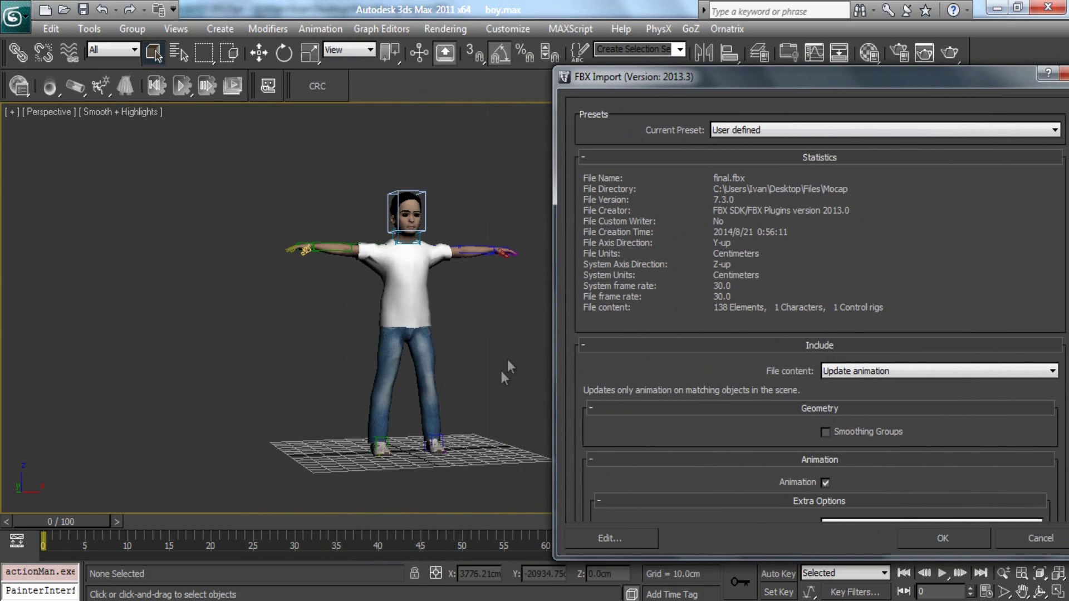
drag(686, 77, 363, 11)
drag(755, 114, 742, 236)
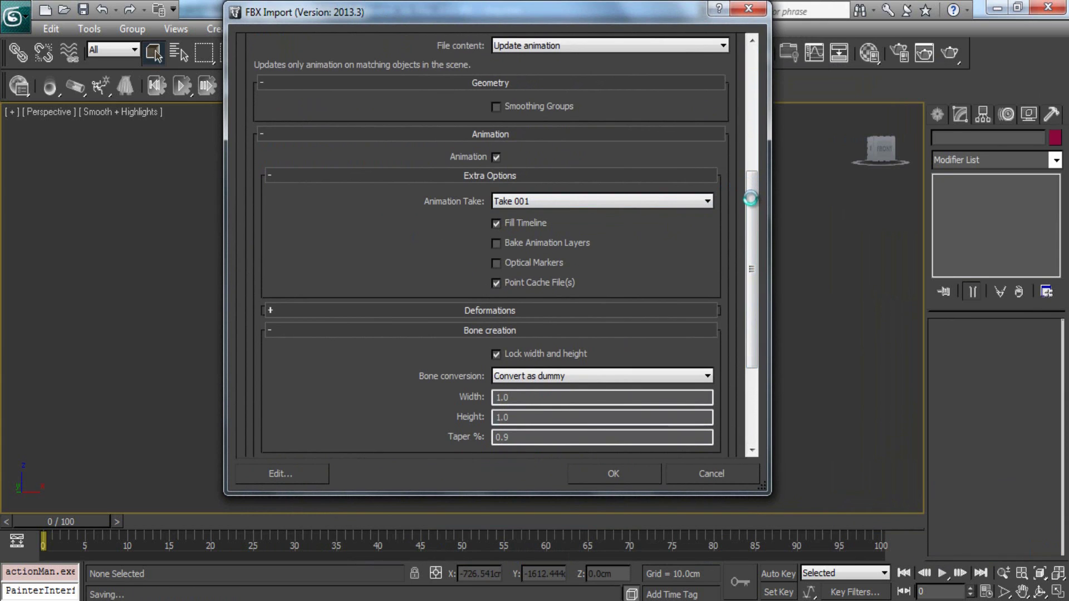
drag(750, 222, 726, 257)
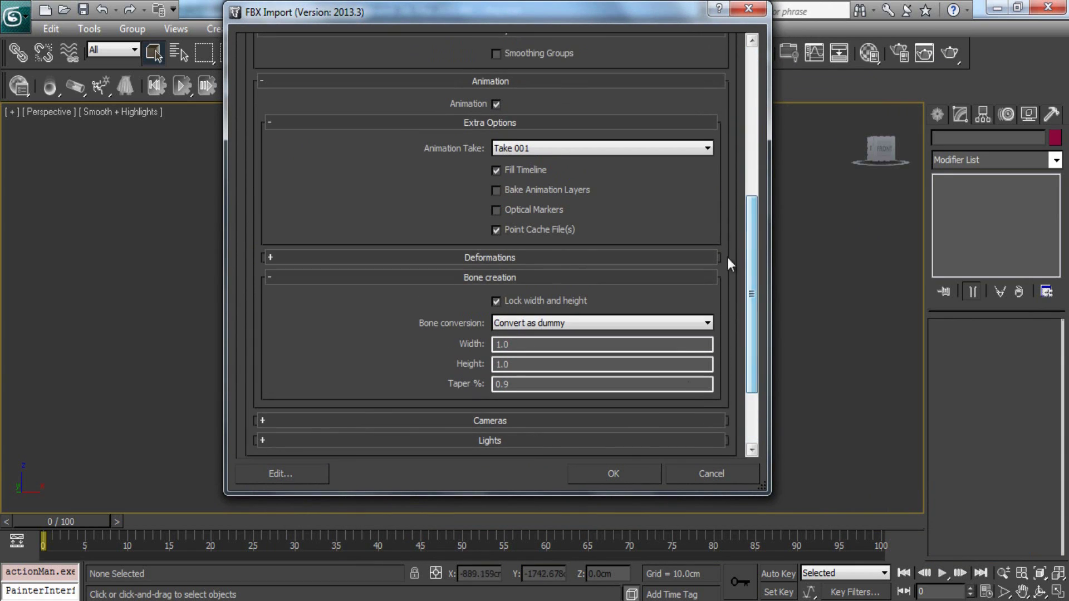
click(613, 474)
Play the imported animation and examine the boy's hand and finger motion from the front and the side
scroll(518, 298, up, 4)
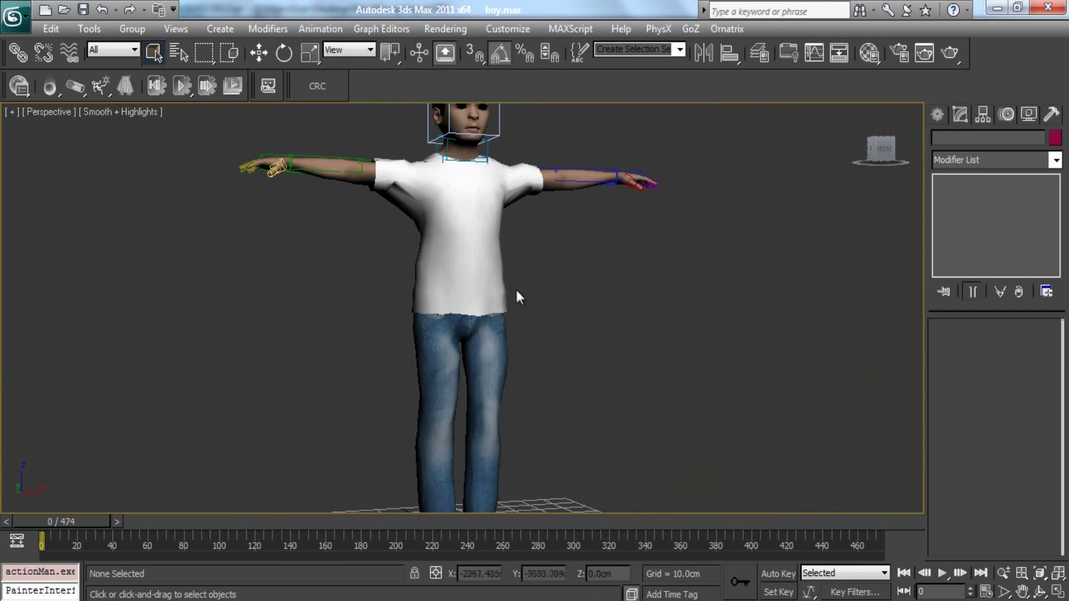
middle_drag(518, 239, 490, 362)
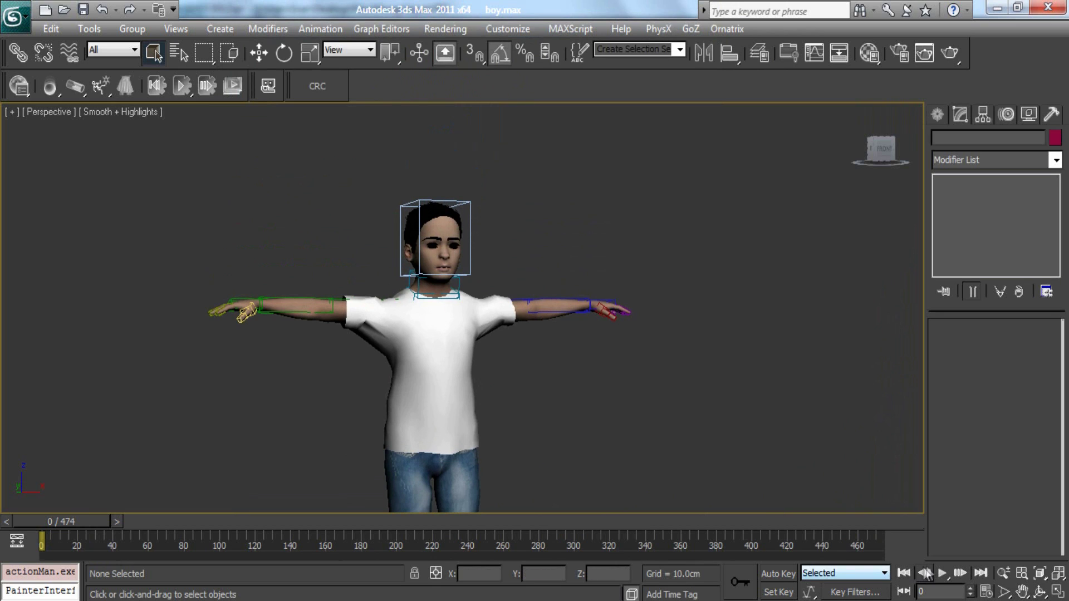
click(943, 573)
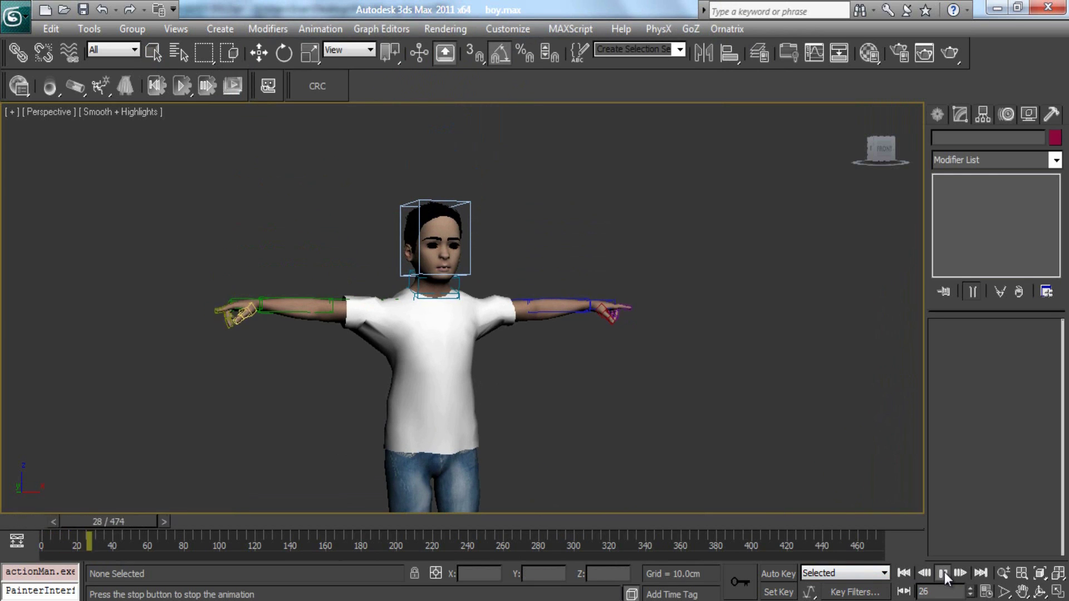
middle_drag(418, 364, 483, 372)
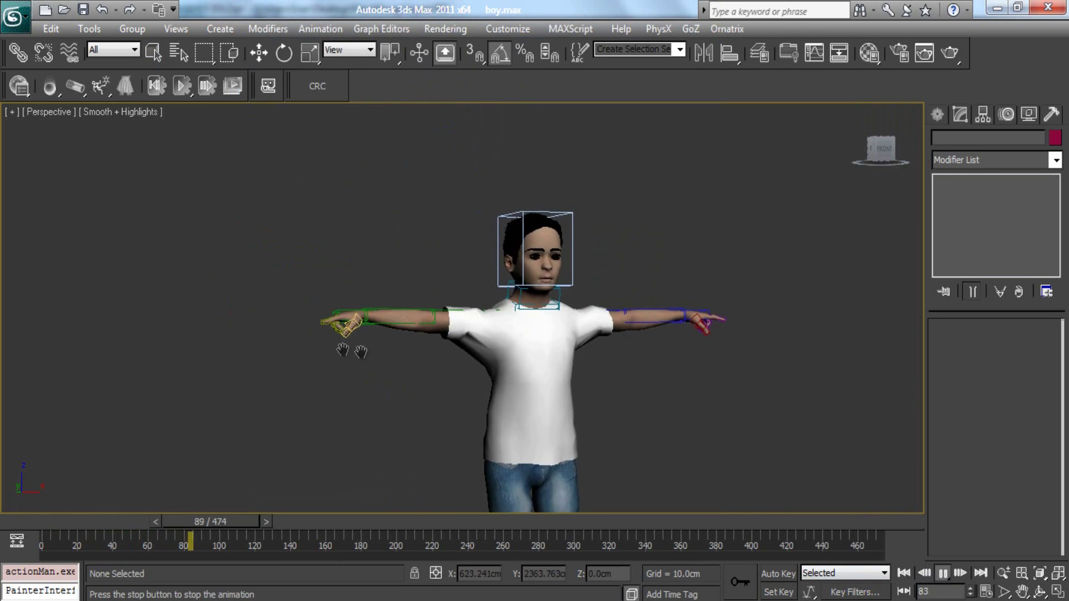
scroll(345, 350, up, 5)
middle_drag(222, 362, 301, 361)
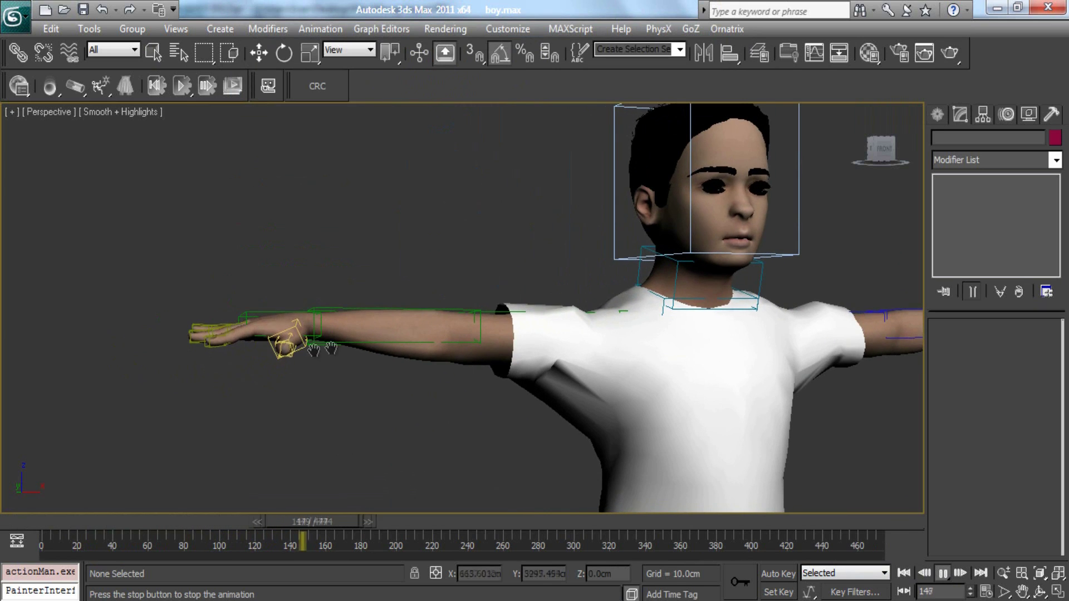
middle_drag(372, 331, 276, 332)
scroll(277, 332, down, 3)
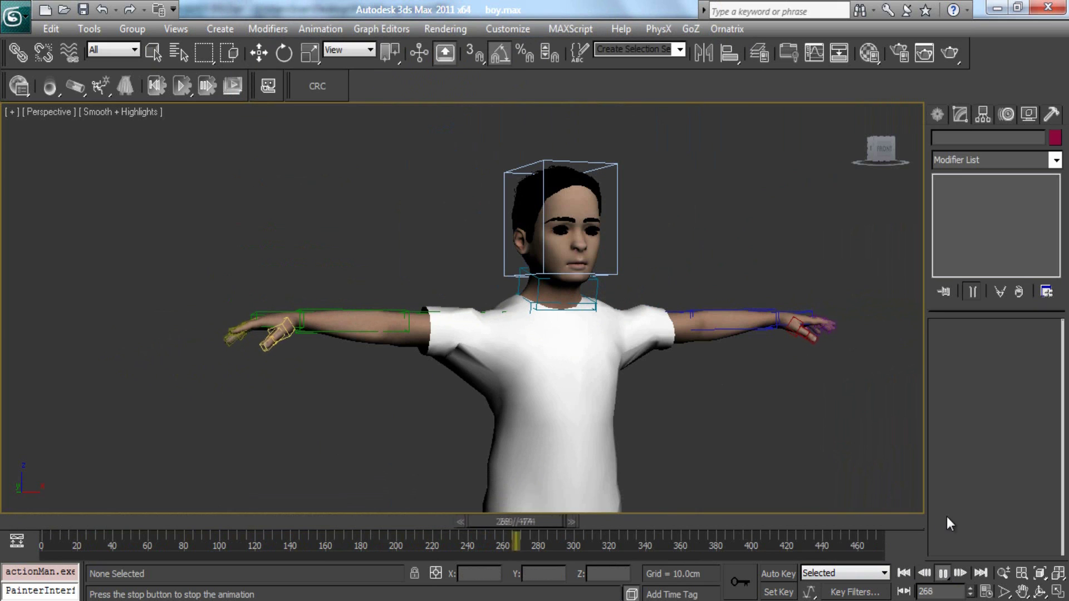
key(ctrl+r)
drag(438, 331, 506, 363)
right_click(441, 339)
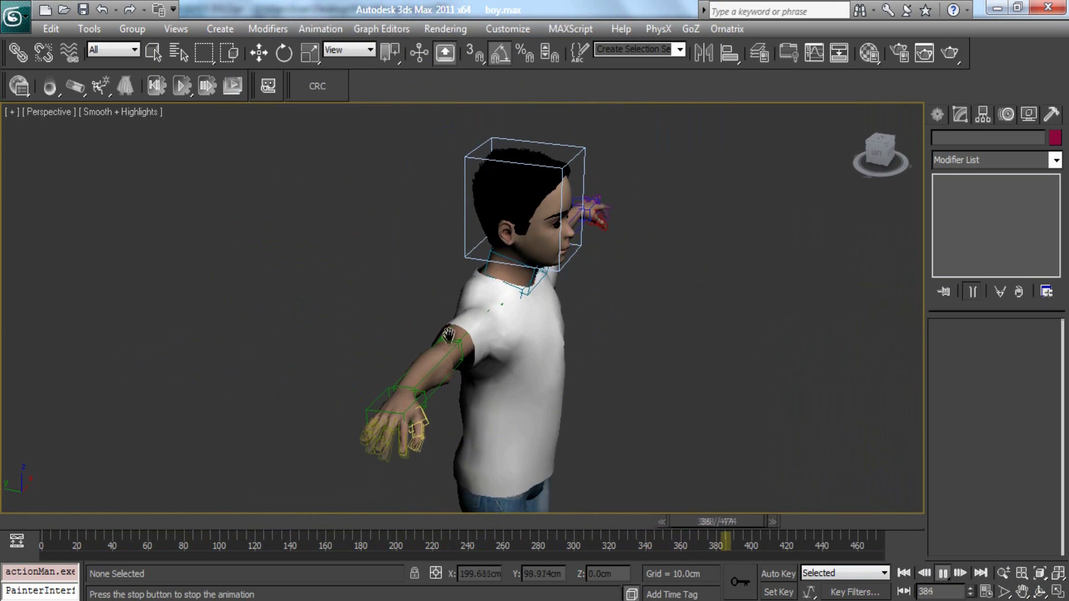
middle_drag(441, 340, 440, 318)
scroll(400, 367, up, 3)
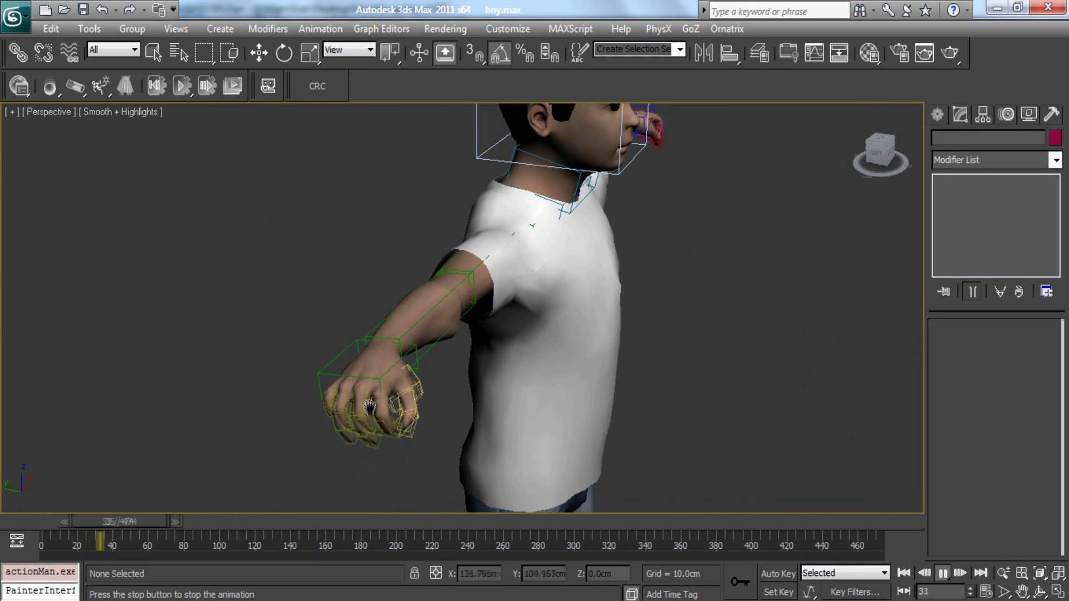
Stop the playback, select the biped's right forearm, and save the biped motion as fingers in the Mocap folder
click(942, 572)
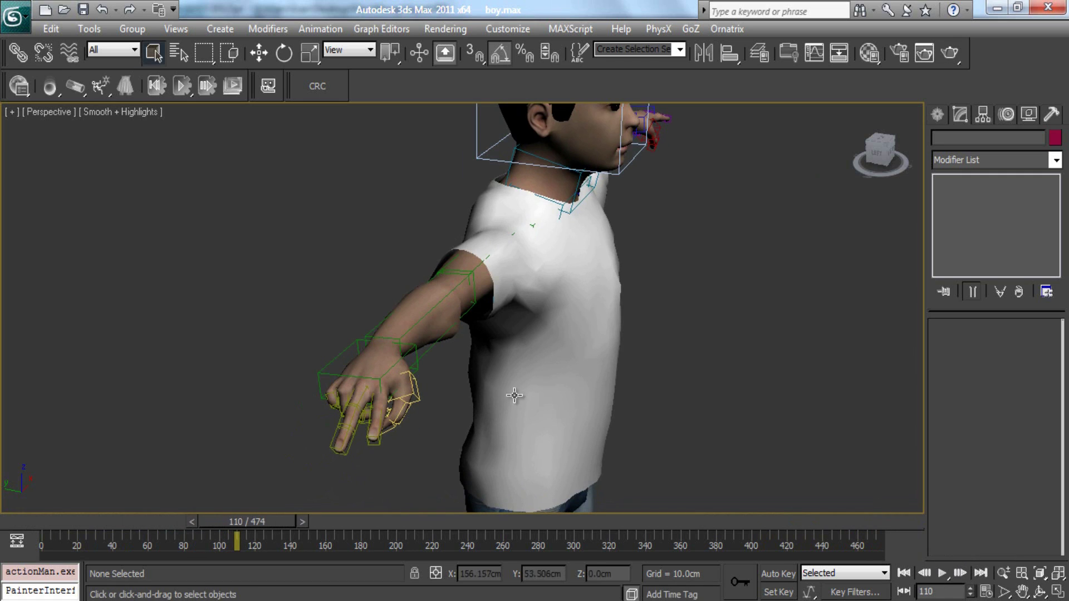
click(432, 350)
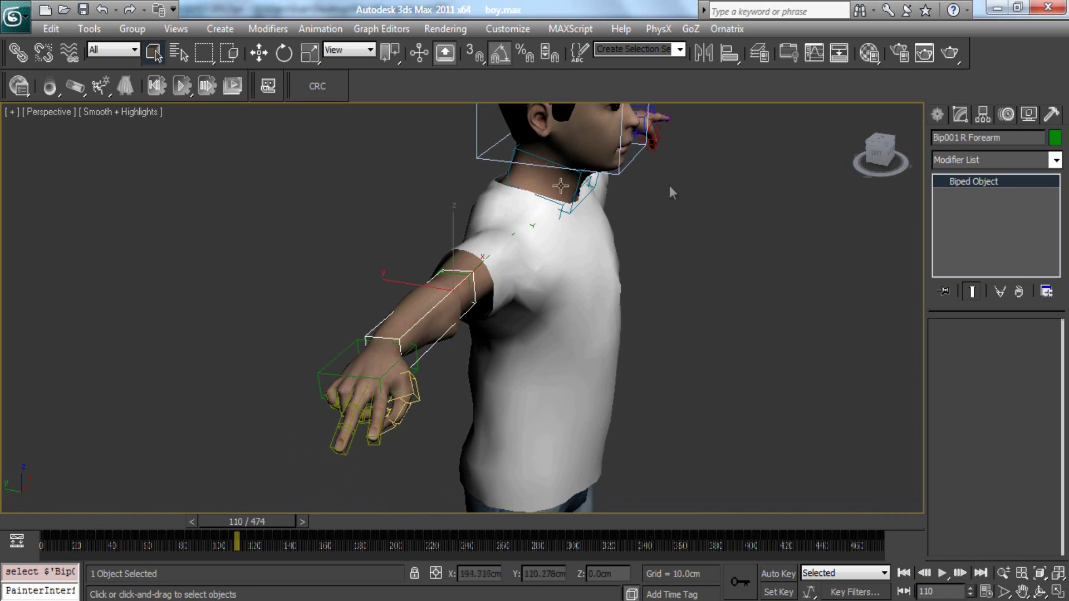
click(1004, 115)
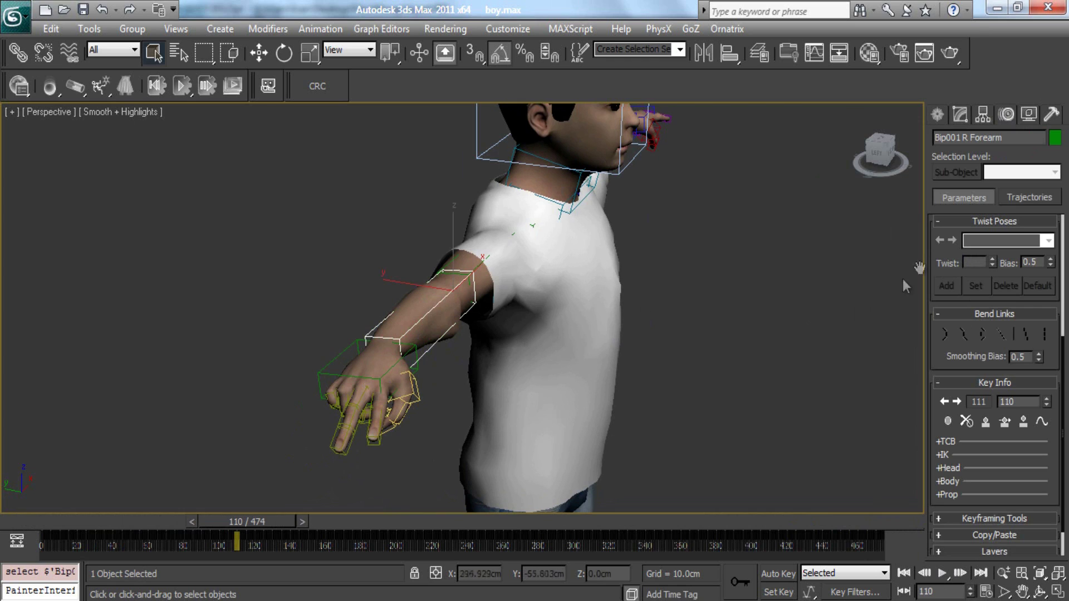
scroll(942, 264, up, 5)
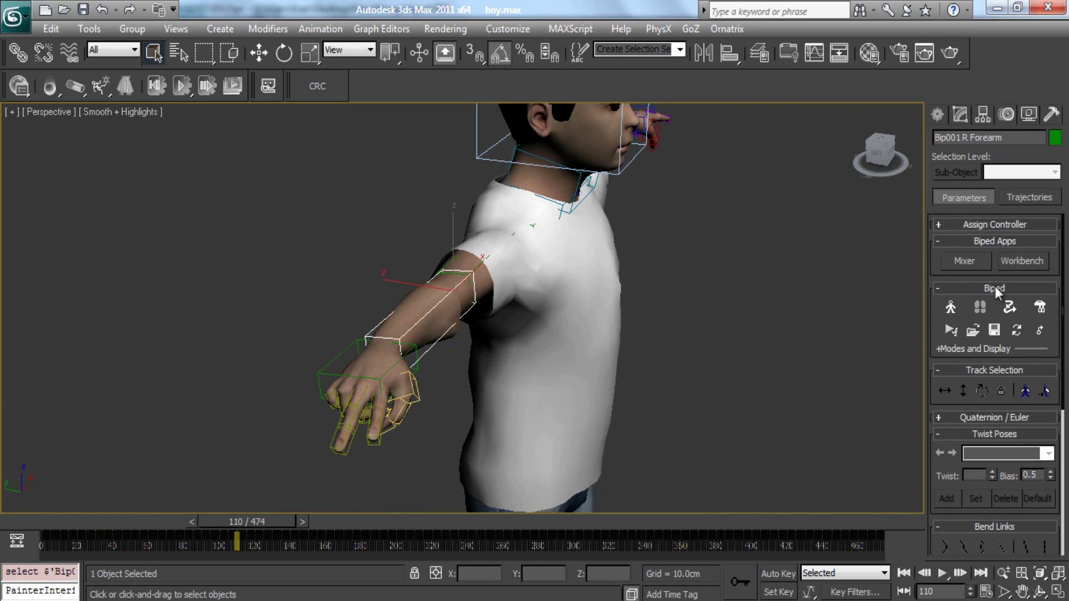
click(994, 330)
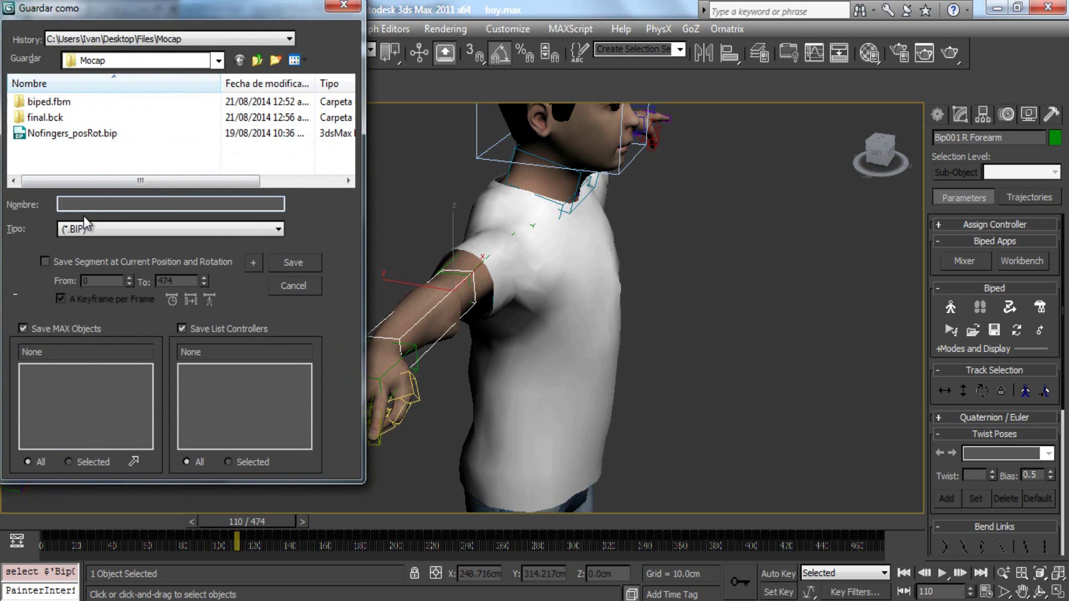
text(fingers)
click(295, 262)
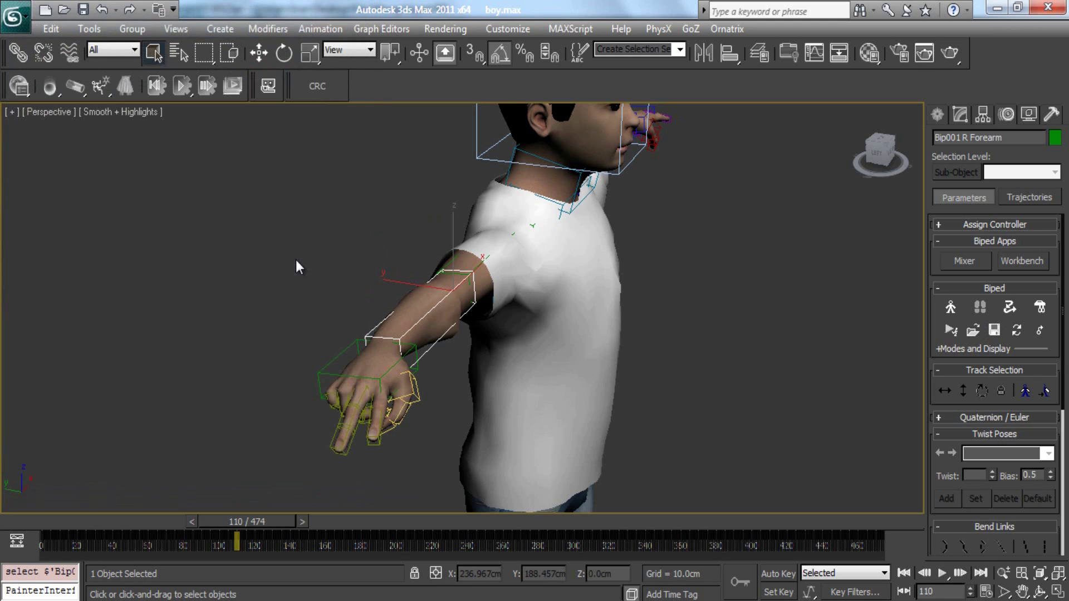
click(13, 16)
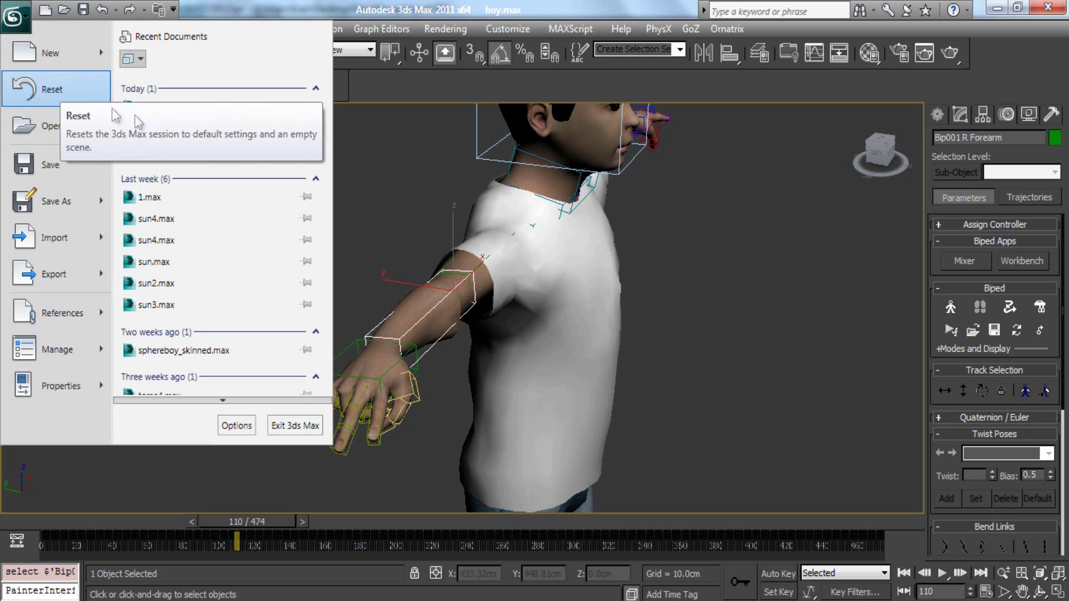
click(159, 110)
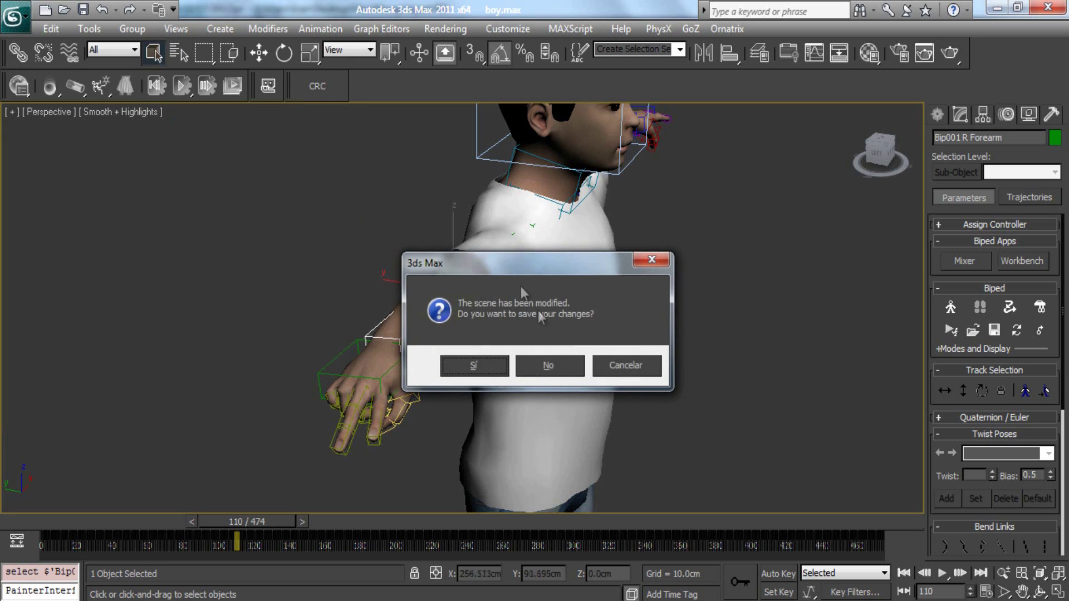
click(613, 364)
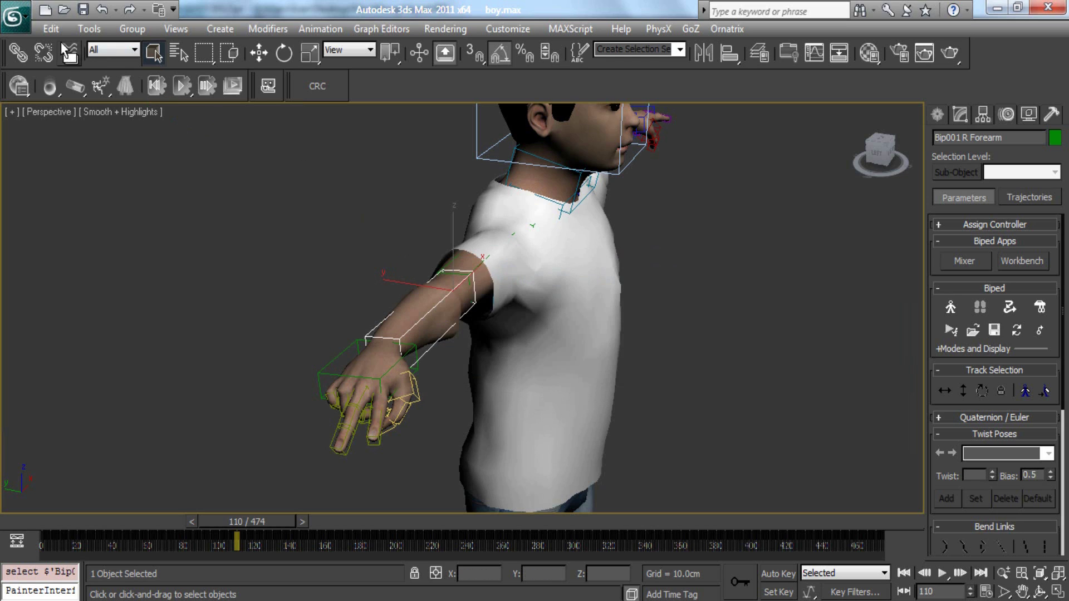
Reset the session to an empty scene without saving the changes to boy.max
click(23, 27)
click(48, 100)
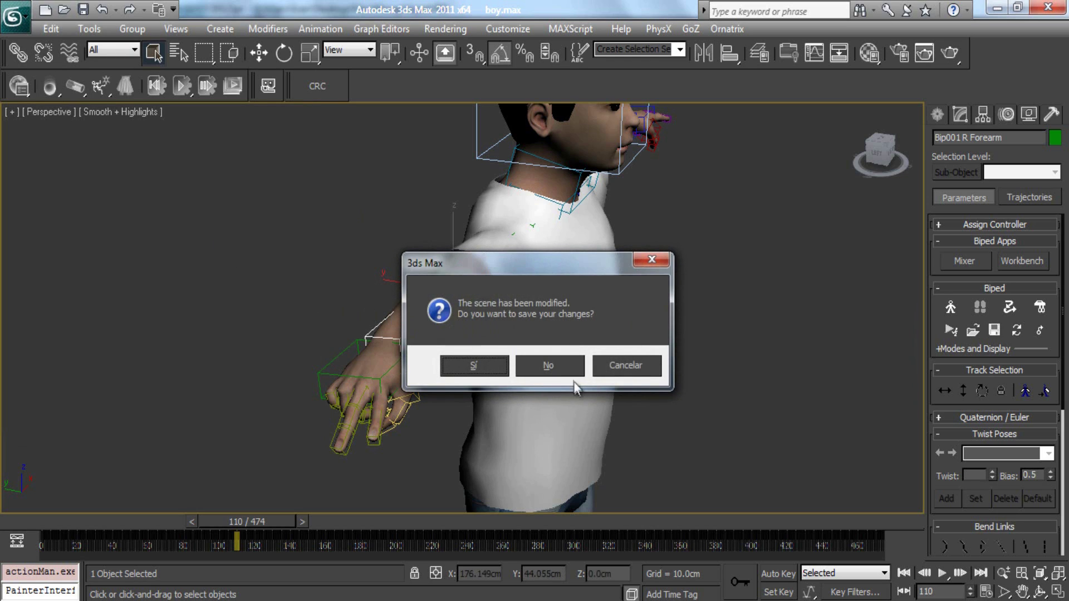
click(553, 367)
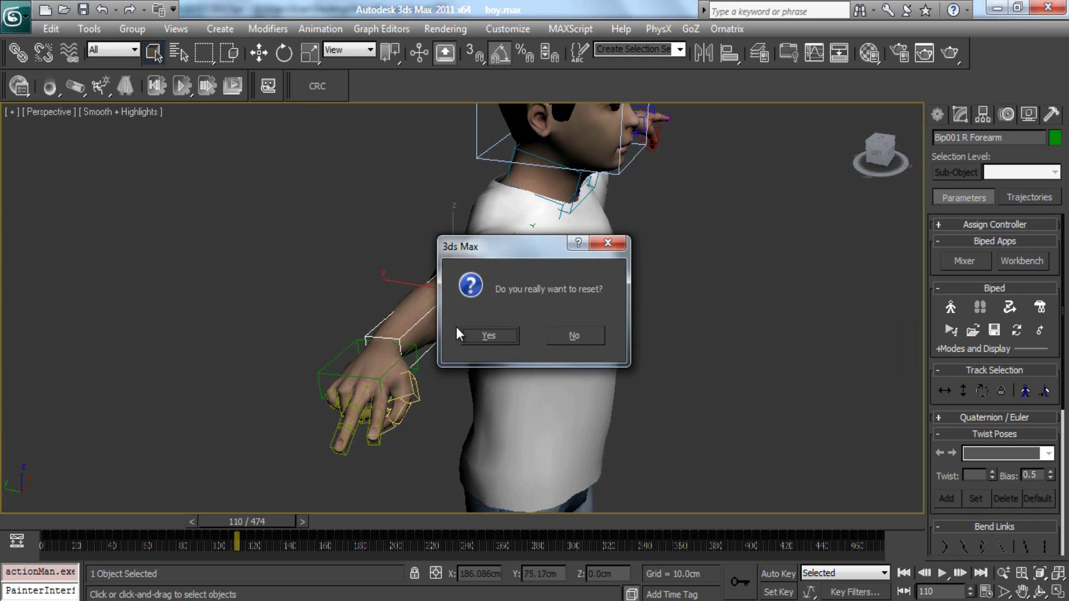
click(498, 336)
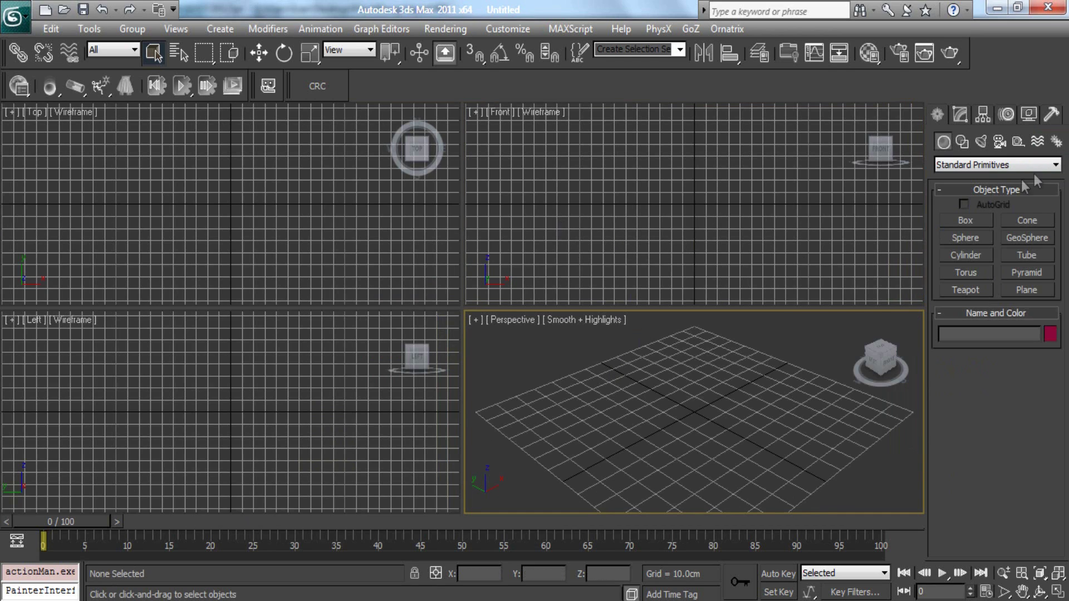
Create a biped about 137 cm tall on the Perspective view's grid and maximize that view
click(1056, 143)
click(966, 238)
drag(689, 426, 789, 90)
right_click(686, 402)
middle_drag(687, 401, 610, 484)
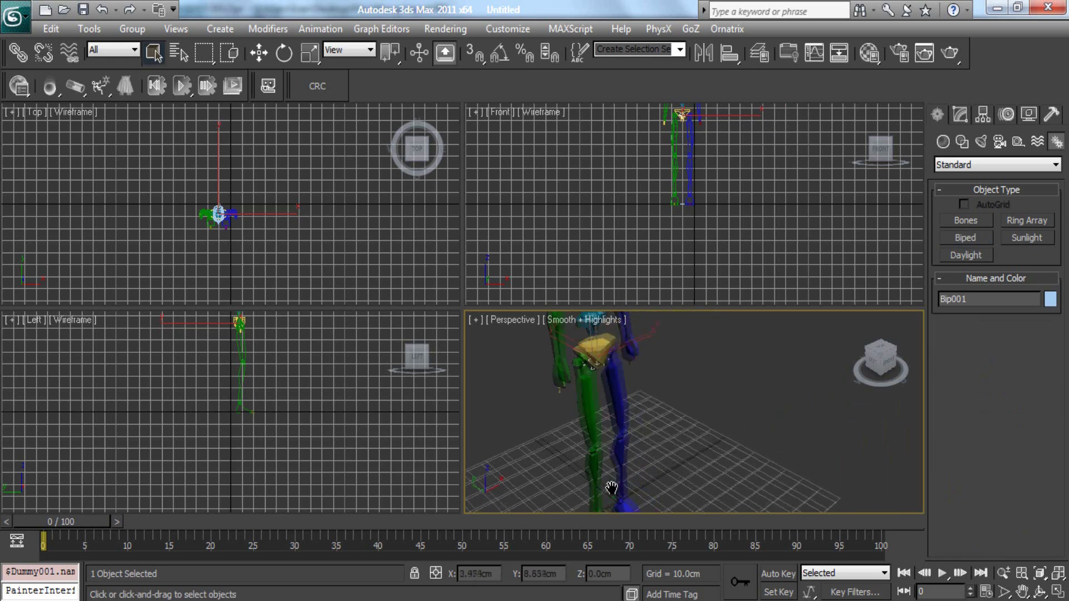
scroll(611, 484, down, 5)
click(1057, 592)
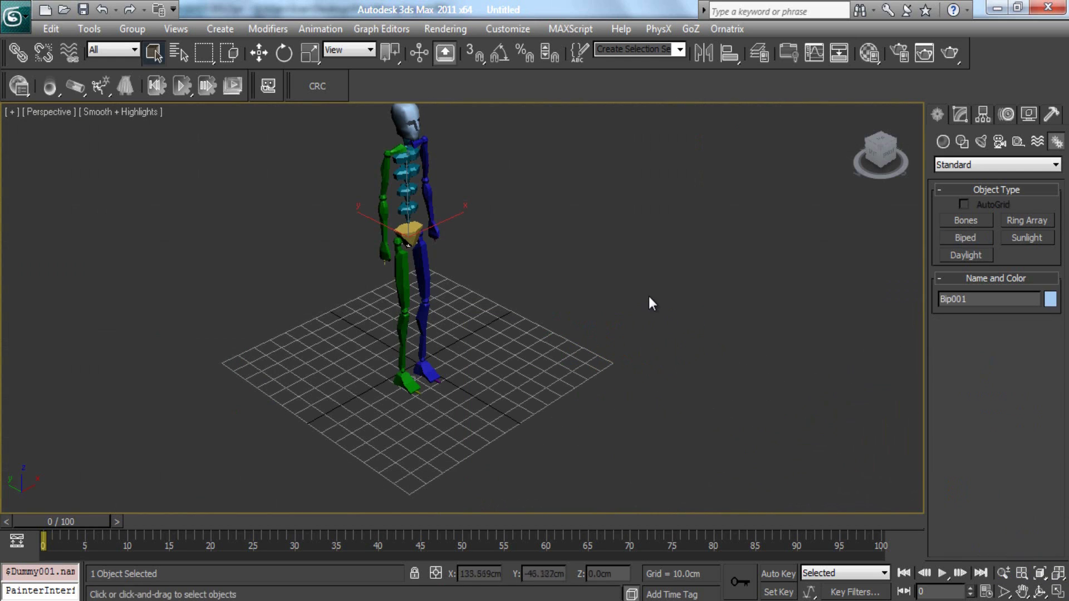
drag(648, 305, 650, 336)
In Figure mode, give the biped five fingers per hand and increase its finger links, leaving Figure mode when done
click(1006, 114)
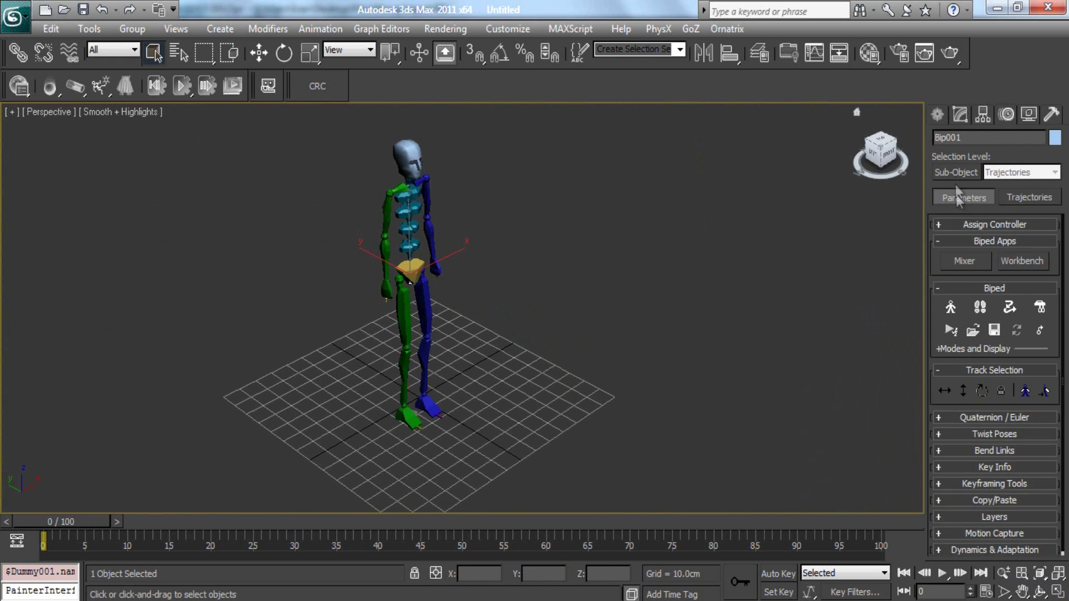
click(948, 309)
scroll(1031, 441, down, 5)
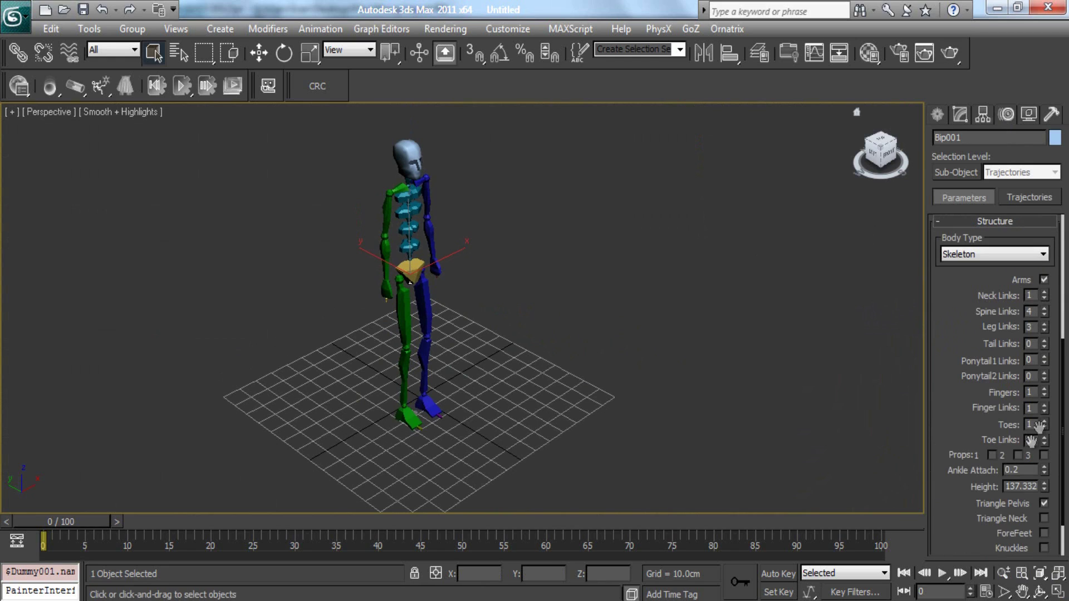
drag(1044, 389, 1046, 328)
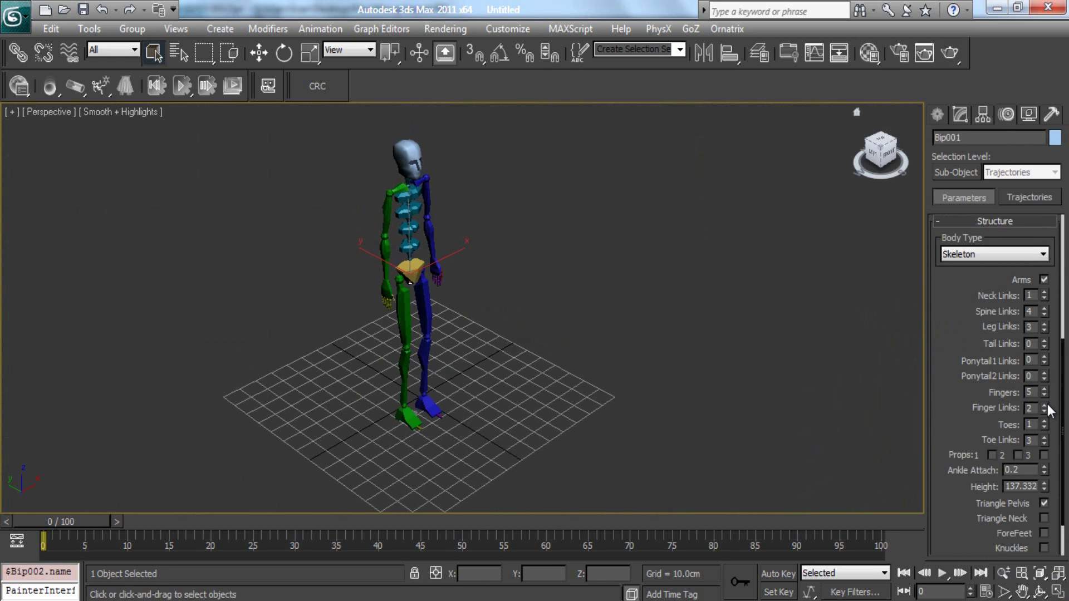
scroll(1005, 396, up, 5)
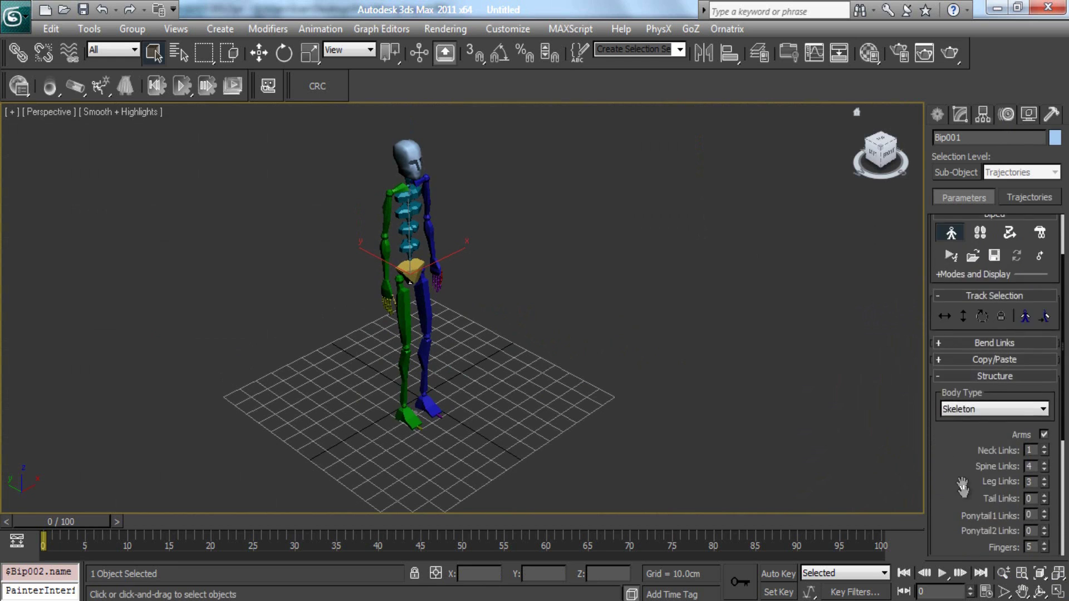
click(950, 311)
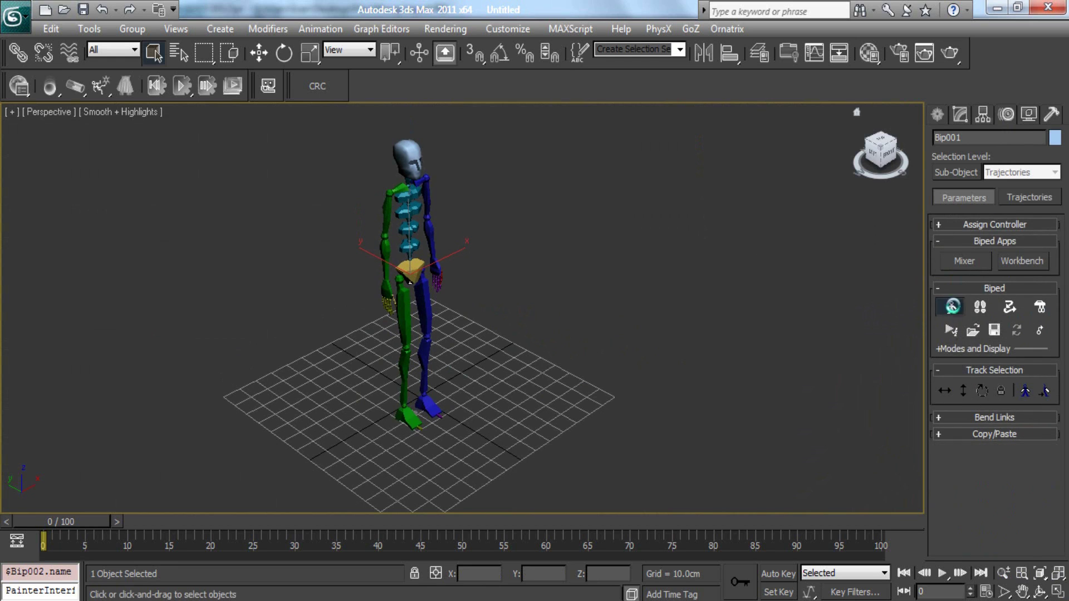
Load fingers.bip from the Mocap folder onto the new biped and play back its hand motion
click(974, 334)
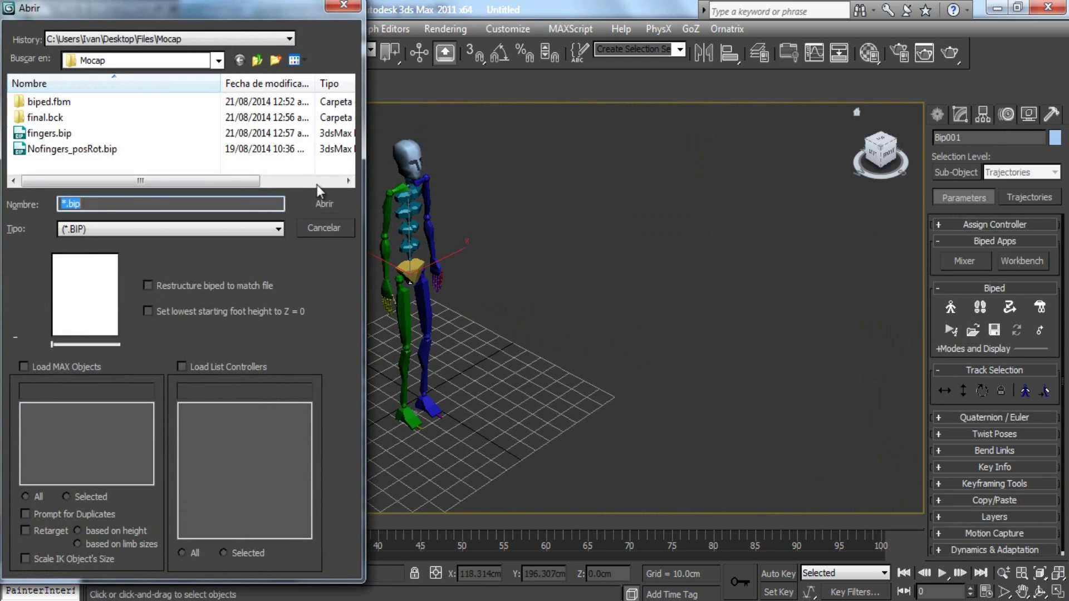
double_click(49, 133)
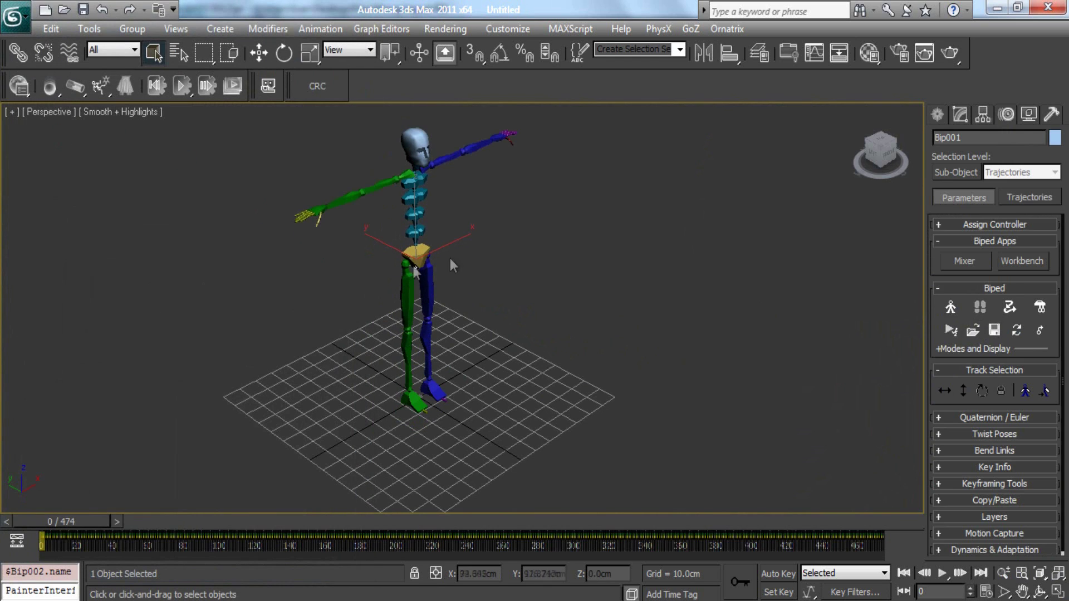
middle_drag(458, 271, 464, 290)
scroll(463, 288, up, 3)
middle_drag(392, 260, 412, 293)
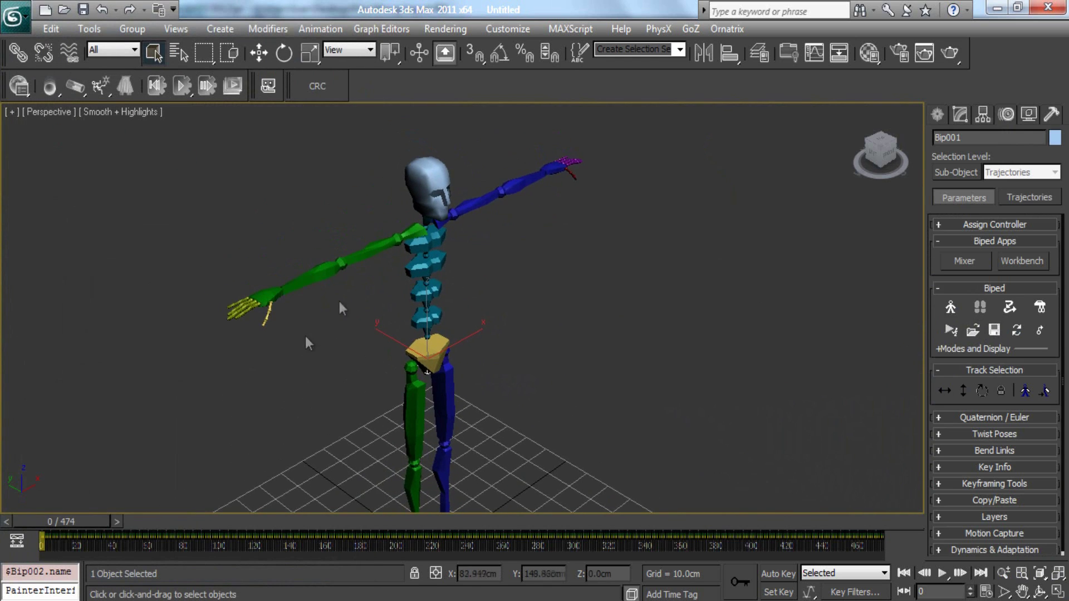
click(941, 573)
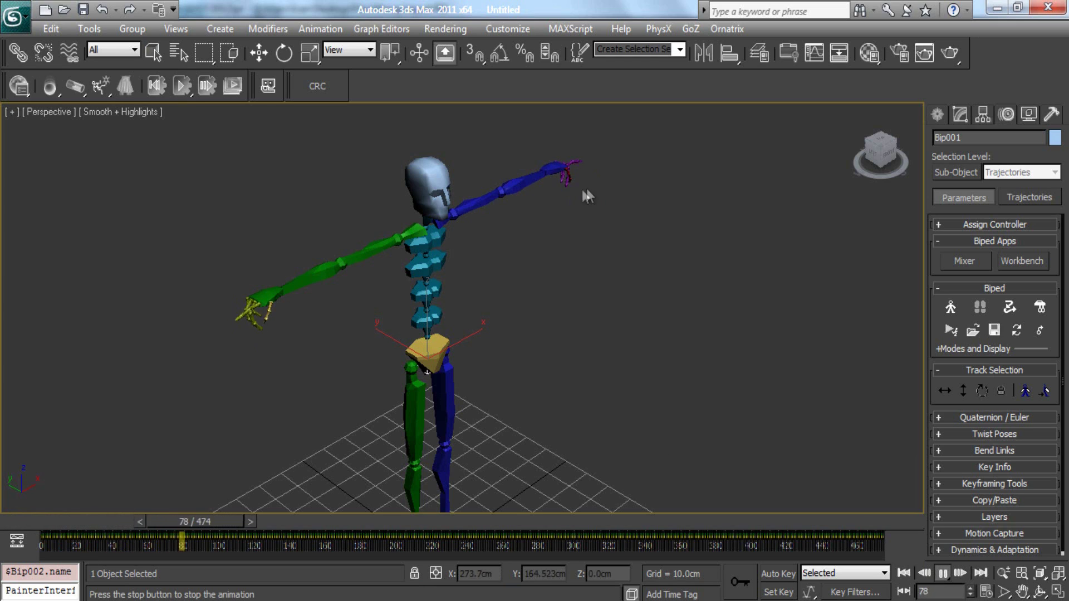
click(942, 573)
alt+middle_drag(580, 292, 564, 356)
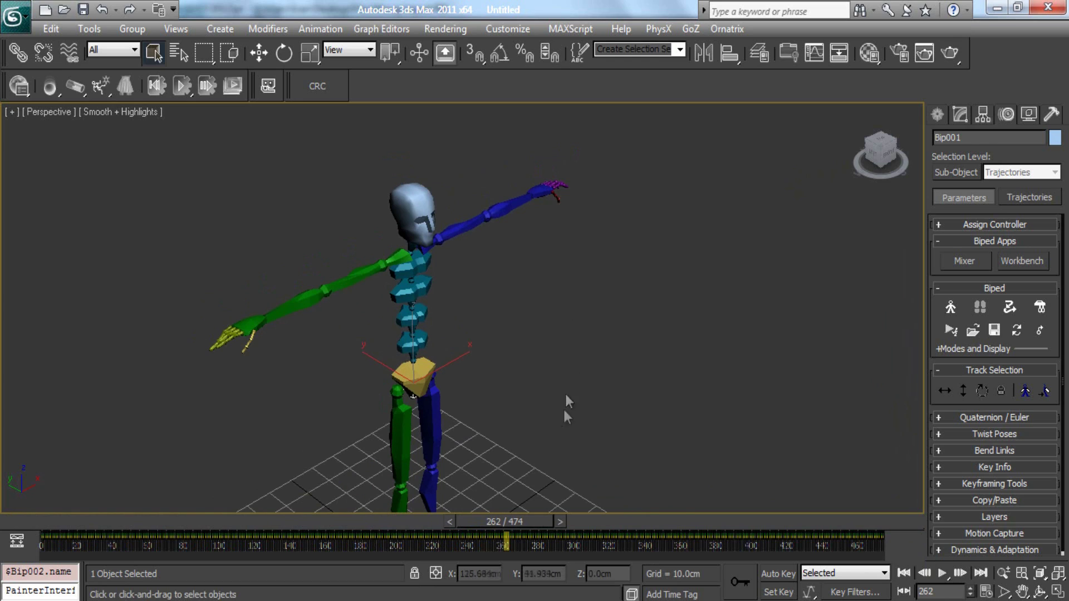
drag(543, 523, 587, 524)
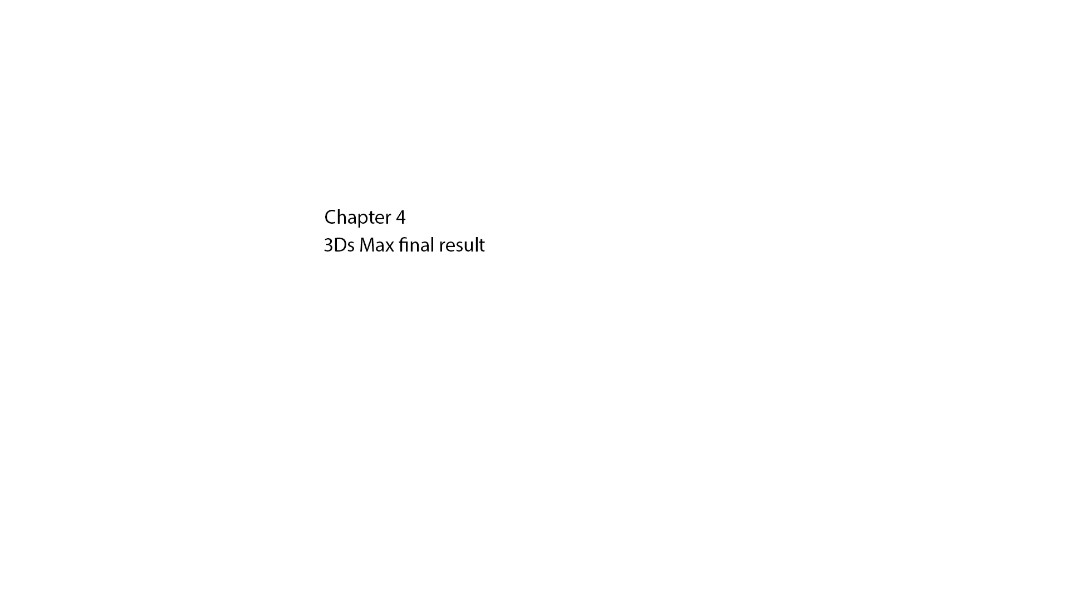
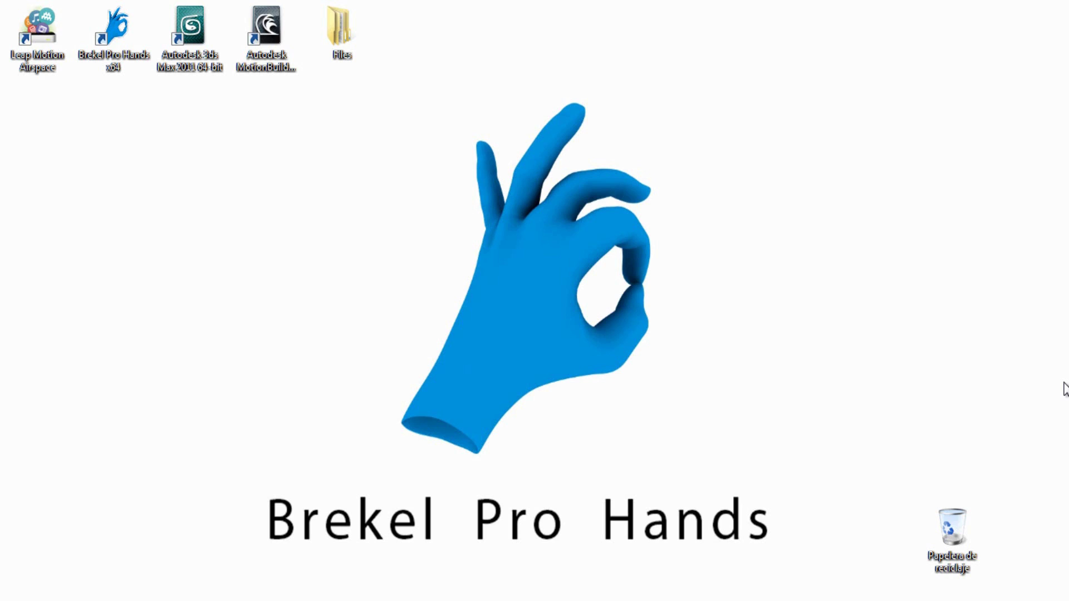
Open the Mocap folder inside Files on the desktop and locate Nofingers_posRot.bvh
double_click(331, 33)
double_click(429, 162)
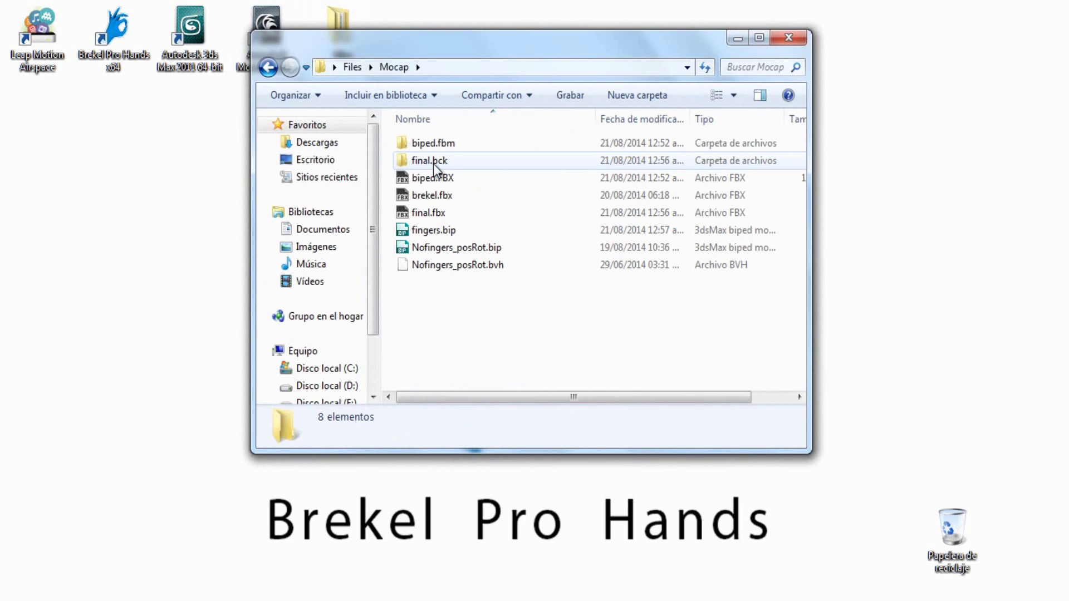
click(456, 271)
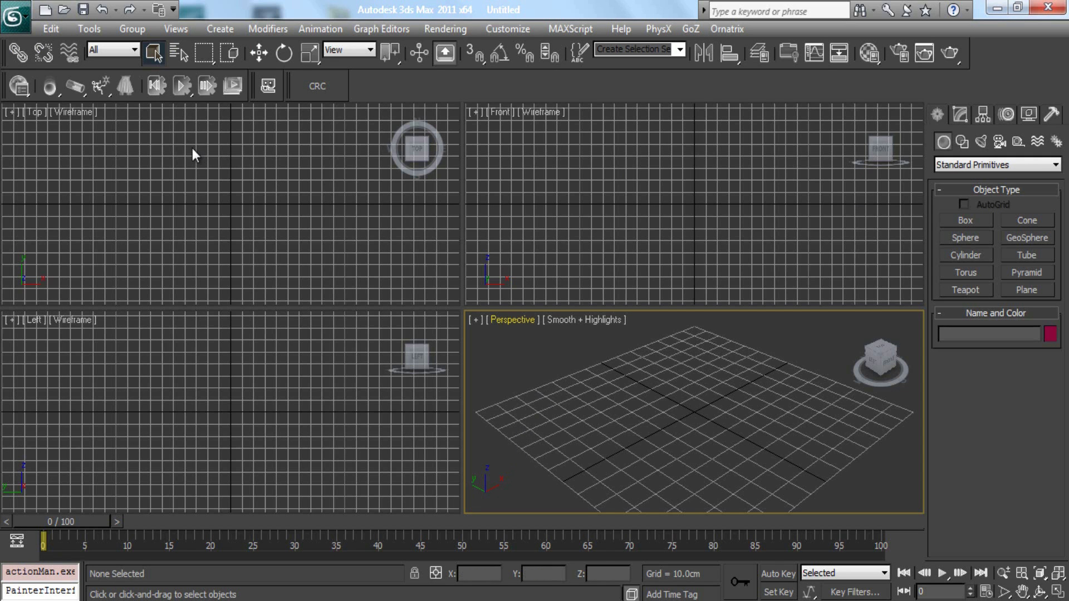
Switch to 3ds Max, open the recent scene boy.max, and select the biped's head
click(13, 29)
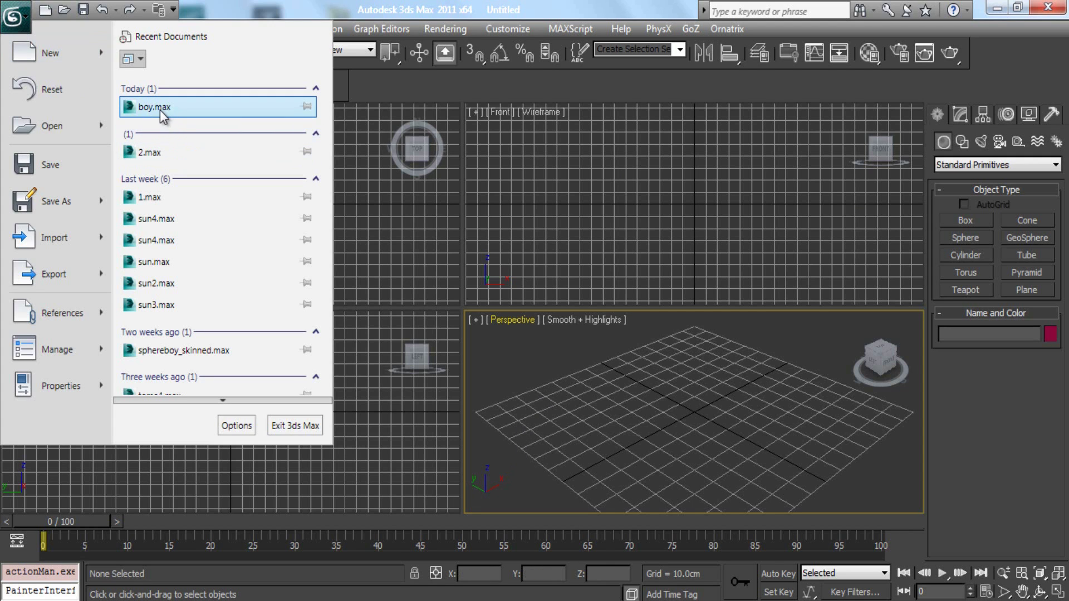
click(169, 111)
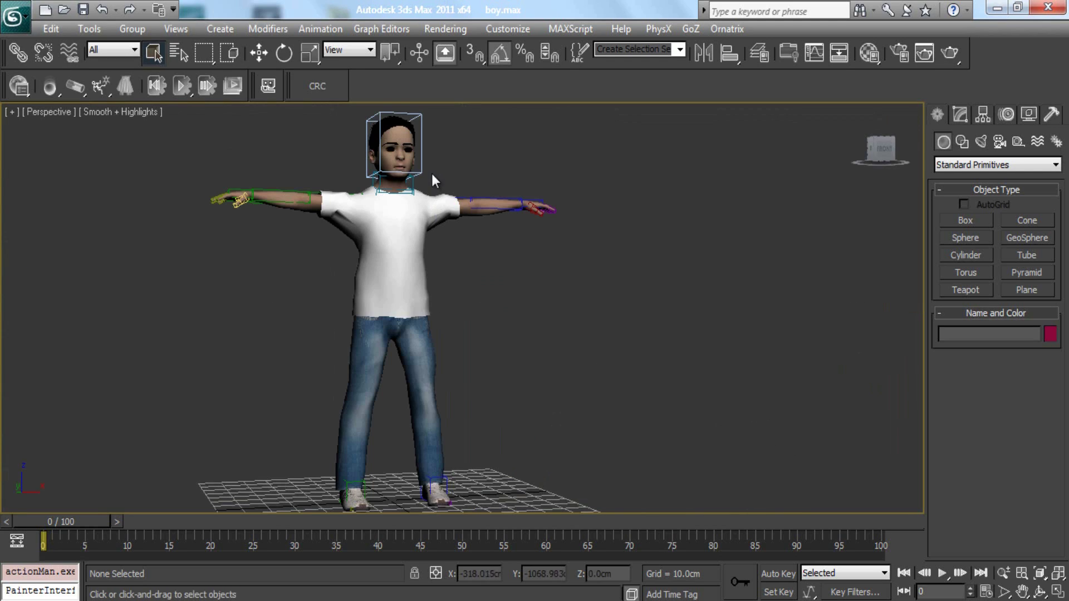
click(421, 159)
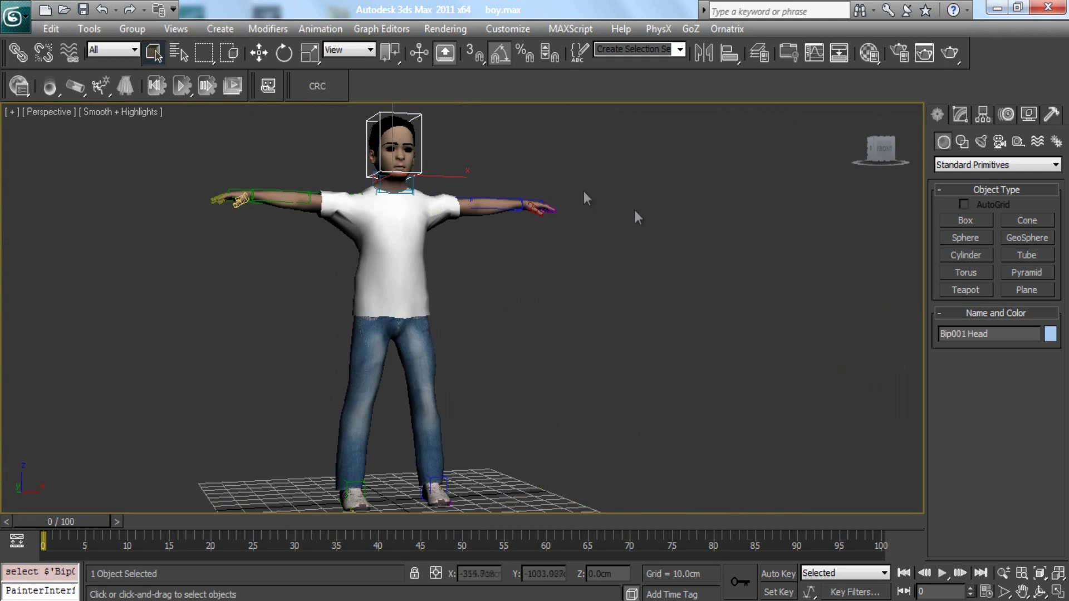
Load Nofingers_posRot.bvh as motion capture onto the boy's biped, with Freeform footsteps, No Key Reduction and frames 0 to 1659
click(983, 115)
click(1005, 114)
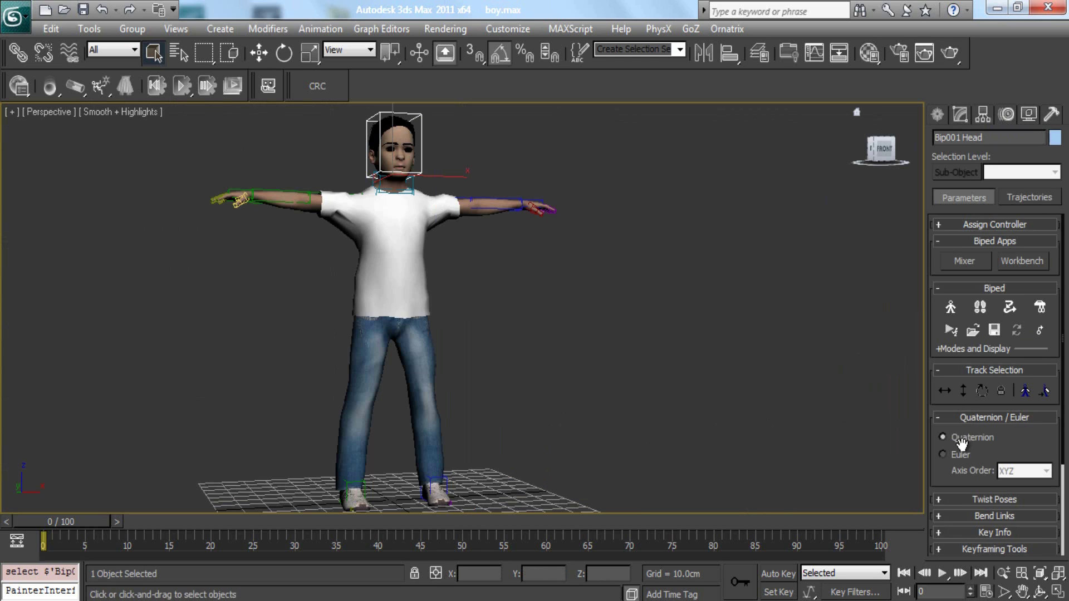
scroll(934, 417, down, 3)
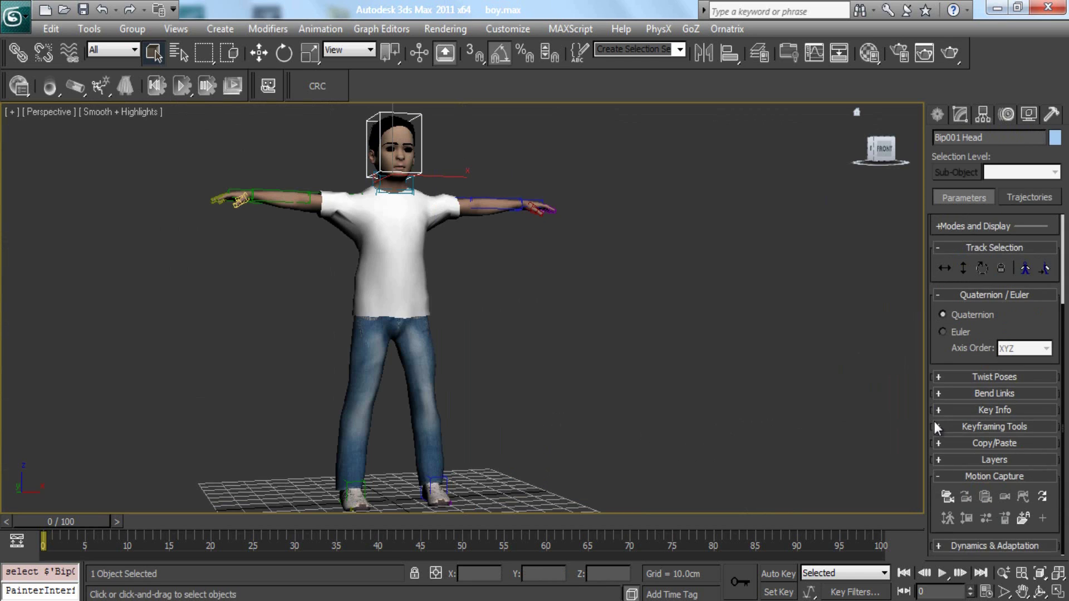
click(949, 496)
double_click(154, 135)
click(681, 383)
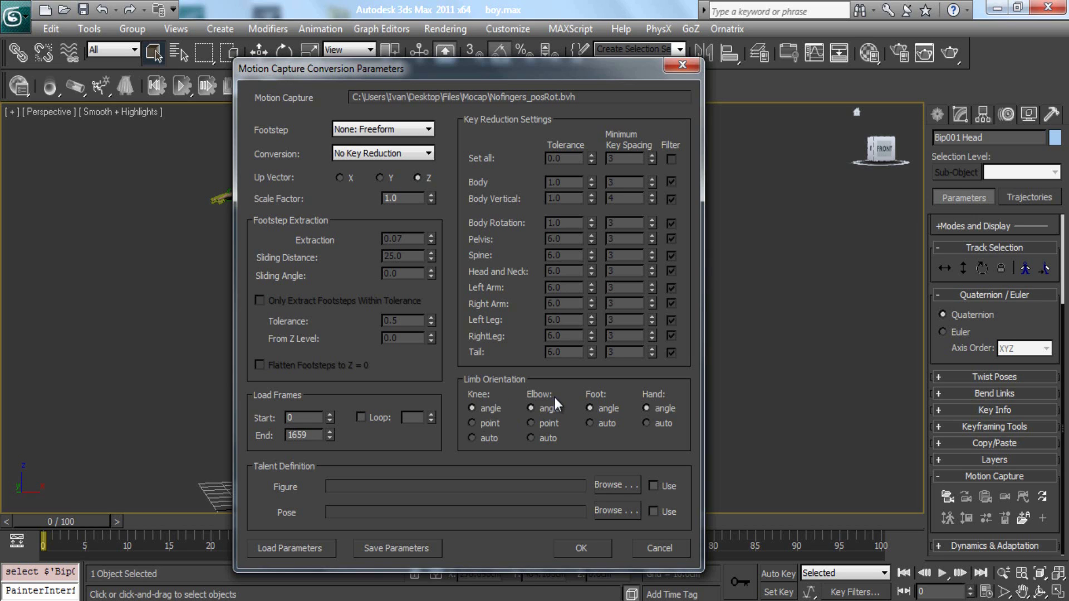
click(581, 548)
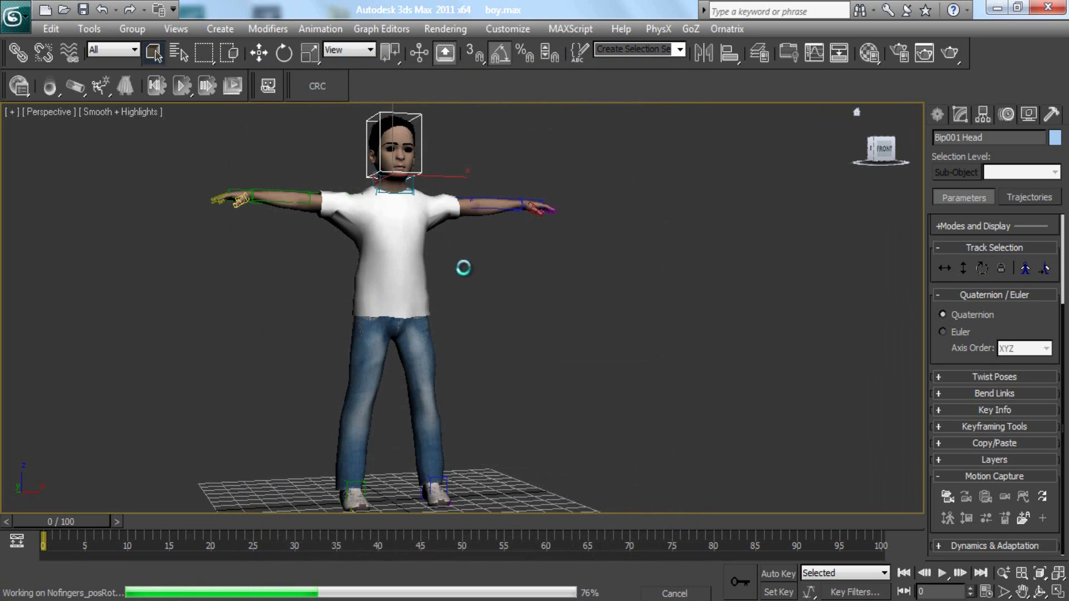
Orbit around the boy and examine how his mesh deforms with the loaded body motion
middle_drag(432, 277, 464, 311)
alt+middle_drag(382, 241, 436, 258)
middle_drag(437, 258, 562, 323)
scroll(540, 322, down, 2)
middle_drag(445, 319, 447, 323)
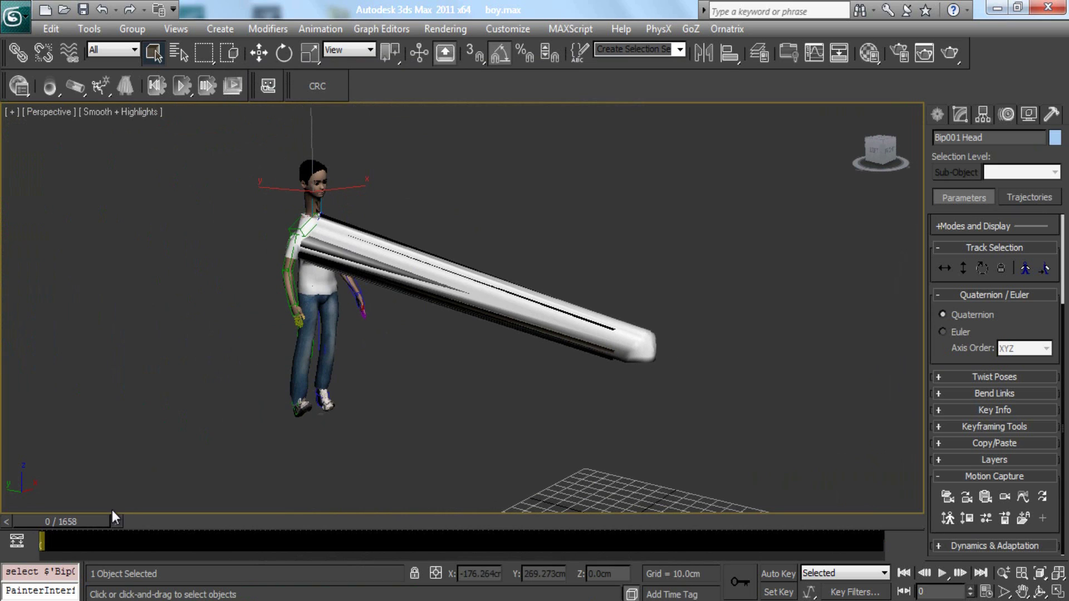
middle_drag(338, 216, 295, 233)
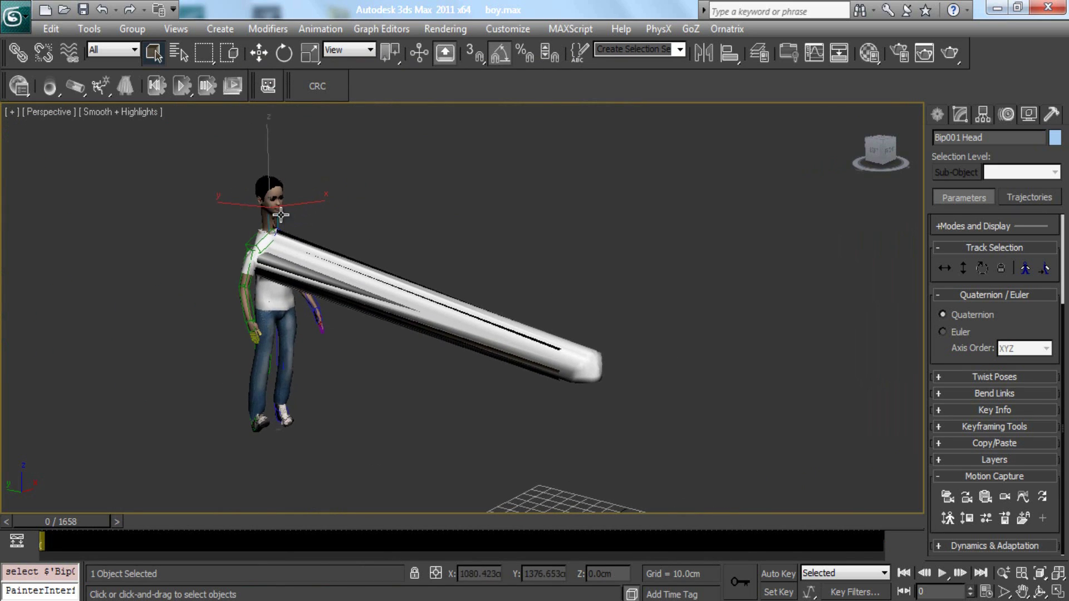
Reopen the recent scene boy.max without saving the current changes
click(12, 17)
click(143, 105)
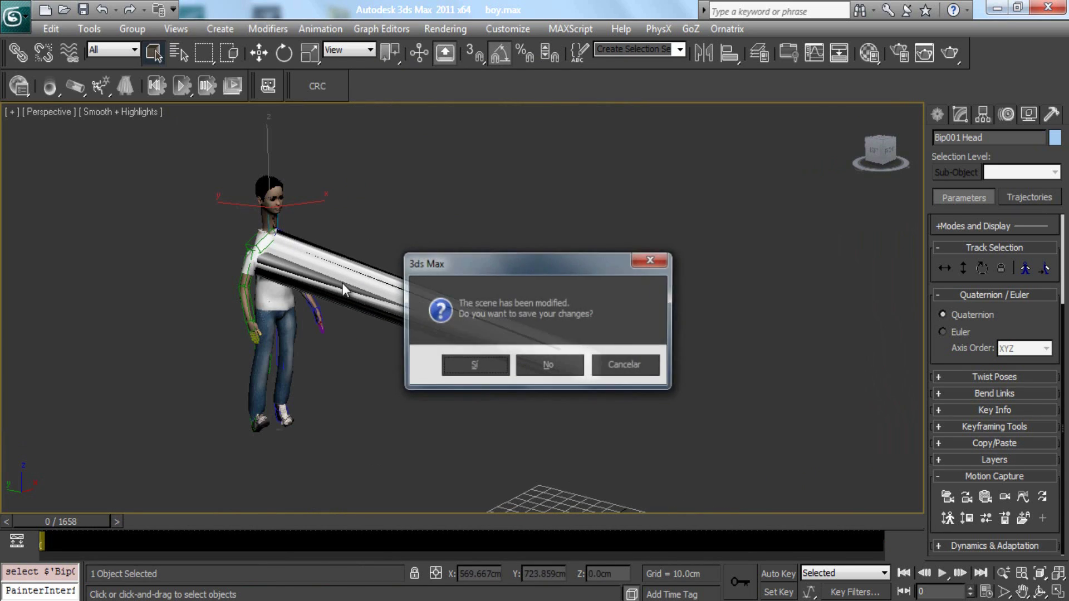
click(548, 364)
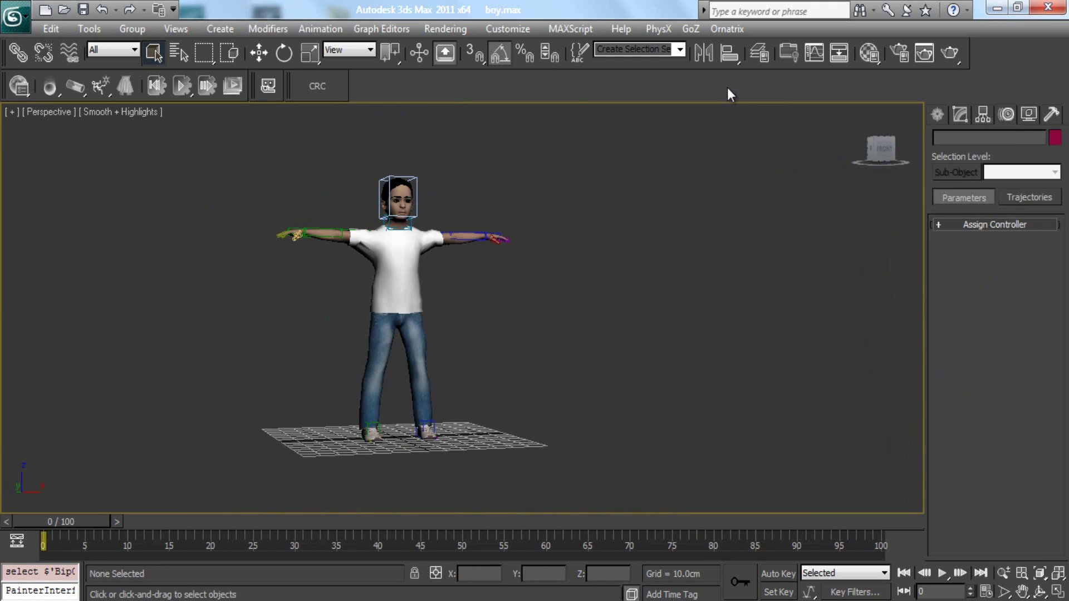
Create a new layer, Layer001, as the current layer and hide the default layer 0 containing the boy
click(759, 54)
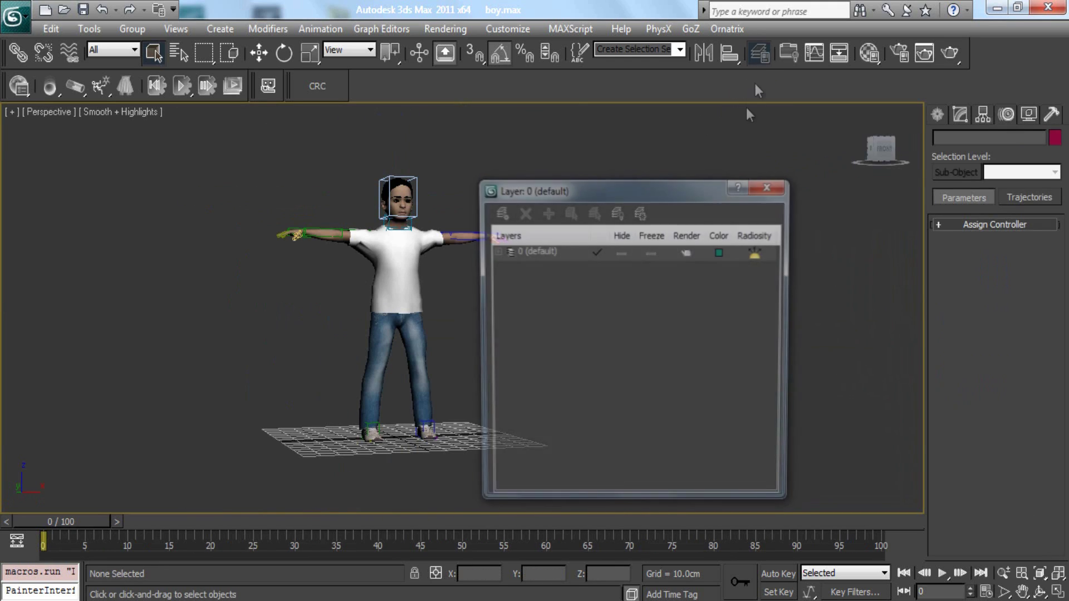
click(499, 211)
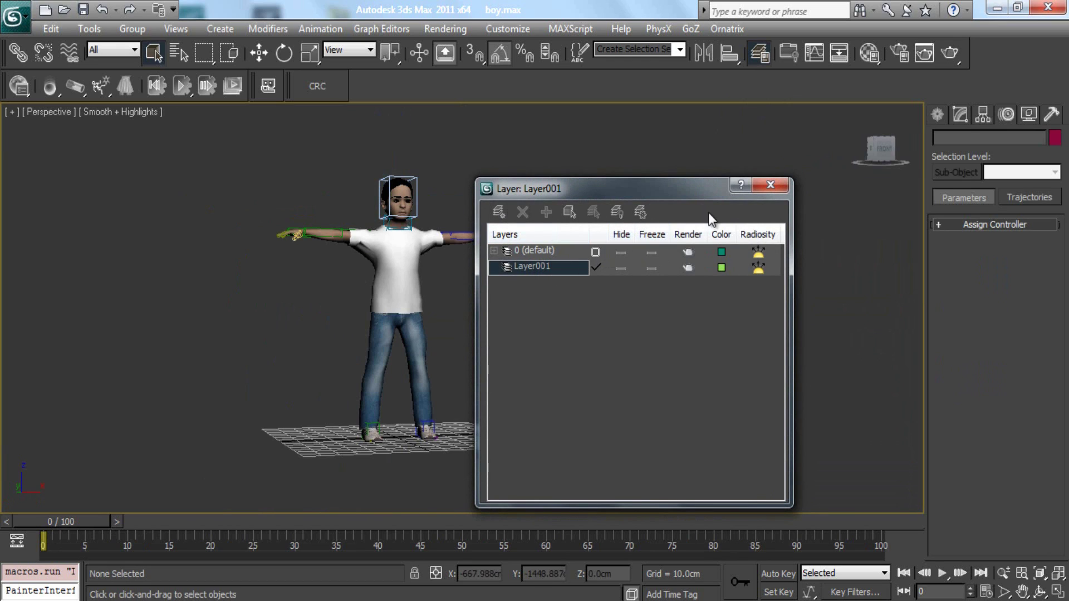
click(764, 189)
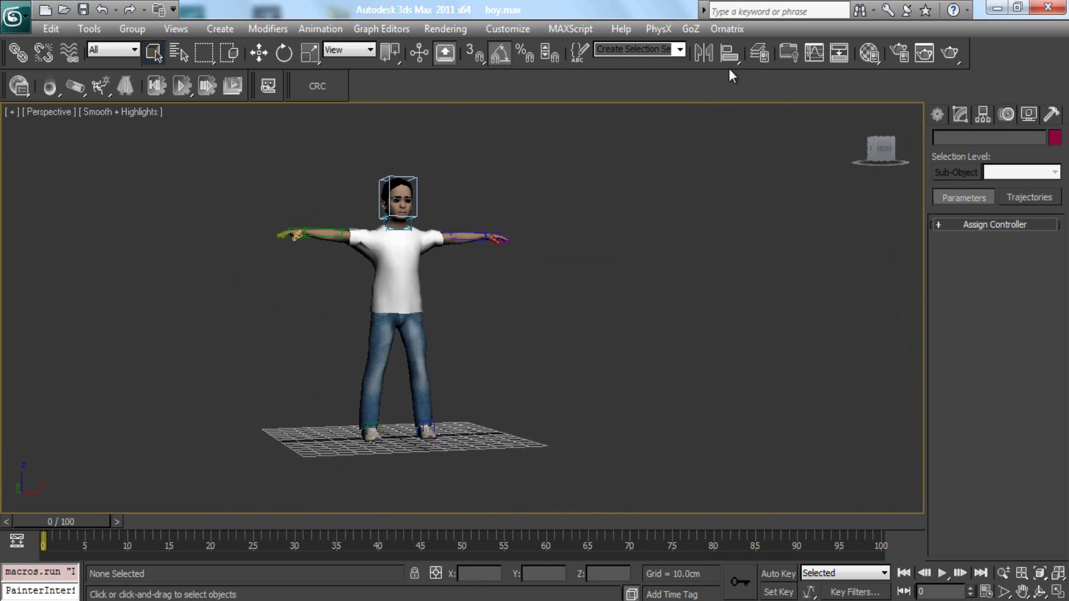
click(756, 58)
click(619, 252)
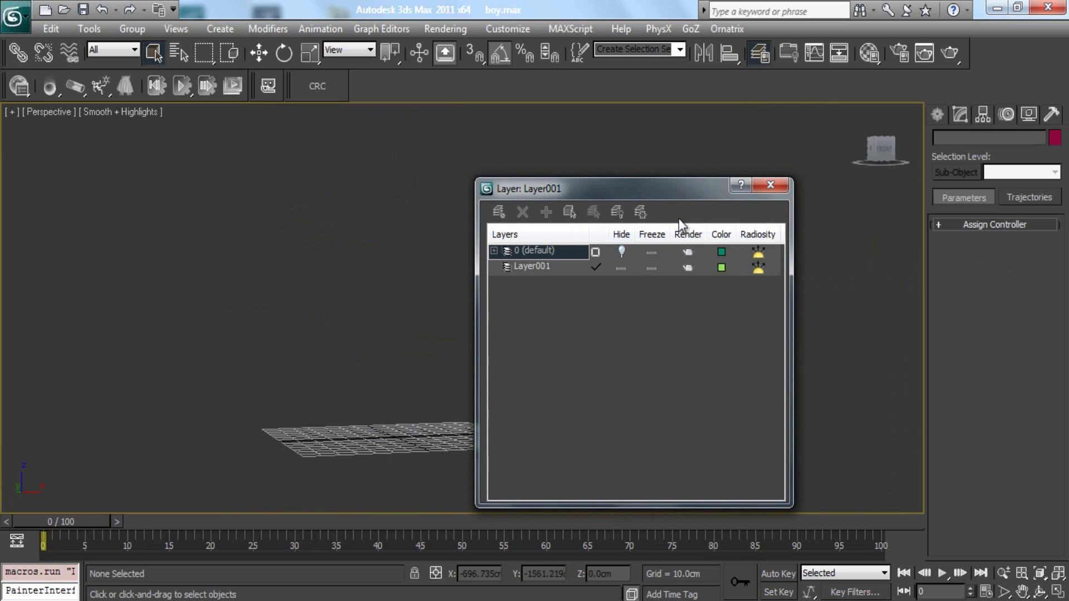
click(541, 269)
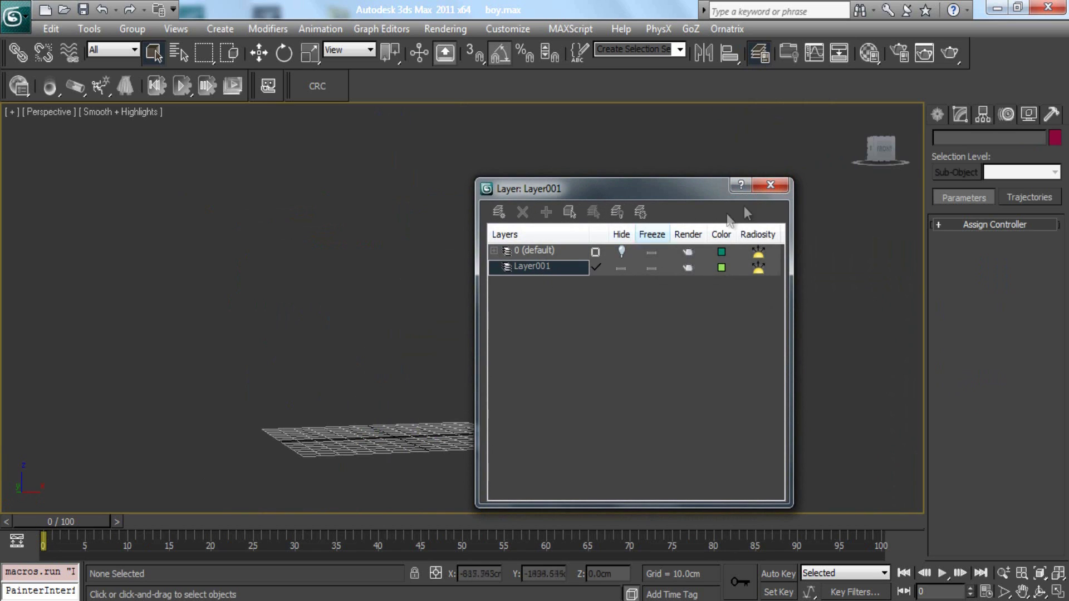
click(770, 185)
Create a new biped standing on the grid in the Perspective view
click(937, 115)
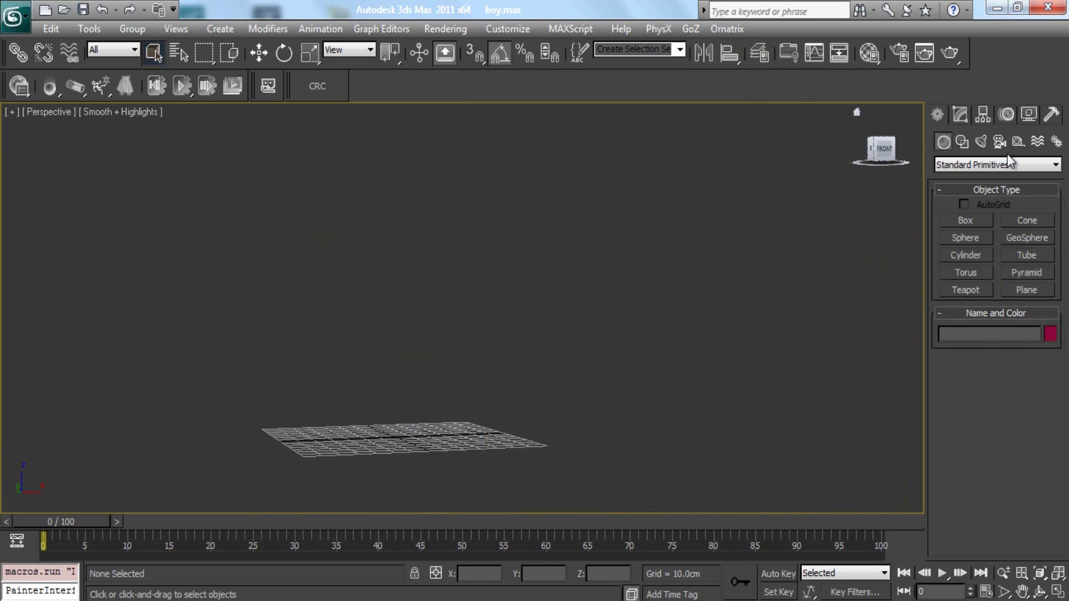
click(1056, 141)
click(964, 239)
drag(404, 440, 442, 158)
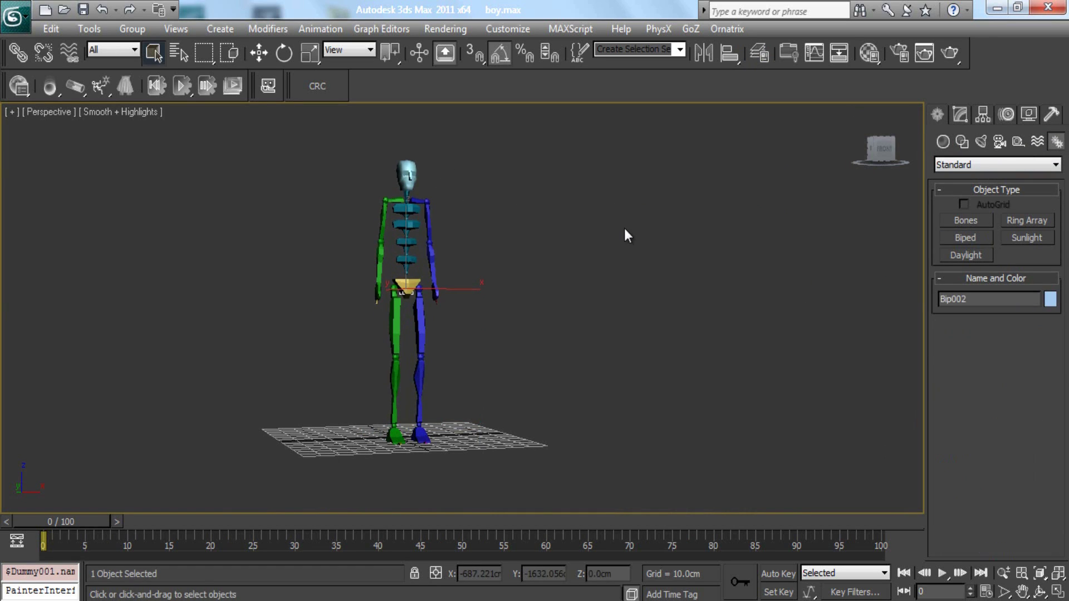
Load Nofingers_posRot.bvh as motion capture onto the new biped, with Freeform footsteps, No Key Reduction and frames 0 to 1659
click(982, 114)
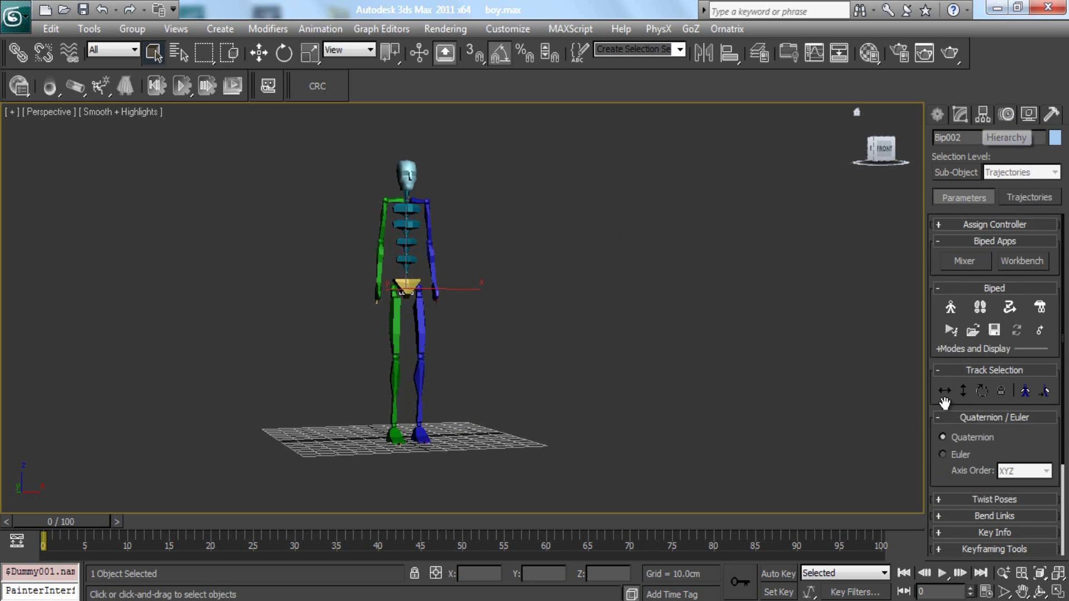
scroll(946, 479, down, 3)
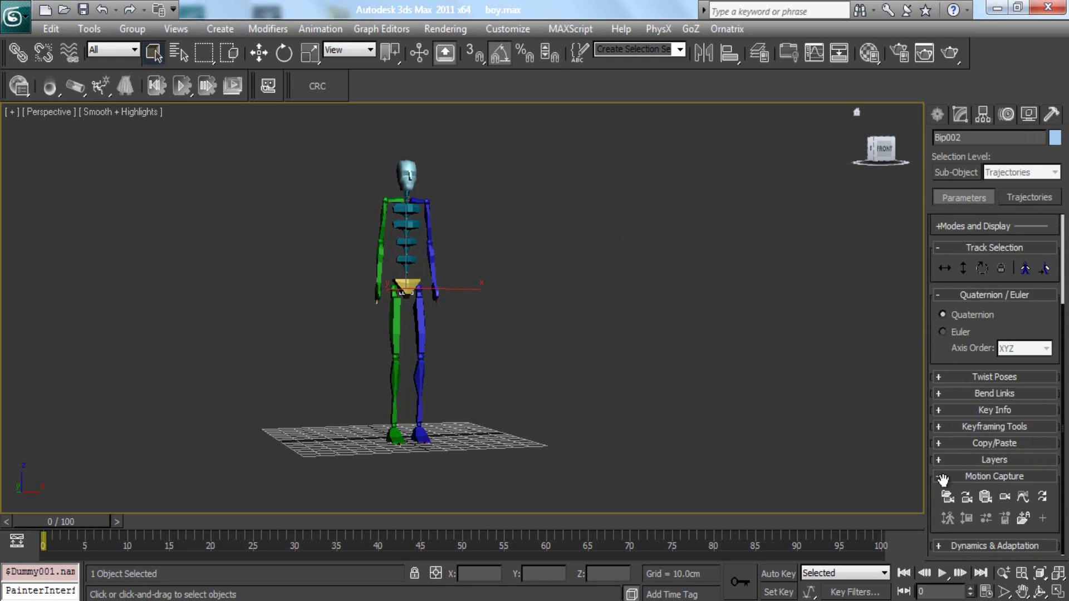
click(947, 497)
click(88, 134)
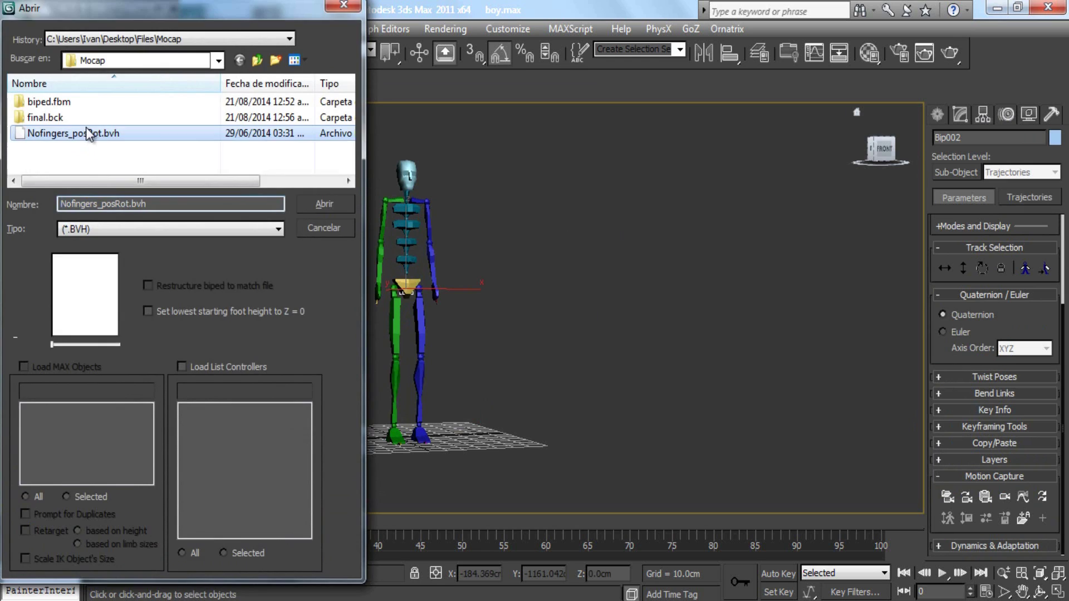
double_click(88, 133)
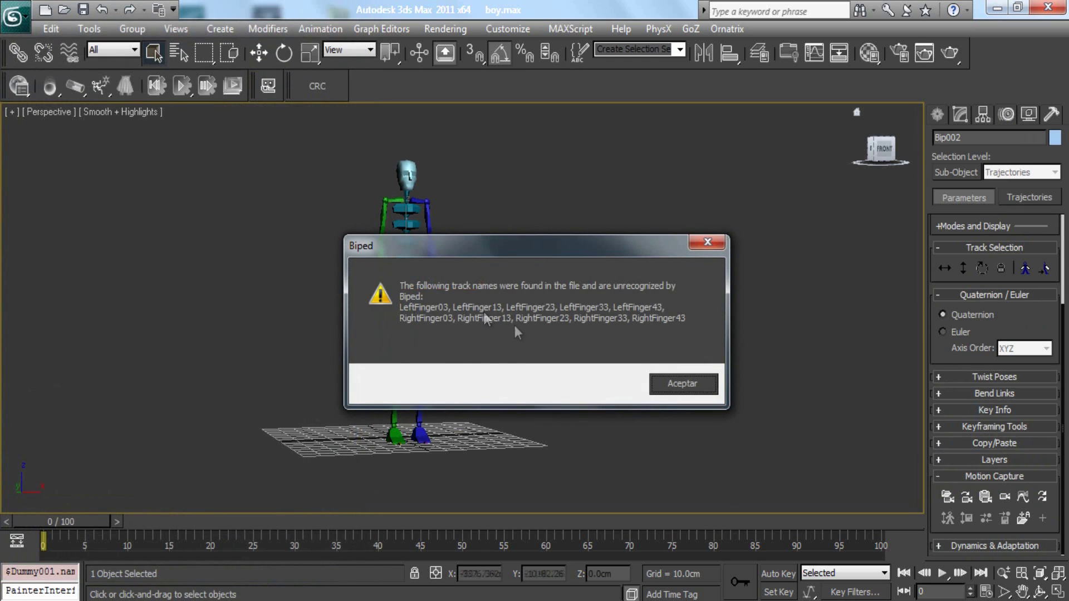
click(692, 388)
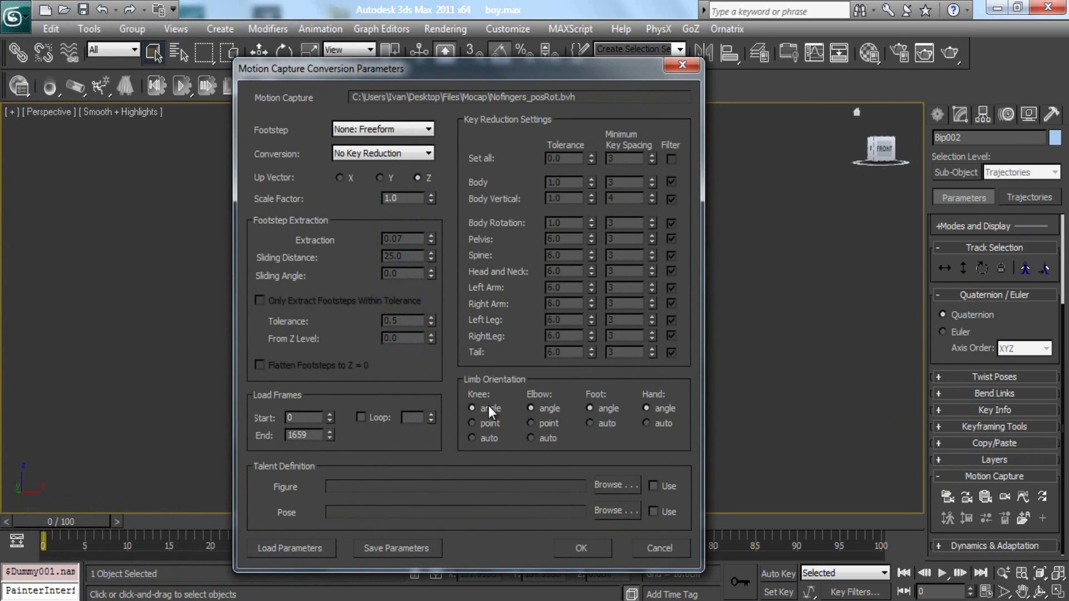
click(579, 547)
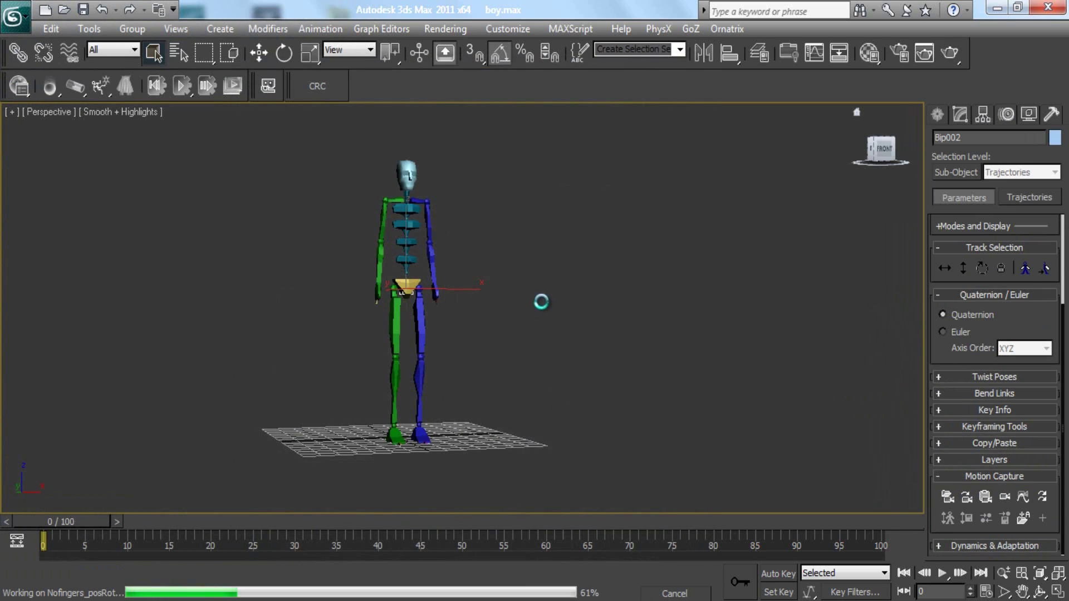
Check the BIP files in the Mocap folder through the biped's Save File dialog without saving
middle_drag(494, 282, 501, 333)
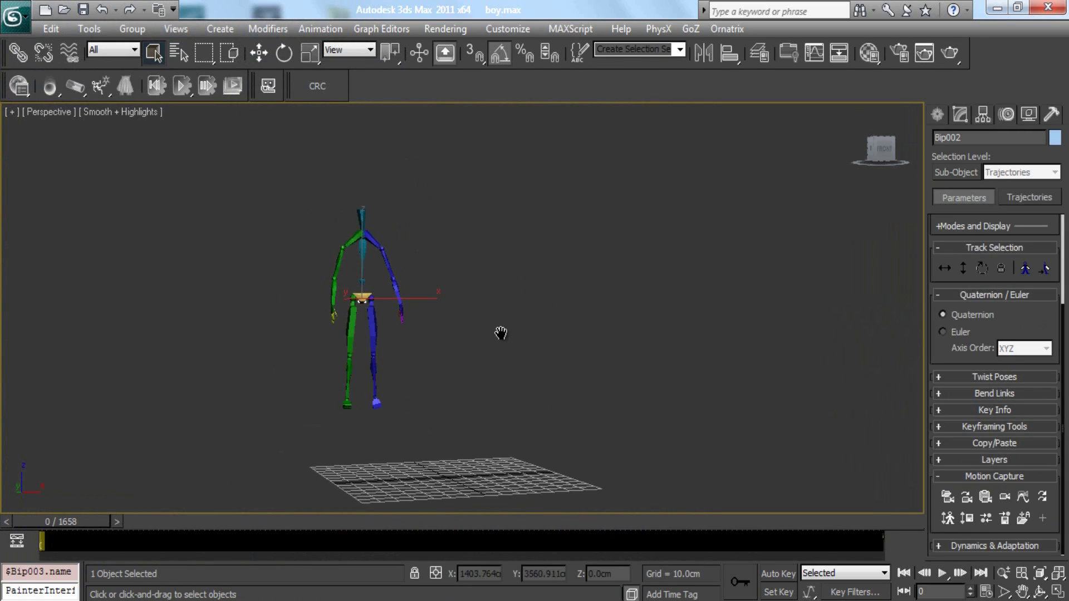
drag(83, 525, 17, 527)
drag(934, 318, 935, 441)
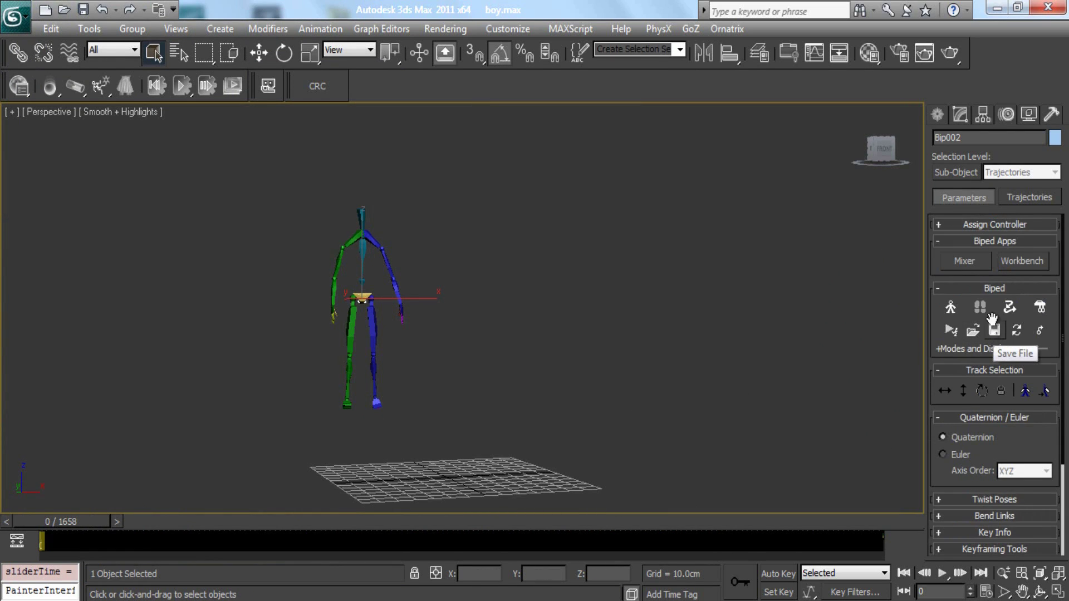
click(993, 330)
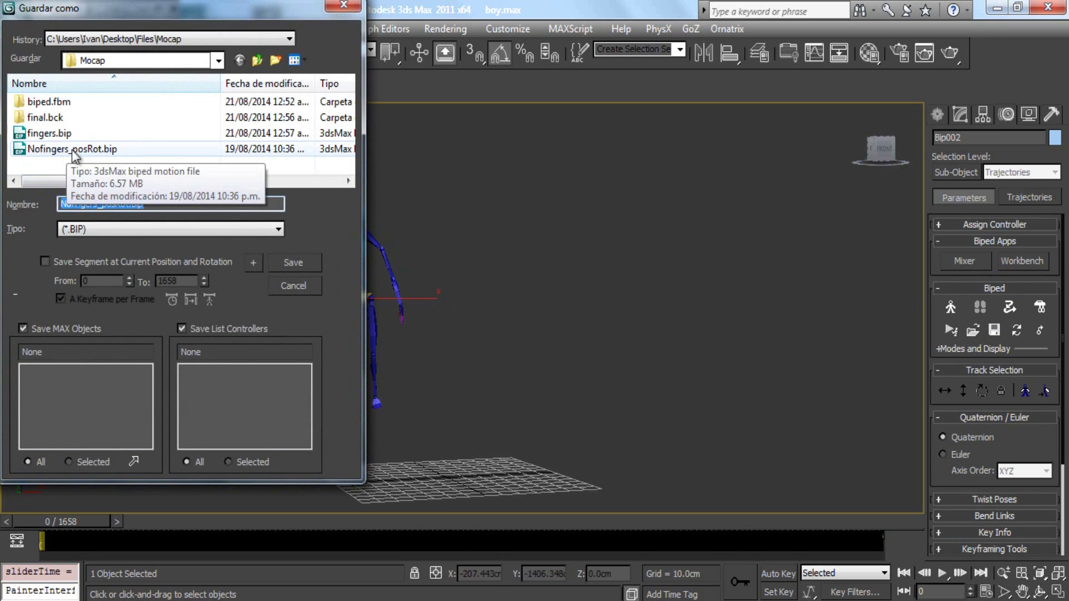
click(294, 286)
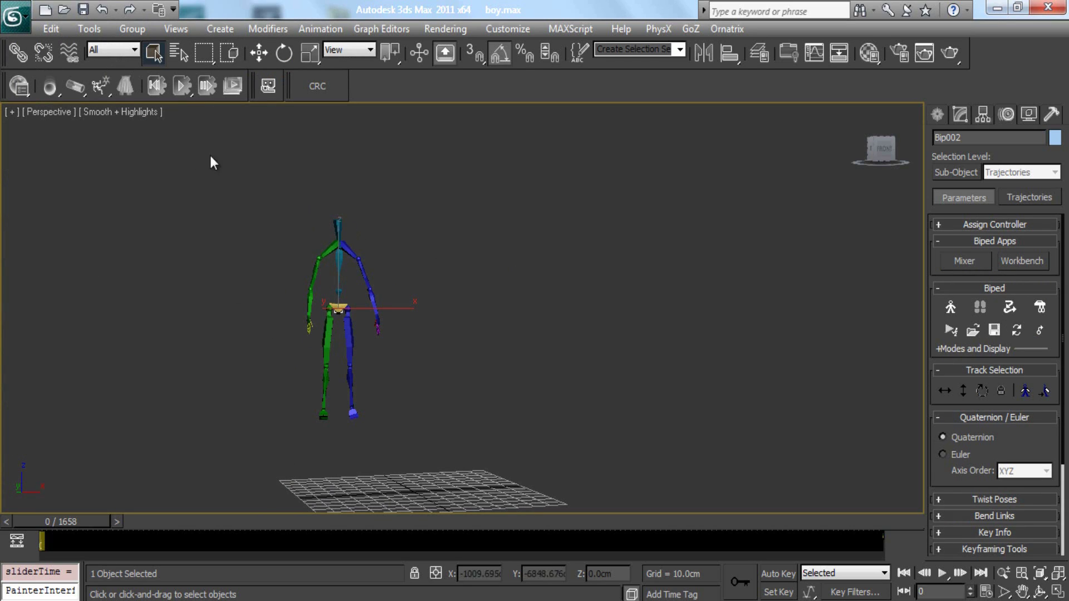
click(961, 261)
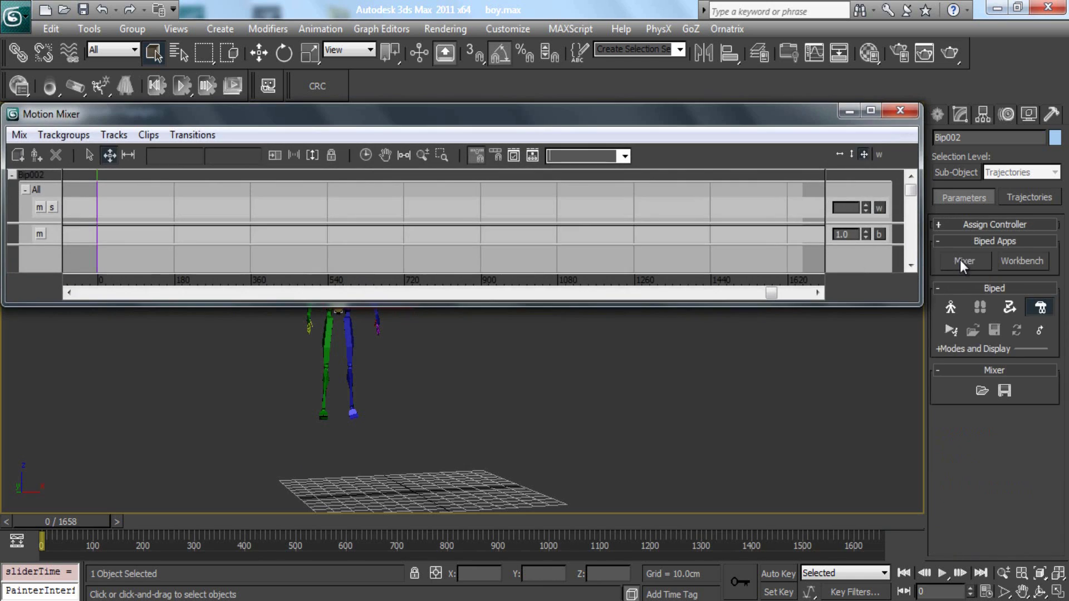
drag(98, 117, 150, 160)
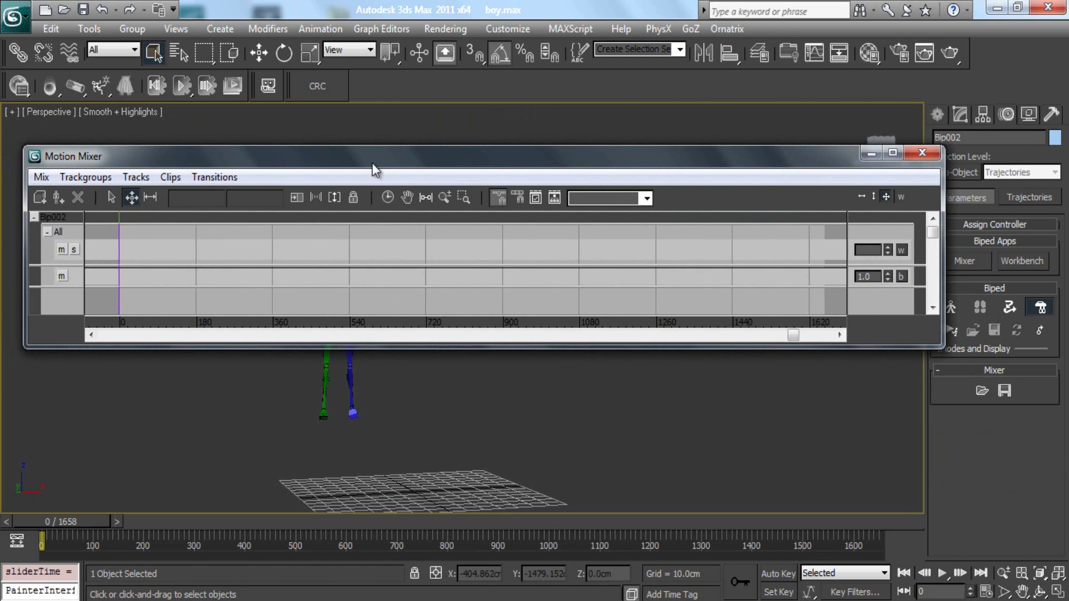
click(922, 154)
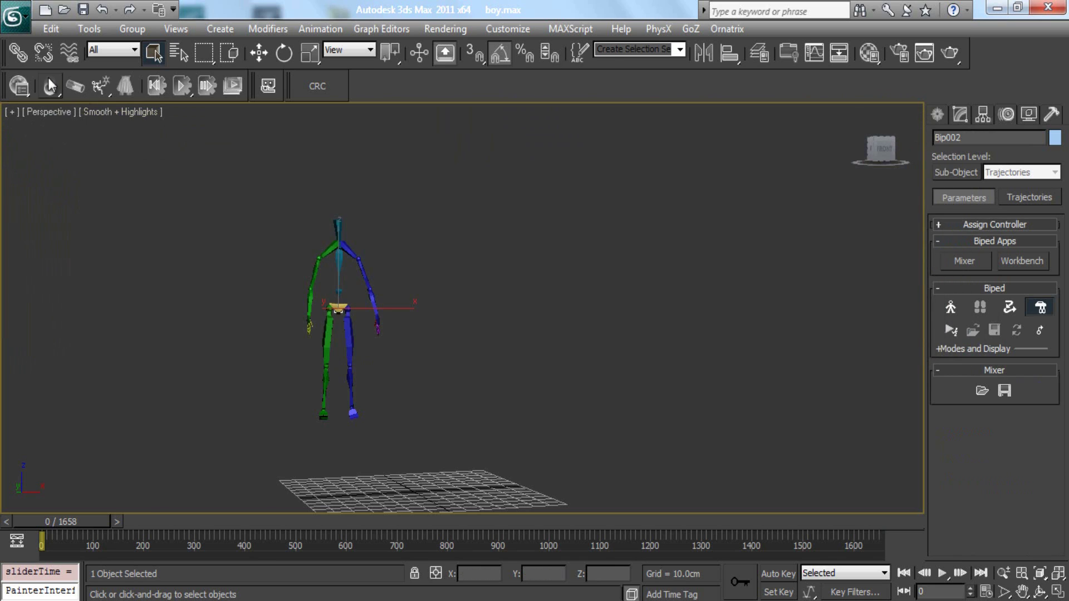
Reopen boy.max, discarding the scene changes, and select the boy's biped head
click(10, 27)
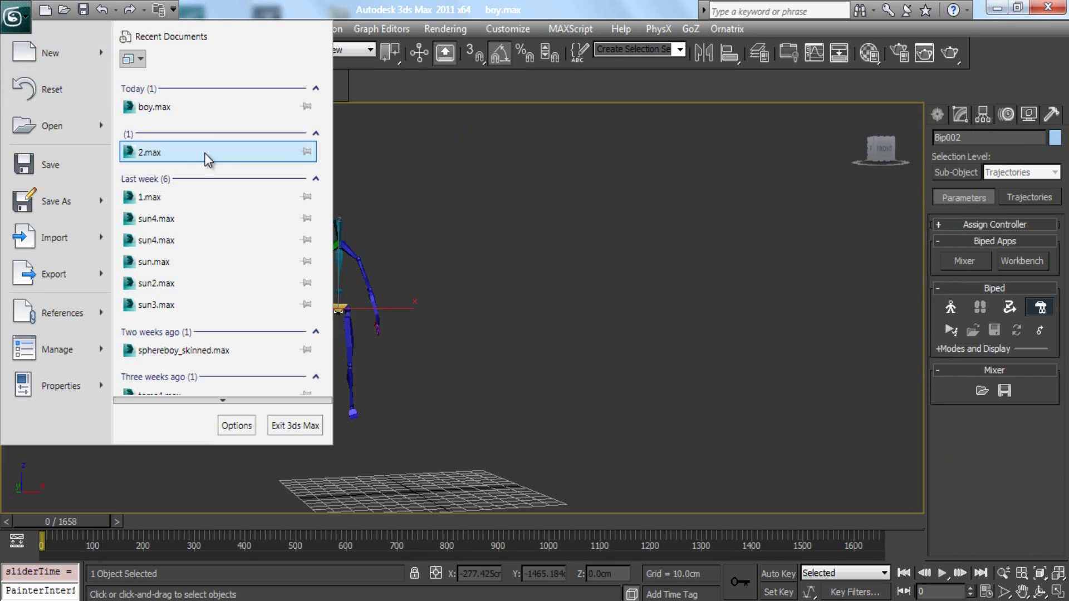
click(184, 108)
click(550, 364)
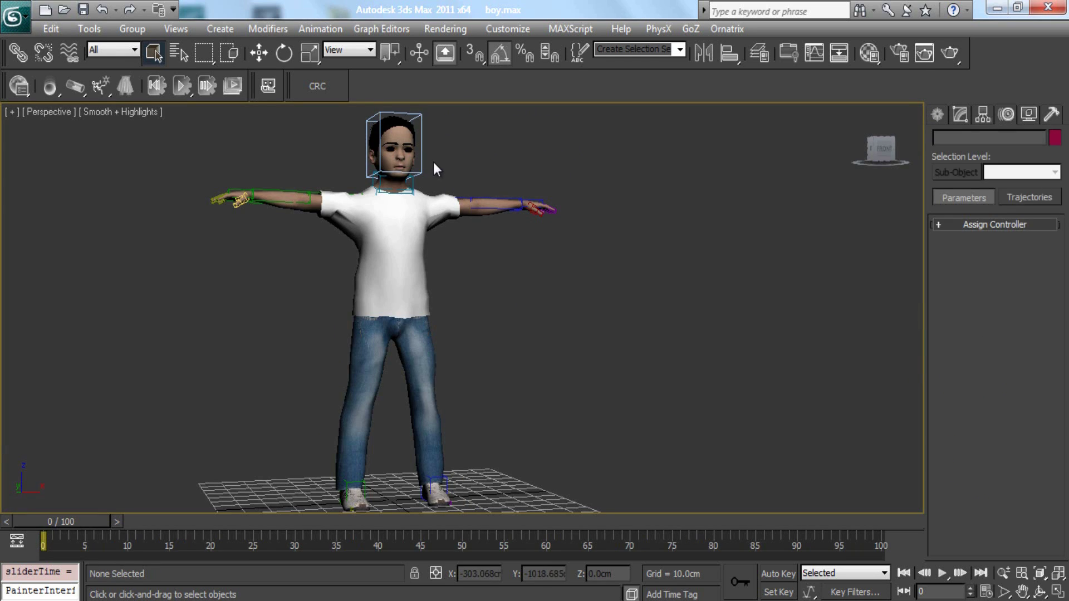
click(420, 152)
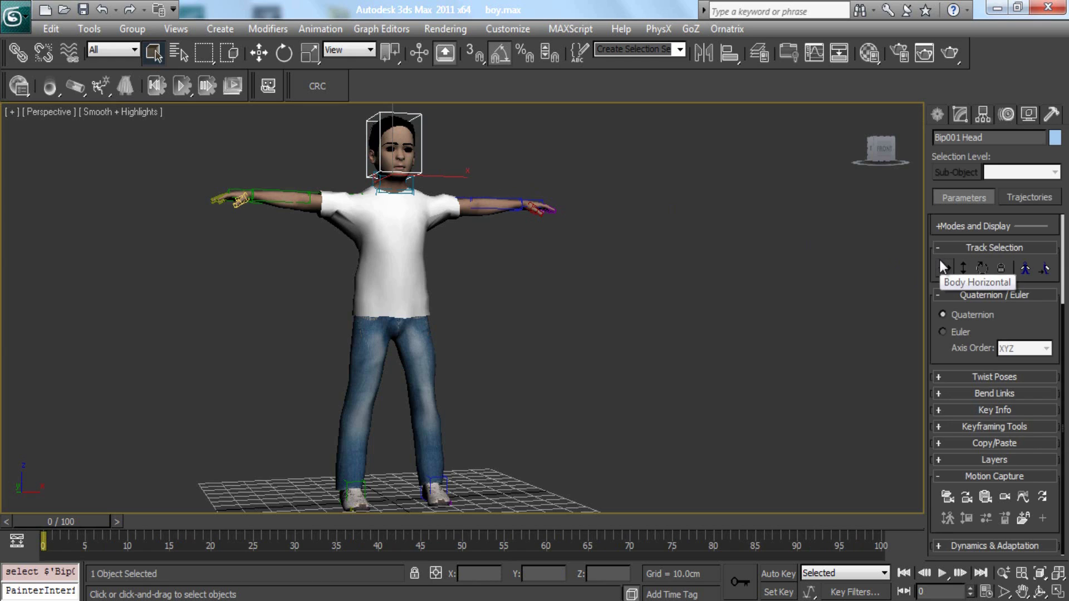
Turn on Mixer Mode for the boy's biped and open the Motion Mixer, placing its window below his arms
scroll(941, 262, up, 3)
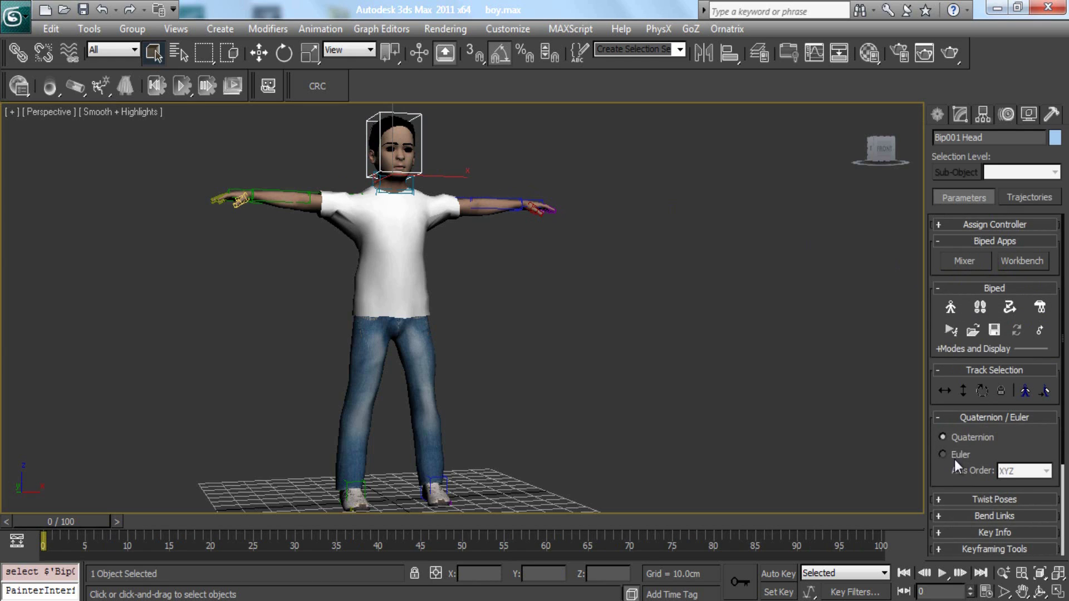
click(1041, 308)
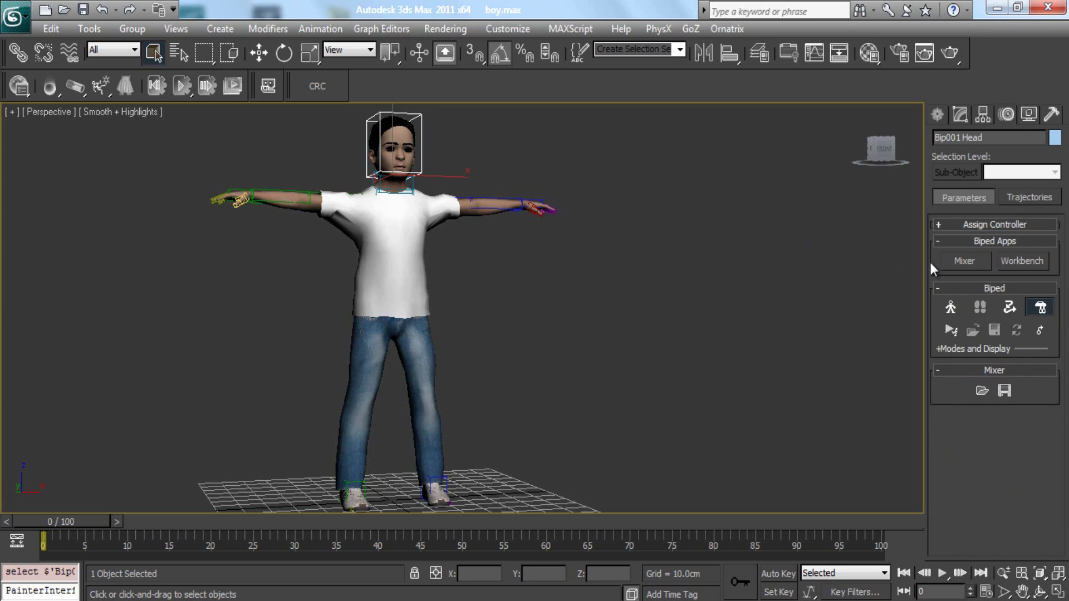
click(960, 261)
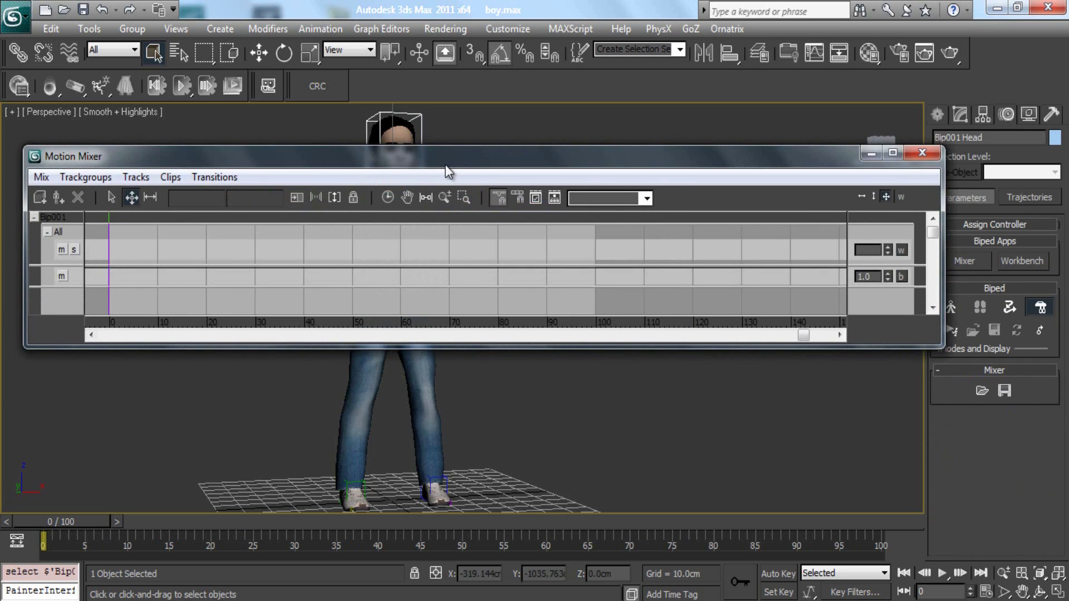
drag(448, 170, 465, 309)
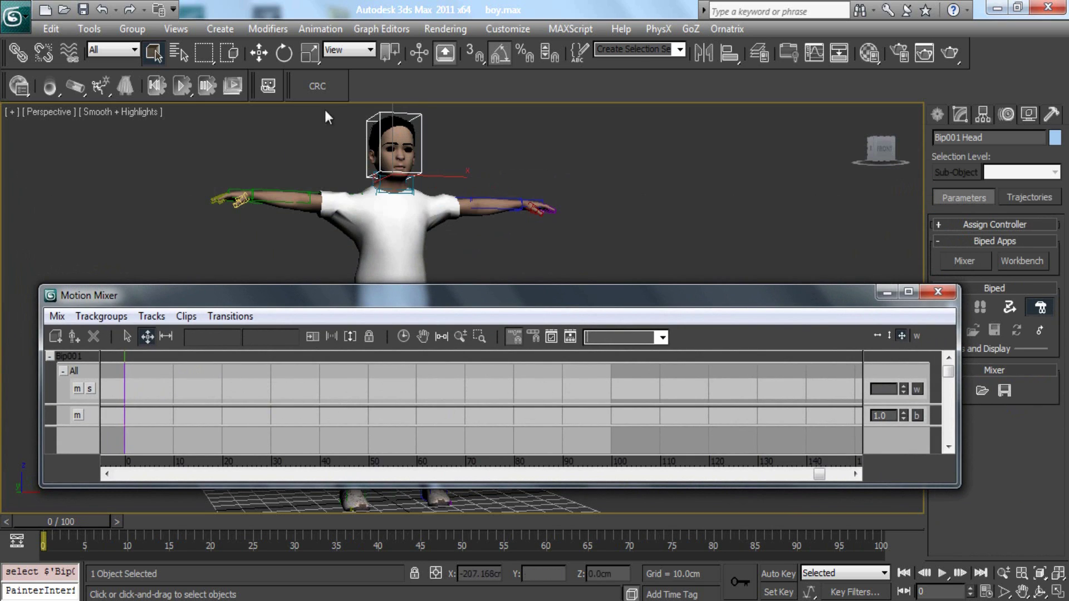
middle_drag(390, 262, 438, 201)
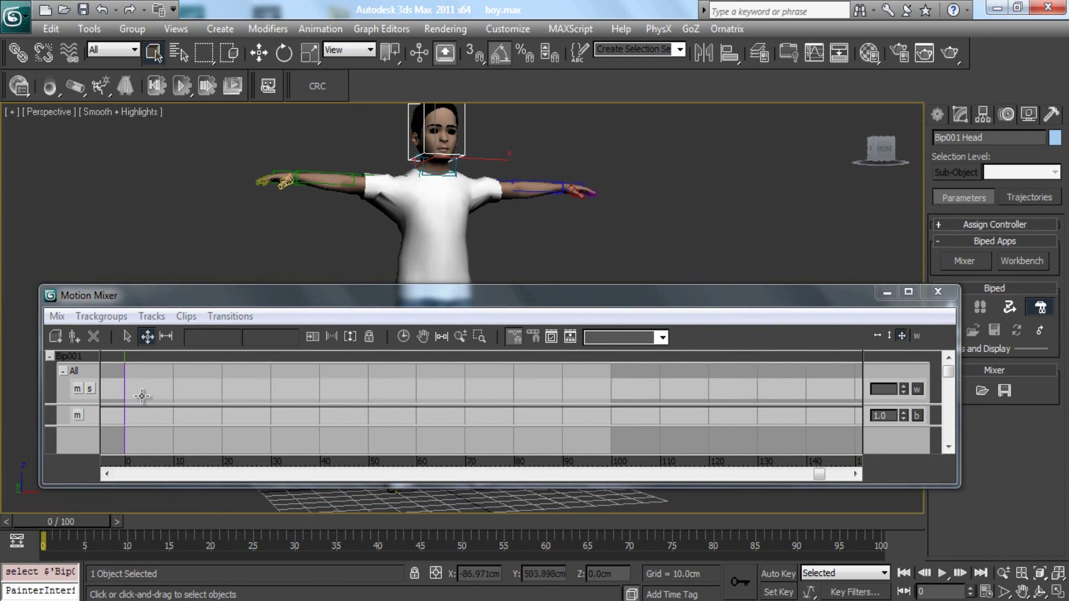
Add a second trackgroup below the existing All trackgroup of the boy's biped in the Motion Mixer
click(77, 362)
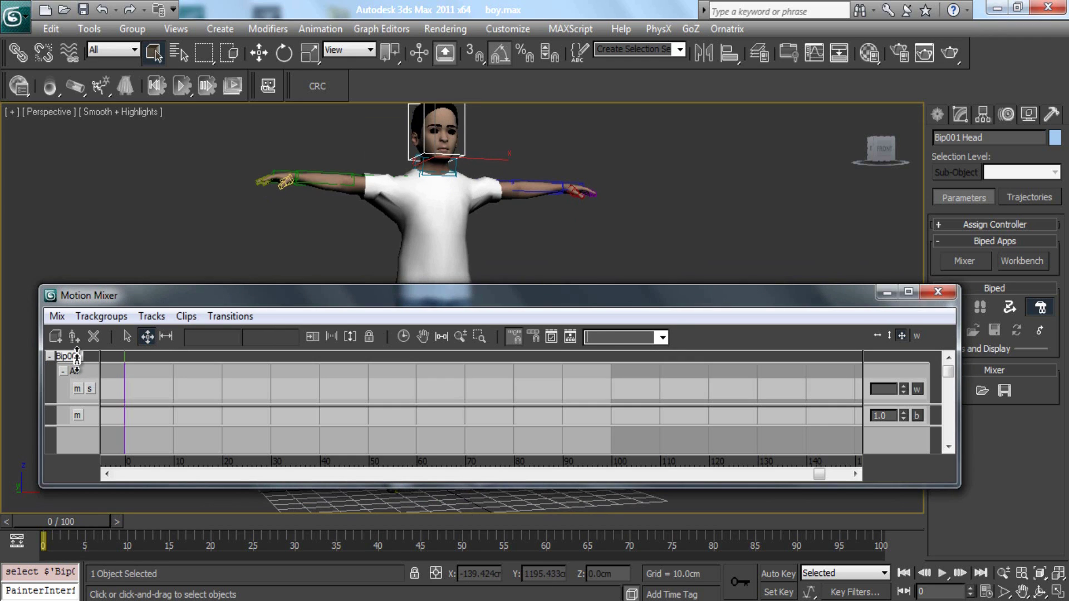
right_click(77, 359)
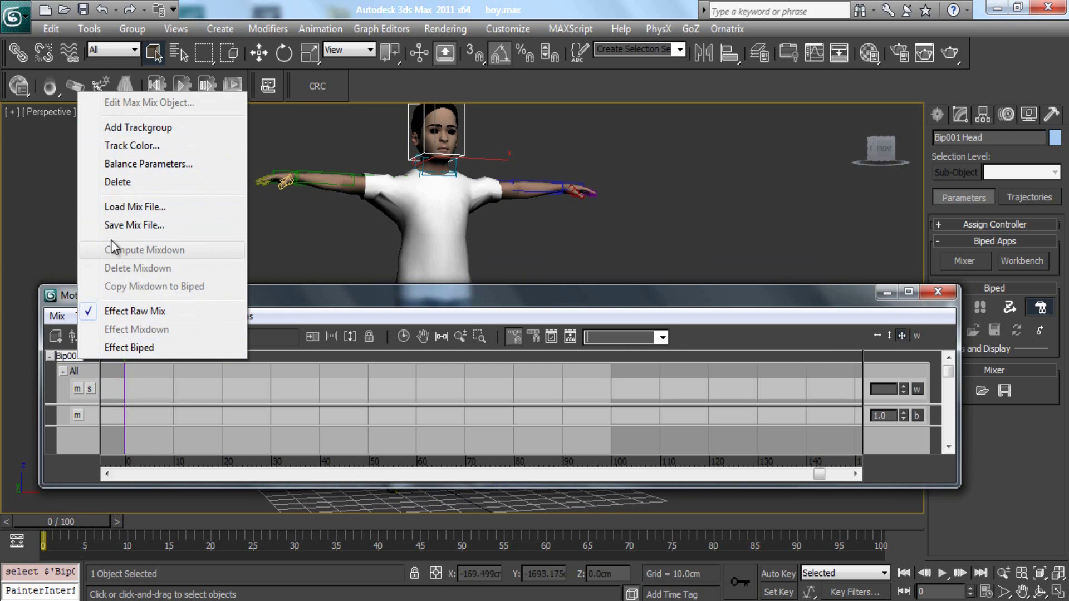
right_click(203, 391)
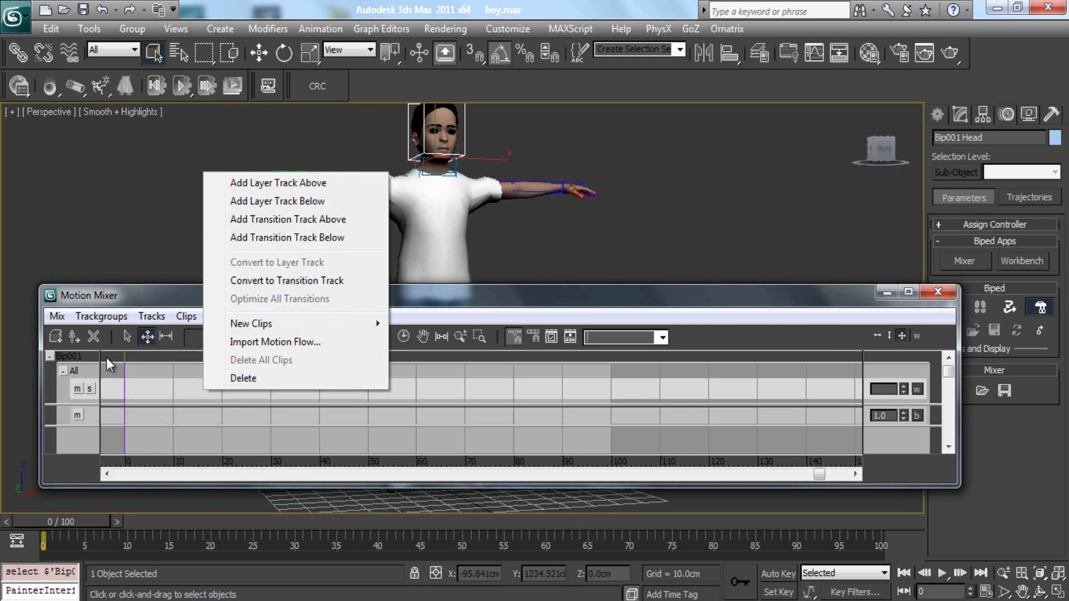
right_click(78, 369)
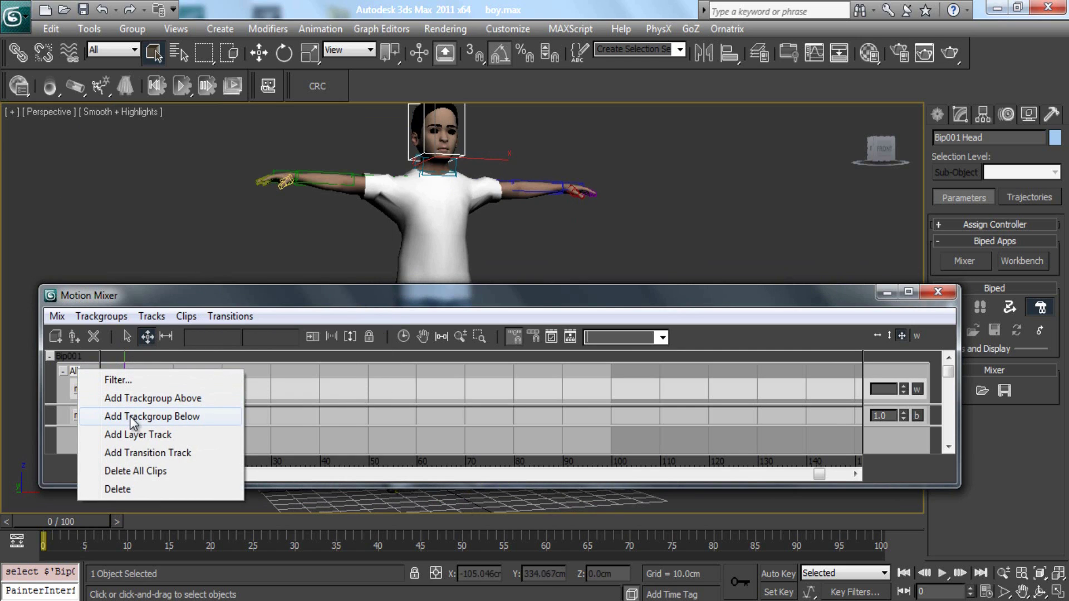
click(155, 416)
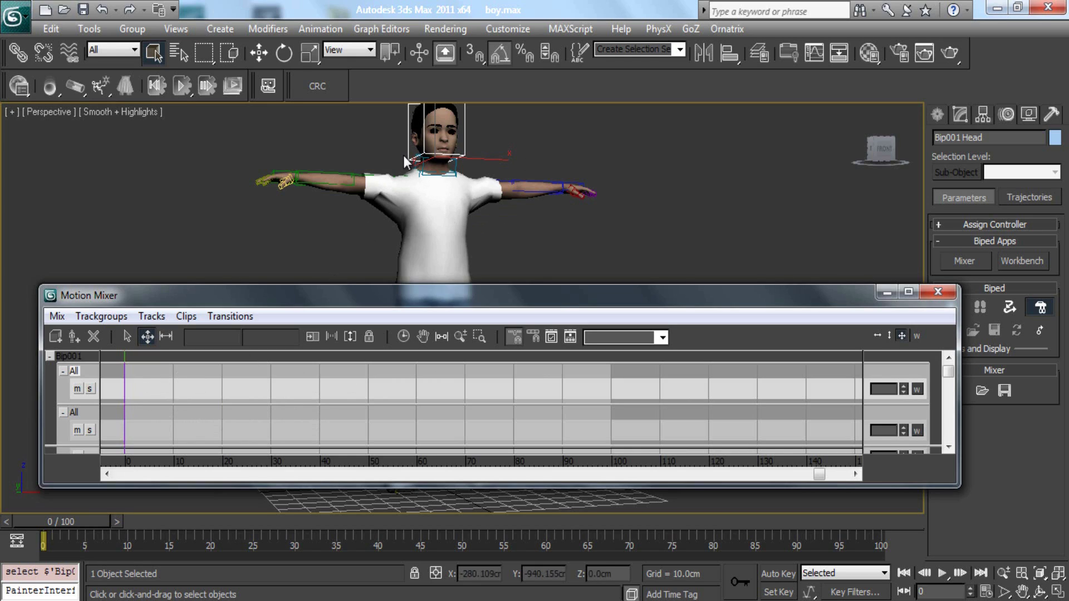
Load Nofingers_posRot.bip from the Mocap folder as a new clip in the upper trackgroup's track and look at the boy's resulting pose
right_click(165, 392)
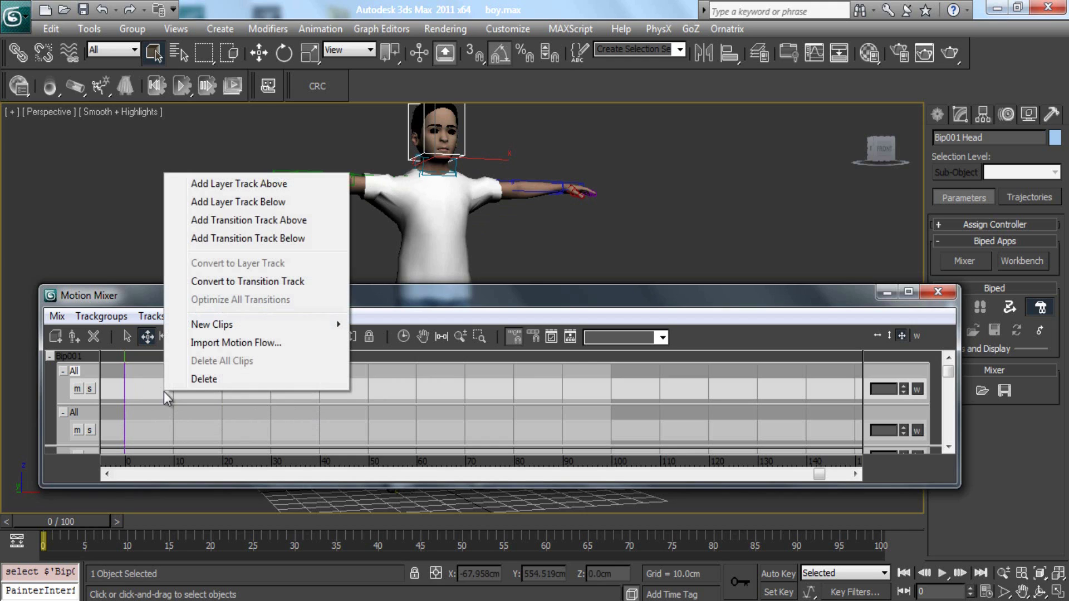
mouse_move(211, 330)
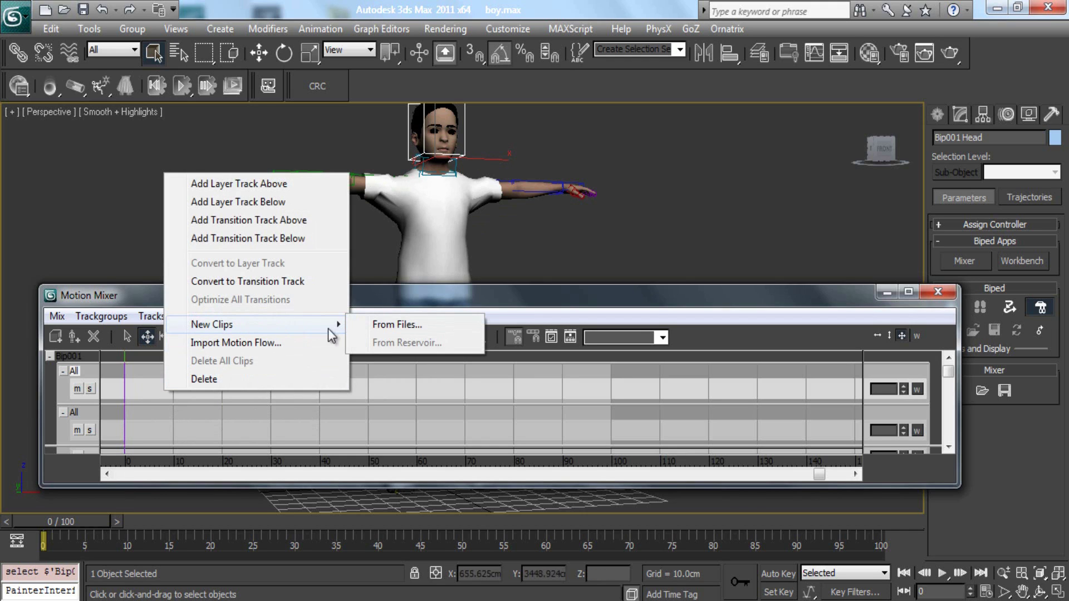
click(394, 325)
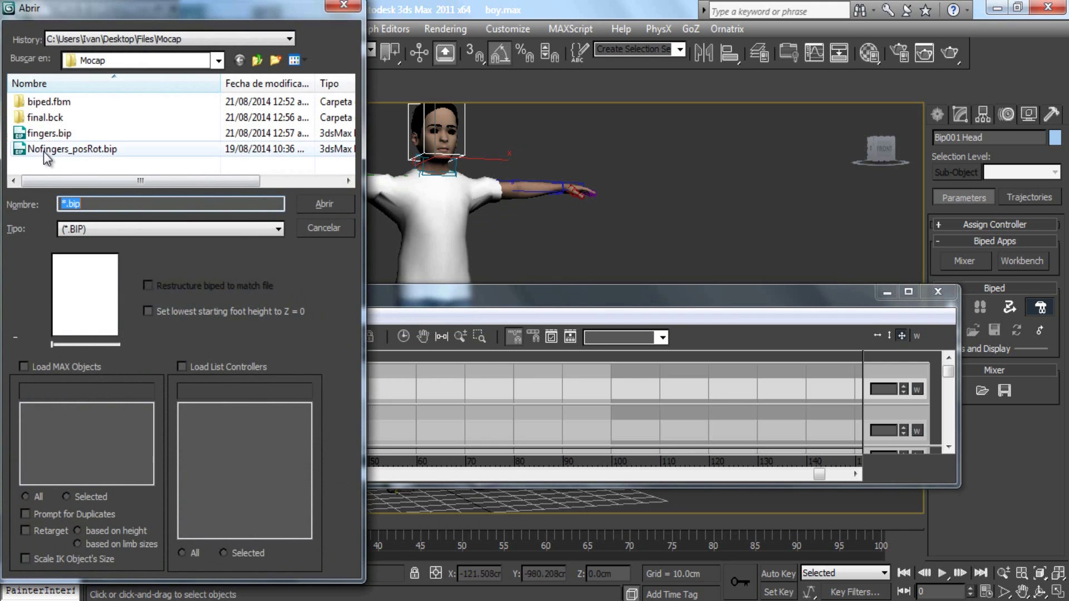
double_click(74, 149)
mouse_move(487, 299)
mouse_down()
mouse_move(490, 249)
mouse_move(560, 399)
mouse_move(479, 316)
mouse_move(483, 293)
mouse_up()
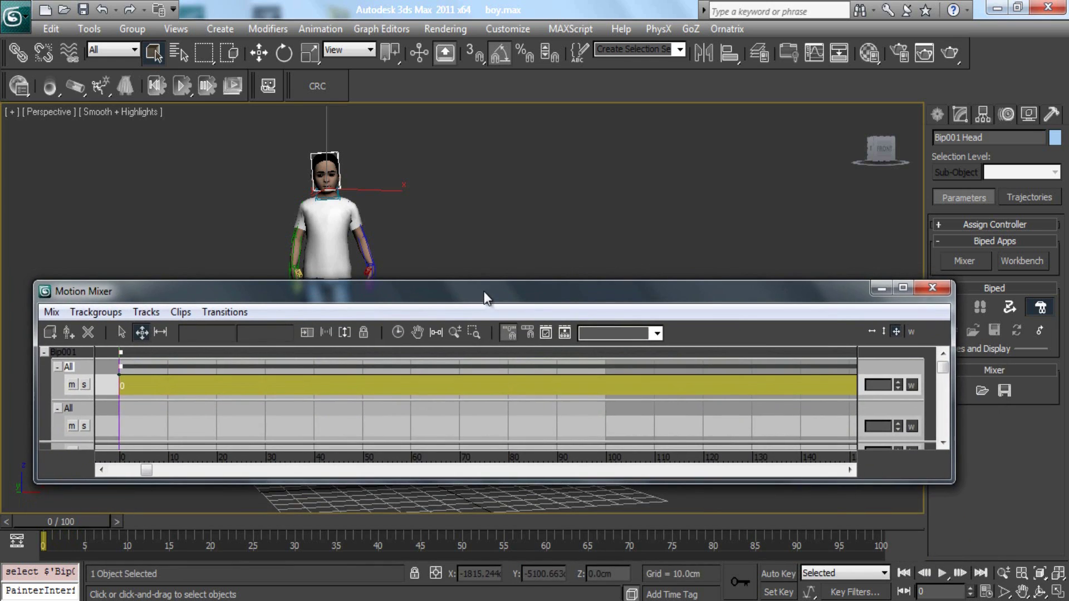
click(880, 288)
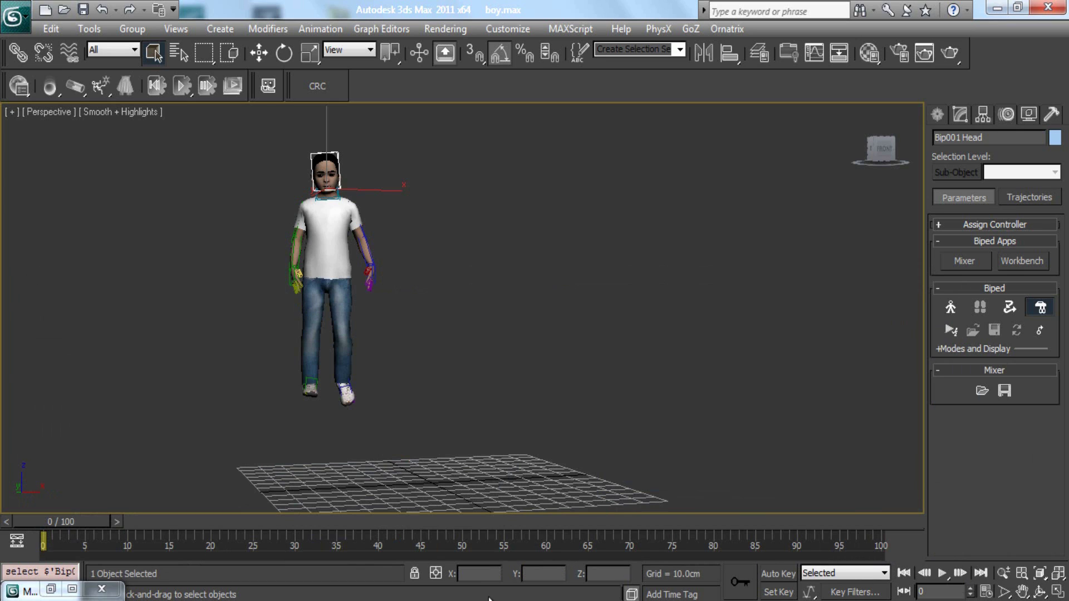
click(51, 589)
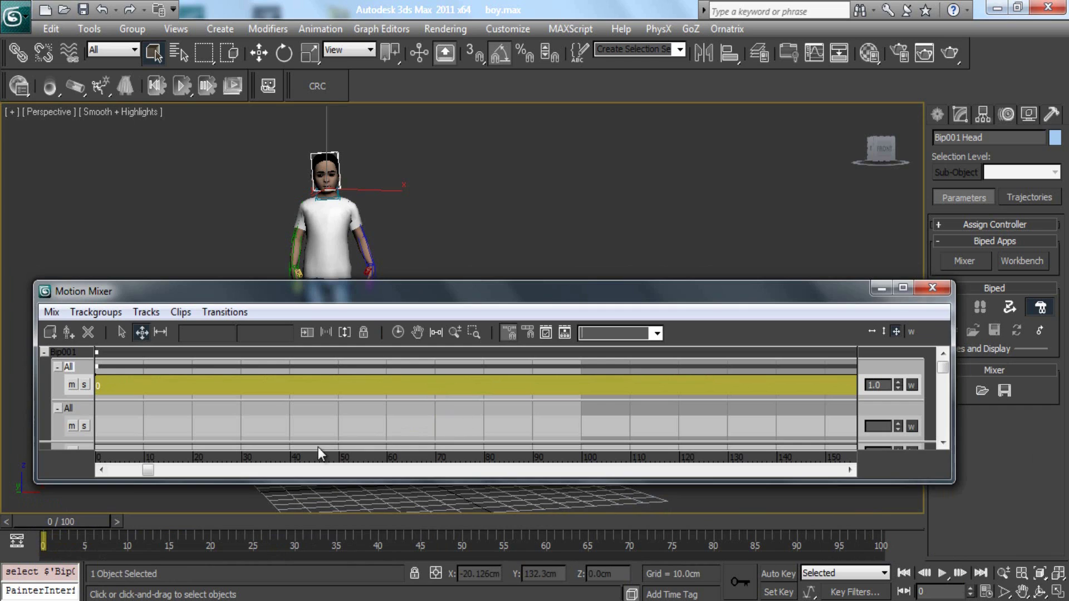
Find the last frame of the Nofingers_posRot clip in the mixer and set the animation's end time to 1658
click(869, 331)
scroll(594, 412, down, 8)
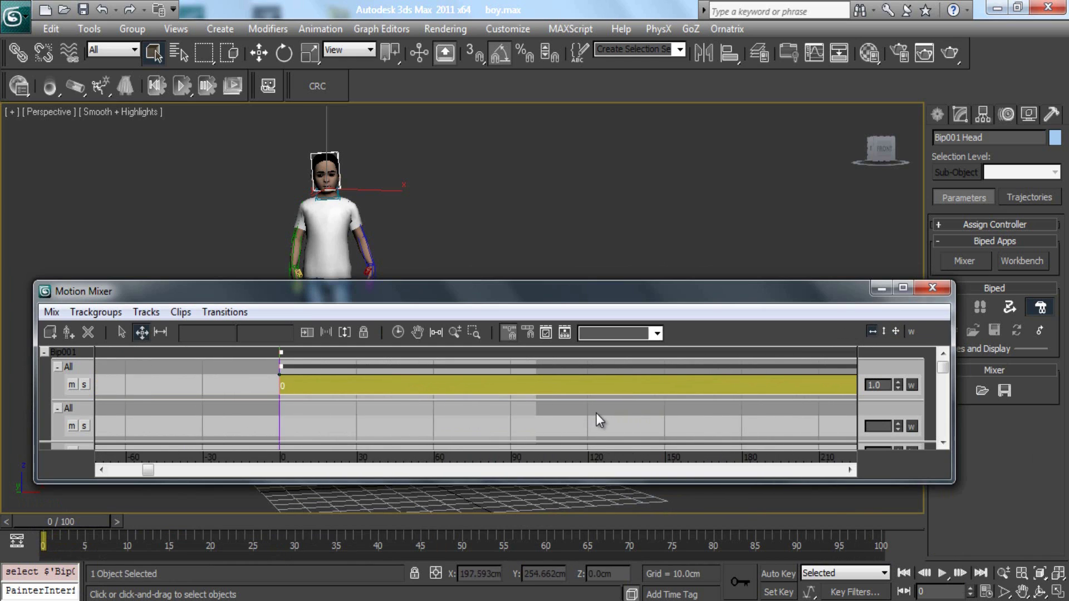
drag(152, 471, 226, 469)
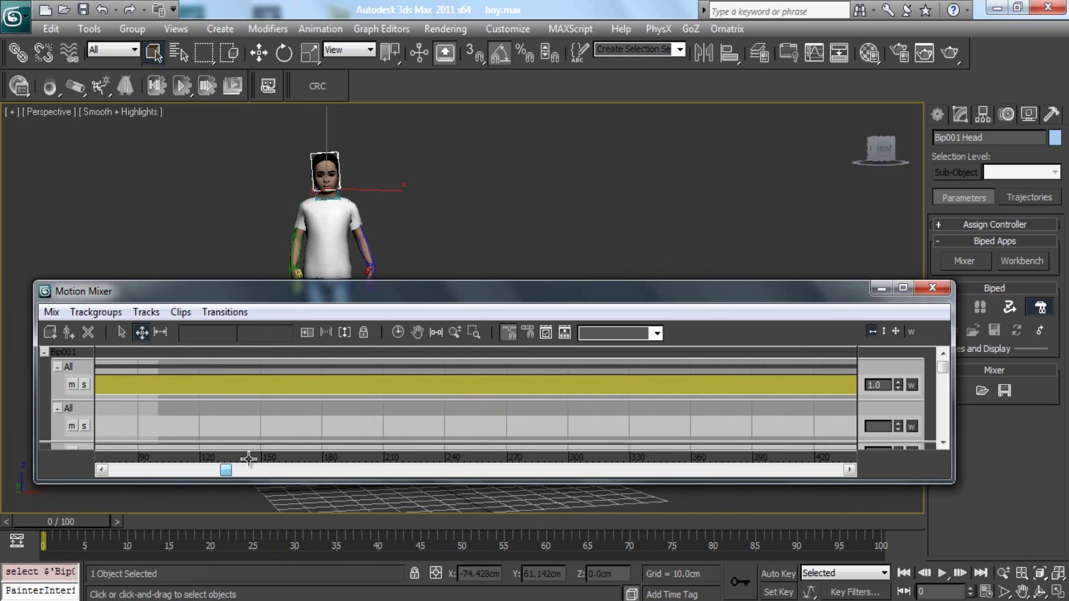
scroll(482, 416, down, 6)
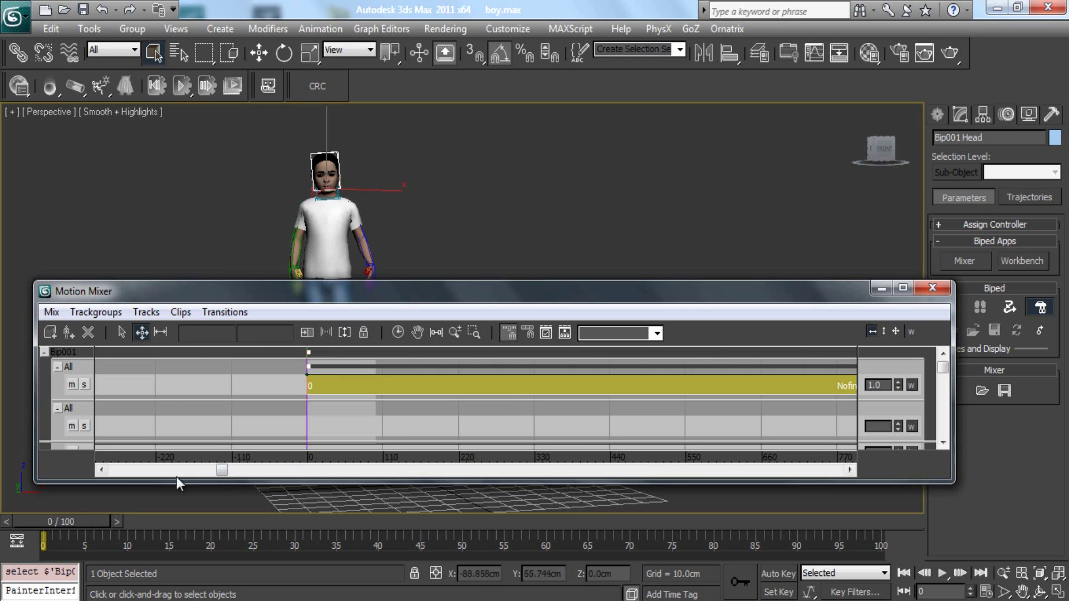
drag(218, 470, 420, 470)
scroll(562, 399, down, 3)
scroll(573, 397, down, 3)
scroll(727, 382, up, 1)
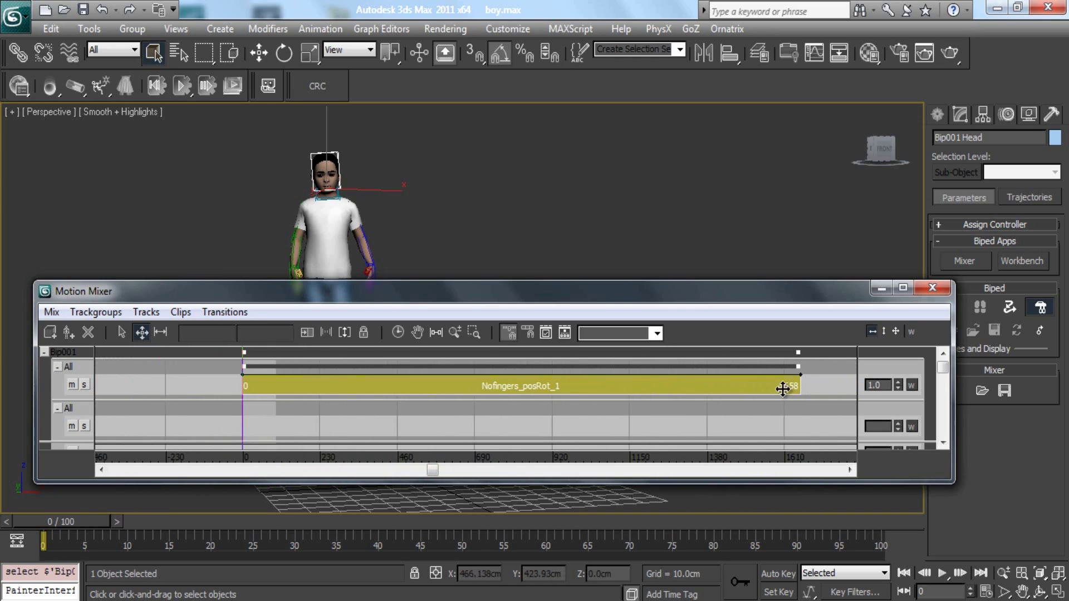
right_click(942, 572)
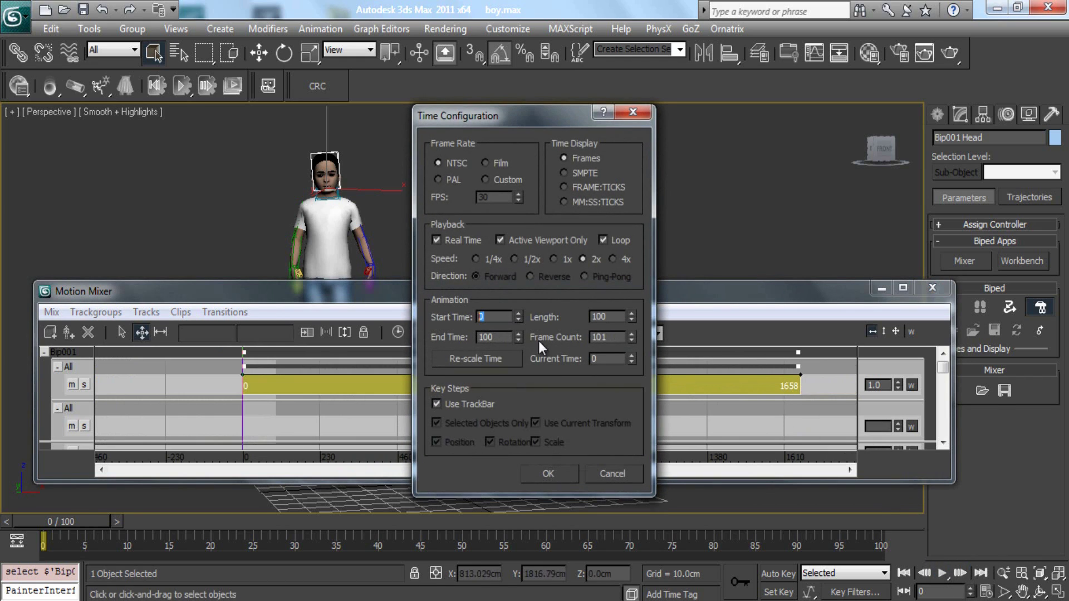
key(Tab)
text(1658)
click(545, 469)
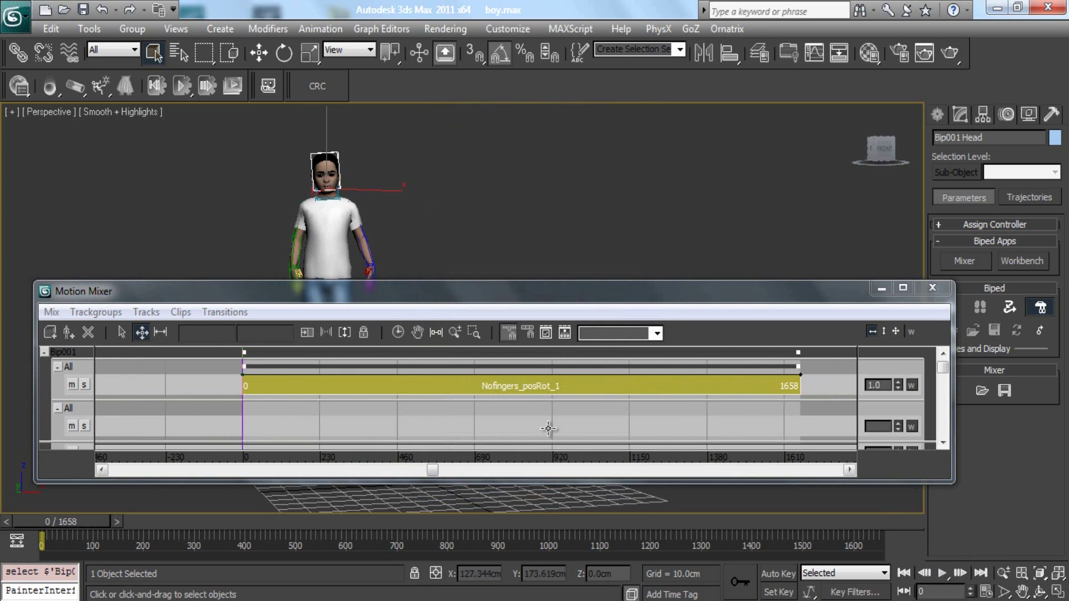
Preview the boy's body motion at 4x playback speed with the Motion Mixer minimized, and return to frame 0
click(878, 289)
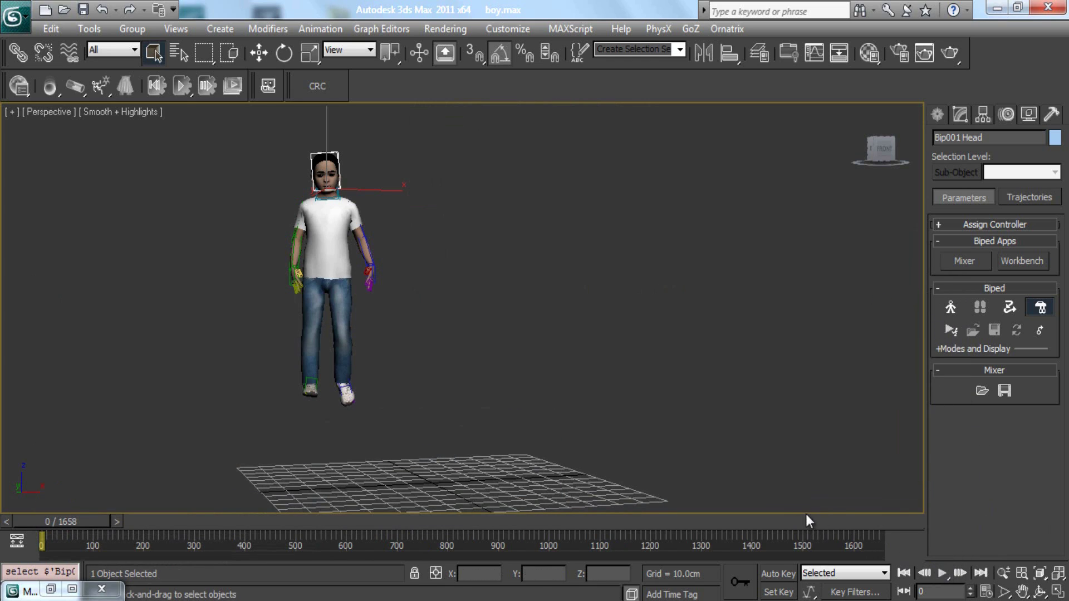
right_click(943, 572)
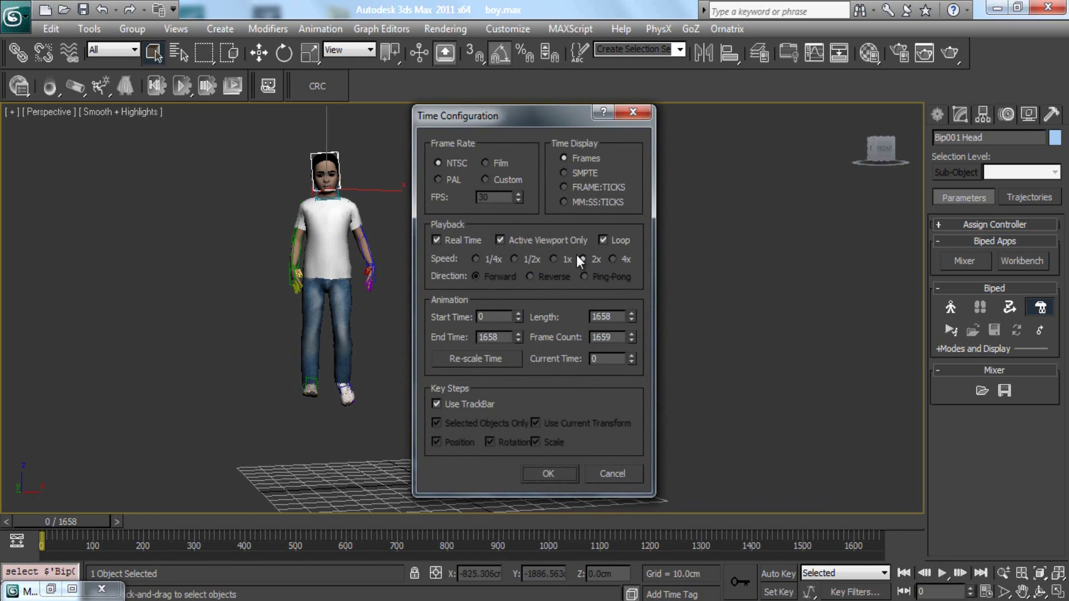
click(621, 259)
click(557, 473)
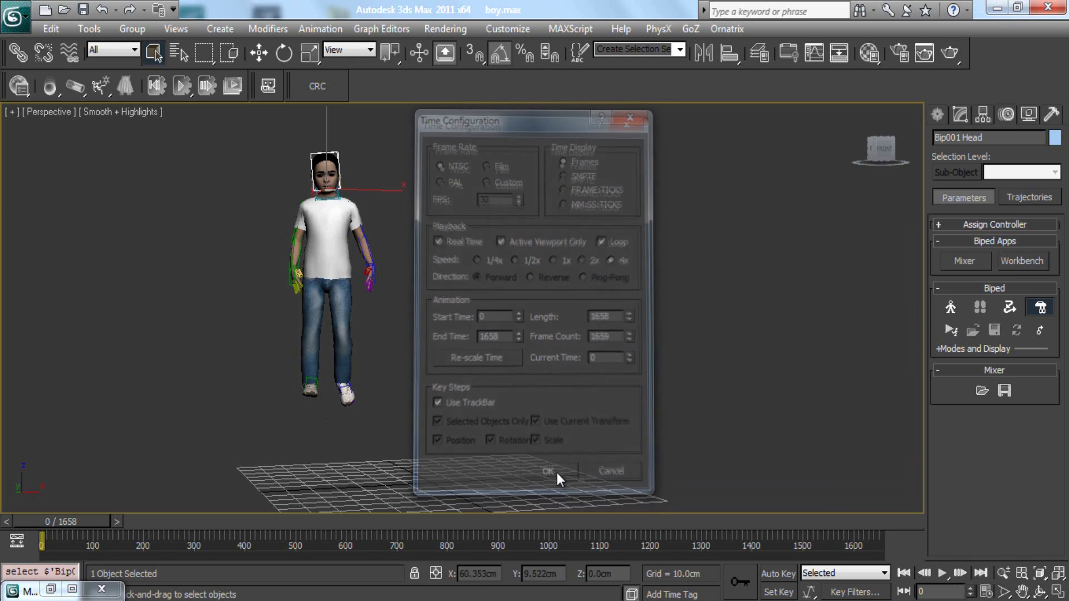
click(950, 576)
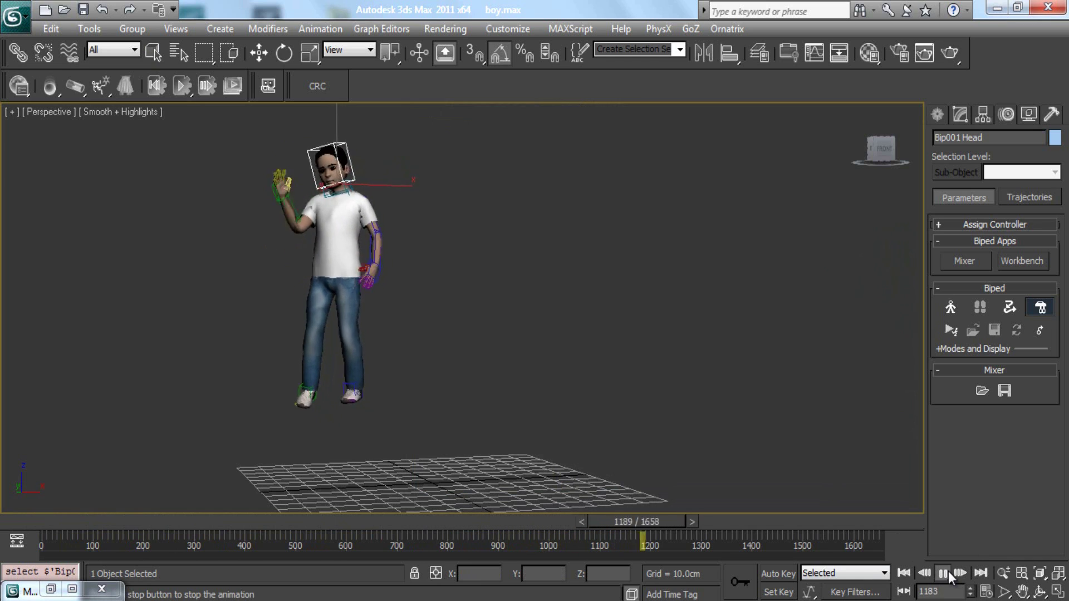
click(943, 573)
click(903, 572)
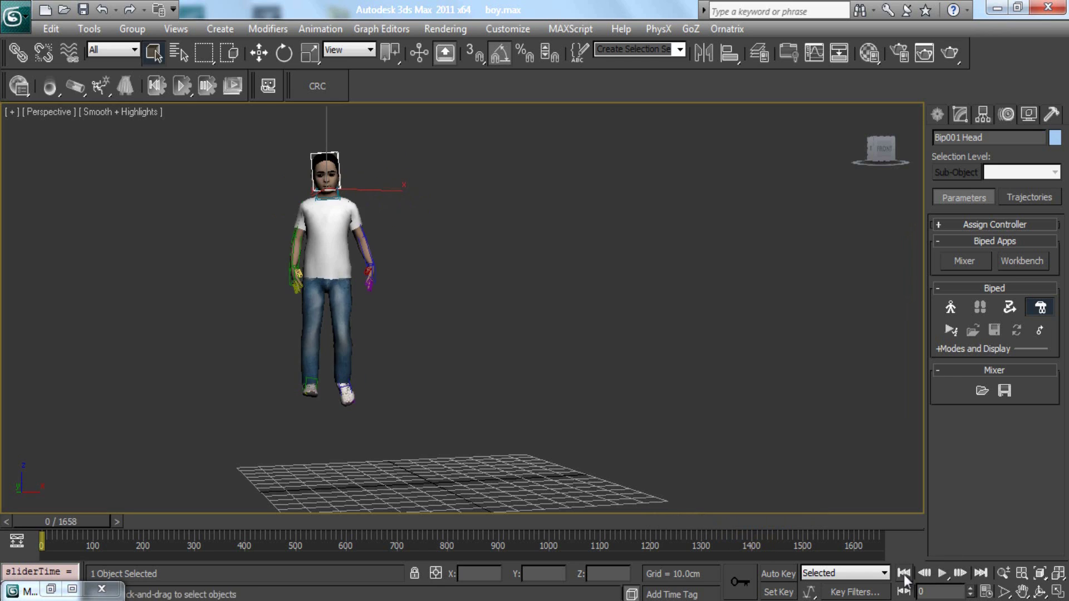
Set the playback speed to 1x in the time configuration
right_click(944, 576)
click(567, 260)
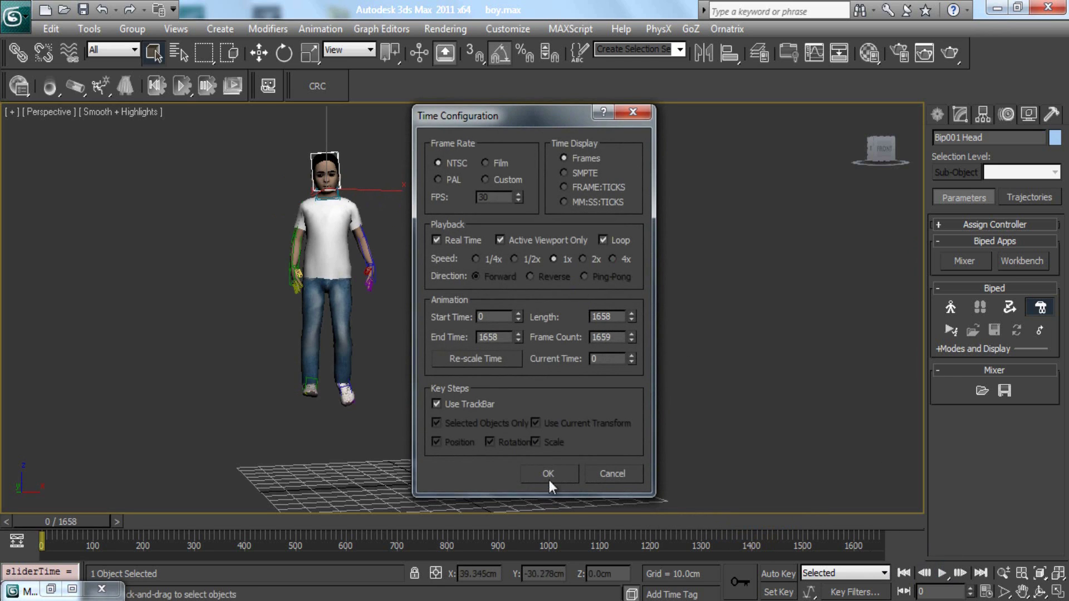
click(548, 477)
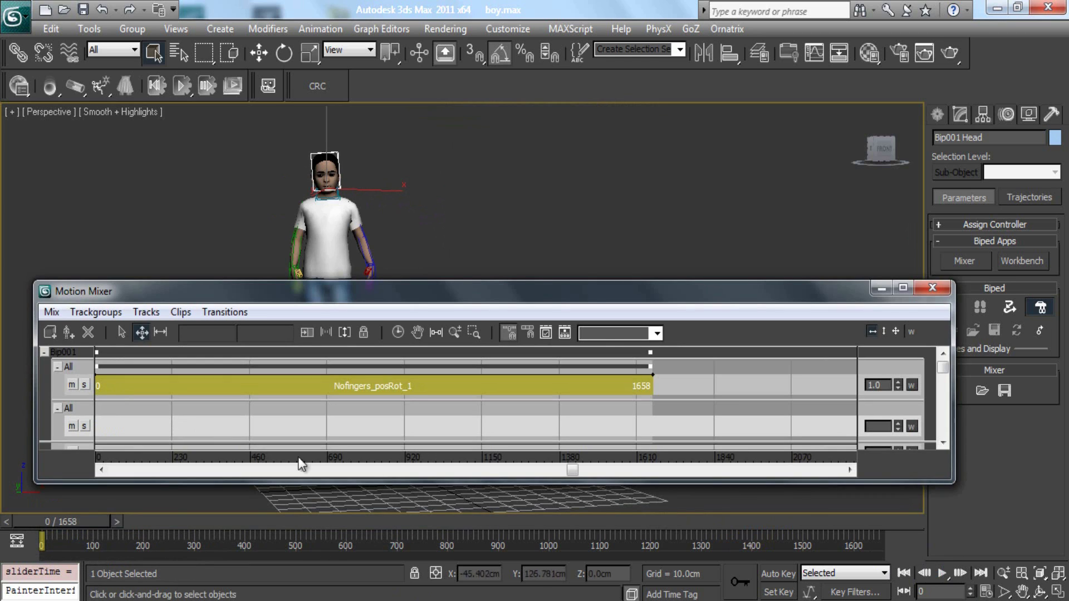
Load fingers.bip from the Mocap folder as a new clip in the lower trackgroup's track
drag(570, 469, 493, 484)
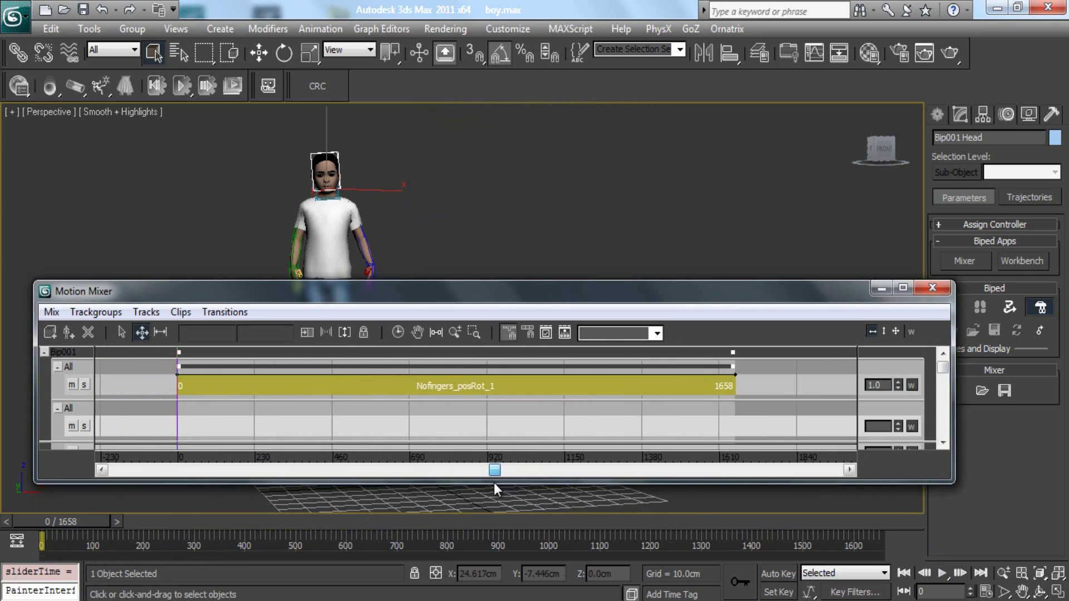
right_click(209, 419)
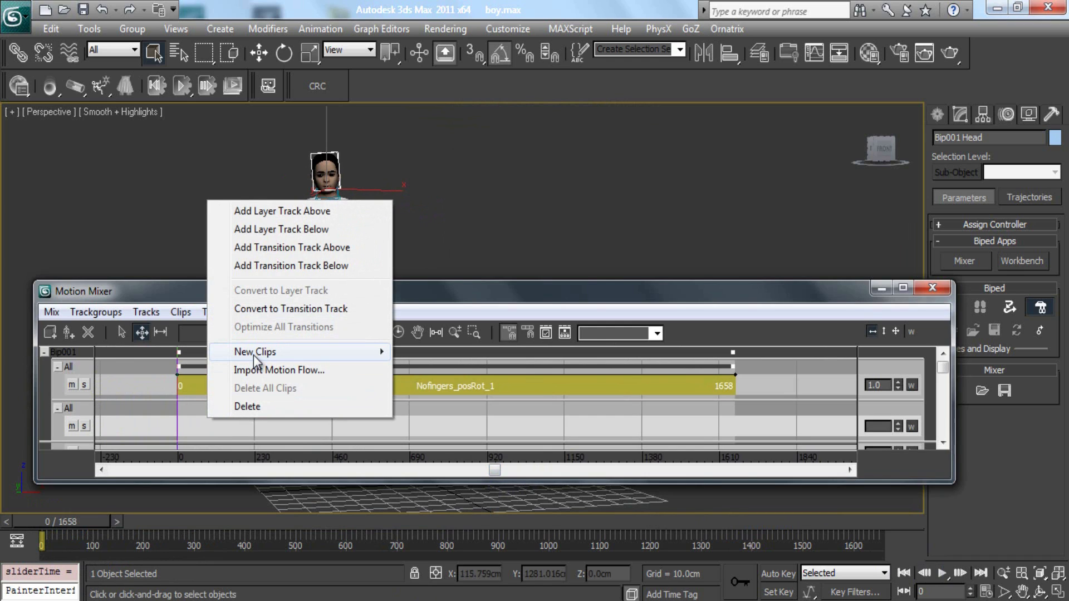
right_click(201, 426)
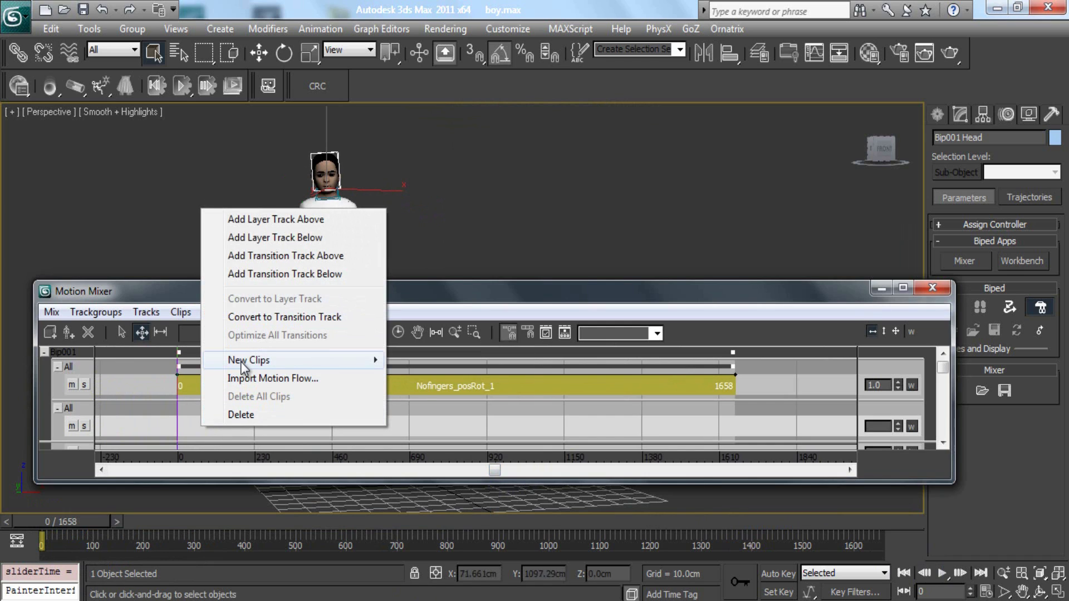
mouse_move(306, 361)
click(424, 362)
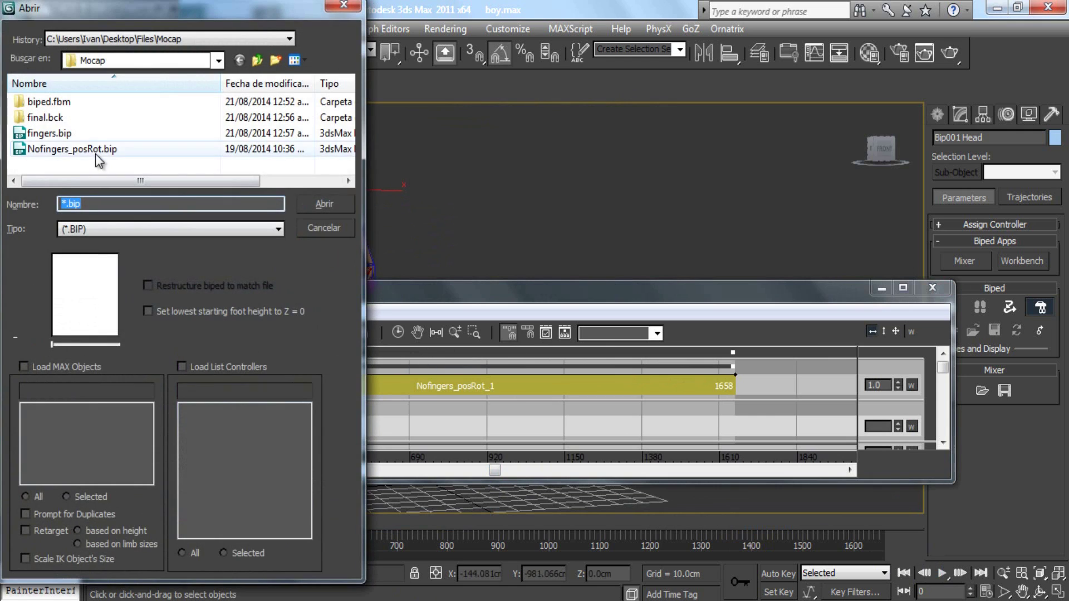
double_click(45, 134)
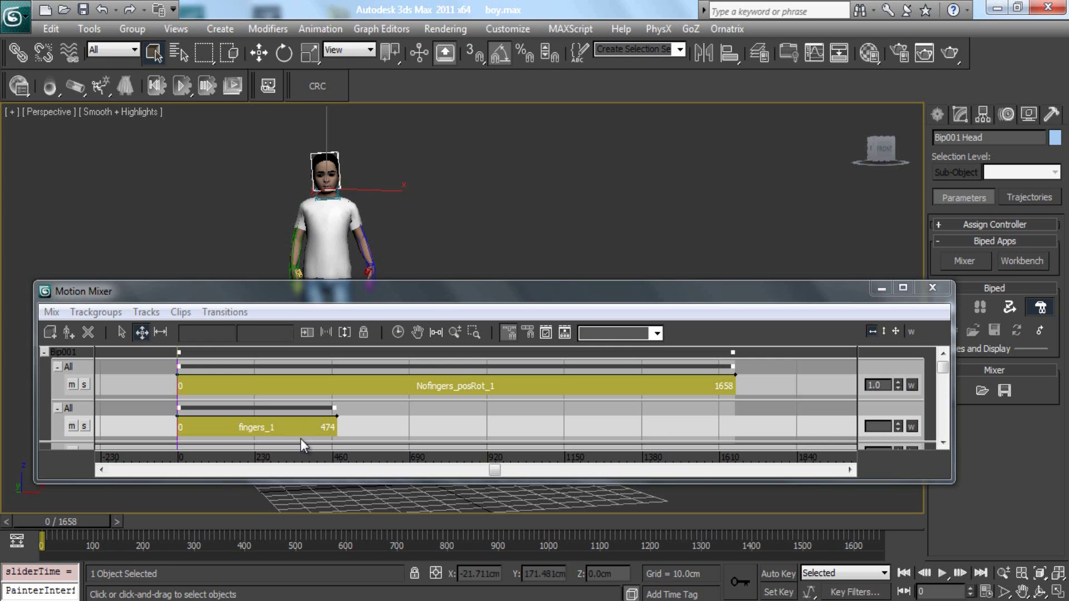
Stretch the fingers clip to end at frame 1660, alongside the body clip, and move the mixer window lower to uncover the boy
drag(336, 427, 736, 424)
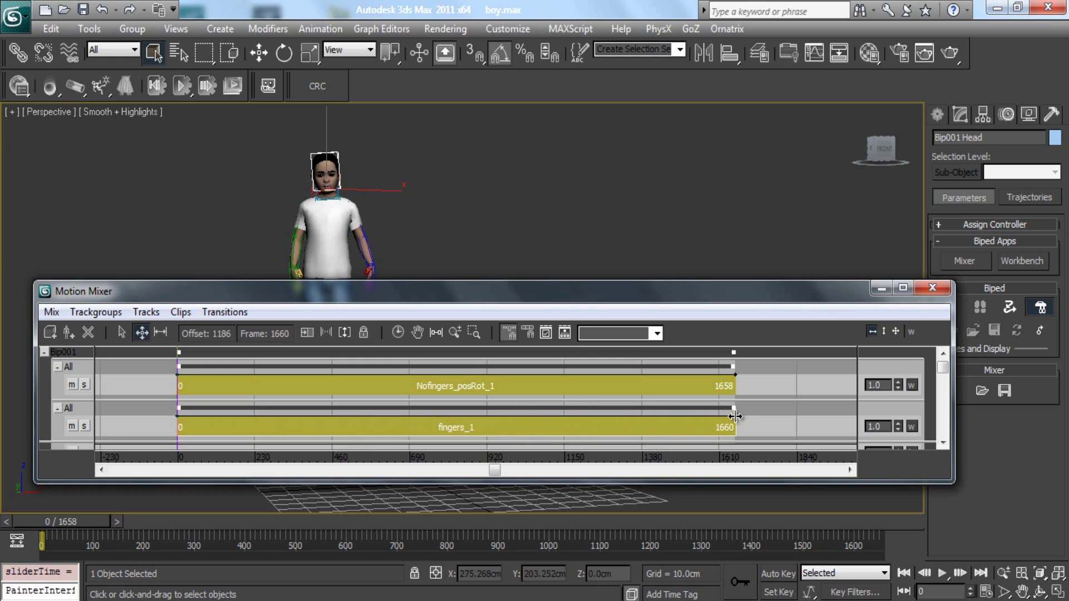
drag(735, 417, 735, 417)
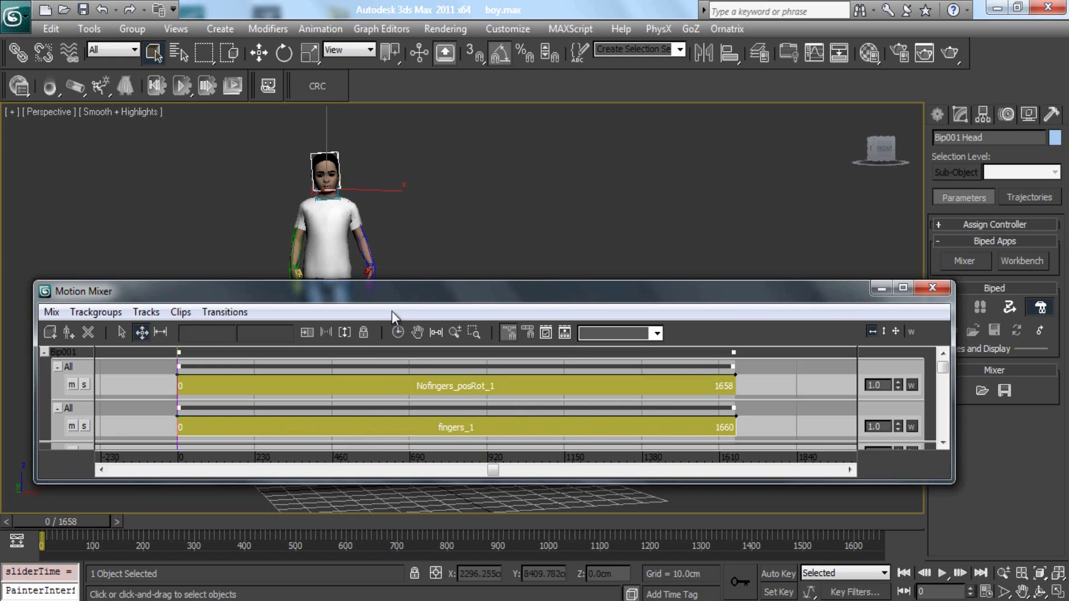
drag(395, 310, 399, 338)
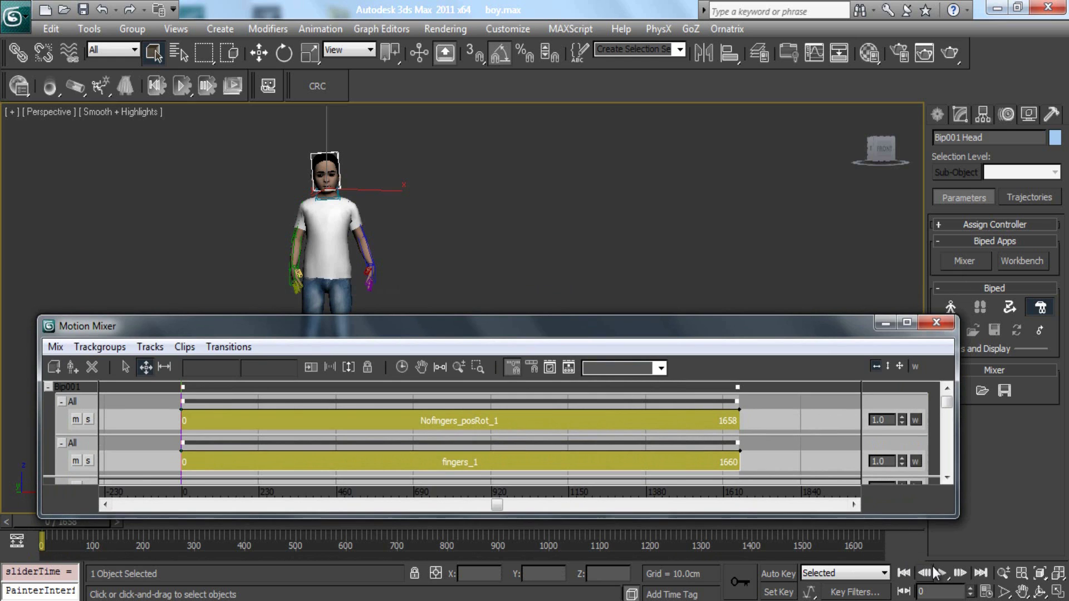
Play the animation with both clips loaded, using 4x playback speed, and examine the boy's motion up close
click(939, 573)
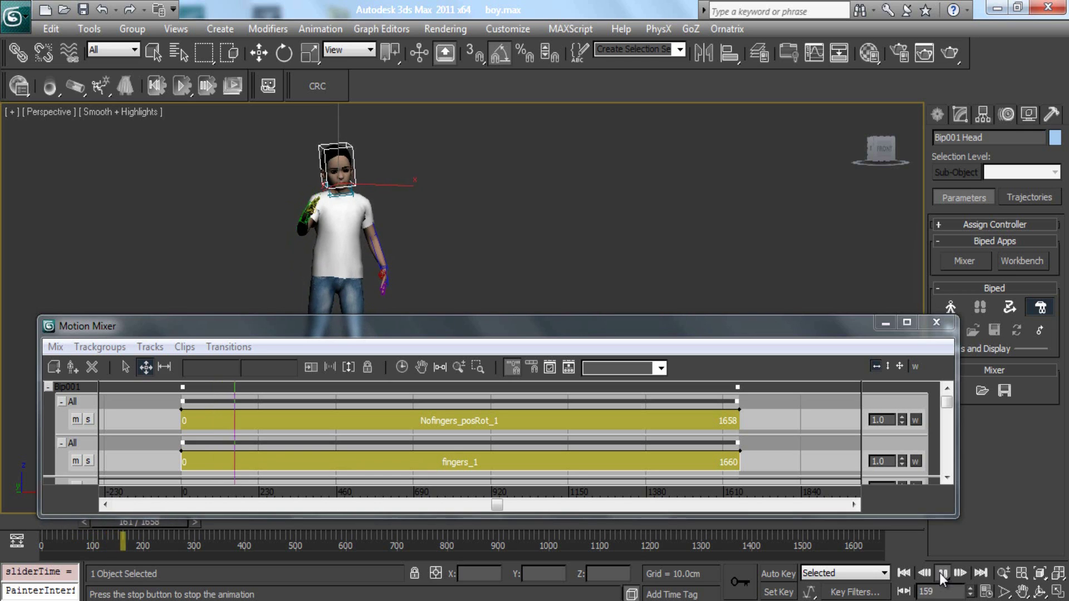
right_click(940, 573)
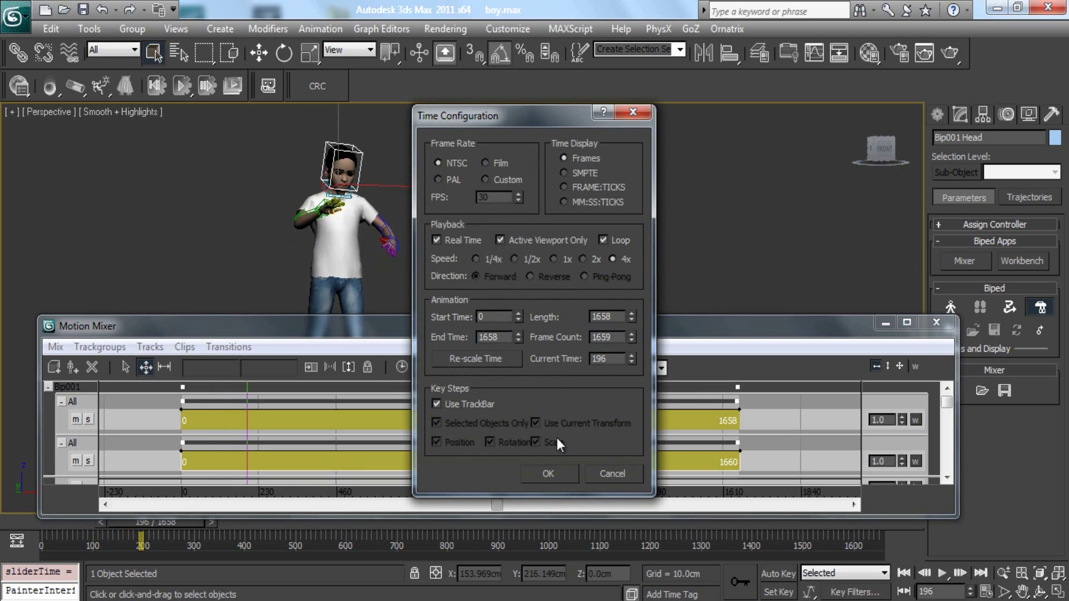
click(548, 474)
click(942, 573)
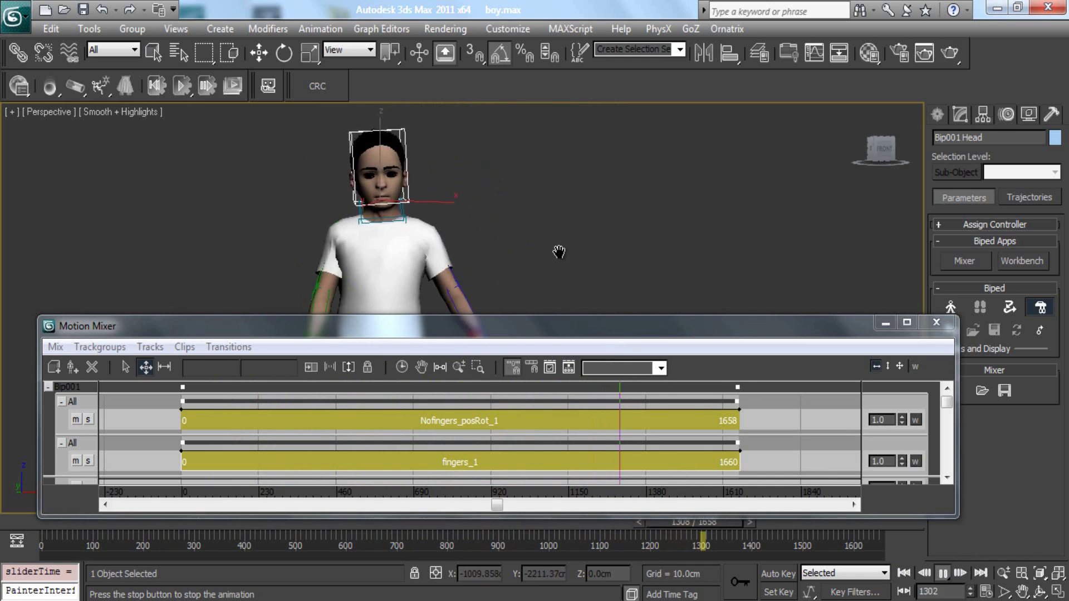
Stop playback, return to frame 0, and exclude both hands from the Nofingers_posRot_1 trackgroup using the Trackgroup Filter
click(942, 573)
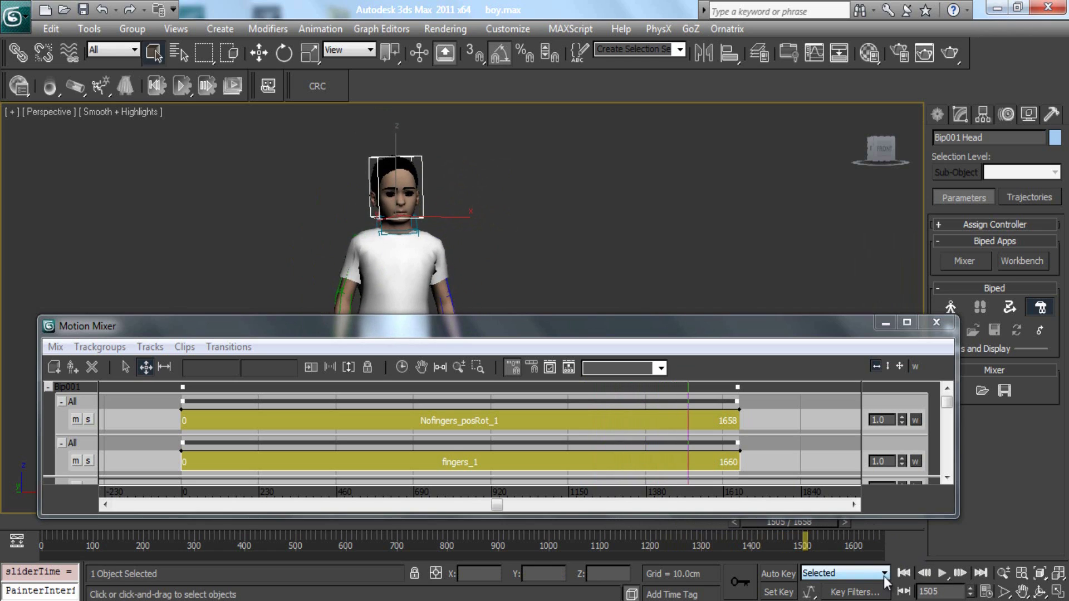
click(904, 574)
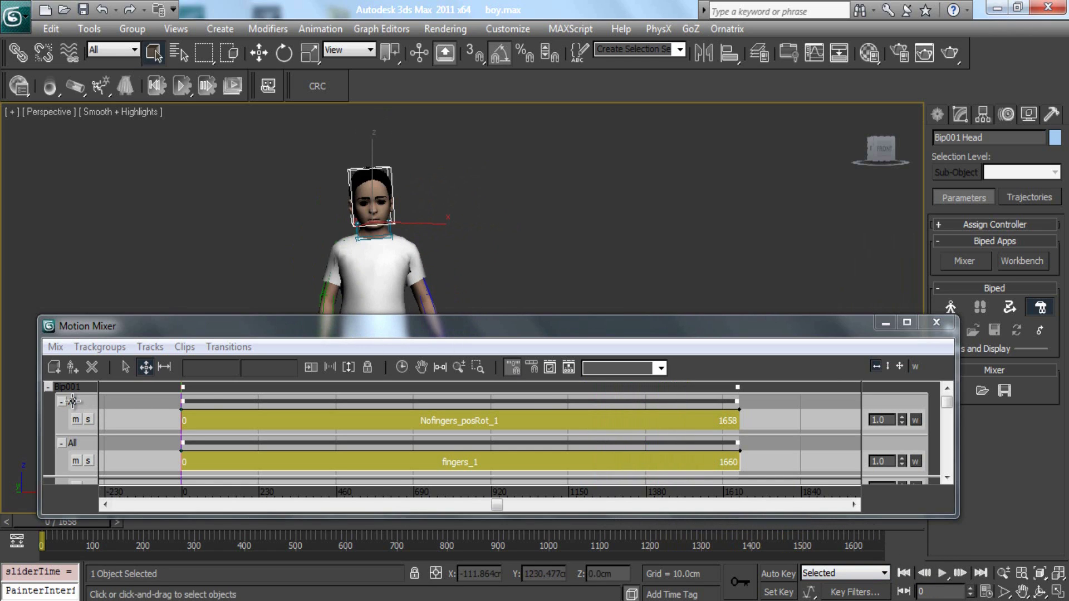
click(257, 425)
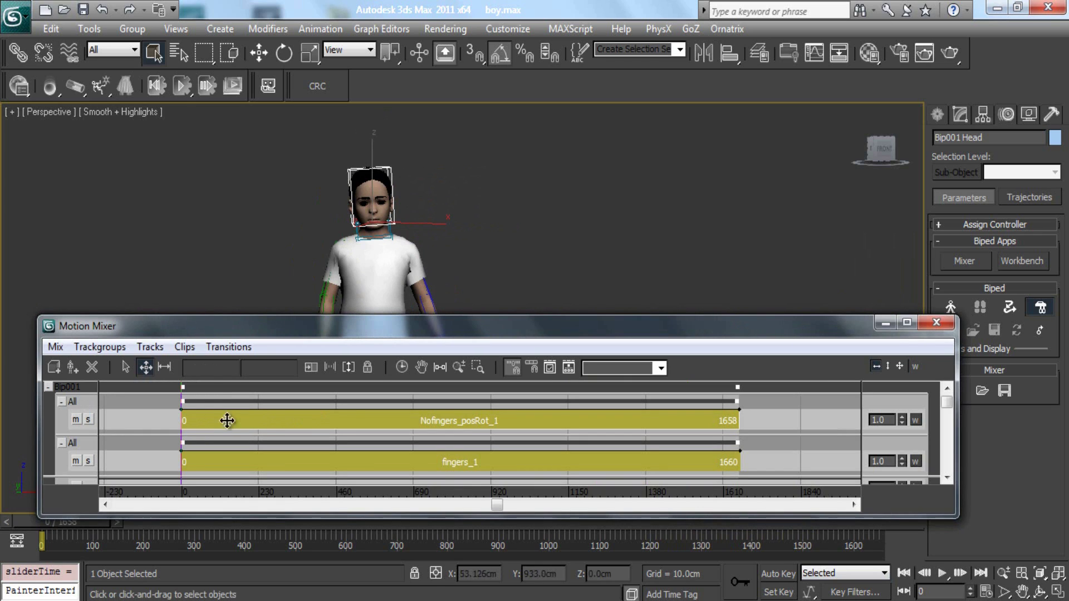
right_click(65, 387)
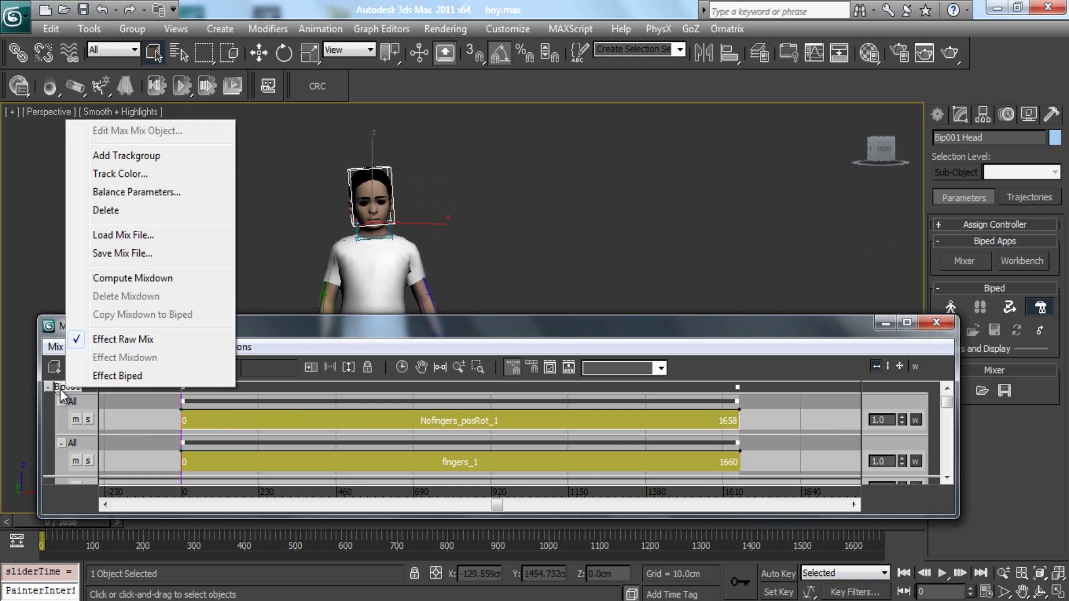
right_click(73, 401)
right_click(73, 402)
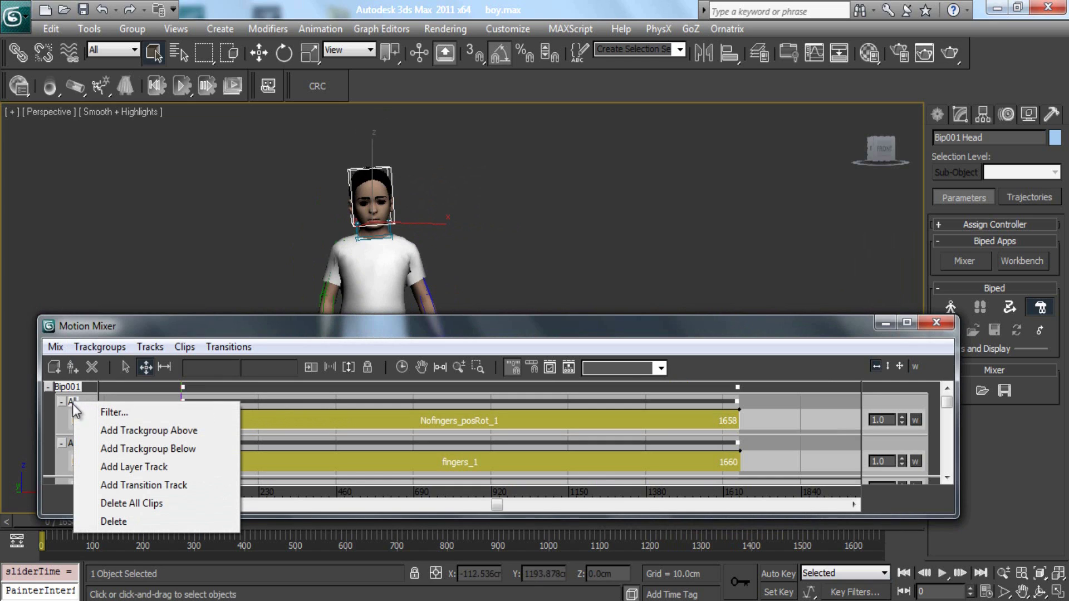
click(114, 412)
drag(149, 337, 146, 57)
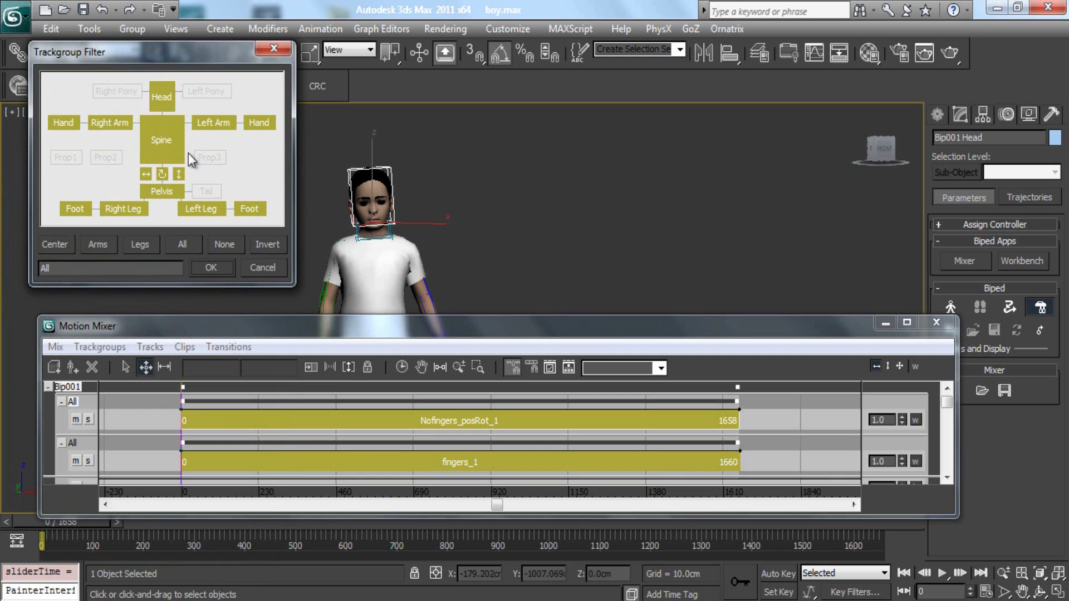
click(61, 123)
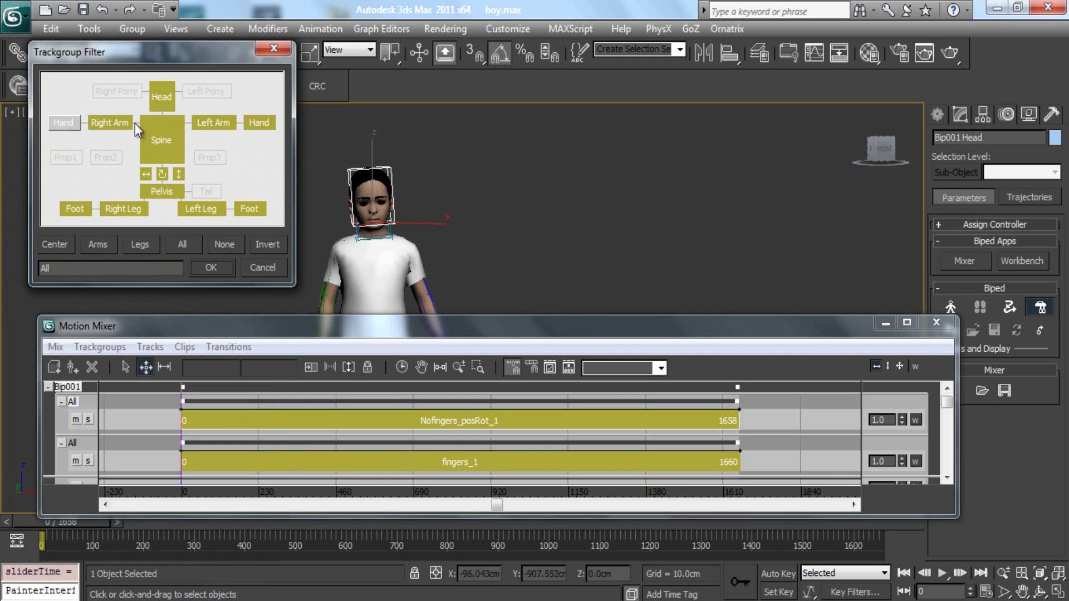
click(259, 122)
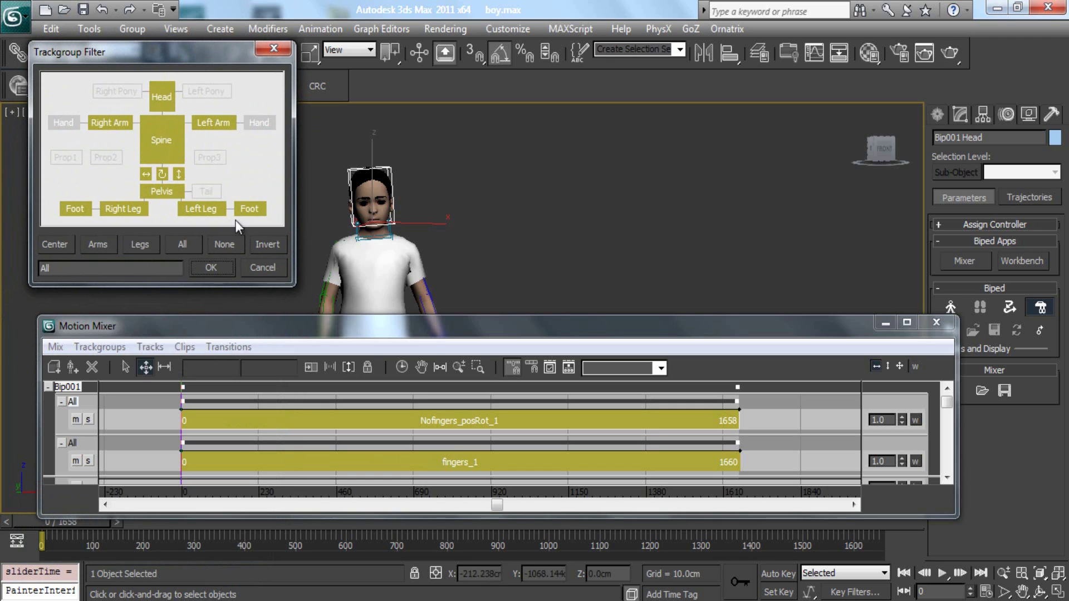
click(211, 268)
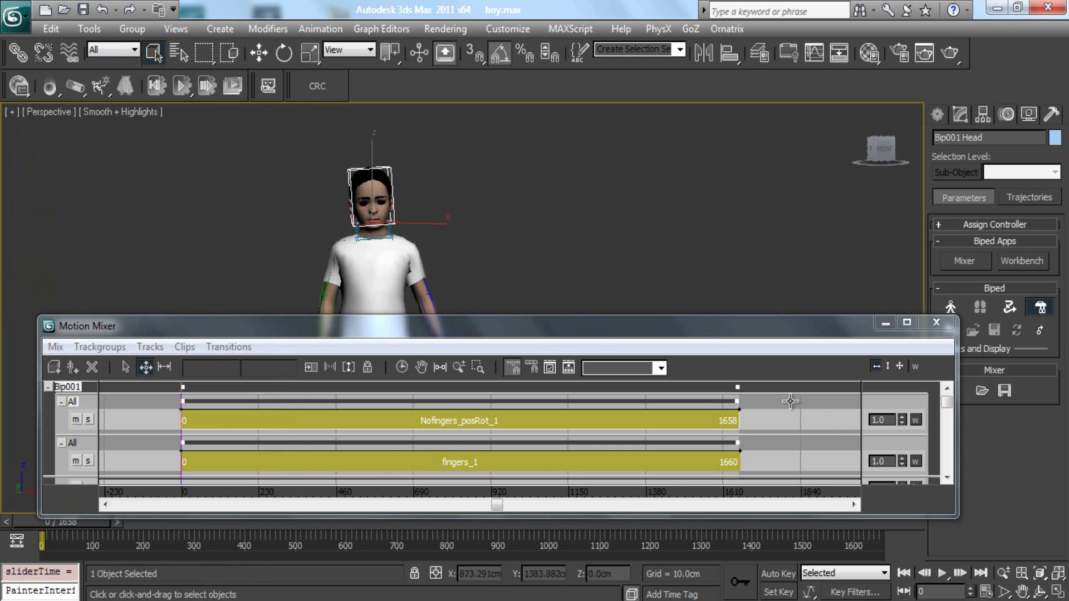
Minimize the Motion Mixer and play the filtered mix at 4x speed, checking the boy's body and hand motion up close
click(877, 322)
scroll(644, 312, up, 3)
middle_drag(647, 346, 703, 384)
middle_drag(573, 282, 594, 323)
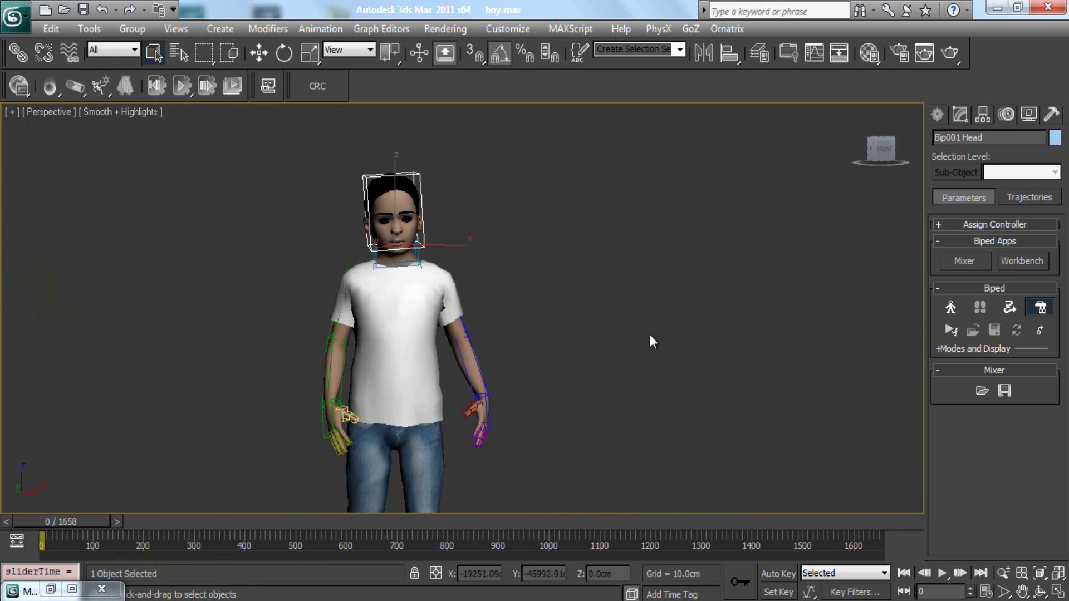
right_click(942, 573)
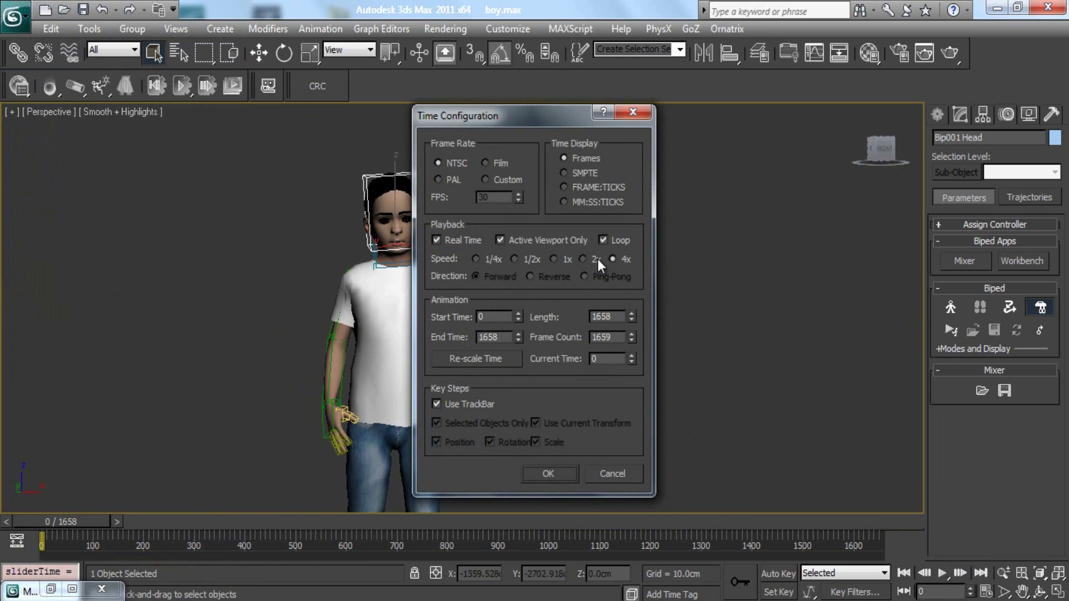
click(567, 471)
key(/)
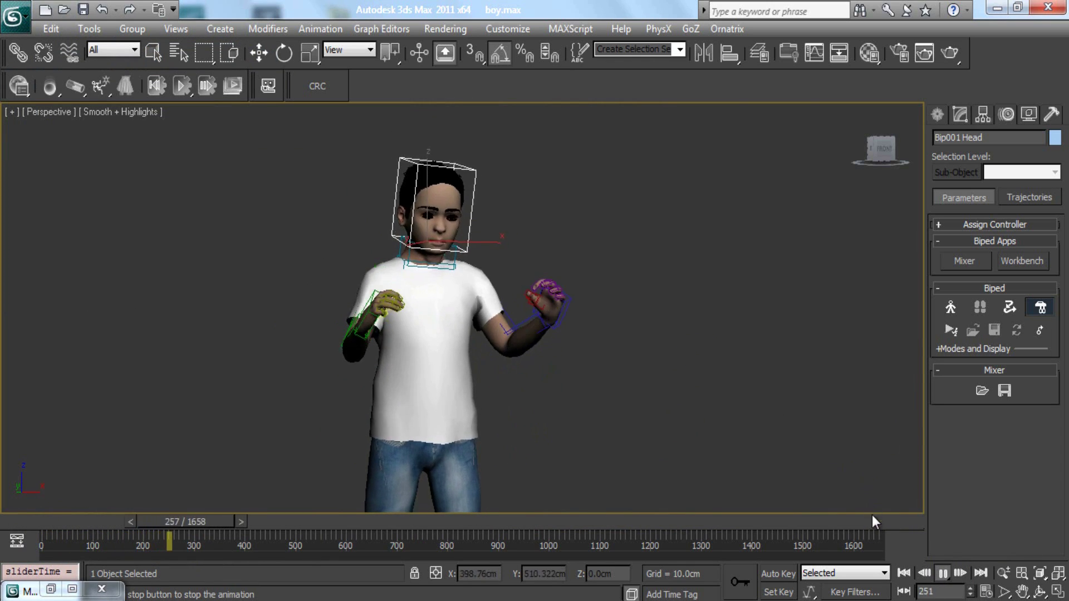
click(942, 573)
Set the playback speed to 2x, play the animation from the first frame, and return to frame 0 after stopping it
right_click(937, 573)
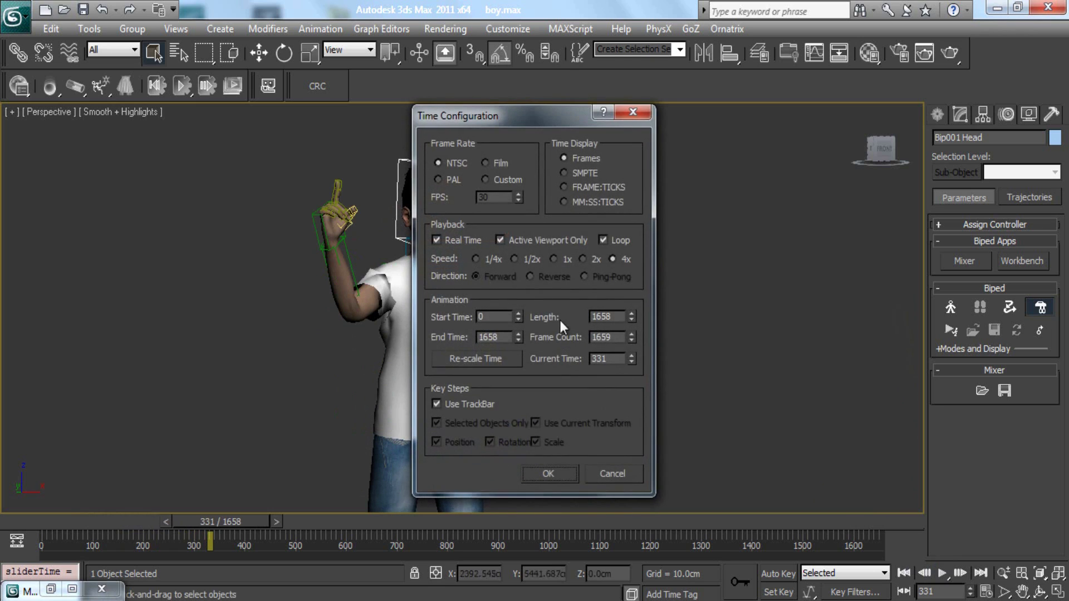
click(583, 259)
click(548, 473)
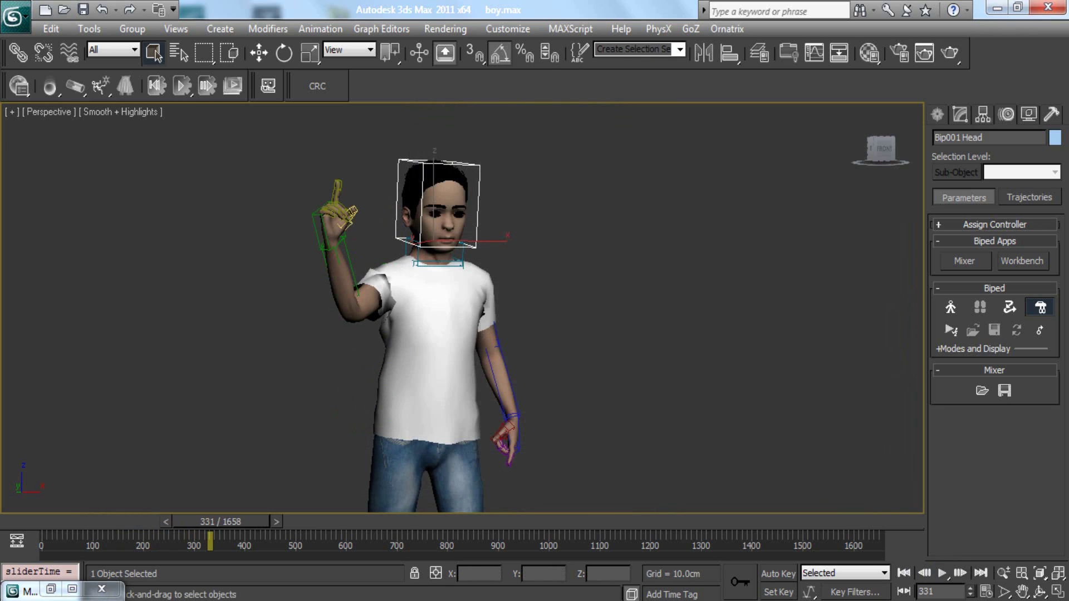
click(904, 573)
click(942, 573)
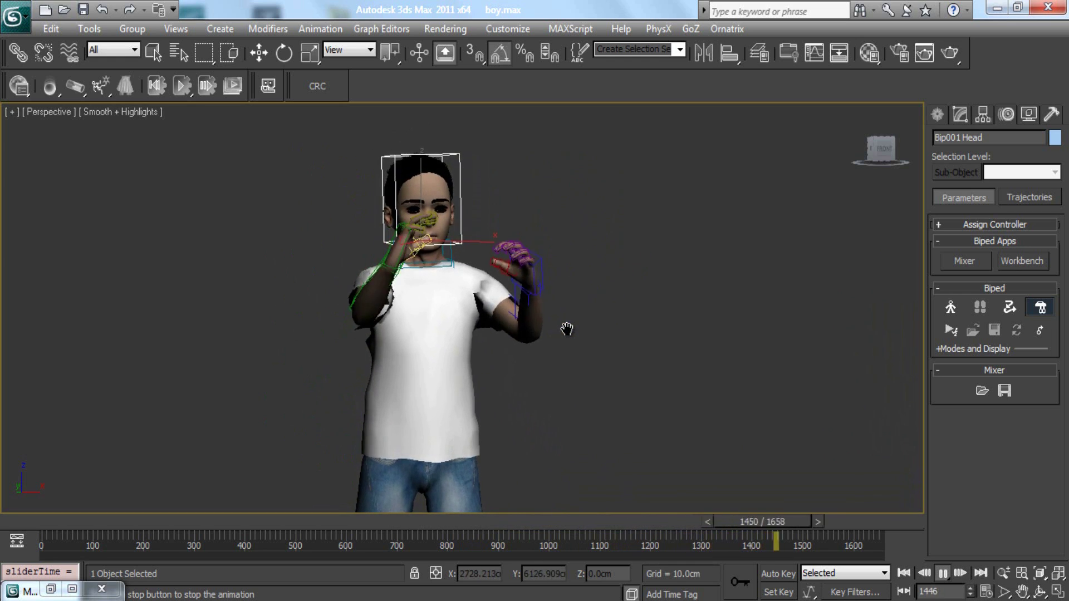
click(944, 575)
click(904, 573)
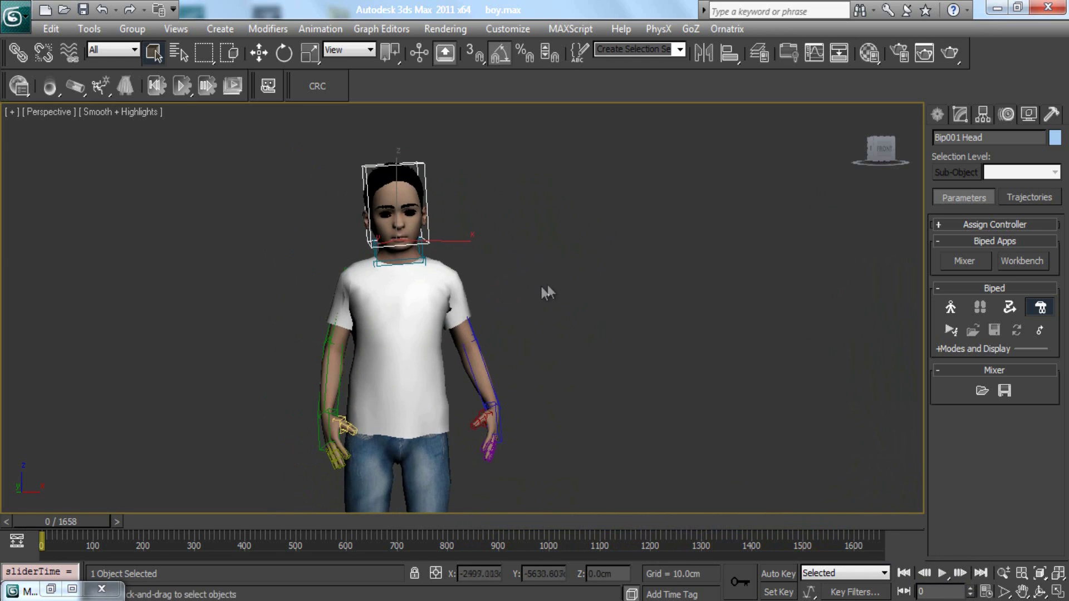
Compare the boy's biped with Mixer mode off and on at frame 0, keeping its head selected and Mixer mode active
scroll(513, 267, down, 3)
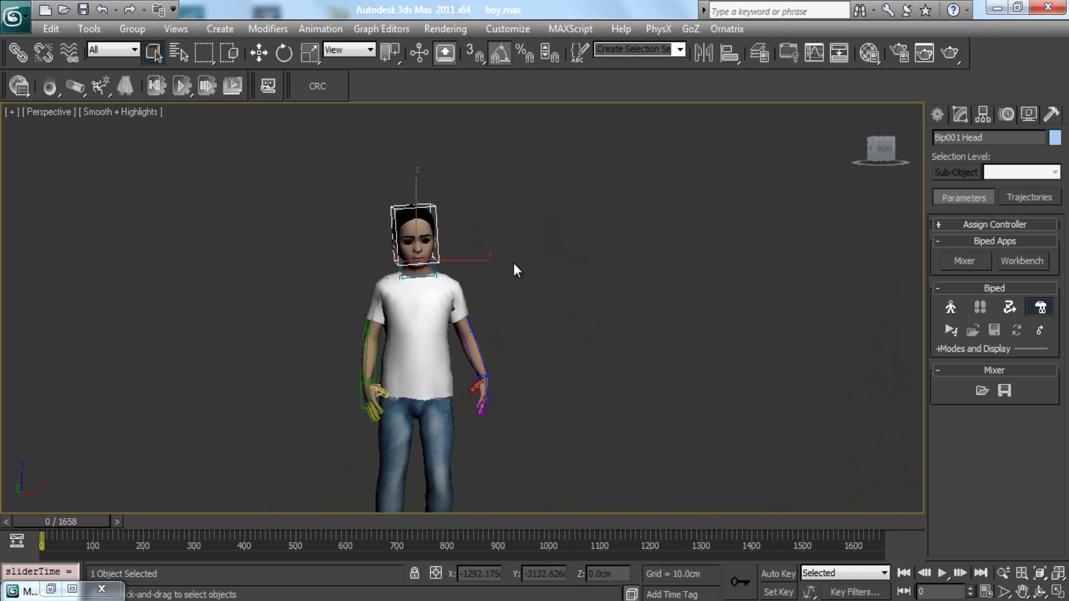
scroll(508, 276, up, 2)
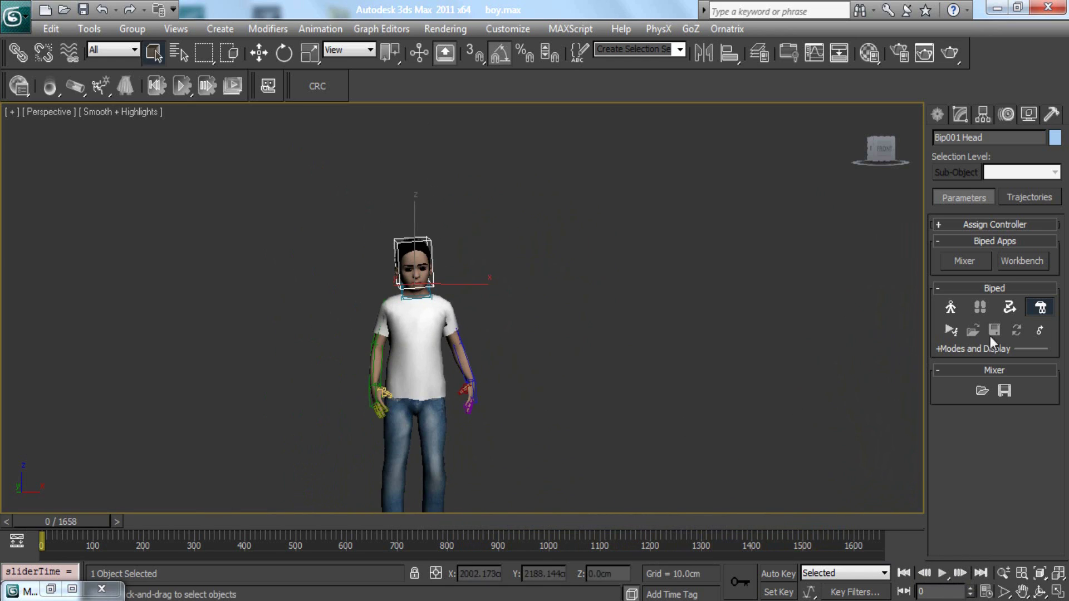
scroll(561, 228, down, 2)
drag(562, 134, 472, 373)
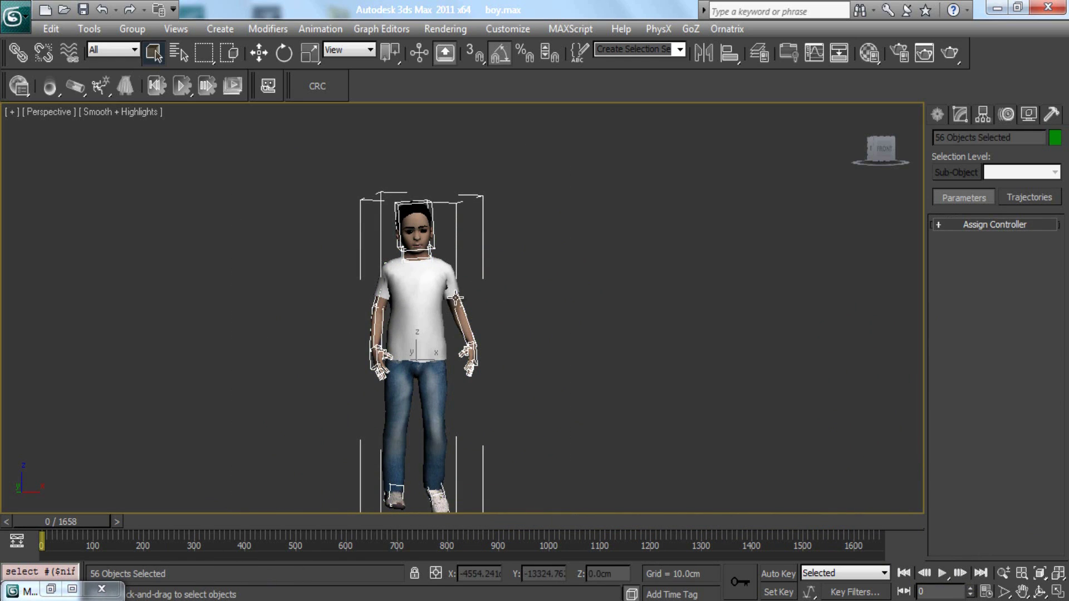
click(435, 219)
click(1044, 311)
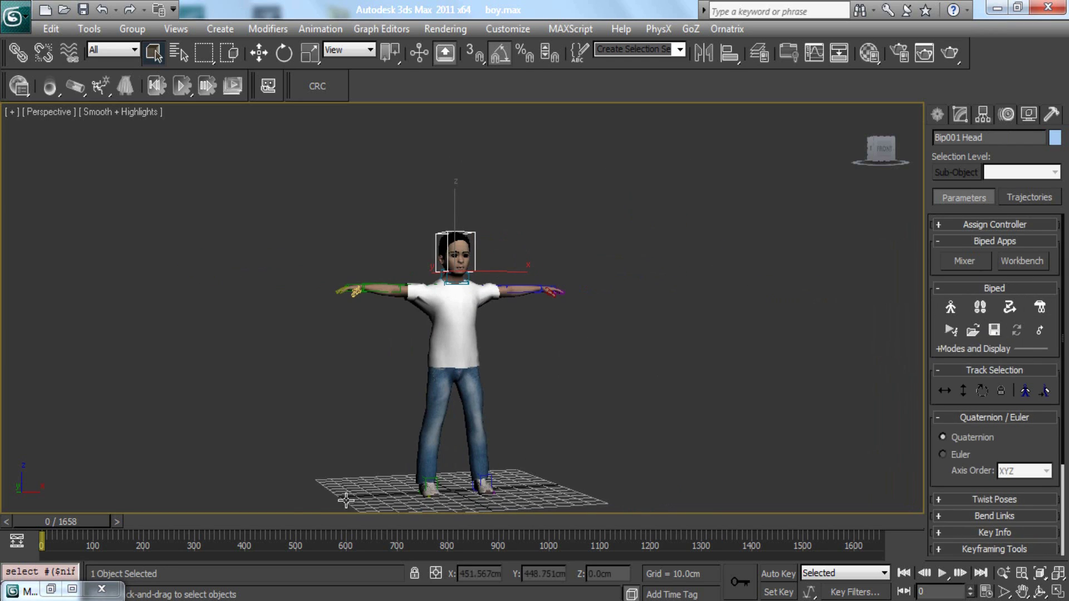
mouse_move(63, 523)
mouse_down()
mouse_move(512, 521)
mouse_move(61, 521)
mouse_up()
click(1040, 304)
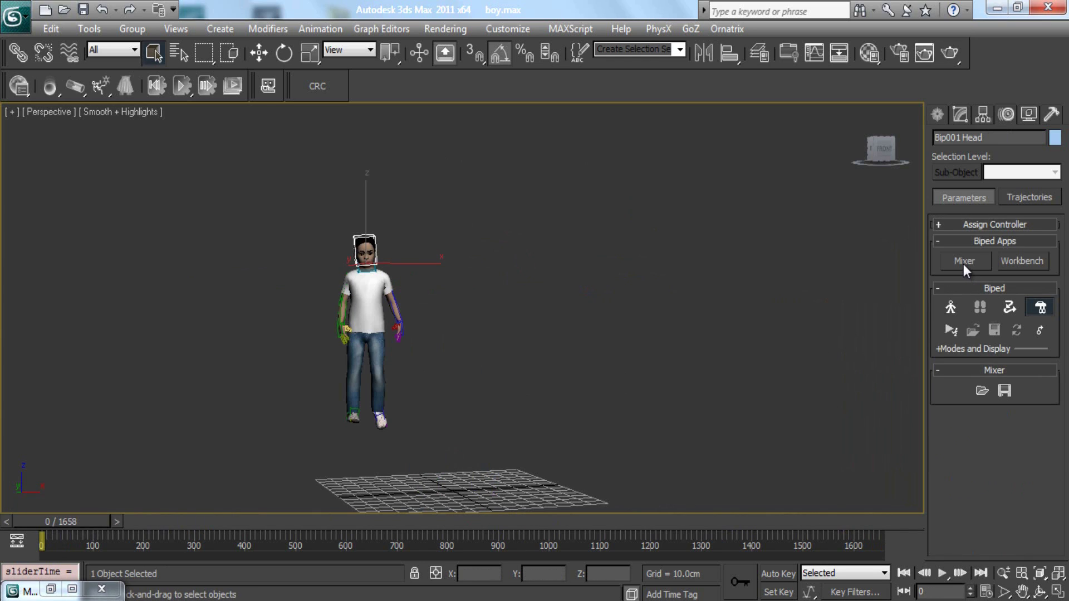
scroll(601, 264, up, 3)
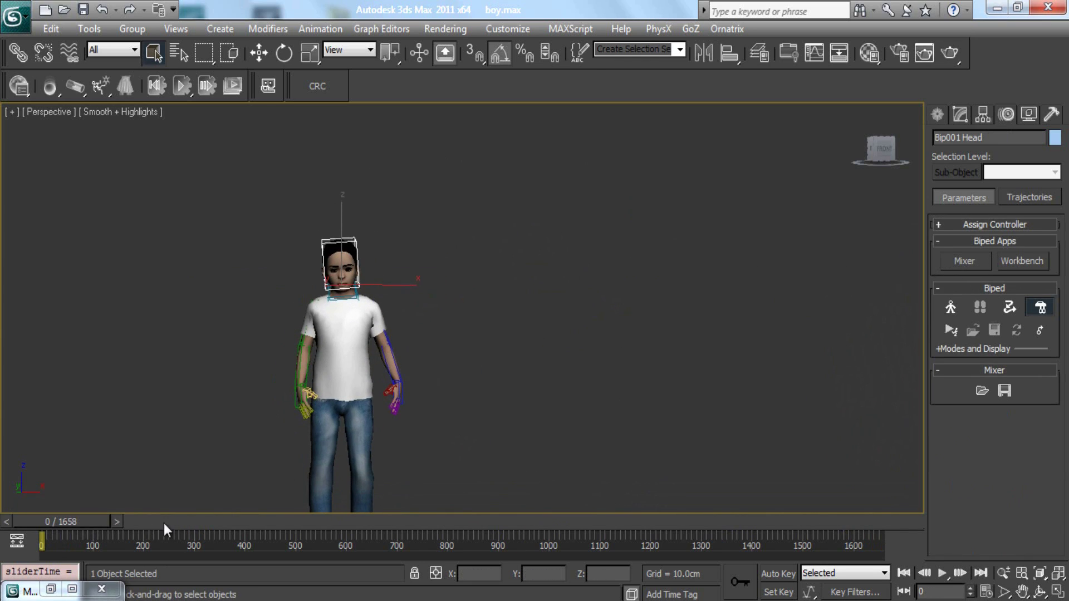
Restore the Motion Mixer and compute Bip001's mixdown with a keyframe per frame, enforced IK constraints at continuity 6, and hyper-extended legs filtered
click(53, 589)
drag(324, 343, 726, 205)
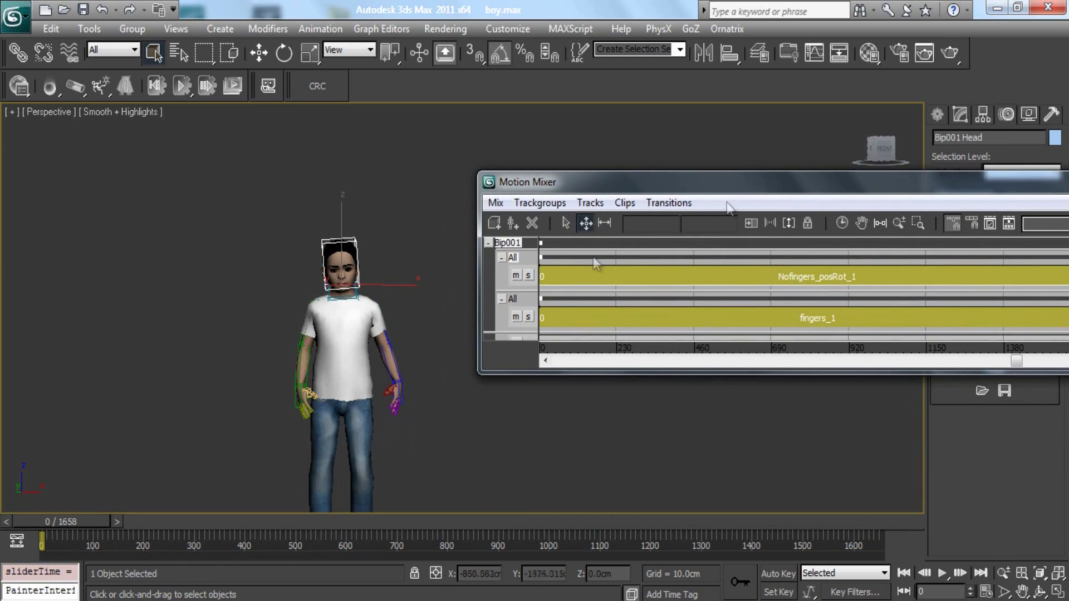
right_click(512, 243)
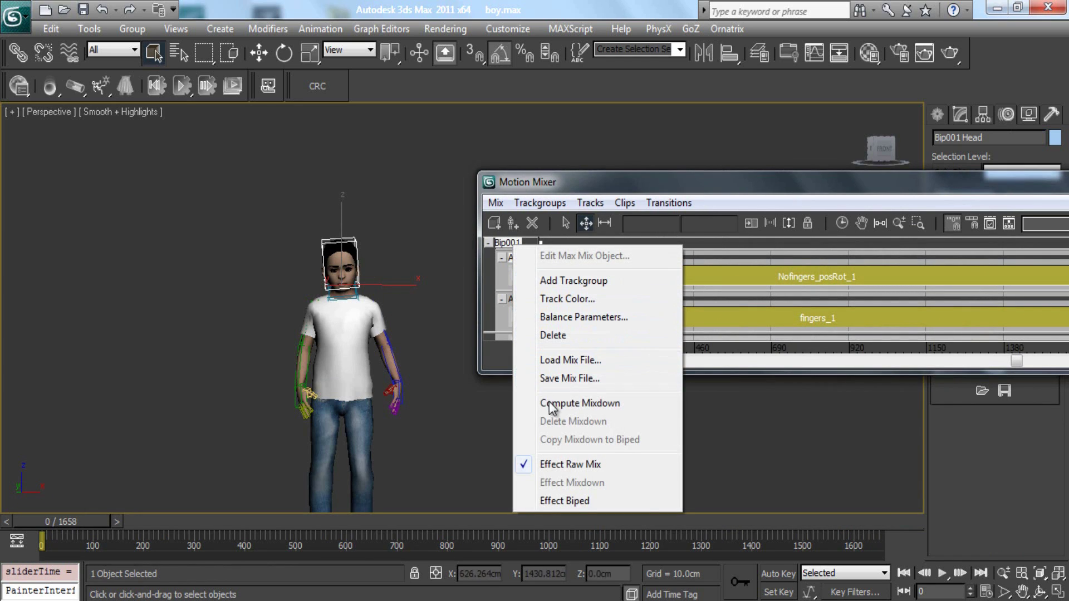
click(567, 404)
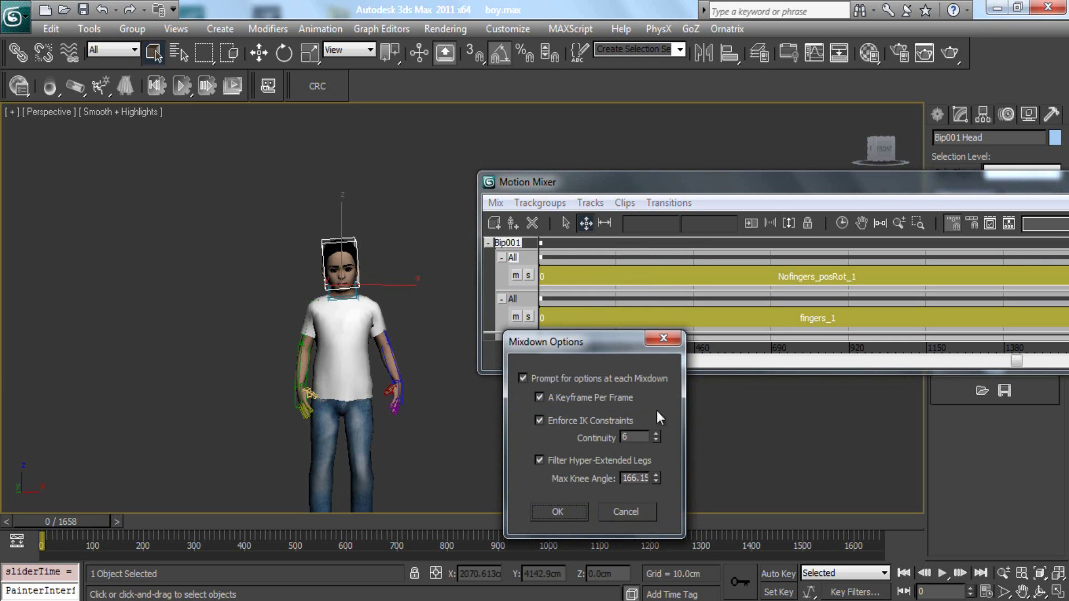
click(559, 511)
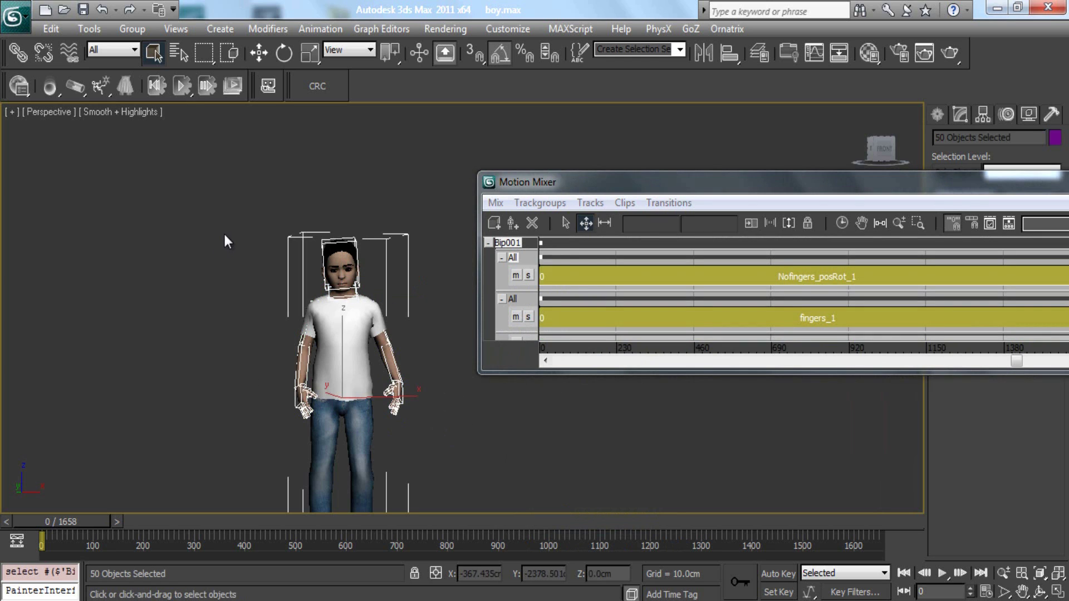
Move the mixer above the boy and check the biped with Mixer mode switched off and back on
double_click(573, 184)
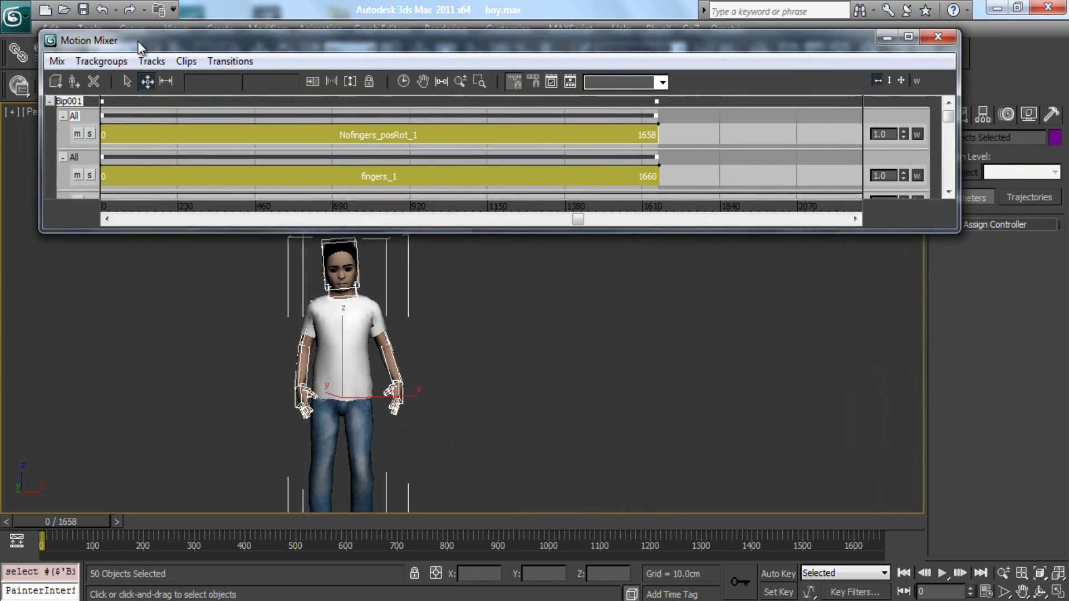
click(359, 247)
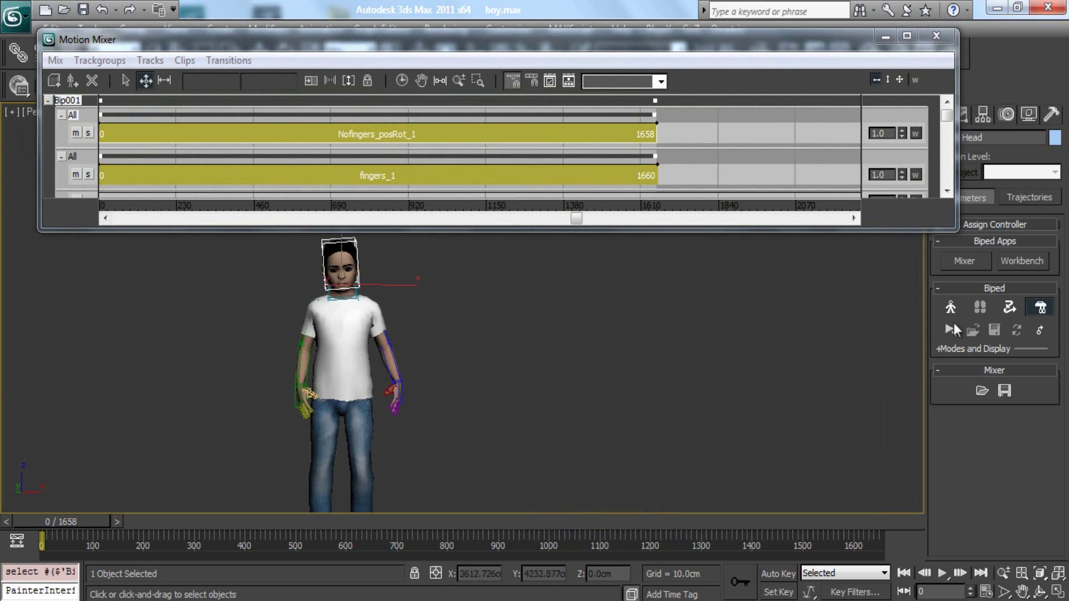
click(1039, 308)
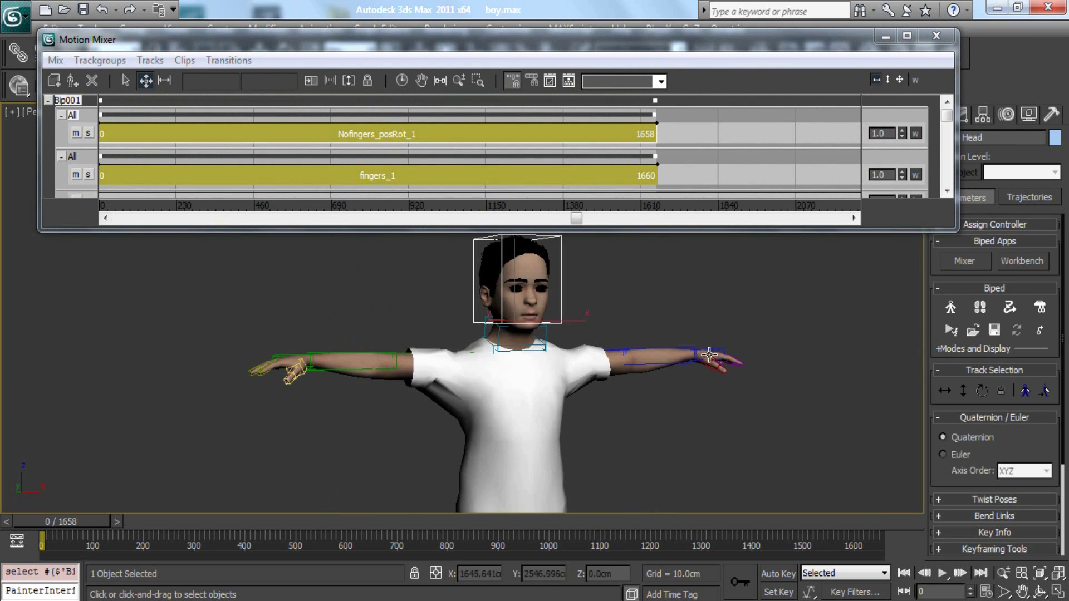
click(1039, 311)
click(439, 310)
click(361, 268)
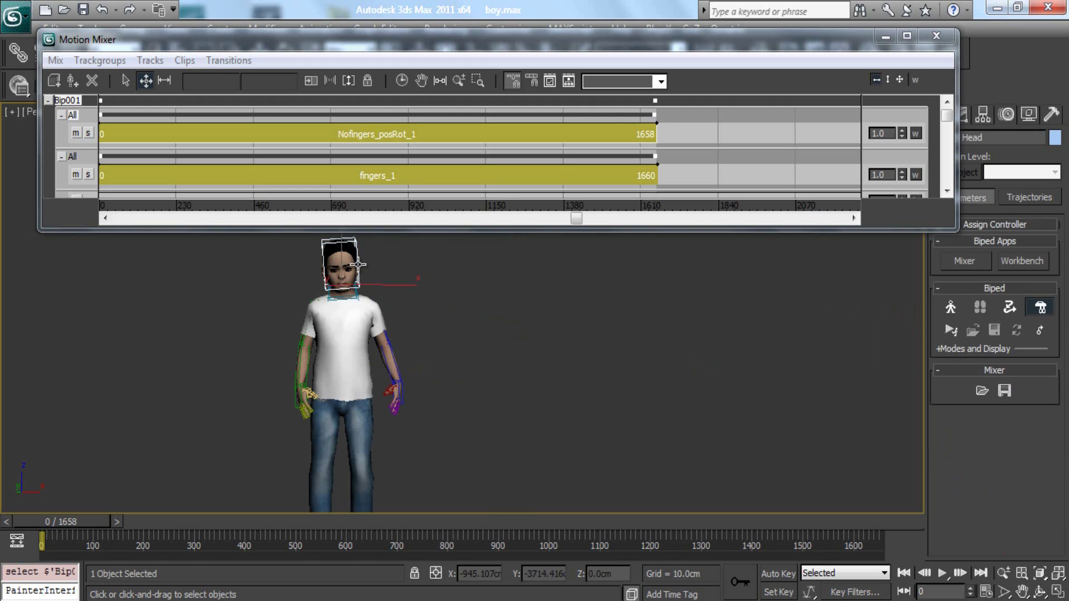
Copy the computed Bip001 mixdown to the biped
drag(227, 43, 294, 39)
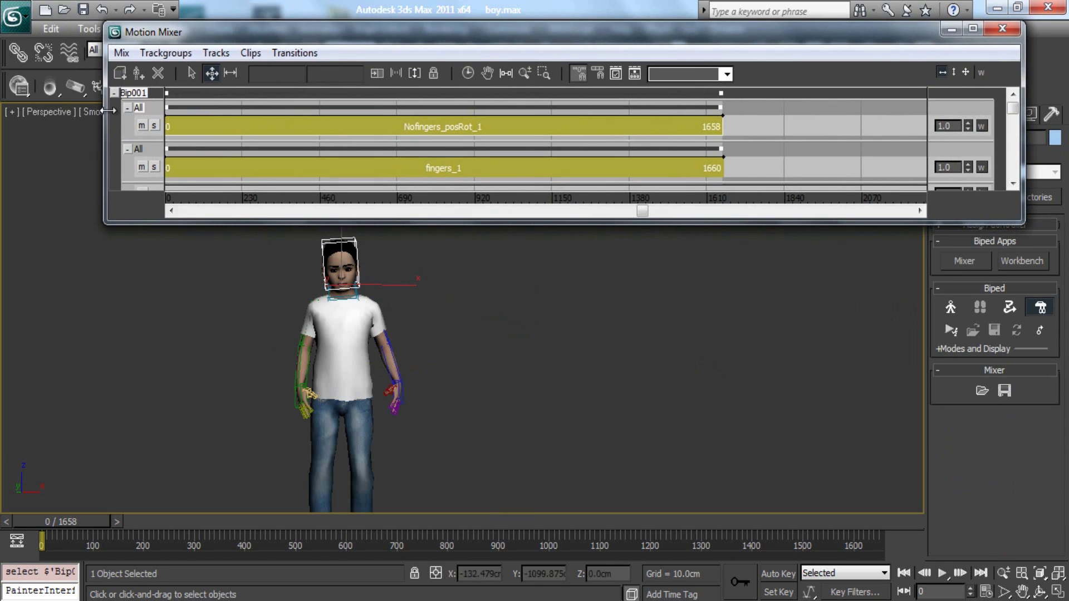
right_click(132, 92)
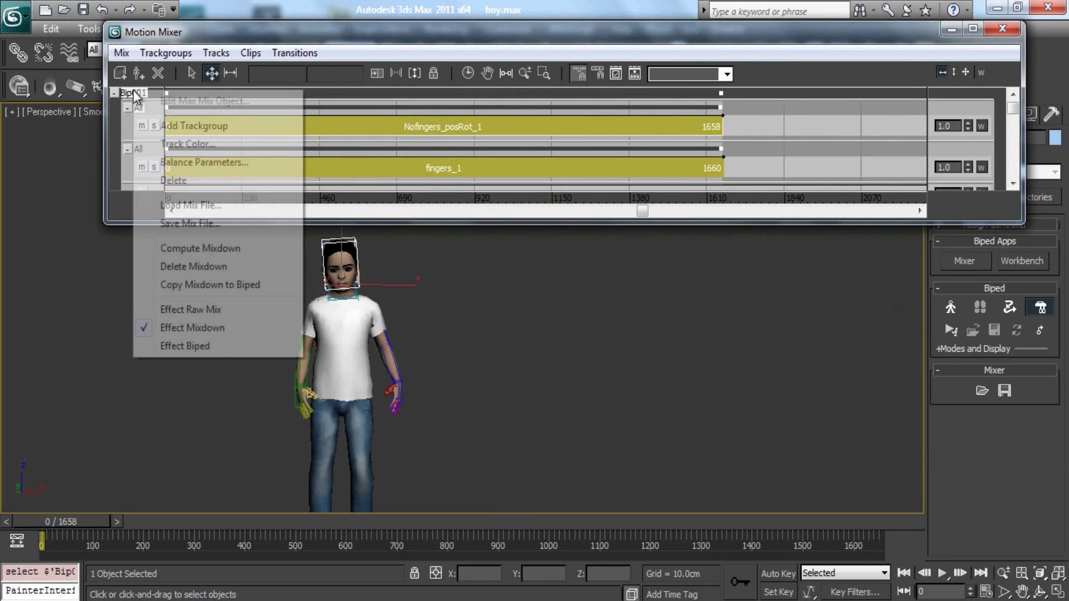
click(227, 285)
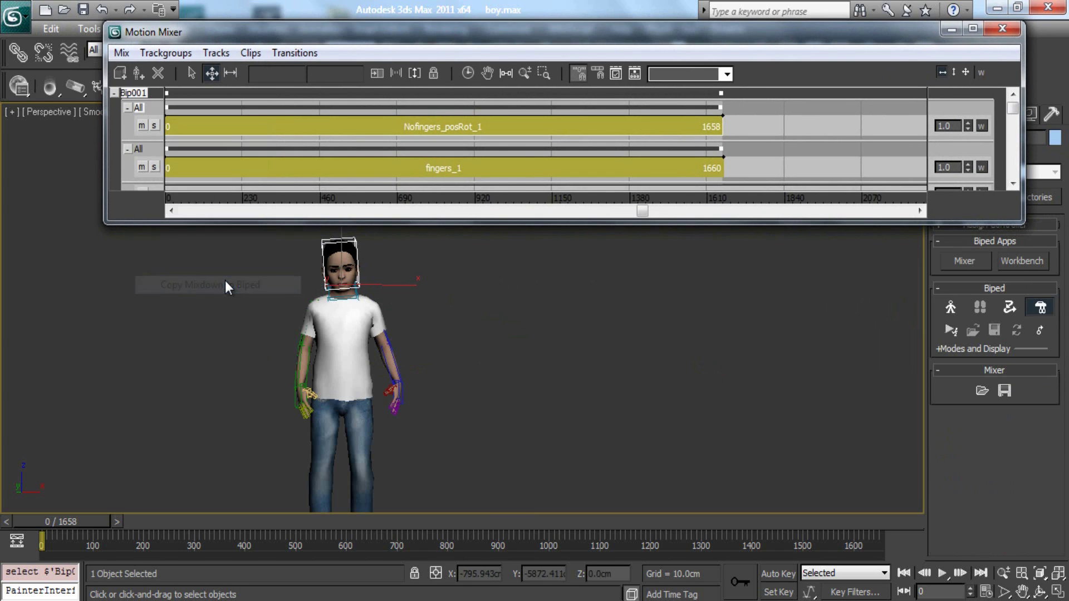
Turn off Mixer mode, select all of the biped's parts around the boy, and close the Motion Mixer
click(1036, 311)
drag(501, 252, 167, 517)
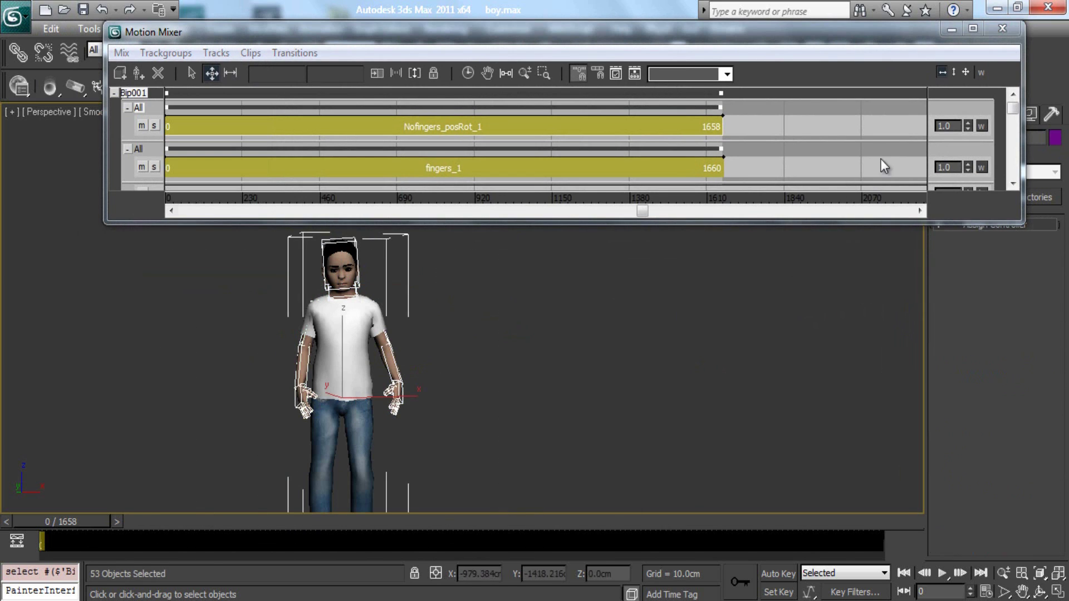
click(1000, 29)
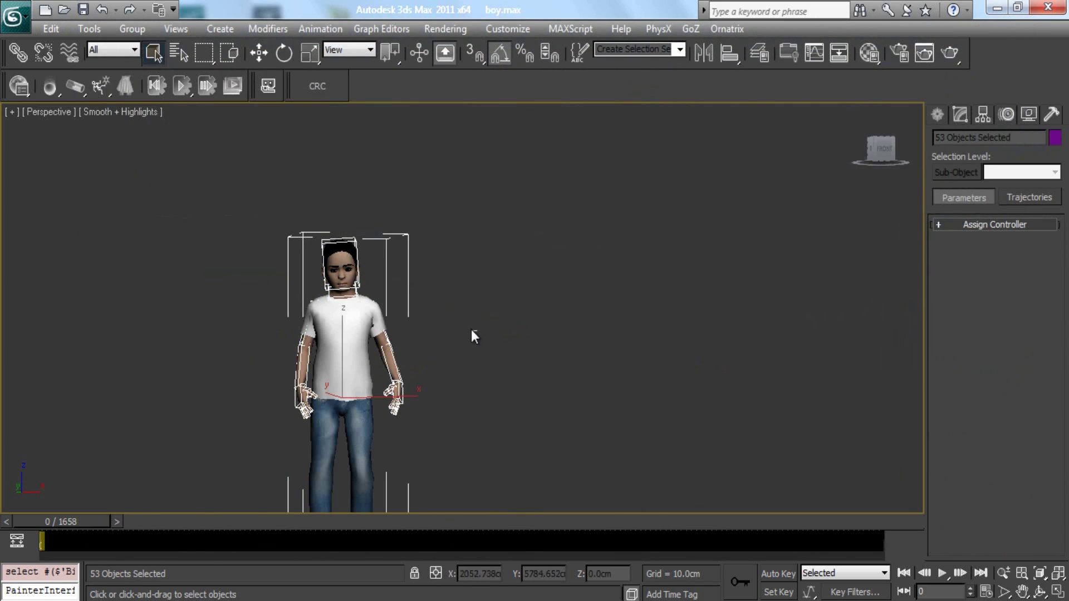
Select the biped's head and play the baked animation, examining the boy's body and hand motion up close before stopping playback
click(345, 262)
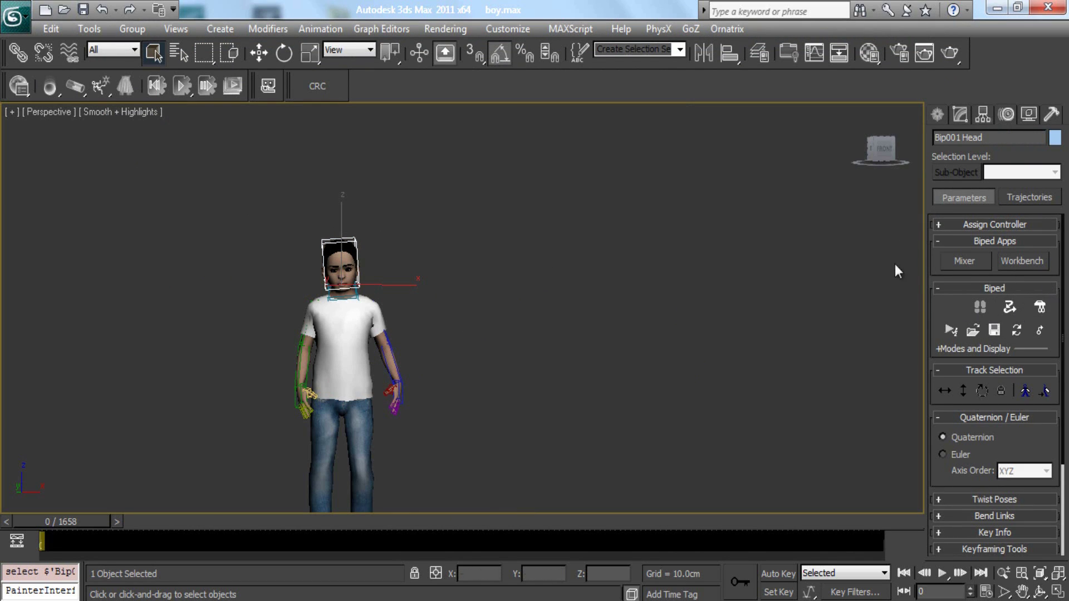
middle_drag(544, 310, 513, 210)
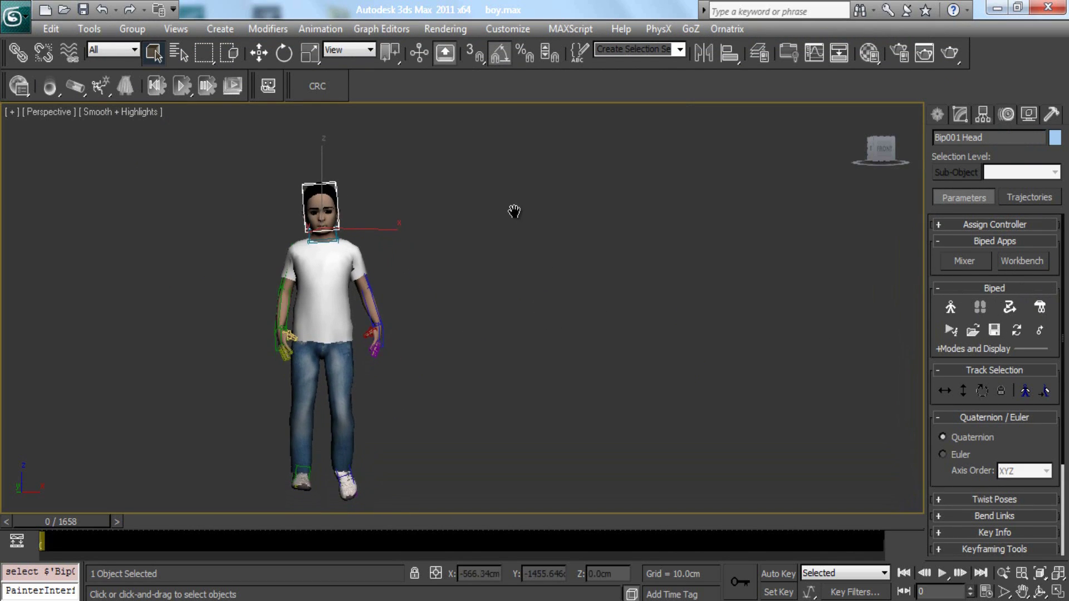
click(944, 574)
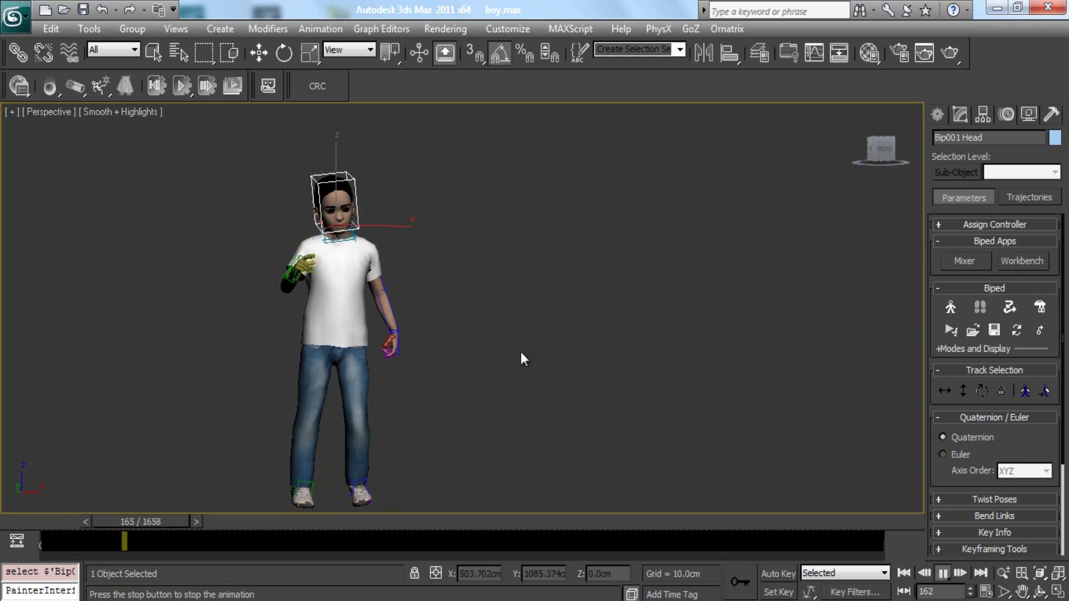
scroll(397, 247, up, 3)
middle_drag(396, 246, 424, 250)
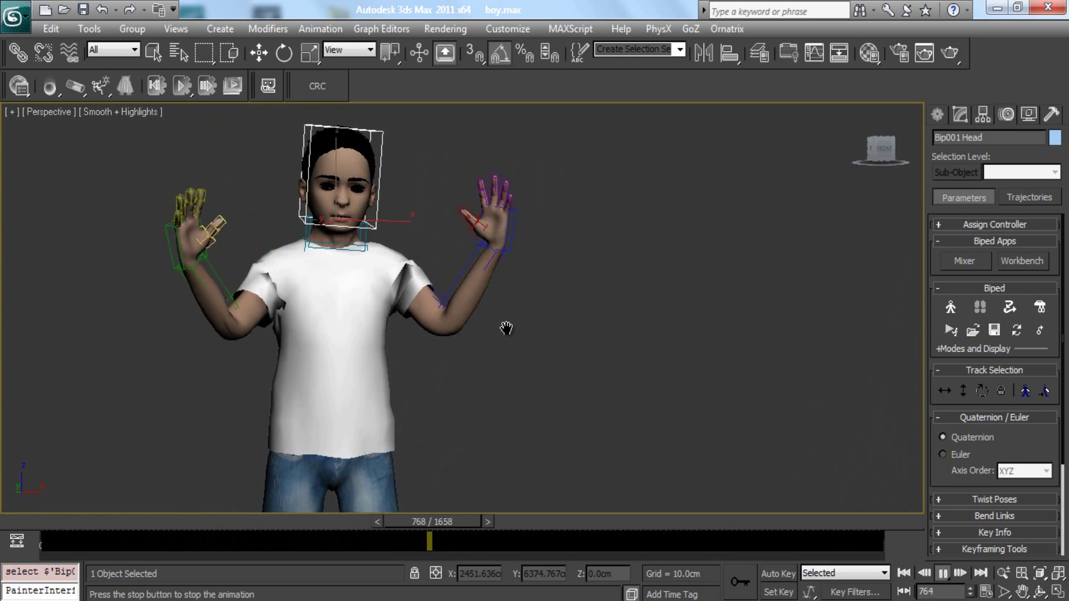
click(940, 578)
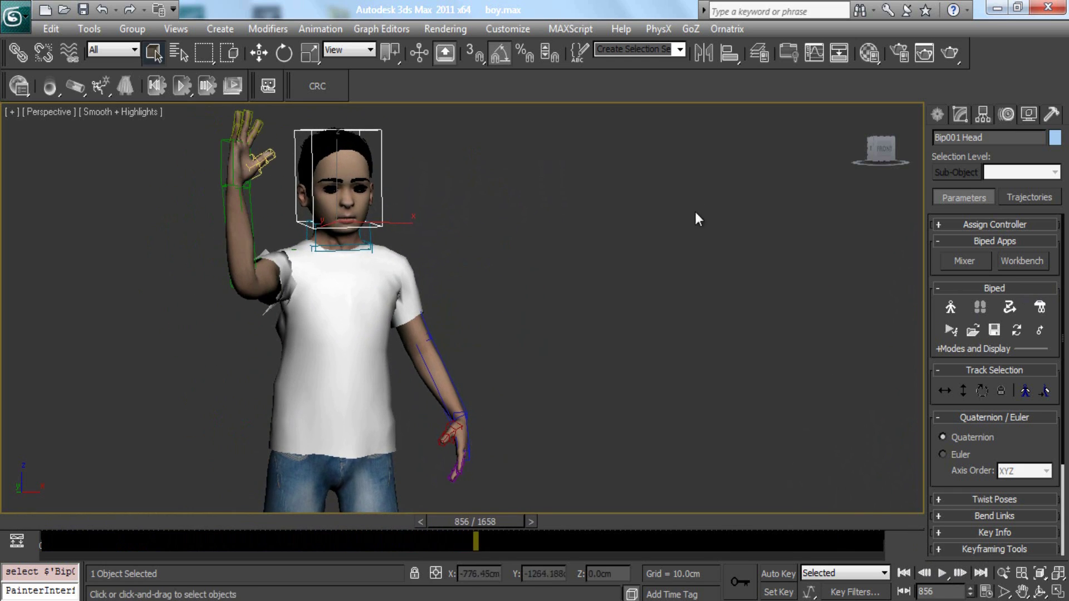
Isolate the boy's mesh so the biped is hidden, frame his upper body, and clear the selection
click(343, 295)
right_click(347, 289)
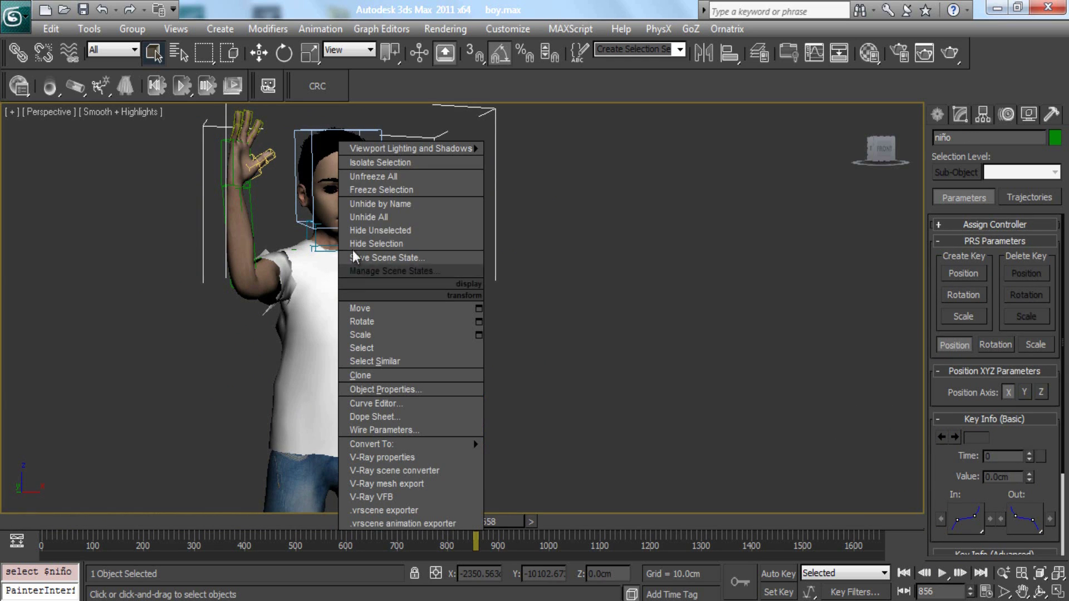
click(381, 162)
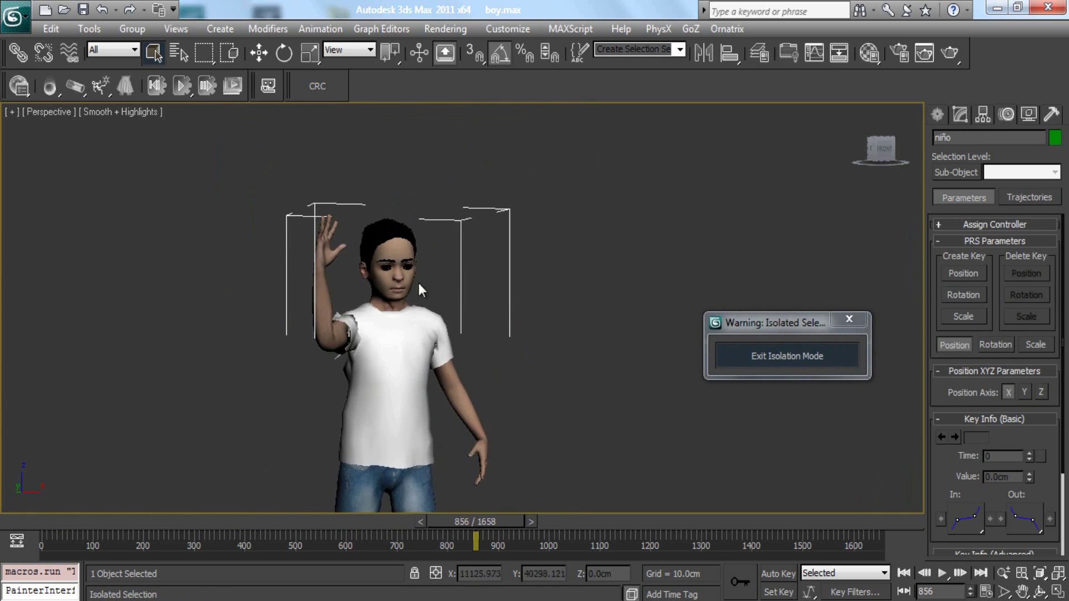
scroll(449, 257, up, 5)
scroll(454, 261, down, 3)
middle_drag(460, 262, 423, 232)
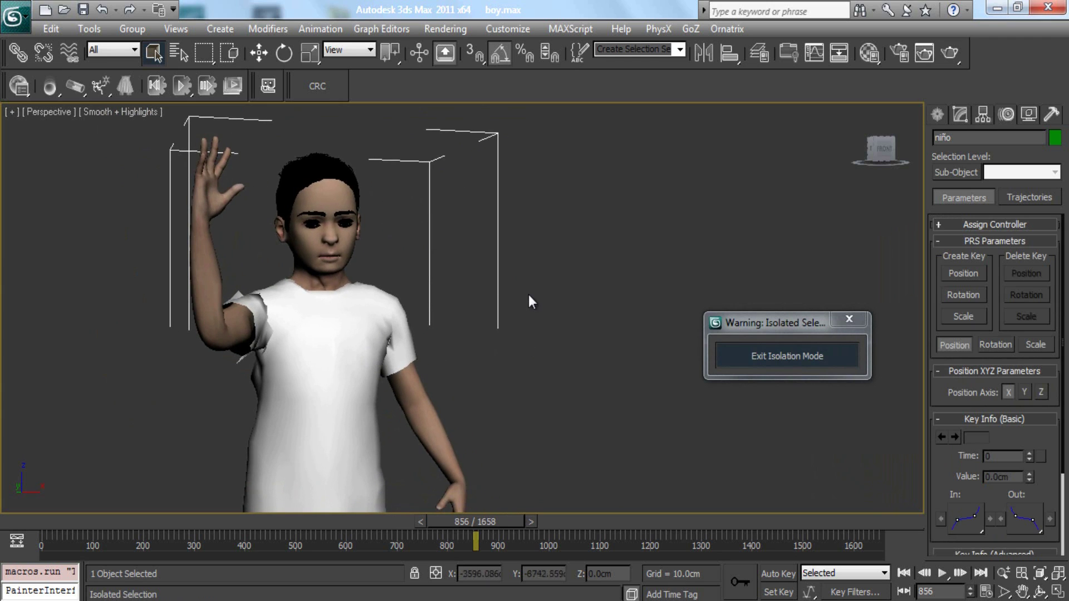
click(528, 299)
Play the animation on the isolated boy to check his arms and fingers, stop it, and return to frame 0
click(942, 573)
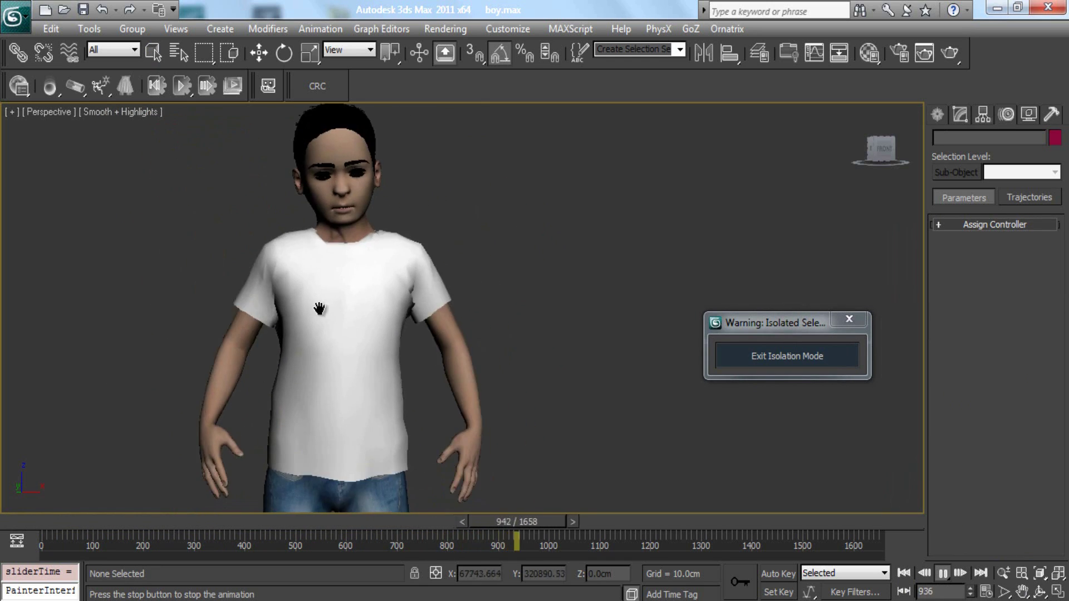
scroll(341, 296, up, 4)
middle_drag(344, 296, 409, 298)
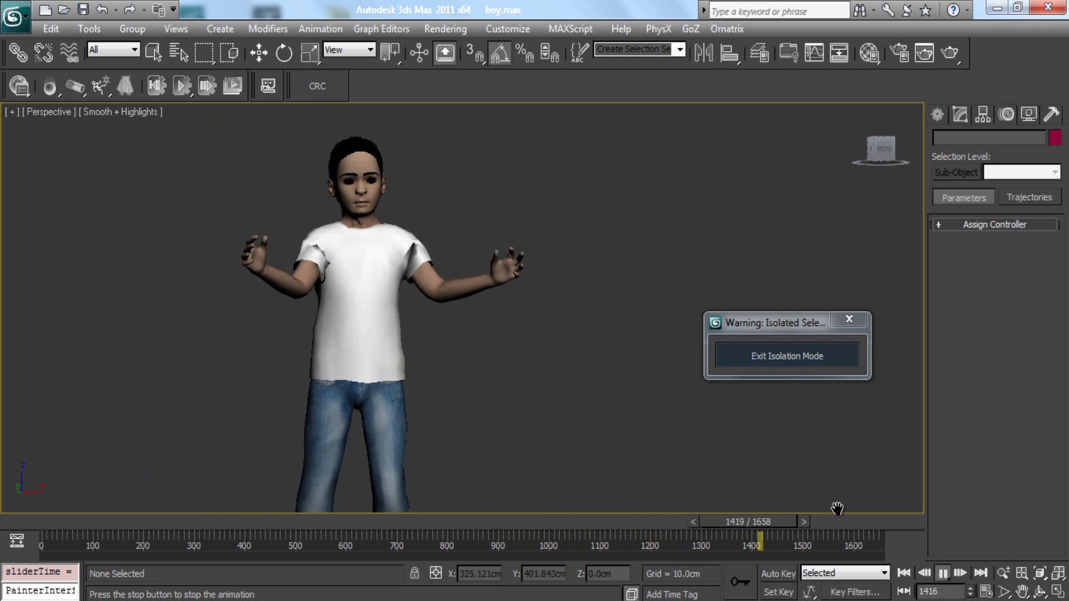
click(943, 573)
key(Home)
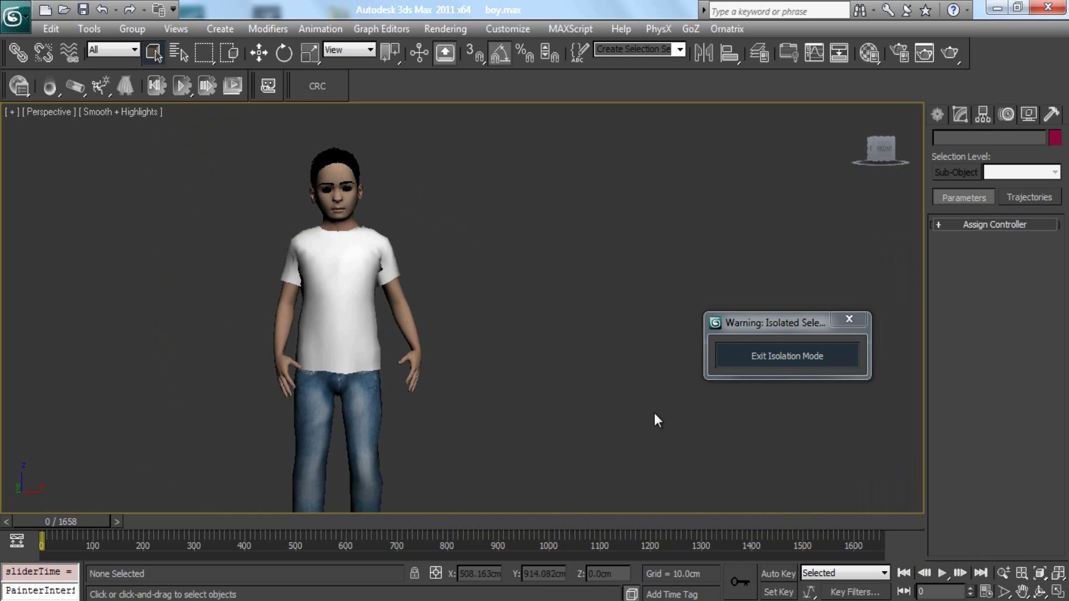
middle_drag(546, 320, 650, 296)
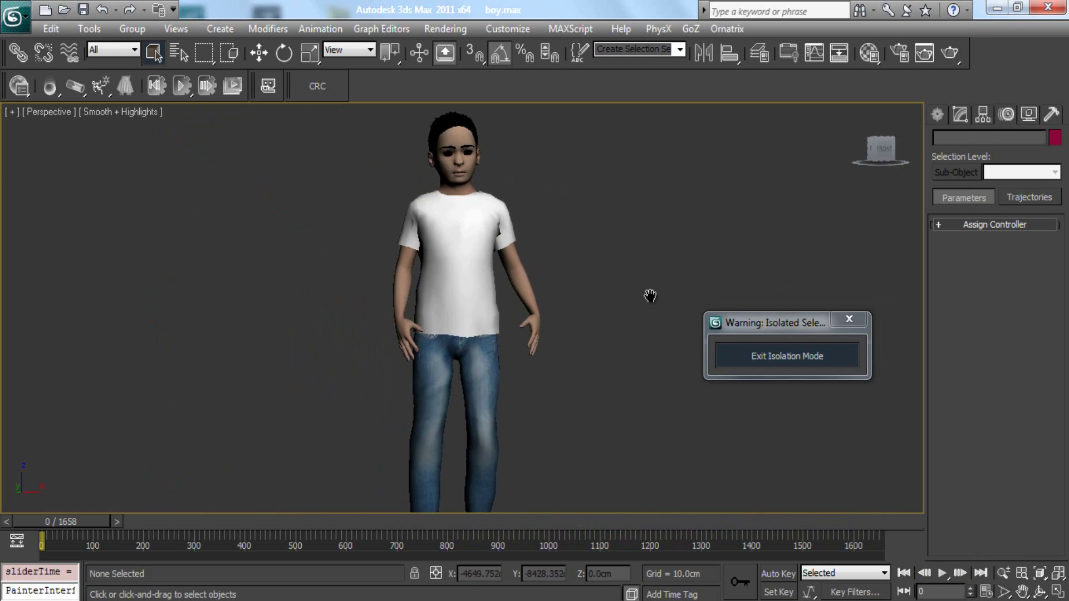
Exit isolation mode and review the animation on the boy together with the biped, stopping playback and rewinding to frame 0
click(723, 355)
middle_drag(559, 251, 556, 222)
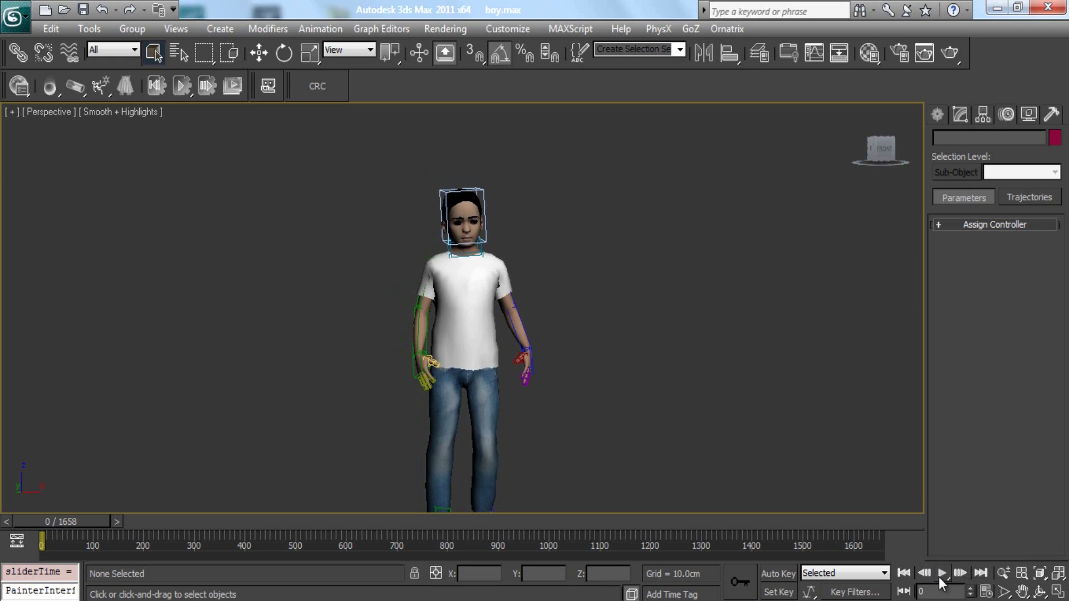
middle_drag(591, 350, 571, 296)
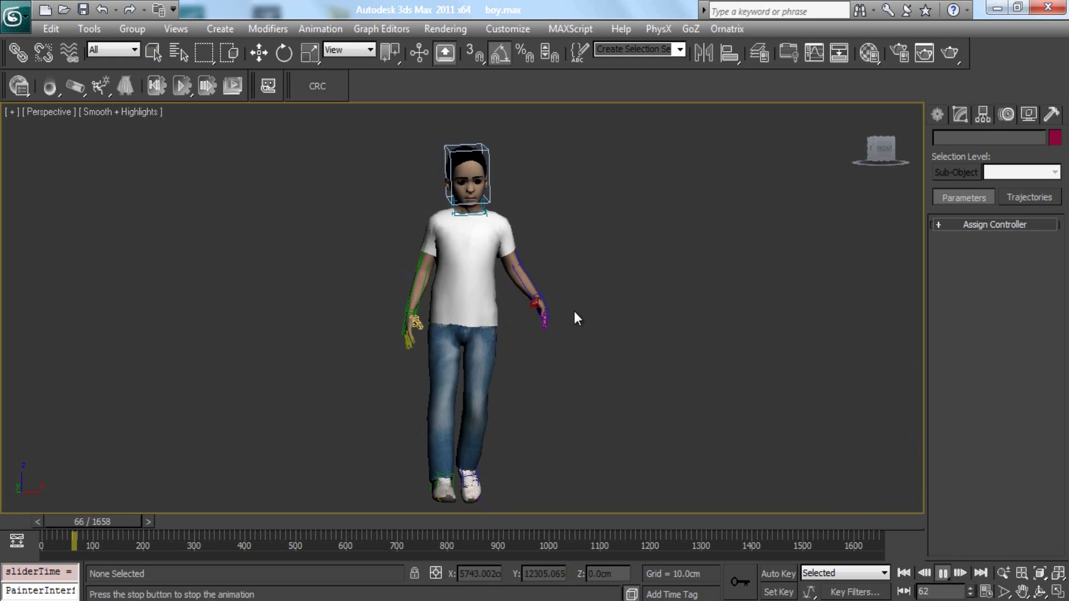
mouse_move(564, 280)
middle_down()
mouse_move(508, 289)
mouse_move(549, 280)
middle_up()
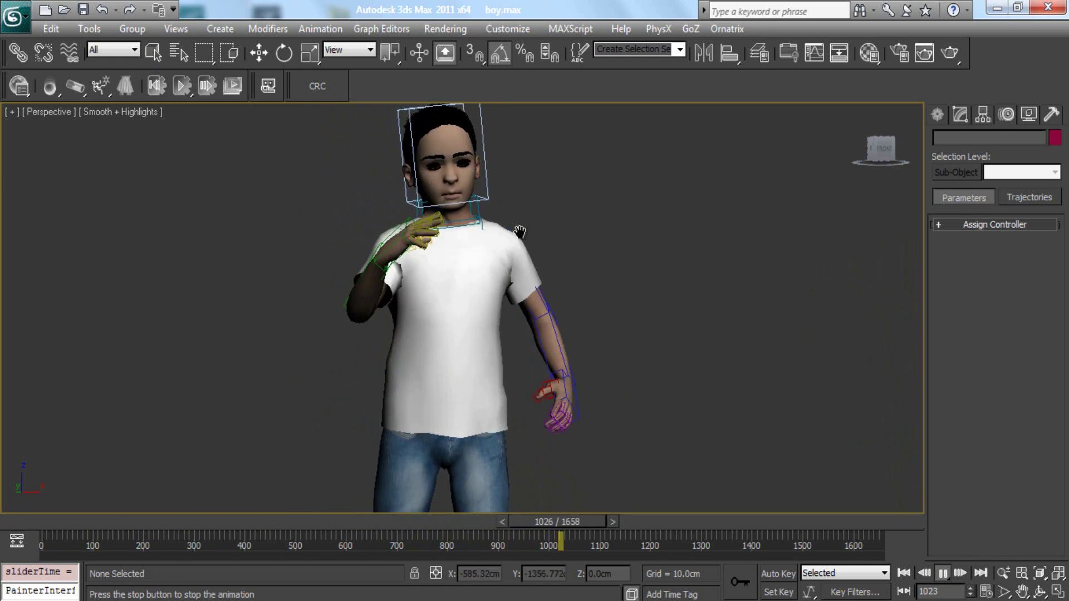
click(942, 574)
click(903, 573)
scroll(388, 245, down, 3)
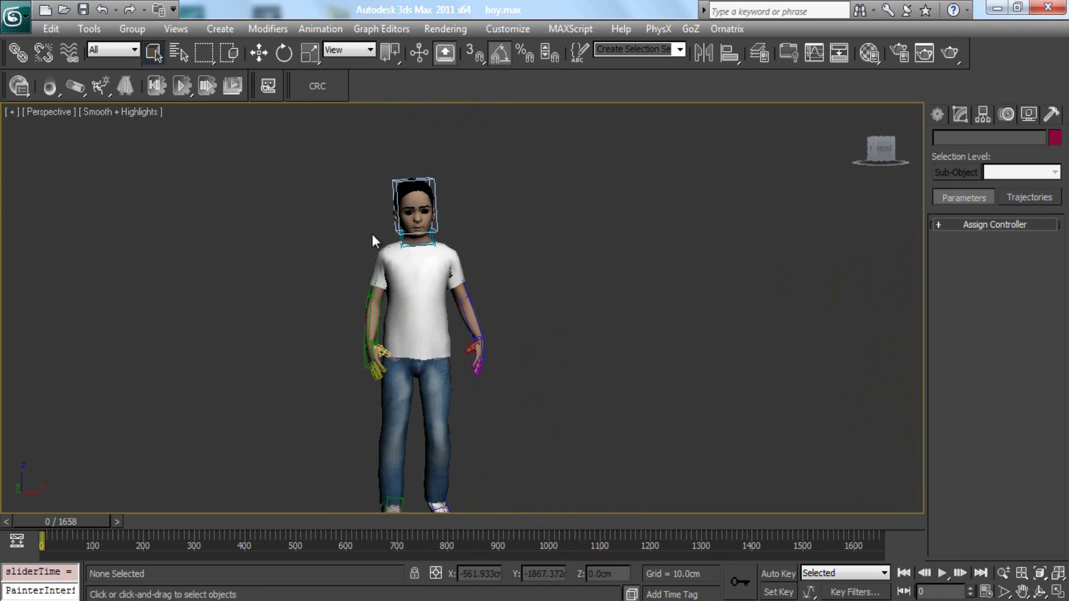
middle_drag(281, 298, 272, 261)
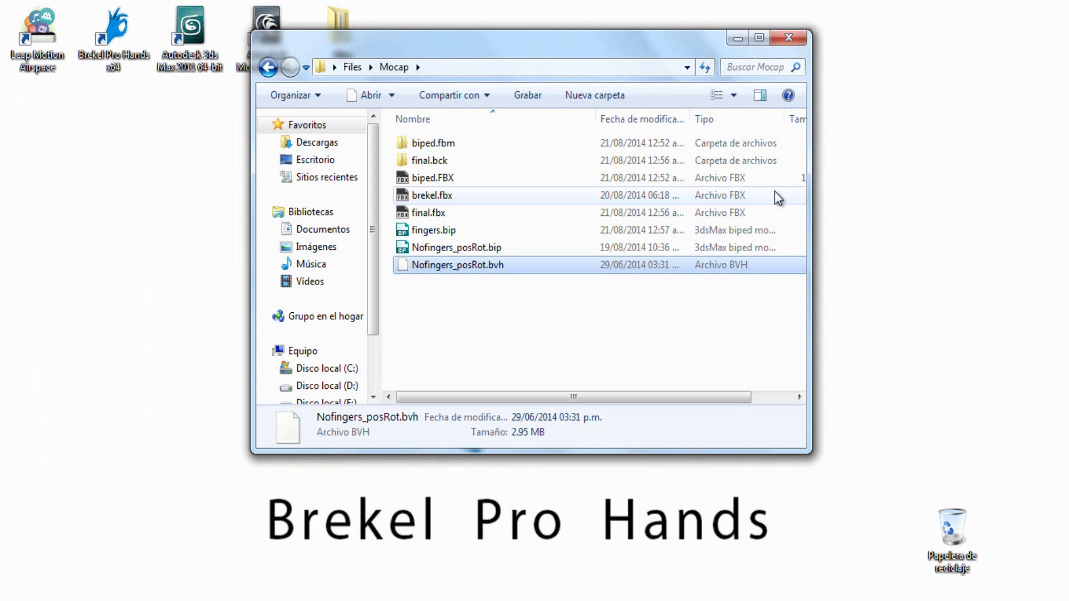
Minimize the Mocap folder window to reveal the desktop
click(738, 37)
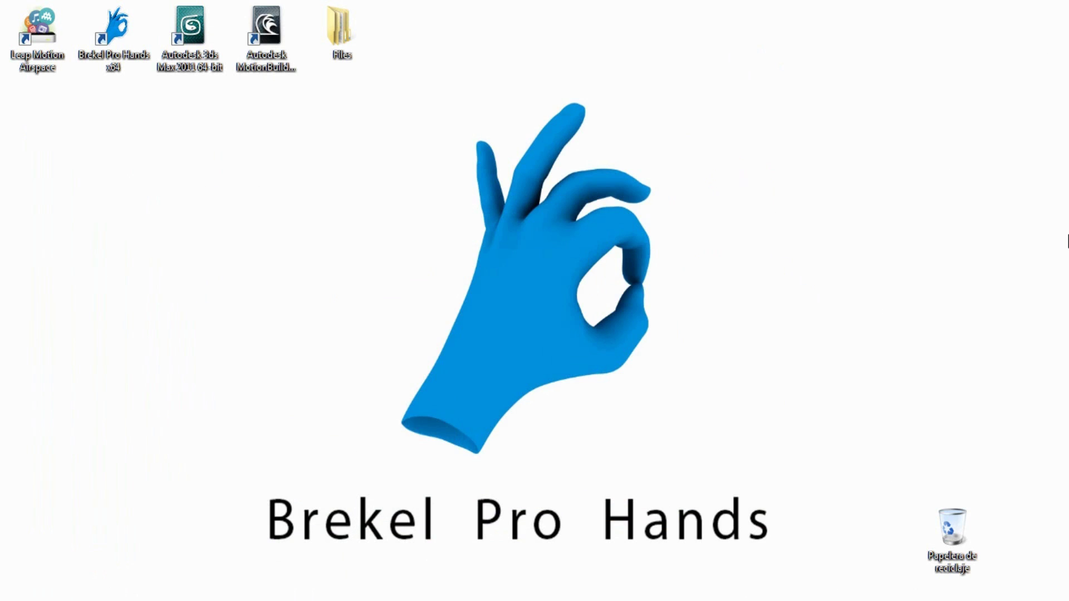